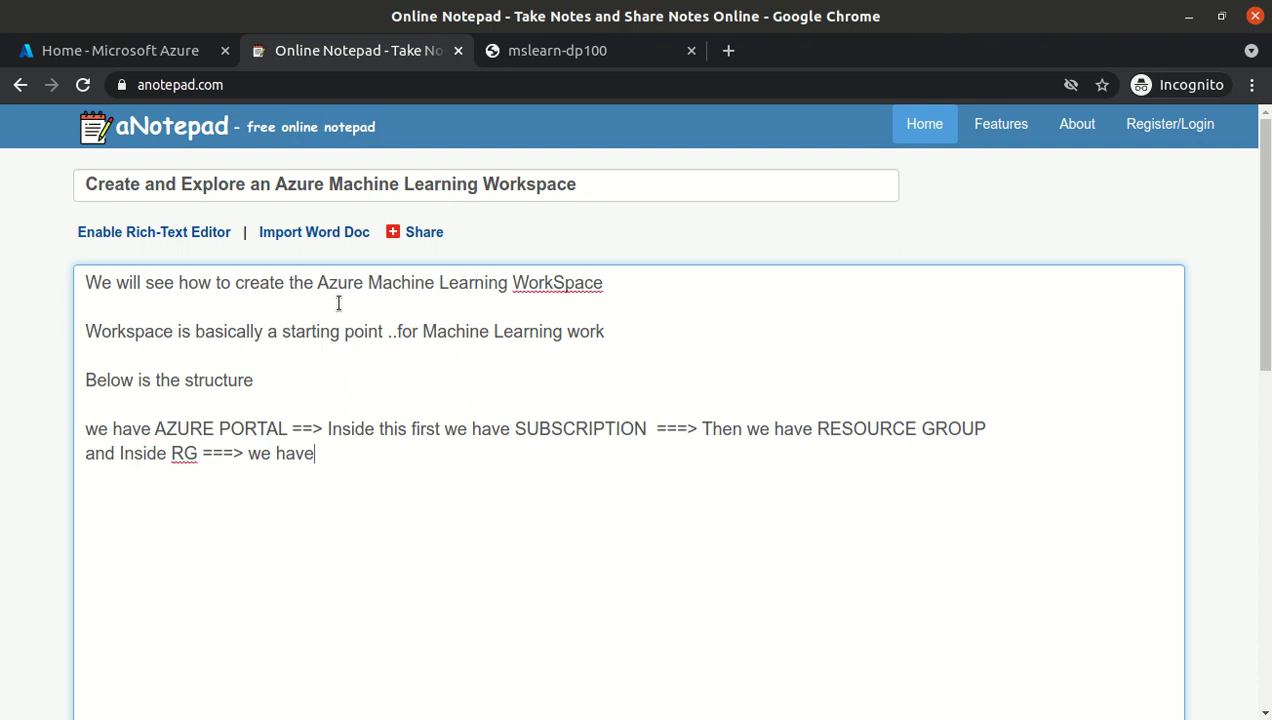
- End the structure line with "WORKSPACE (as a resource)" and add "ML Workspace consists of so many things ==> Notebooks, Models, Datasets, Compute" below it
text(E)
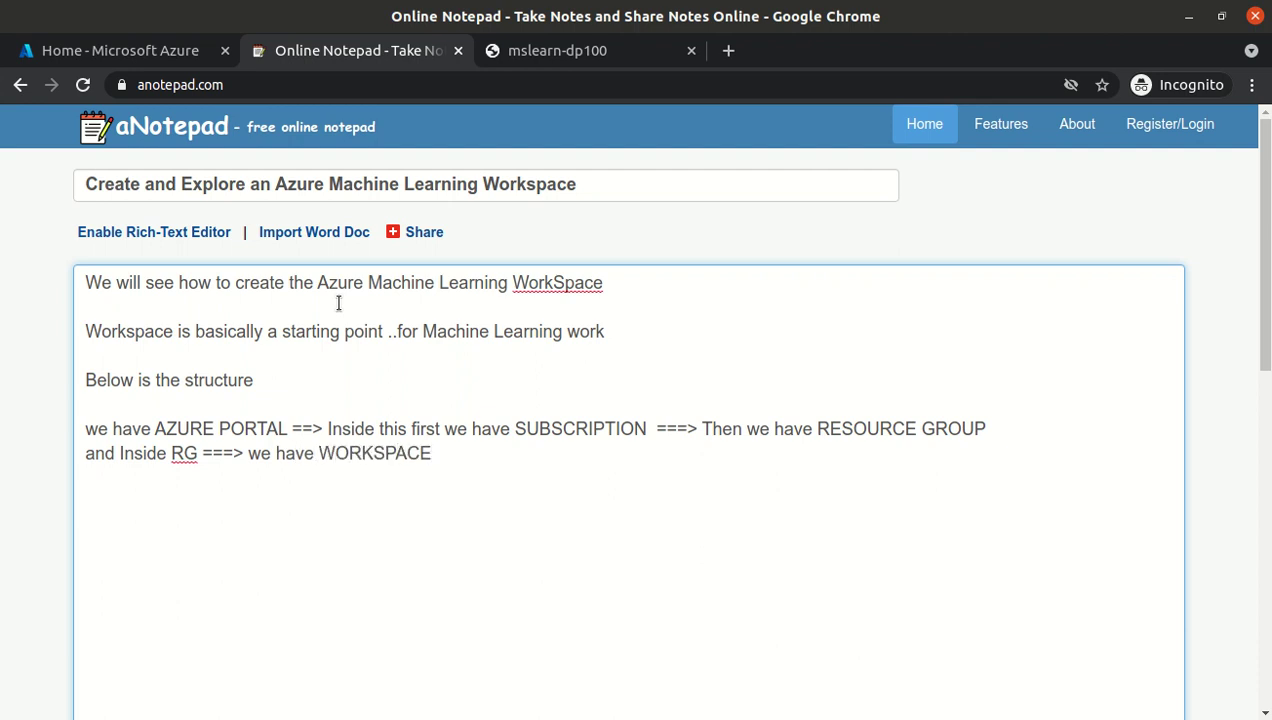
text( (as a resource)  )
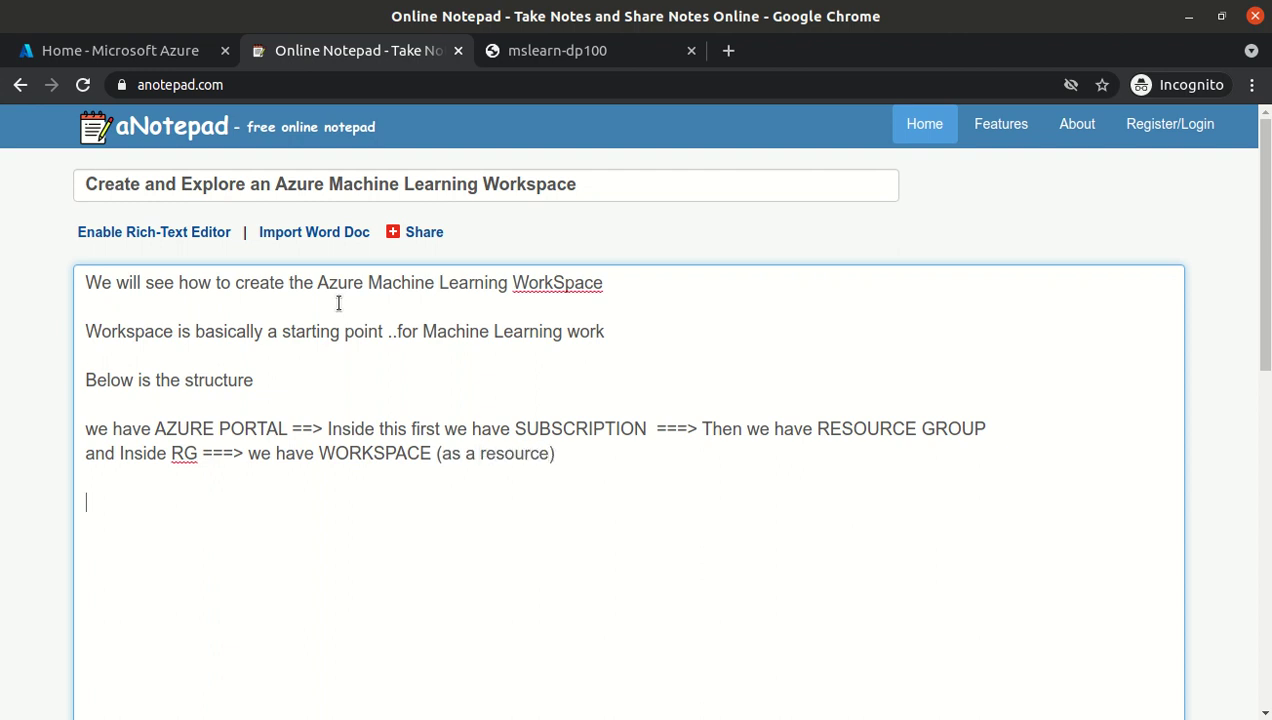
text(ML Workspa)
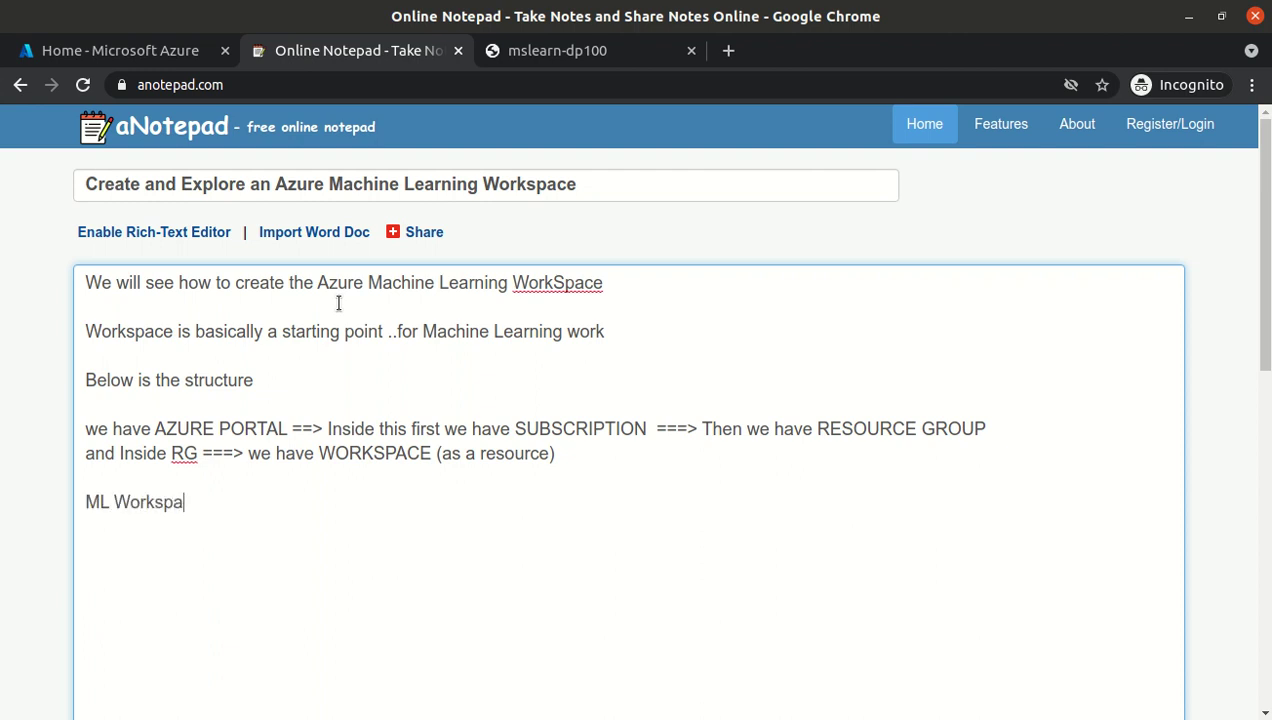
text(ce consists o)
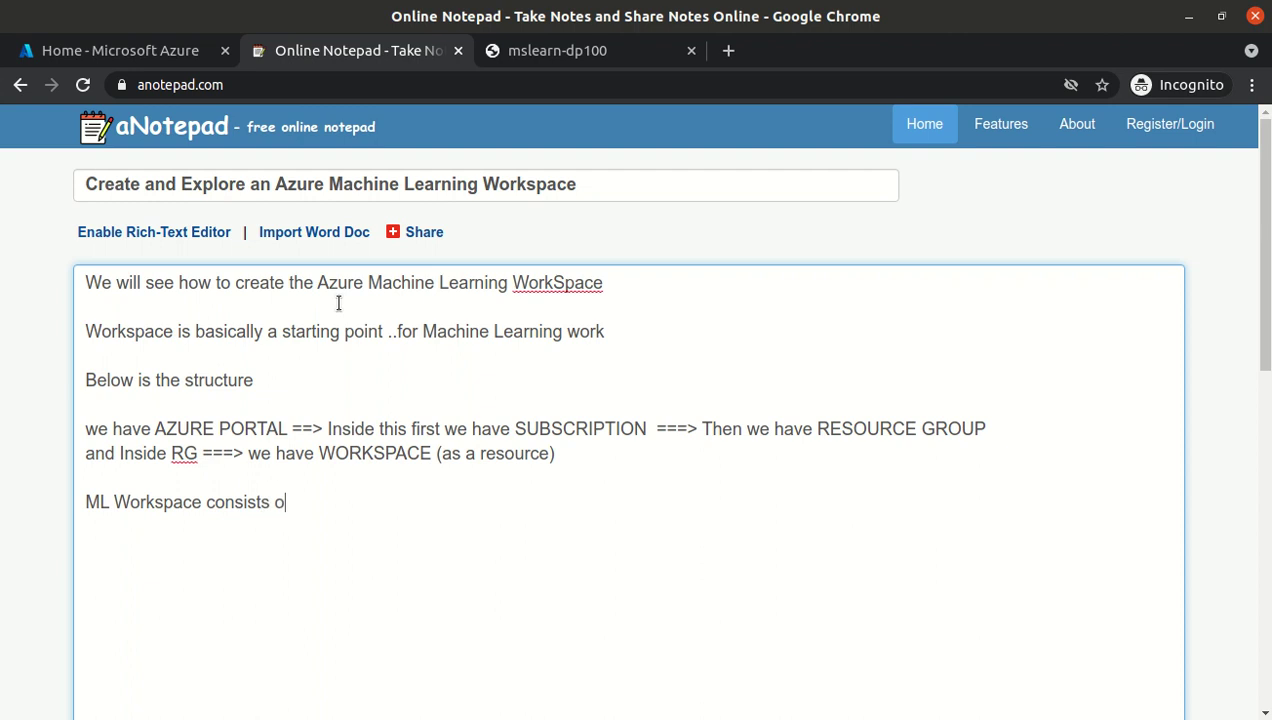
text(f so many things ==> Notebook)
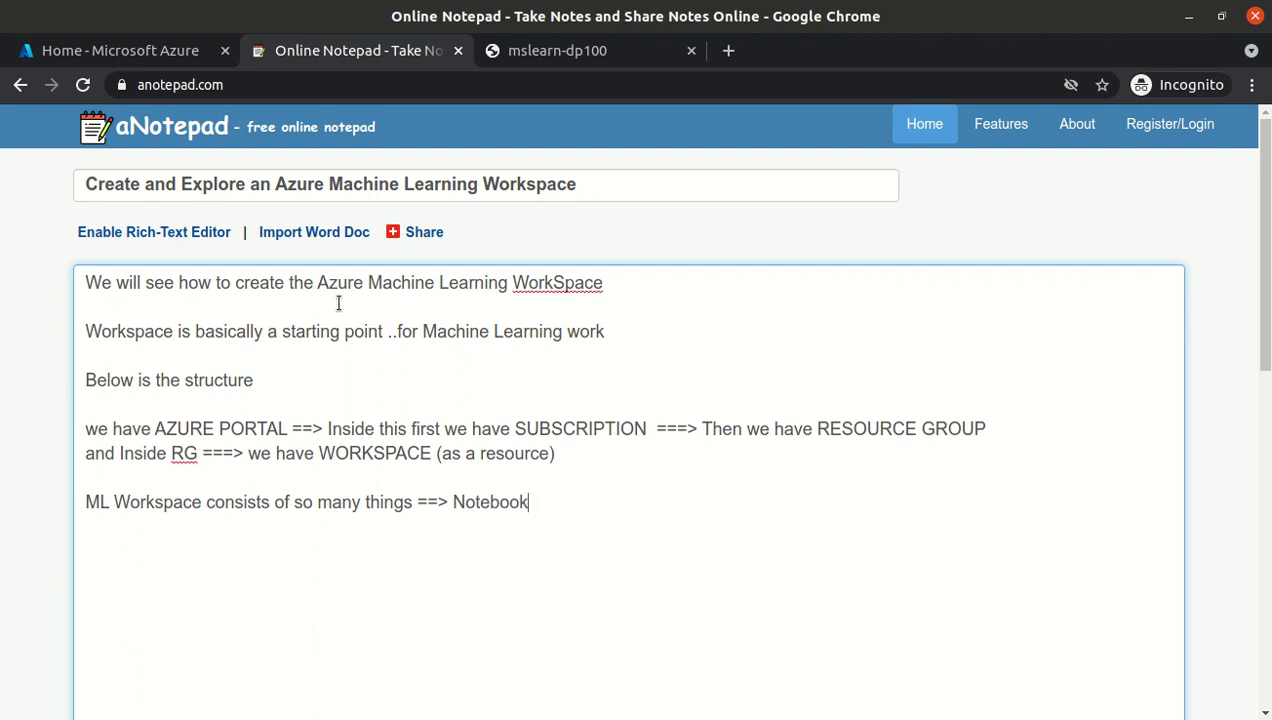
text(s, Models, D)
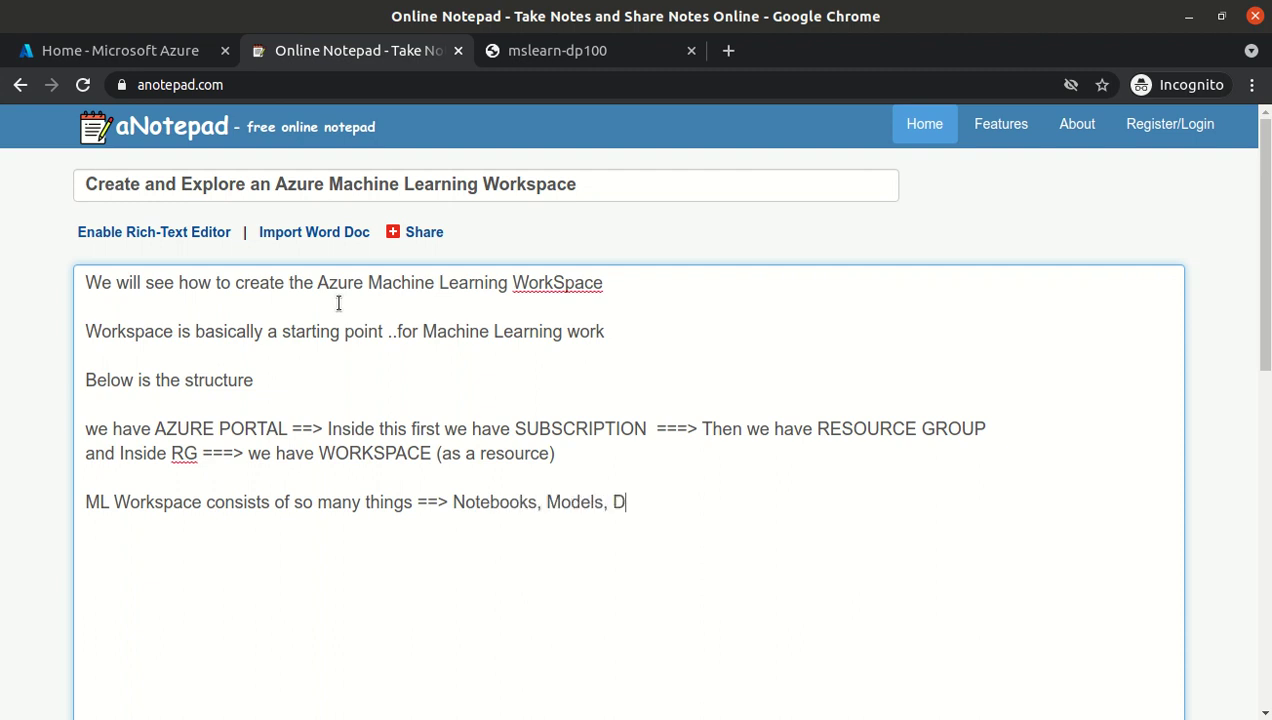
text(atasets, Compute)
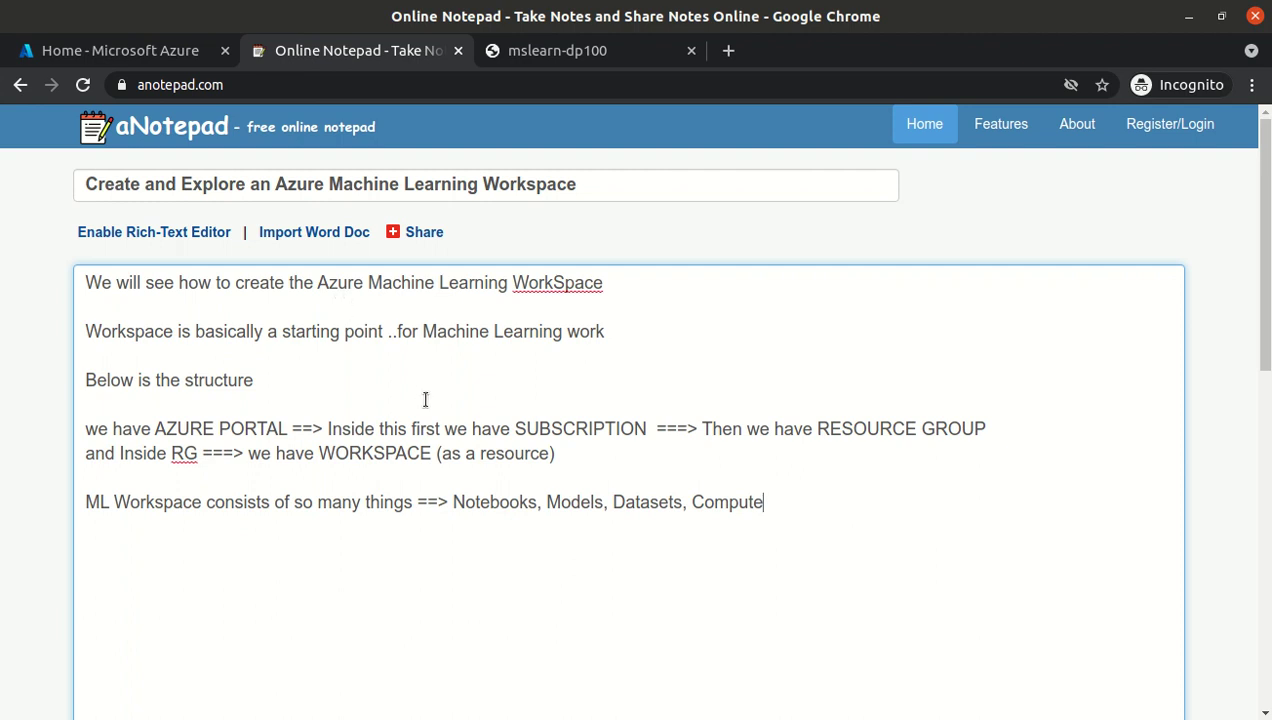
- Delete all the text in the note's body
key(ctrl+a)
key(BackSpace)
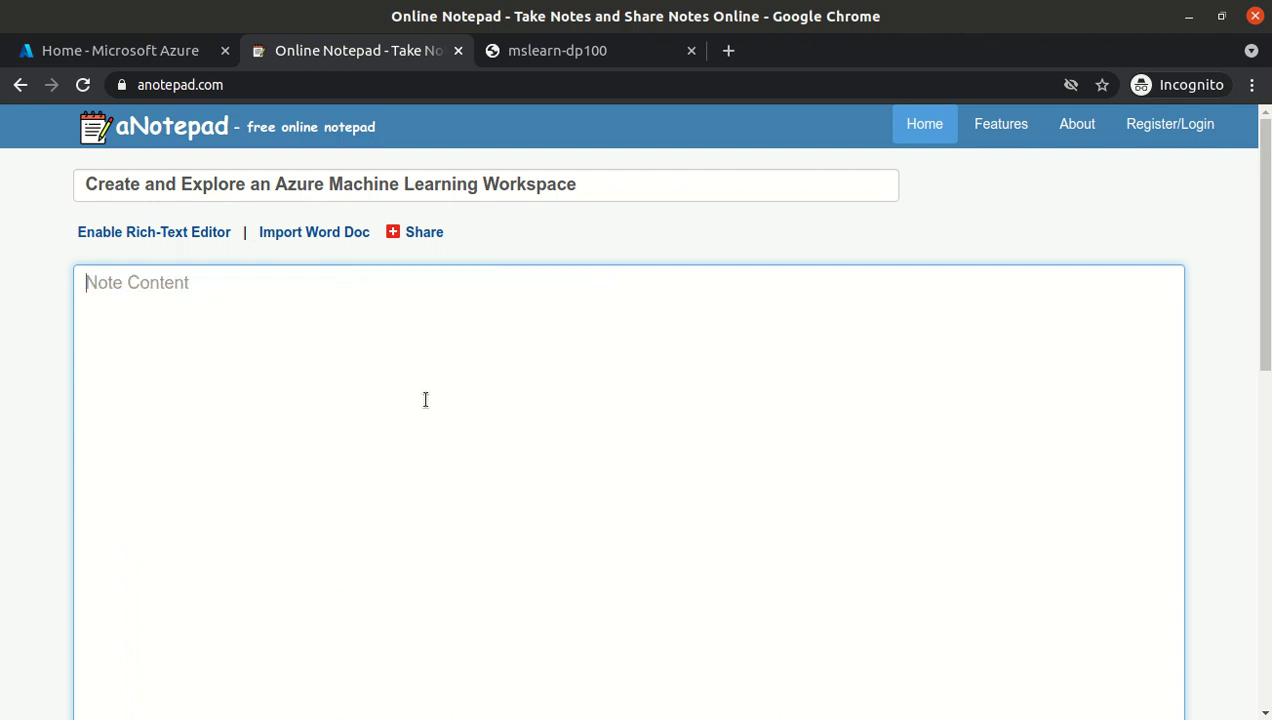
- Switch to the Azure portal and start creating a Machine Learning resource from the AI + Machine Learning category
click(165, 54)
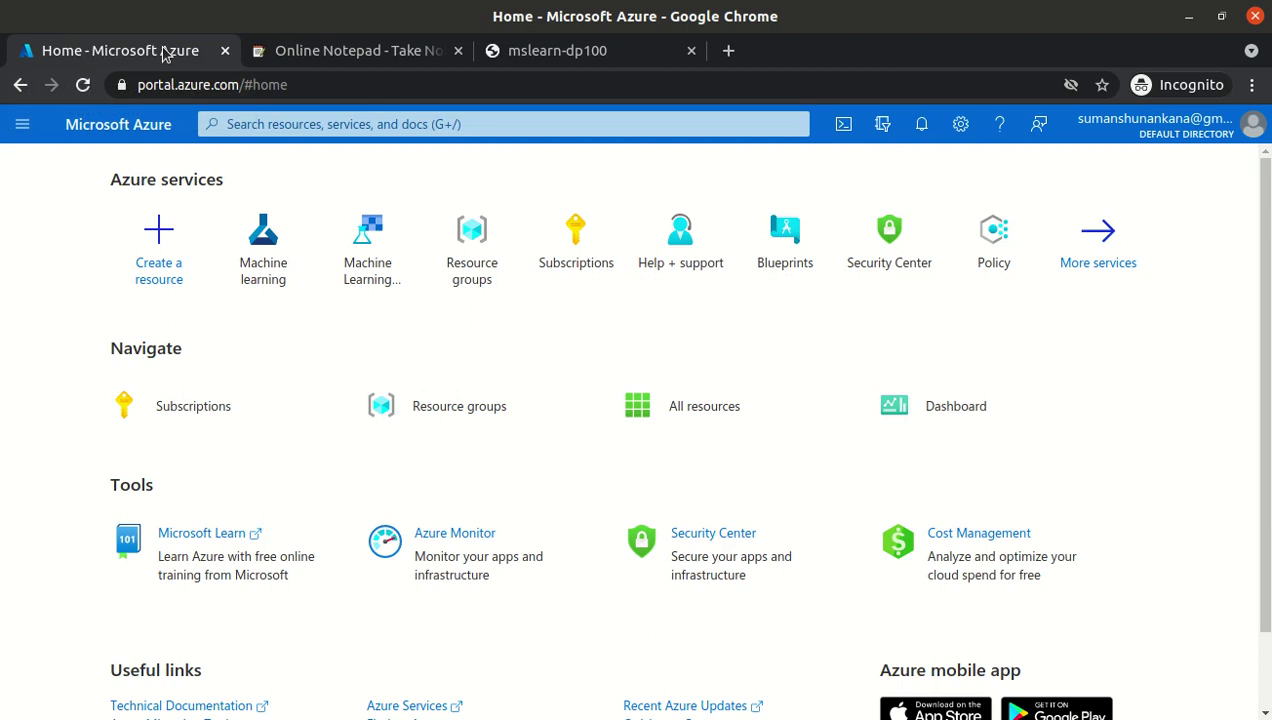
click(163, 252)
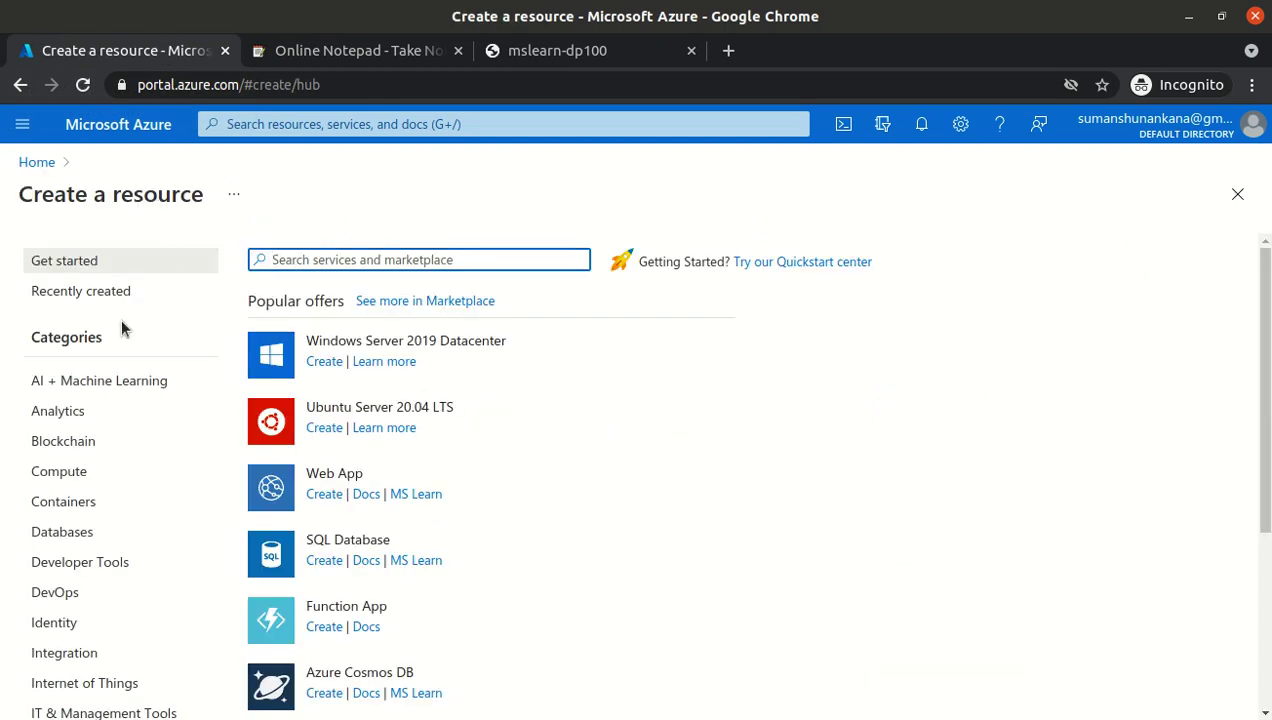
click(80, 386)
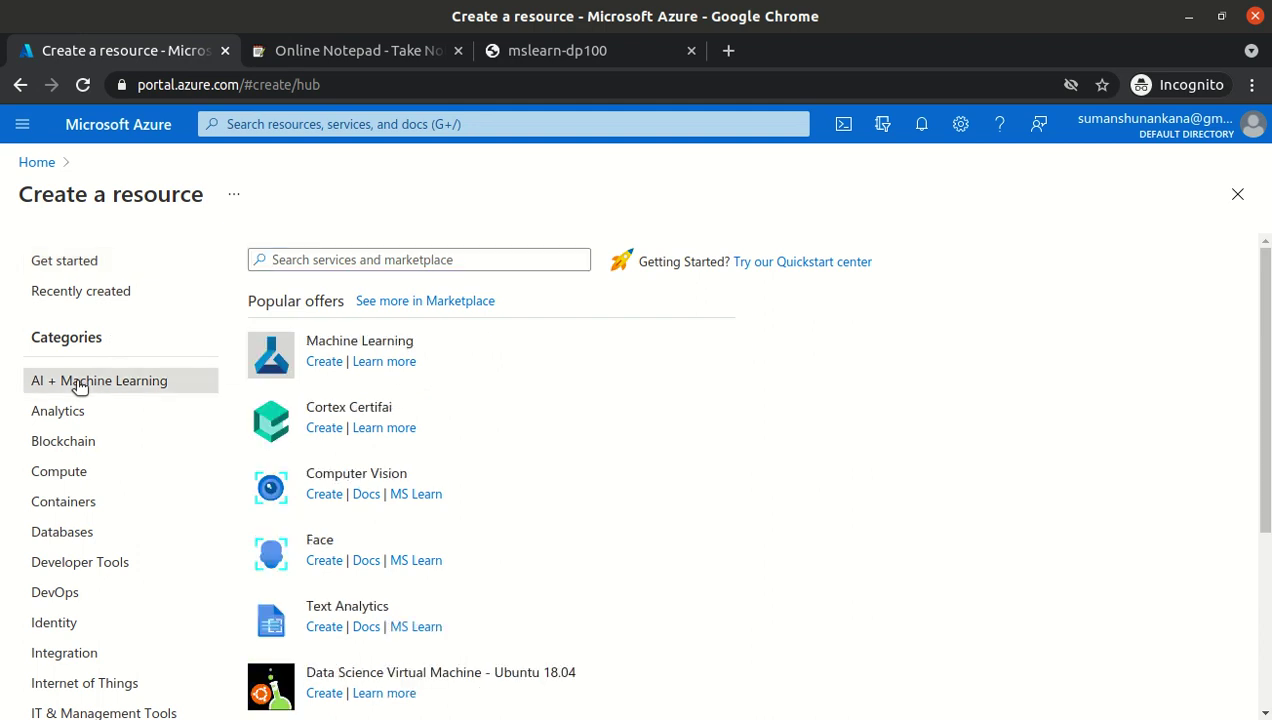
click(316, 343)
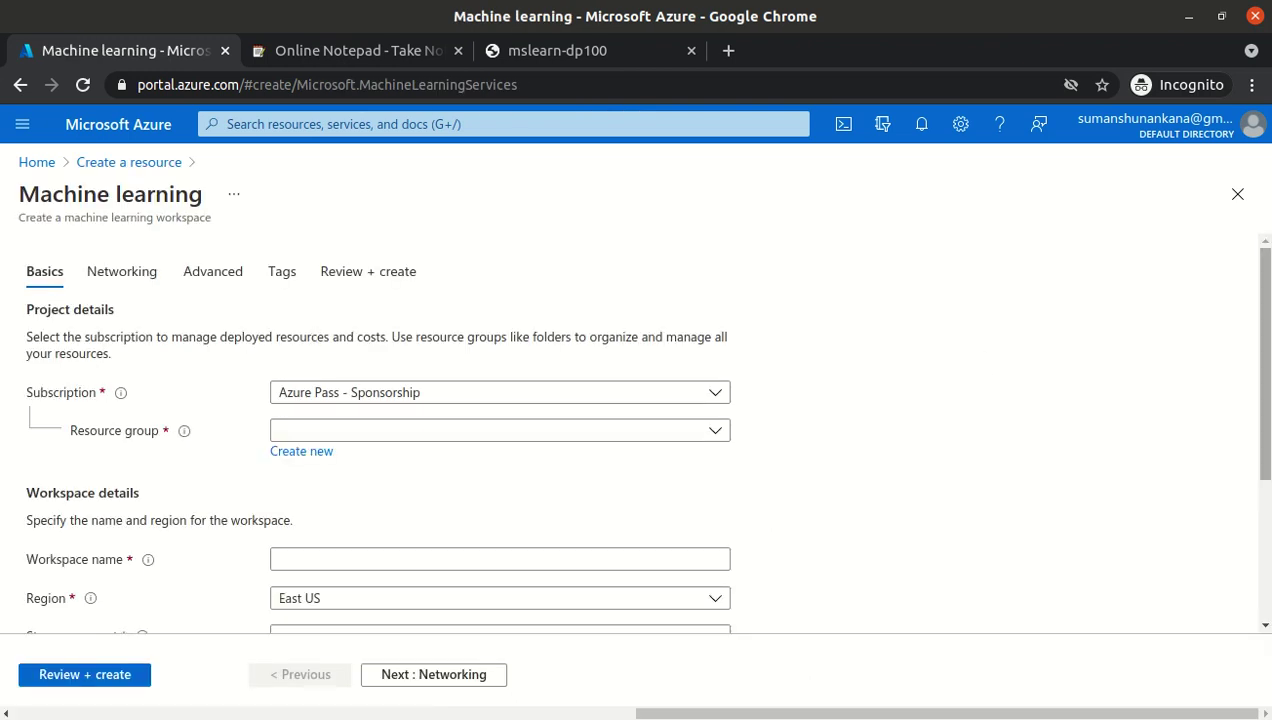
- Look over the project and workspace details requested by the machine learning workspace form
scroll(1264, 360, down, 3)
scroll(537, 185, up, 3)
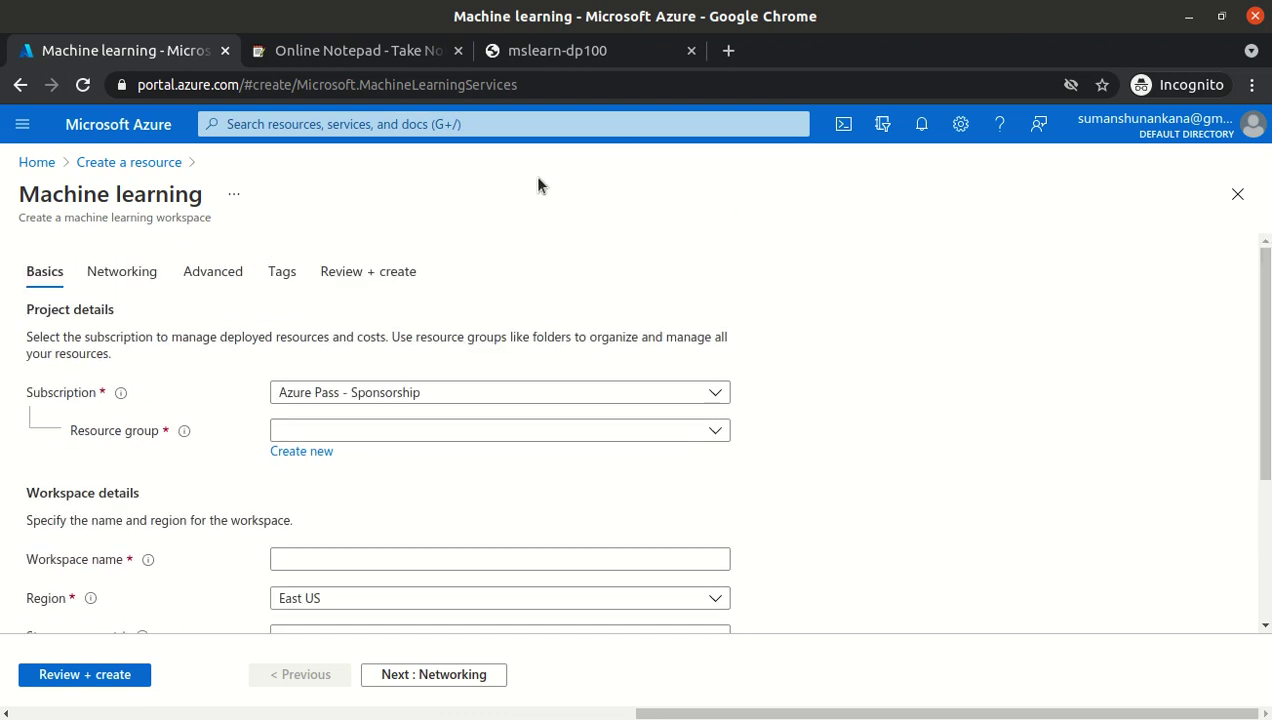
drag(213, 218, 21, 220)
click(222, 220)
scroll(543, 361, down, 3)
scroll(543, 361, up, 2)
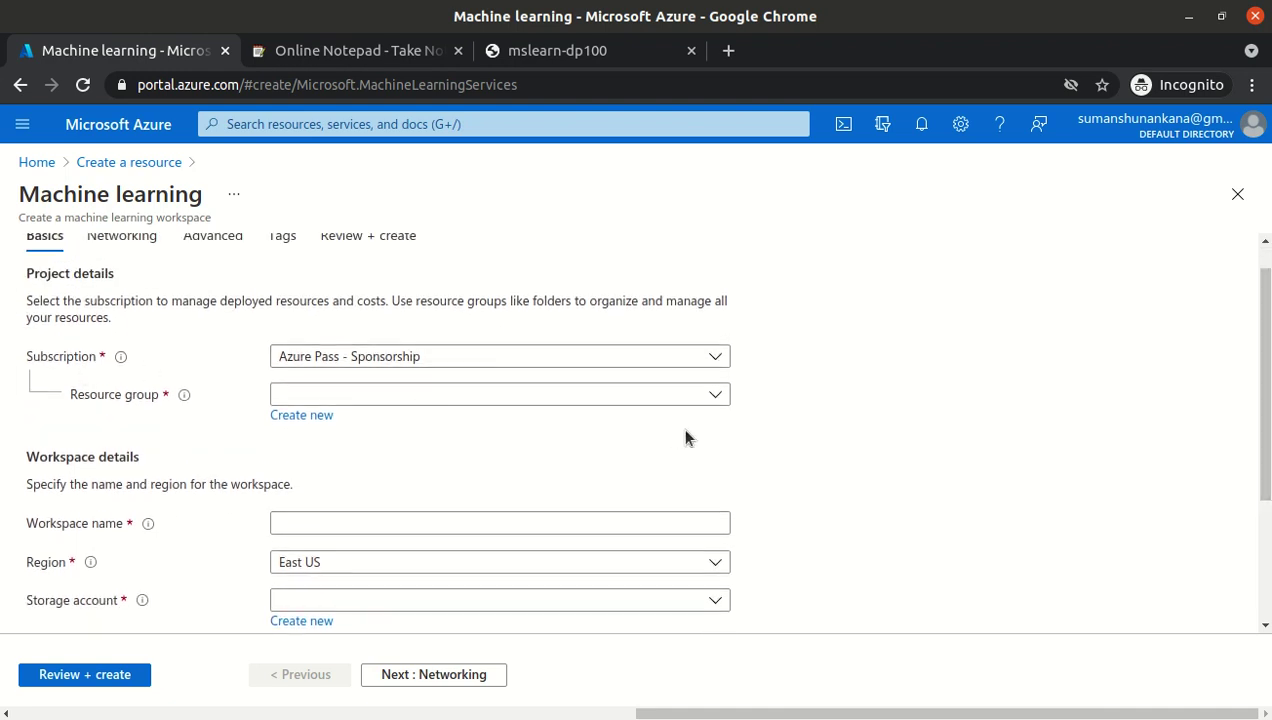
click(716, 396)
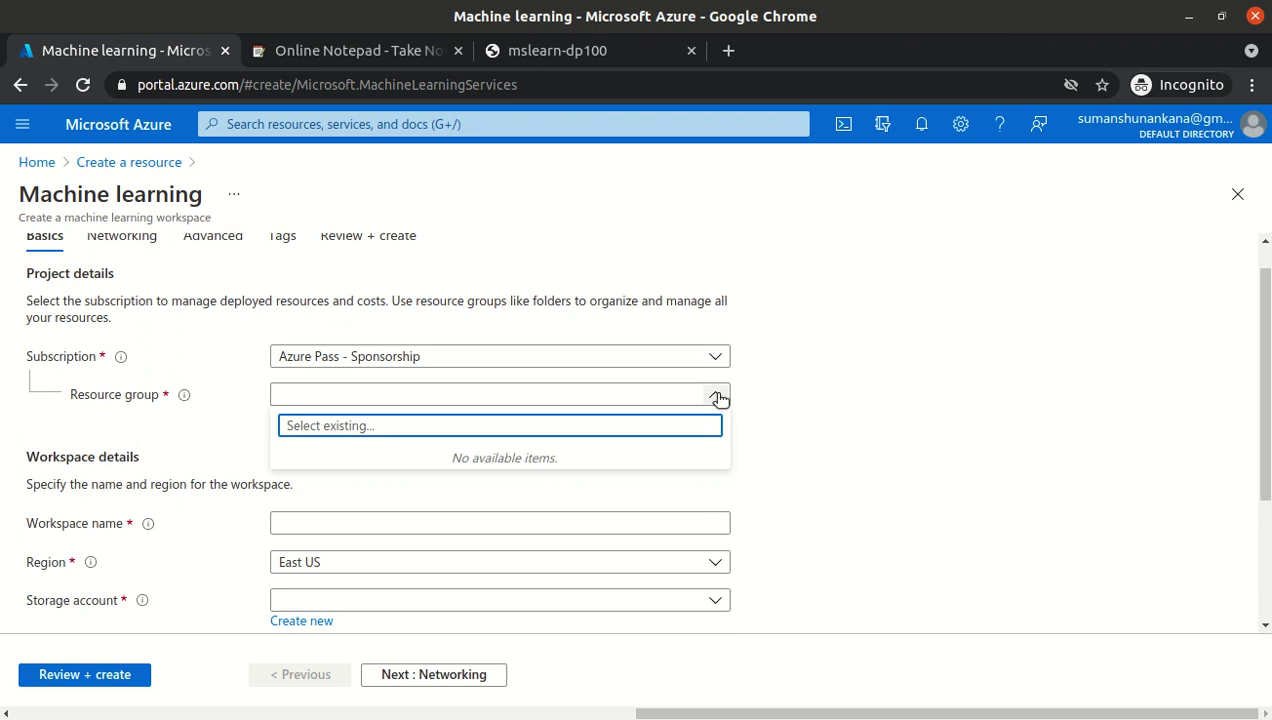
click(718, 398)
click(322, 416)
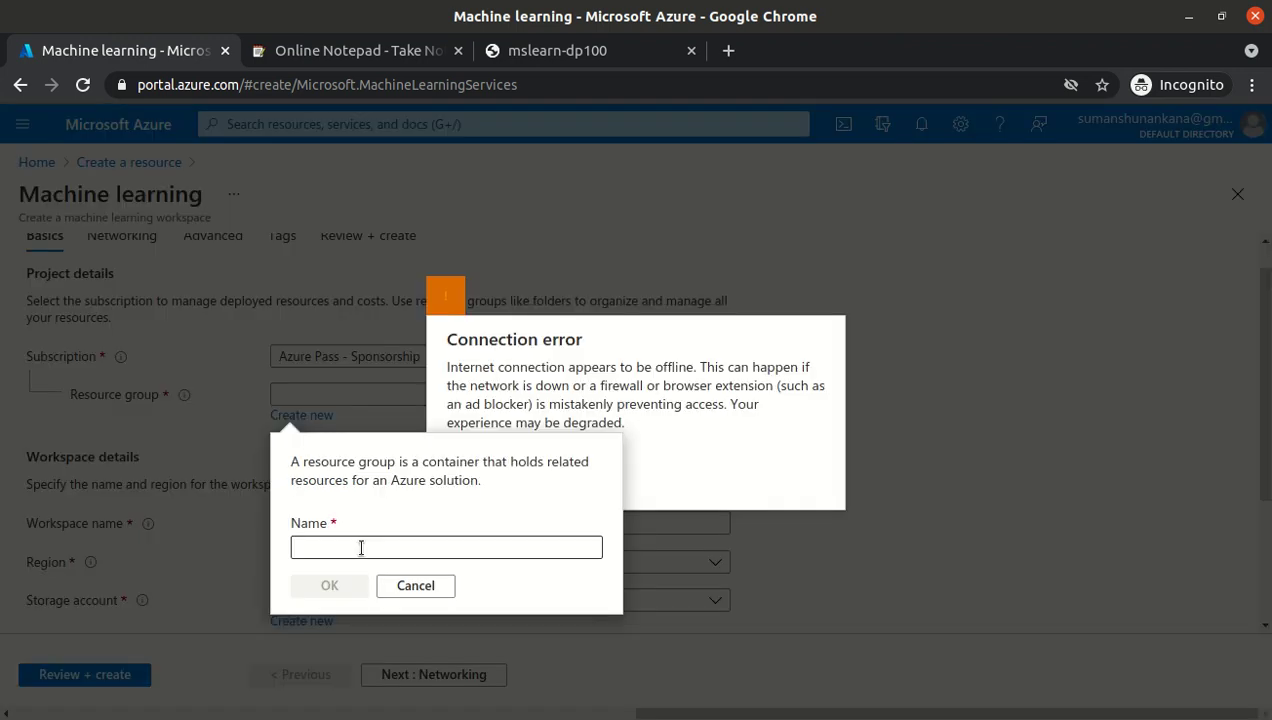
click(361, 548)
click(690, 378)
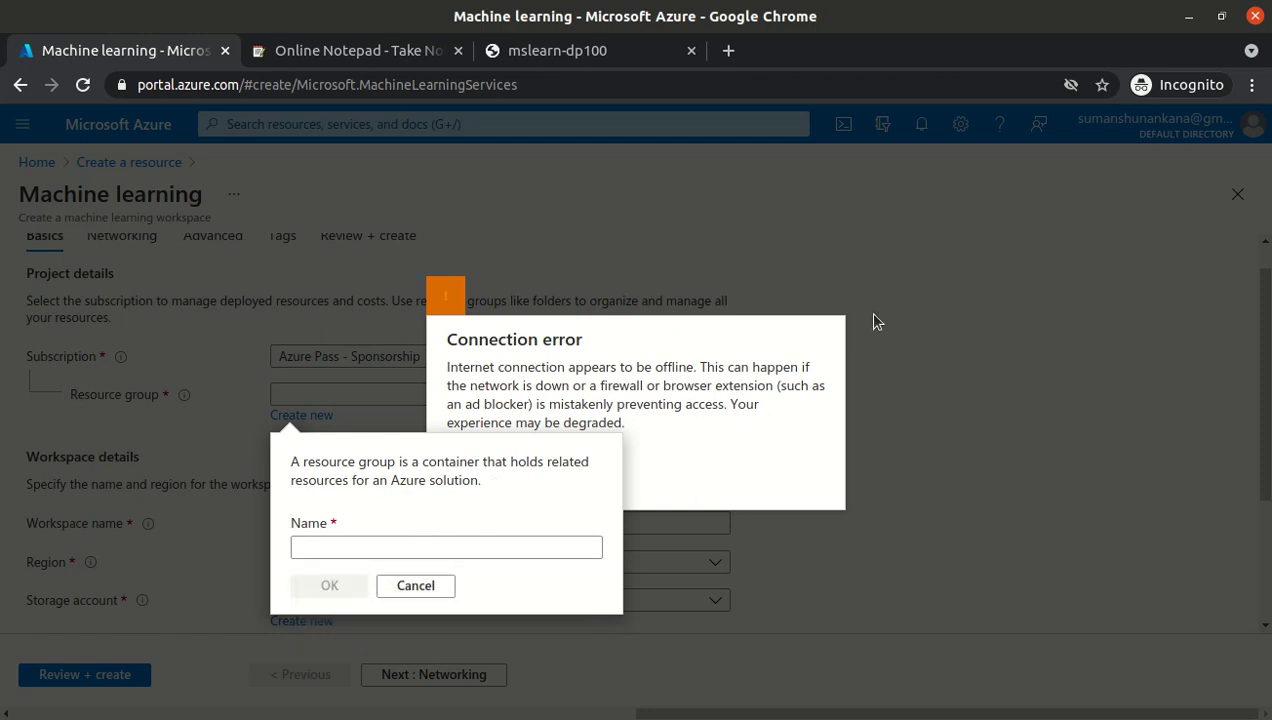
click(1133, 5)
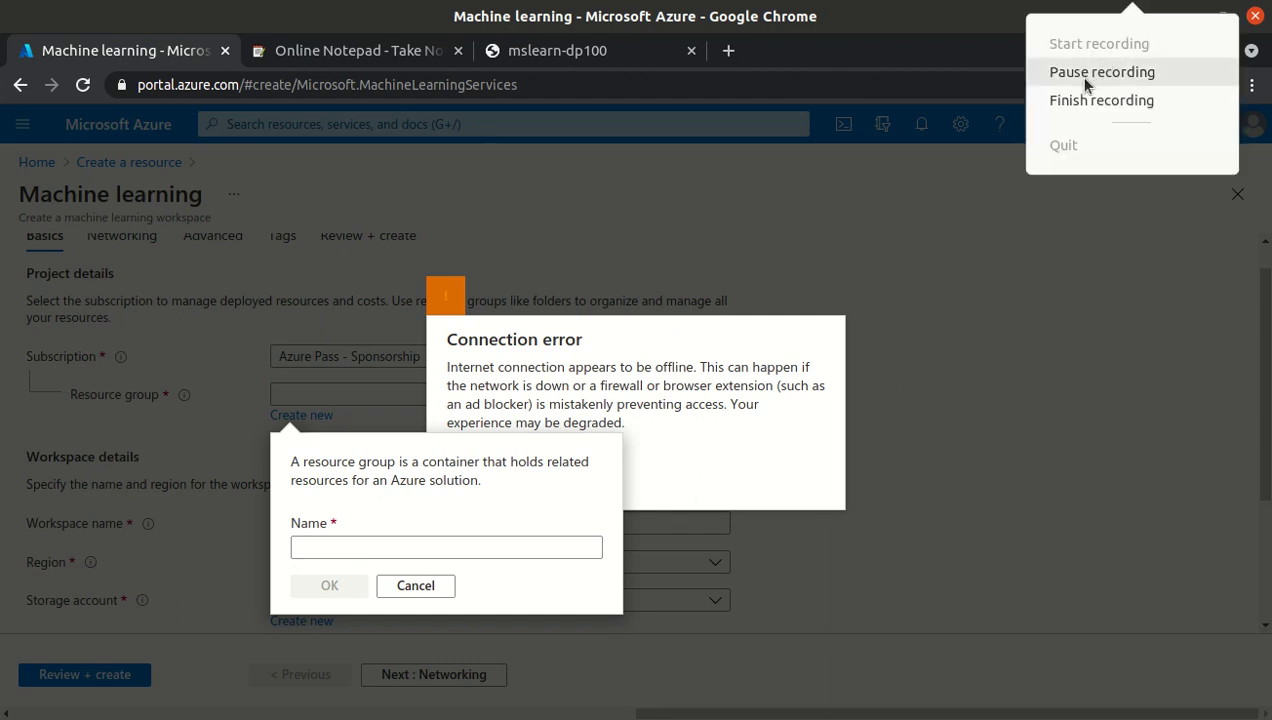
click(1092, 74)
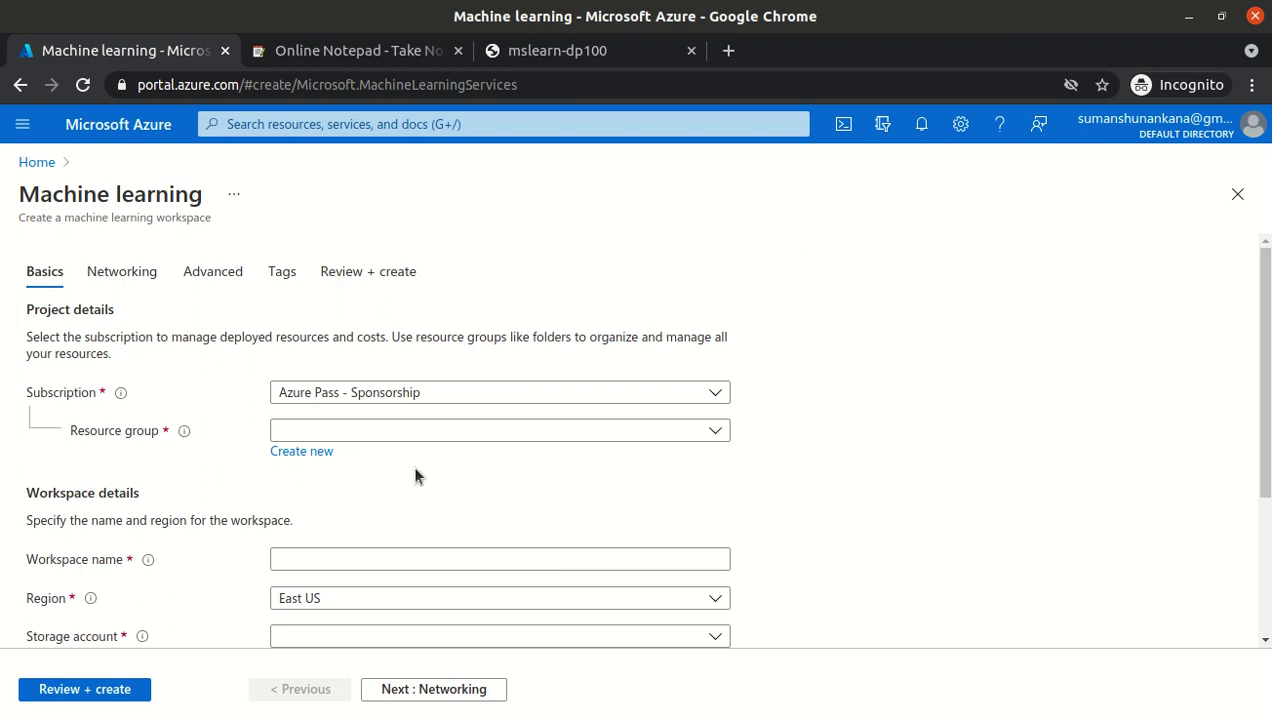
- Create a new resource group named Test_Resource_Group for the machine learning workspace
click(320, 452)
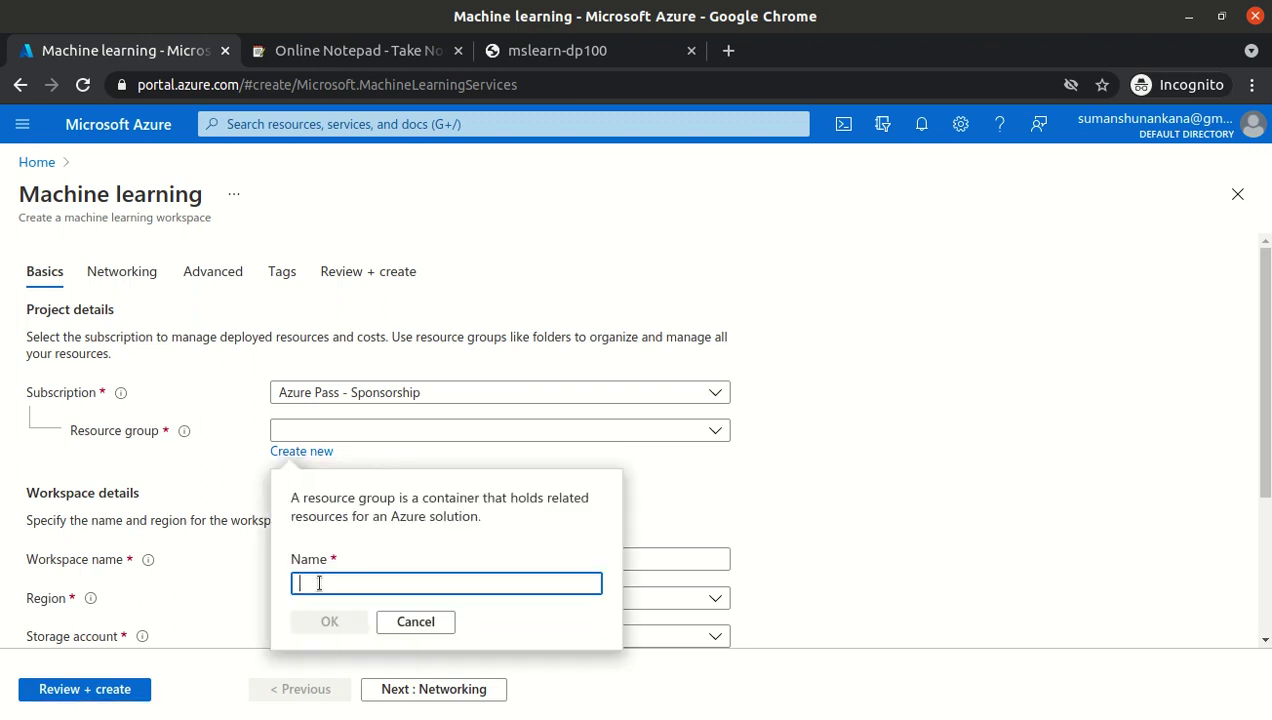
text(Fi)
key(BackSpace)
key(BackSpace)
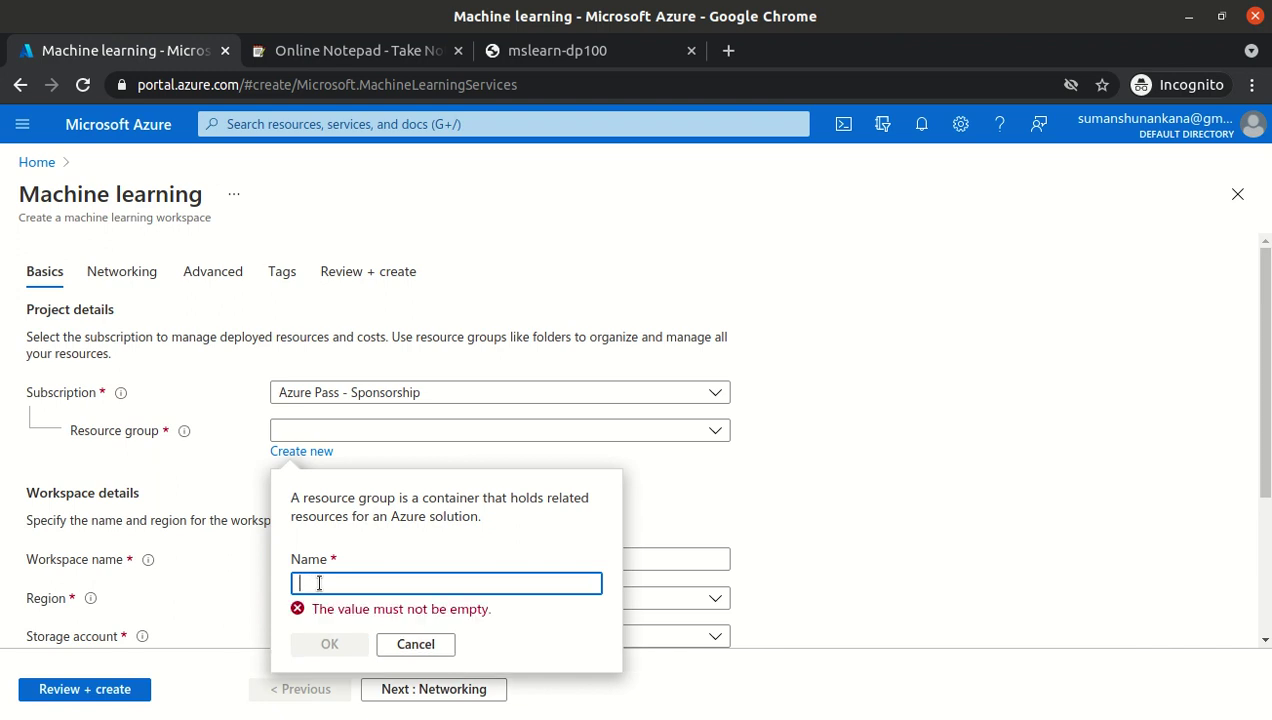
text(Test-Resource Group)
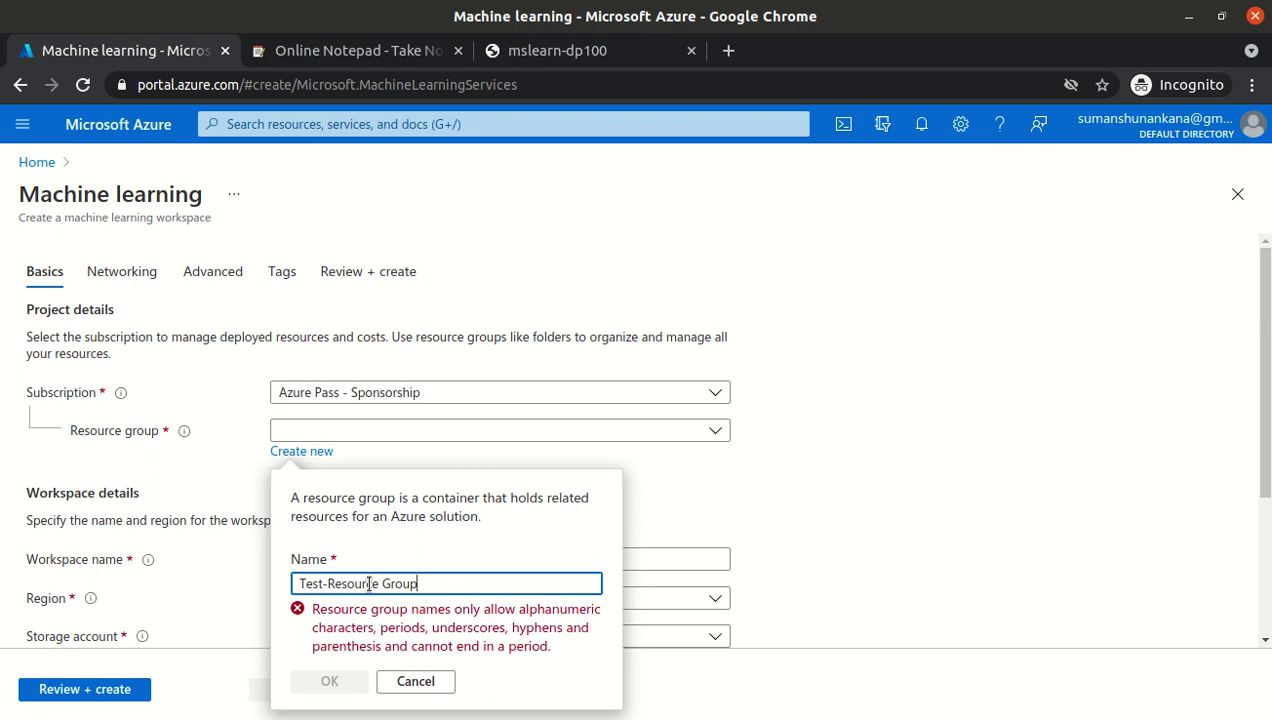
click(325, 585)
key(BackSpace)
key(BackSpace)
text(-)
key(BackSpace)
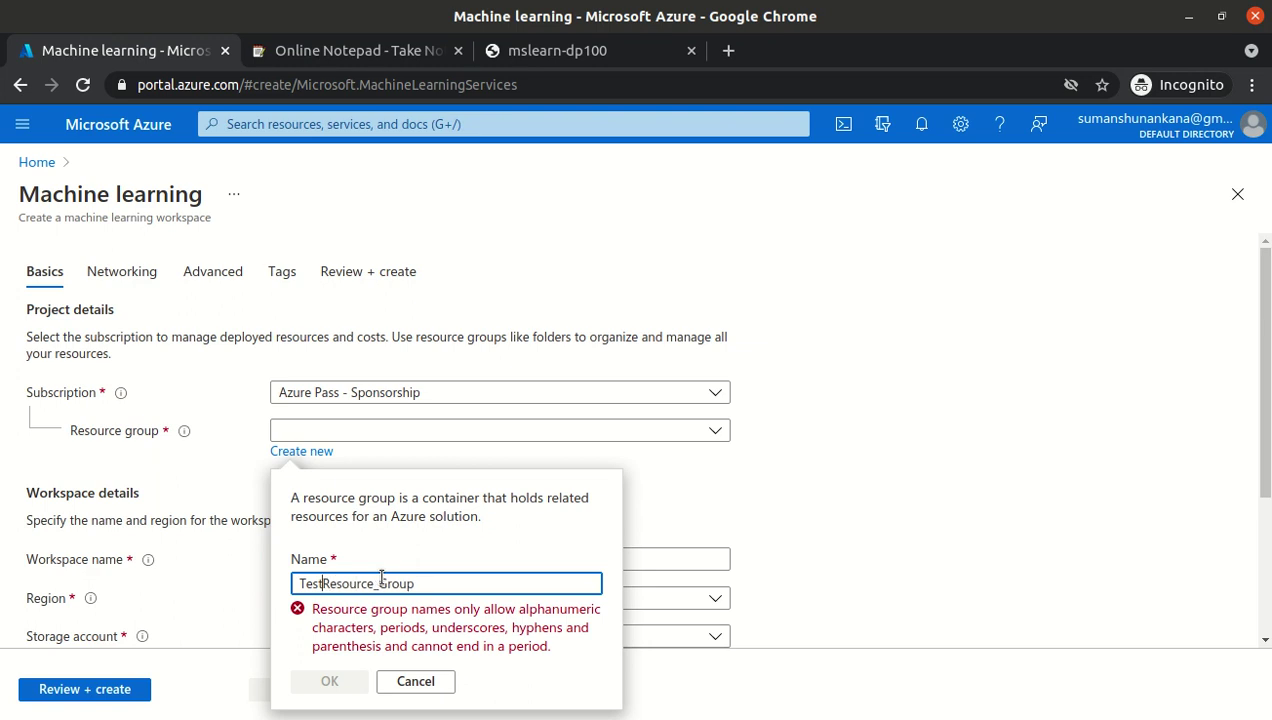
text(_)
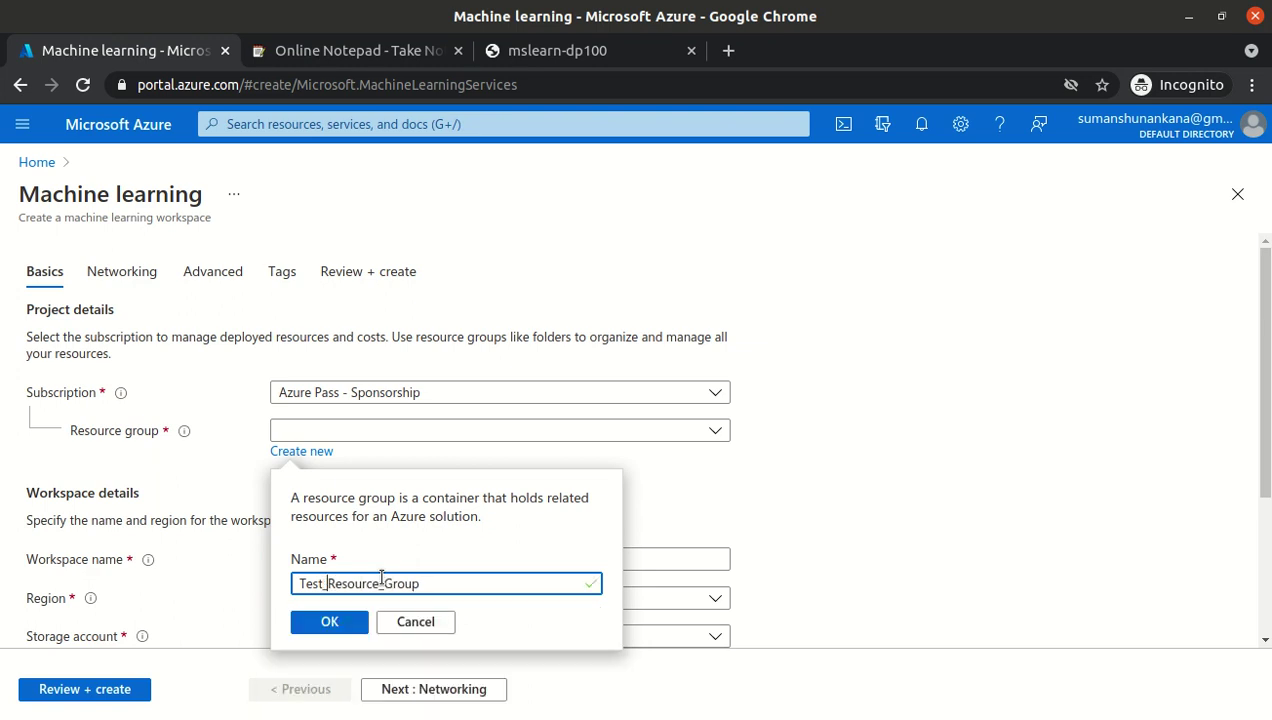
click(335, 624)
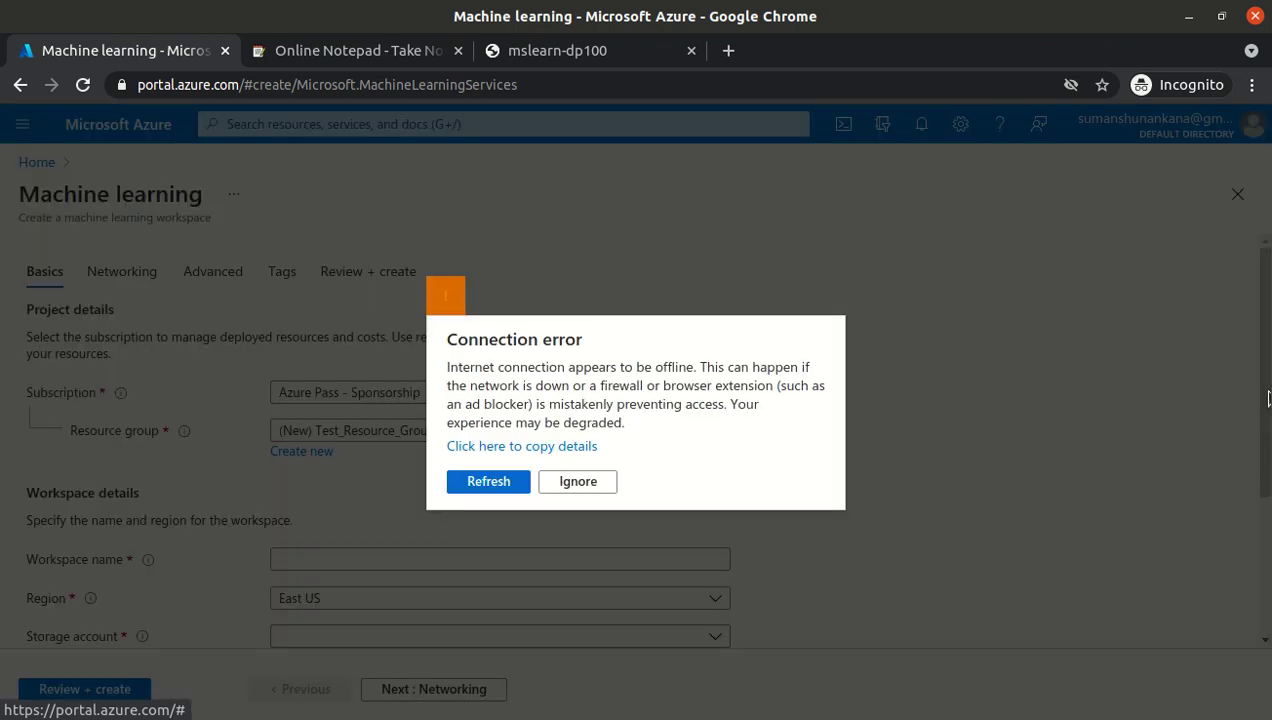
- Name the workspace Test_Workspace and ignore the connection error
drag(1262, 398, 1262, 471)
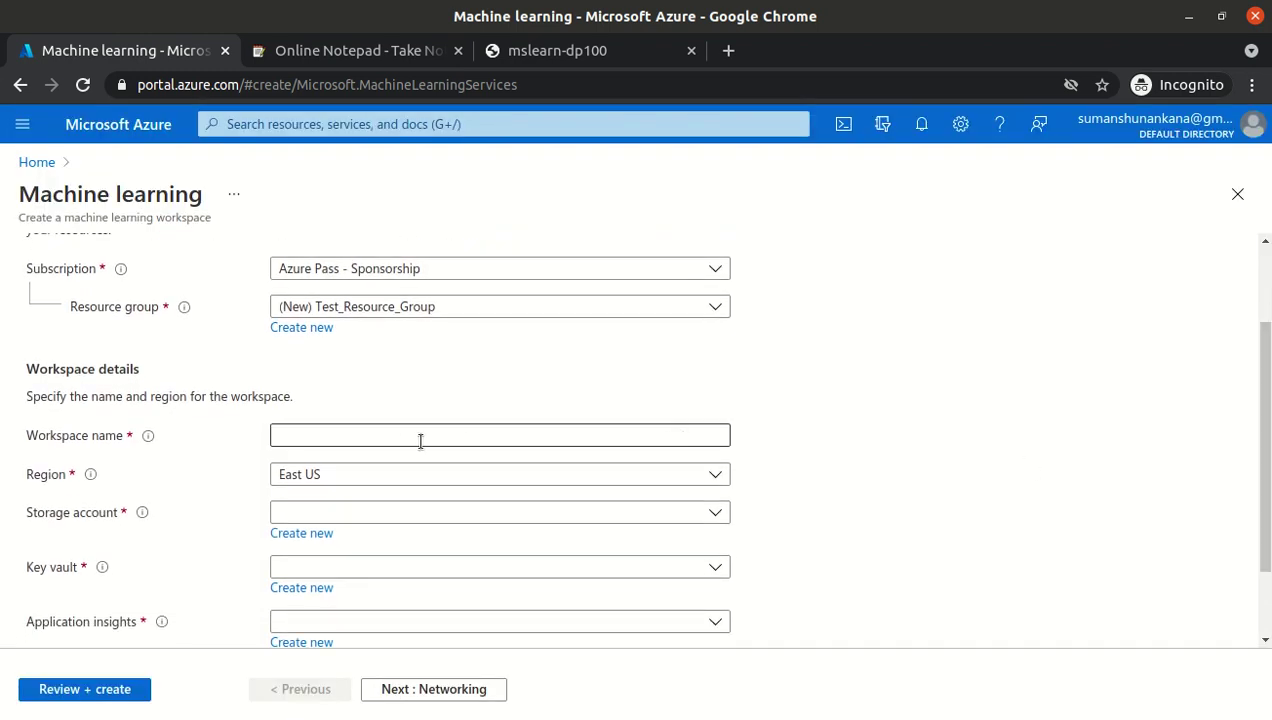
click(374, 435)
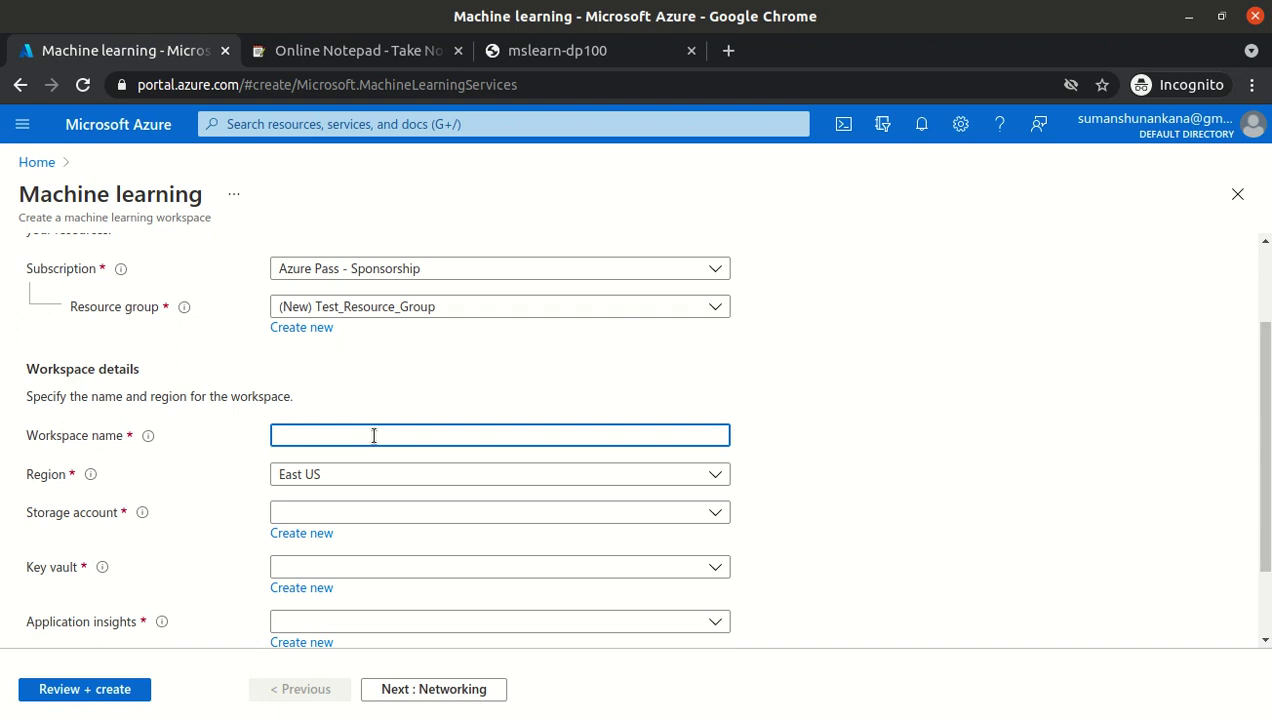
text(Test_Workspace)
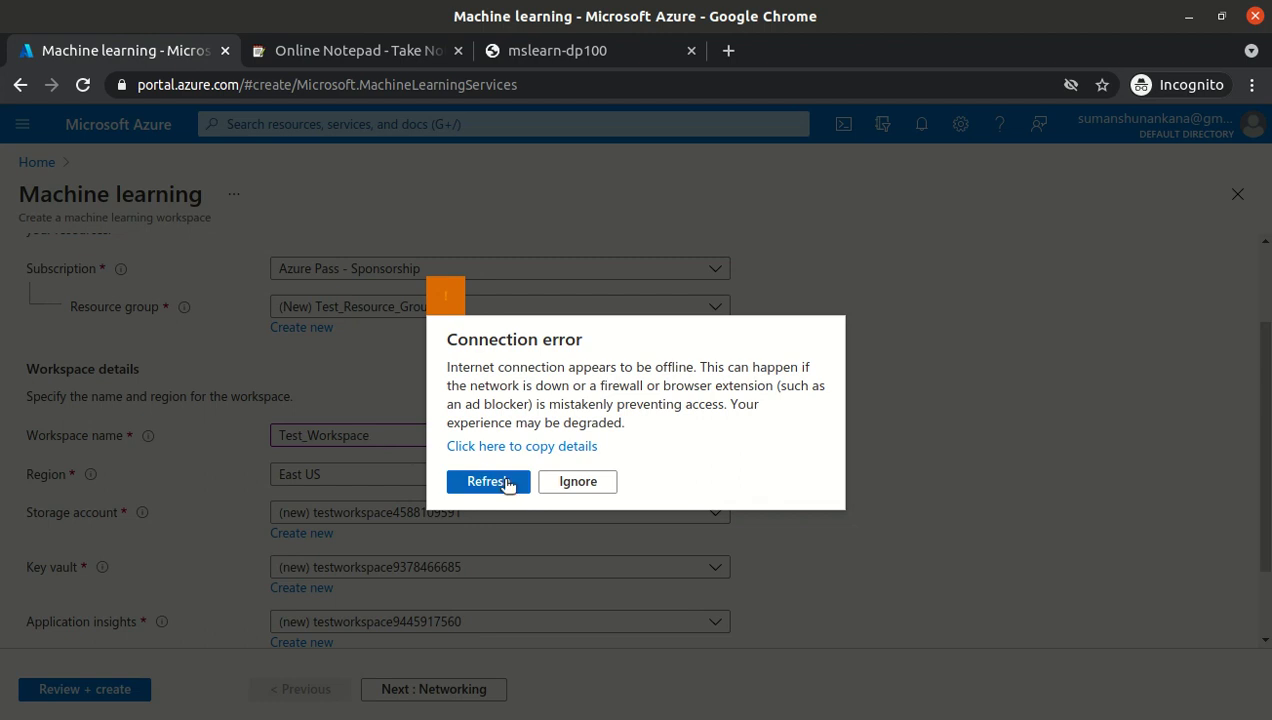
click(562, 484)
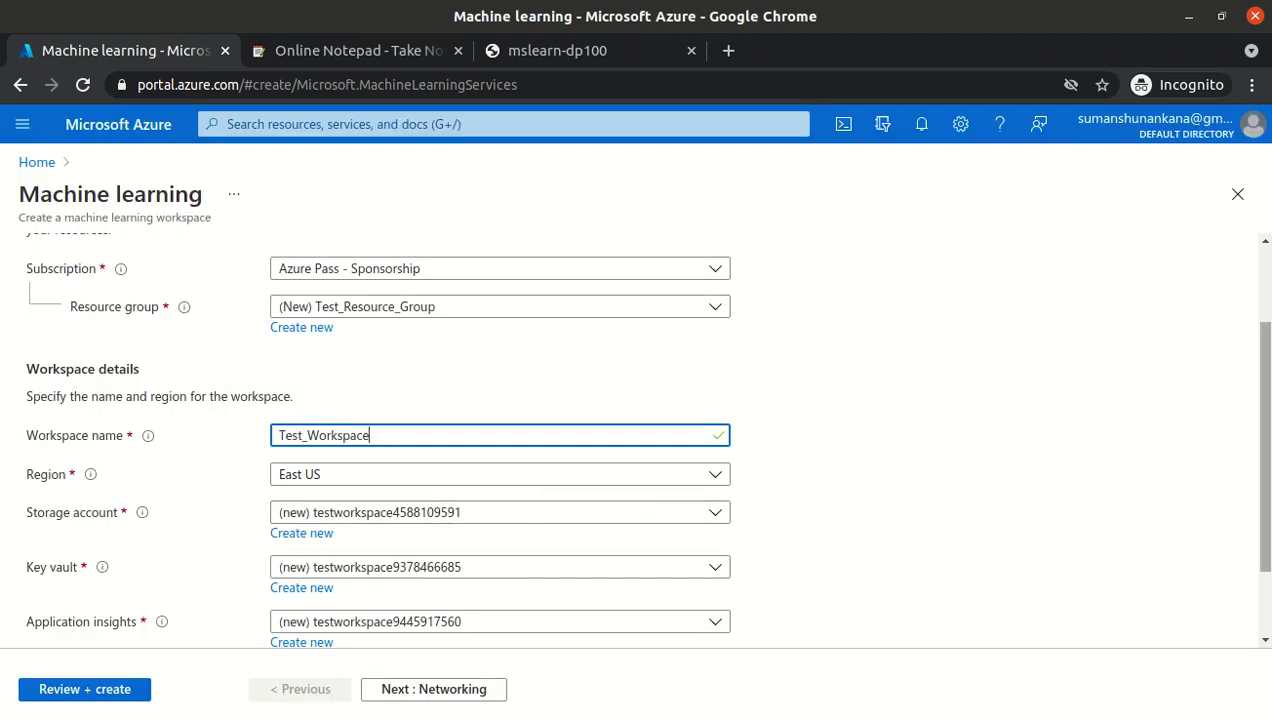
- Keep the default networking, advanced and tag settings, and proceed to the final review of the workspace configuration
scroll(1262, 482, down, 2)
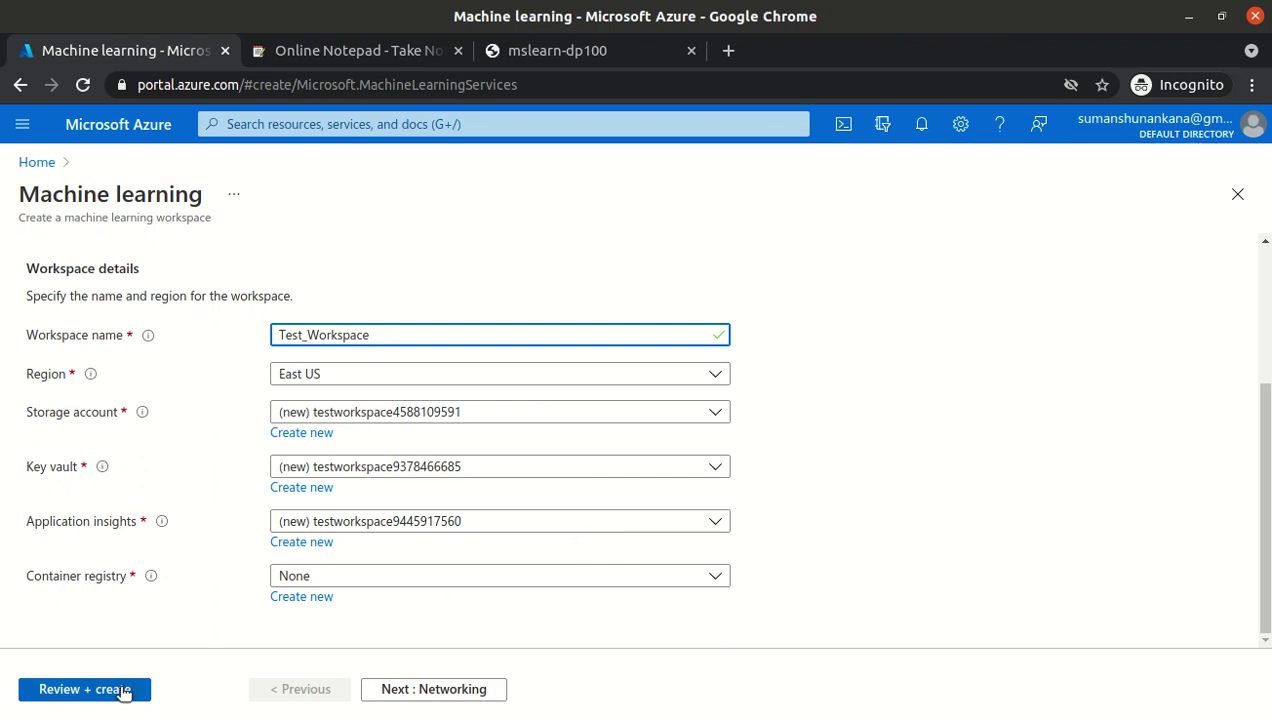
click(455, 692)
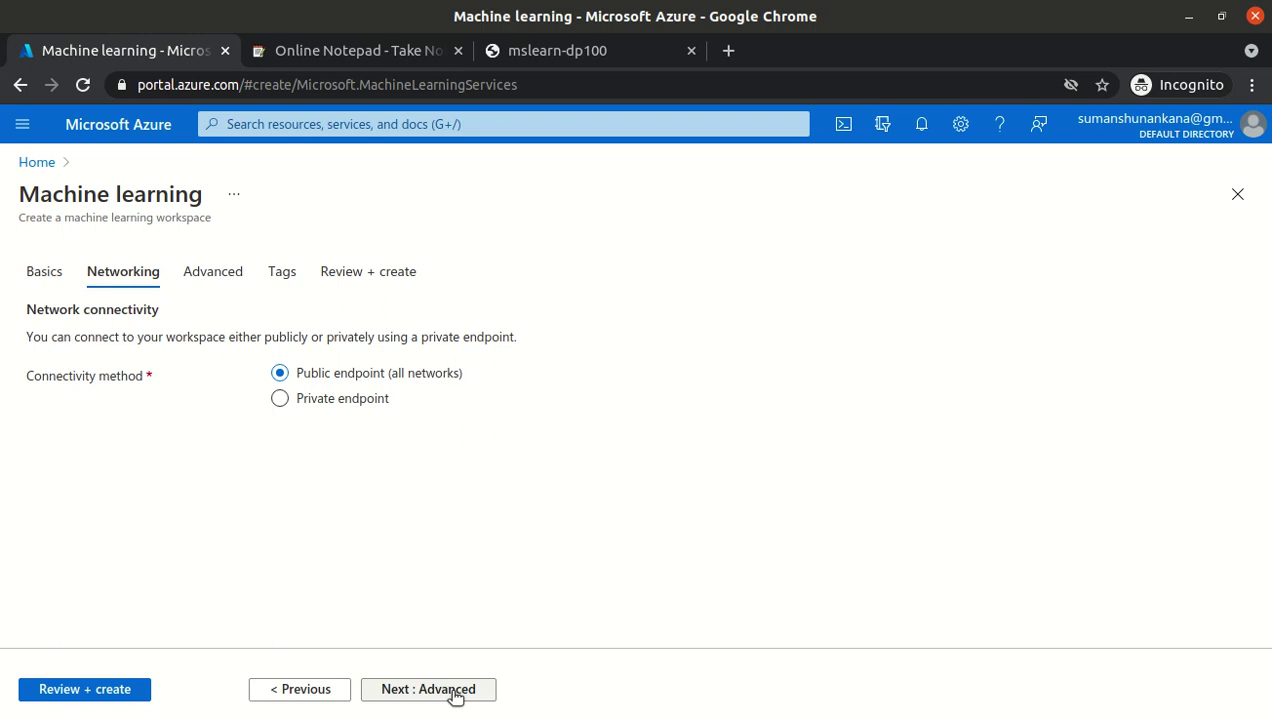
click(455, 692)
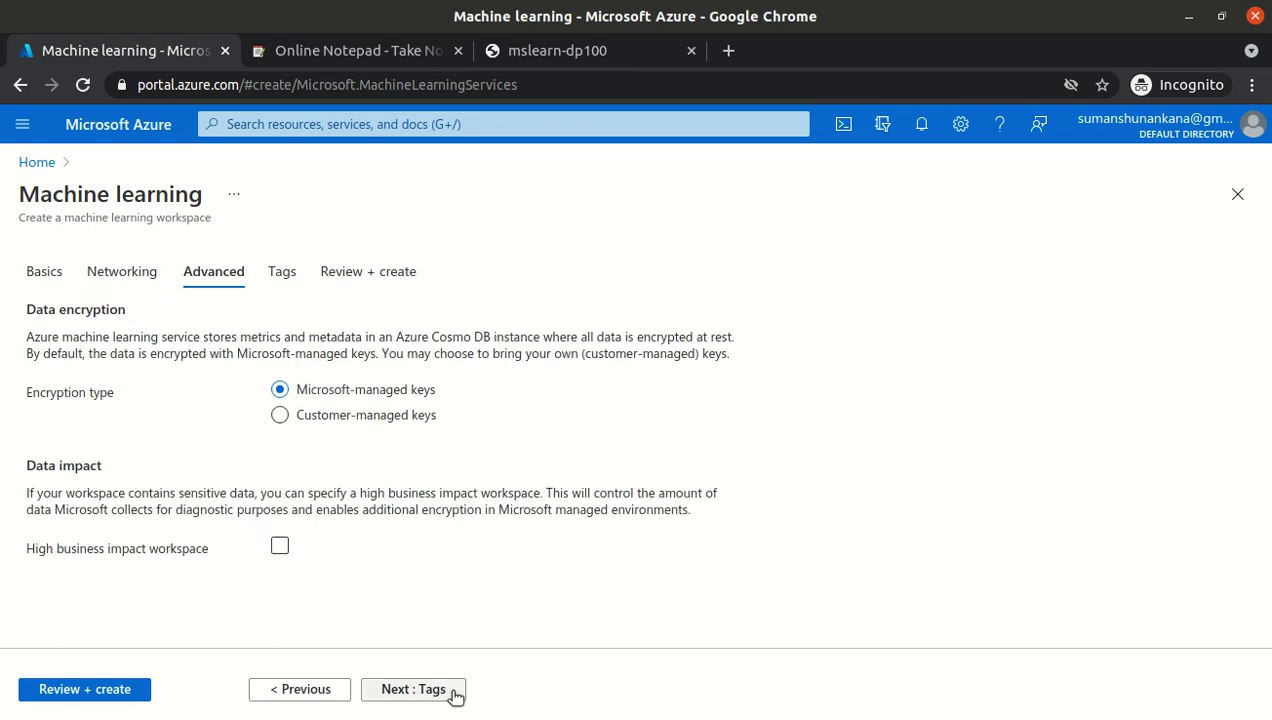
click(455, 692)
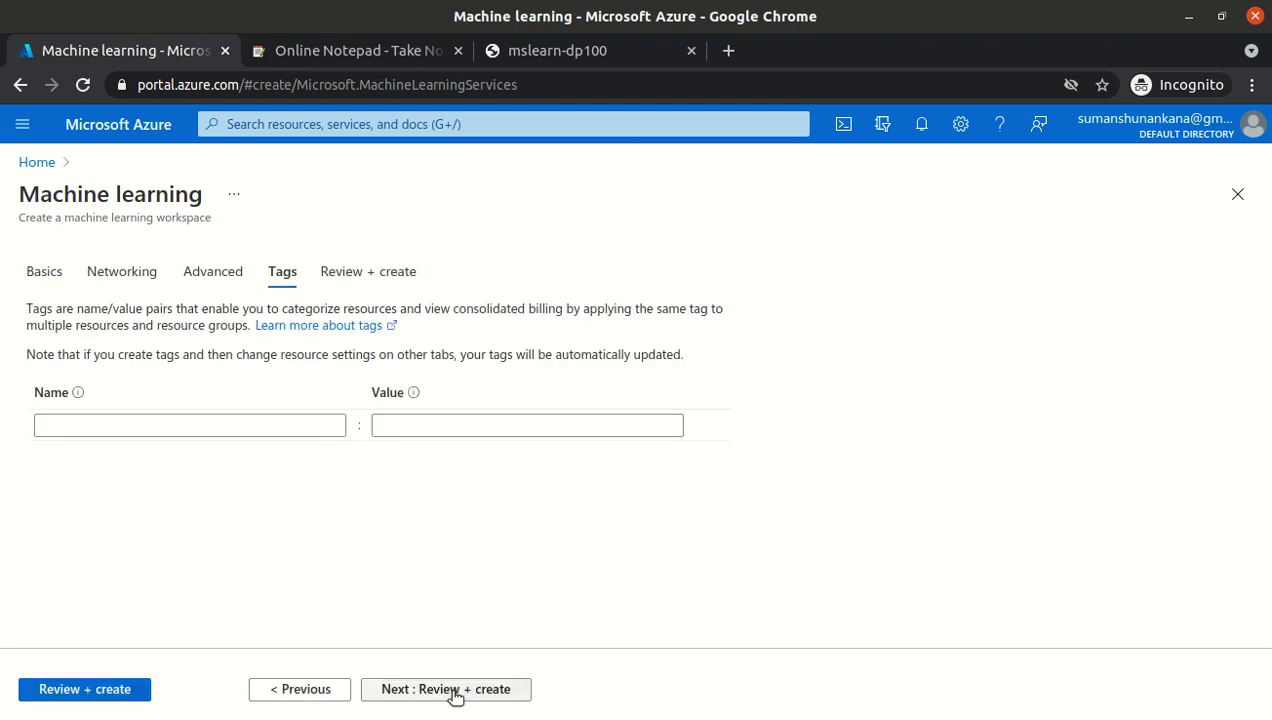
click(455, 692)
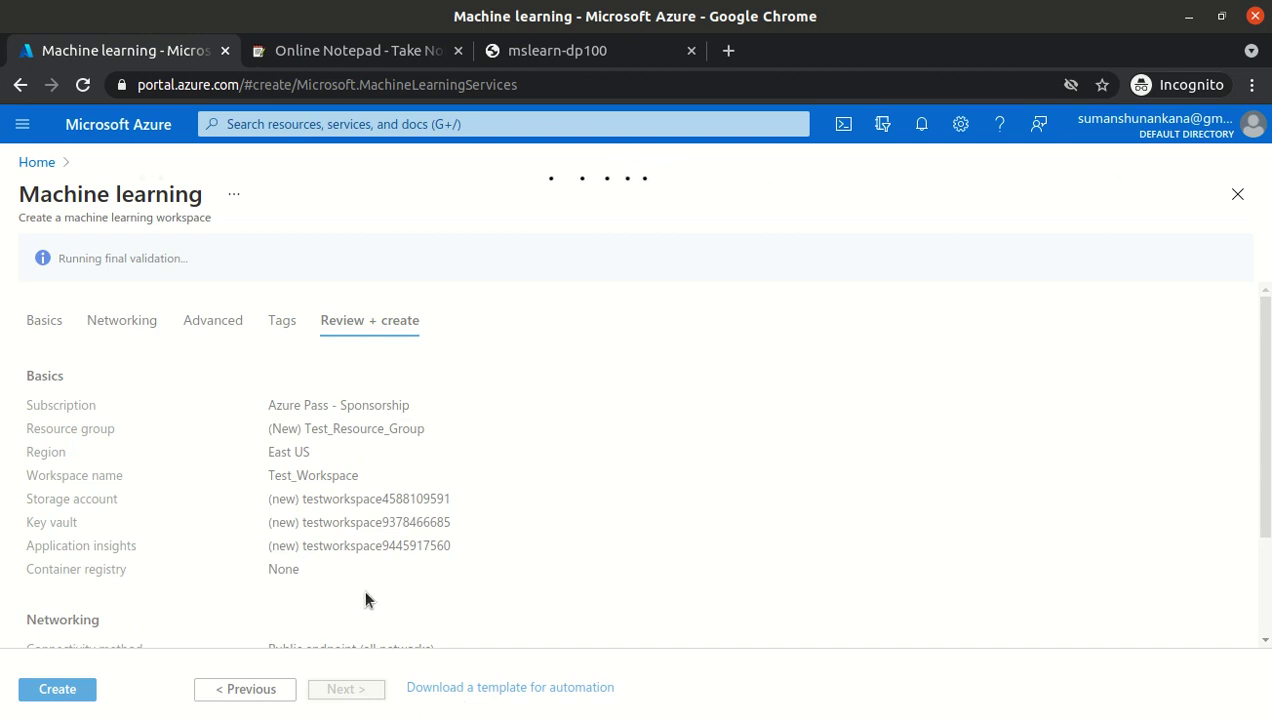
scroll(634, 509, down, 3)
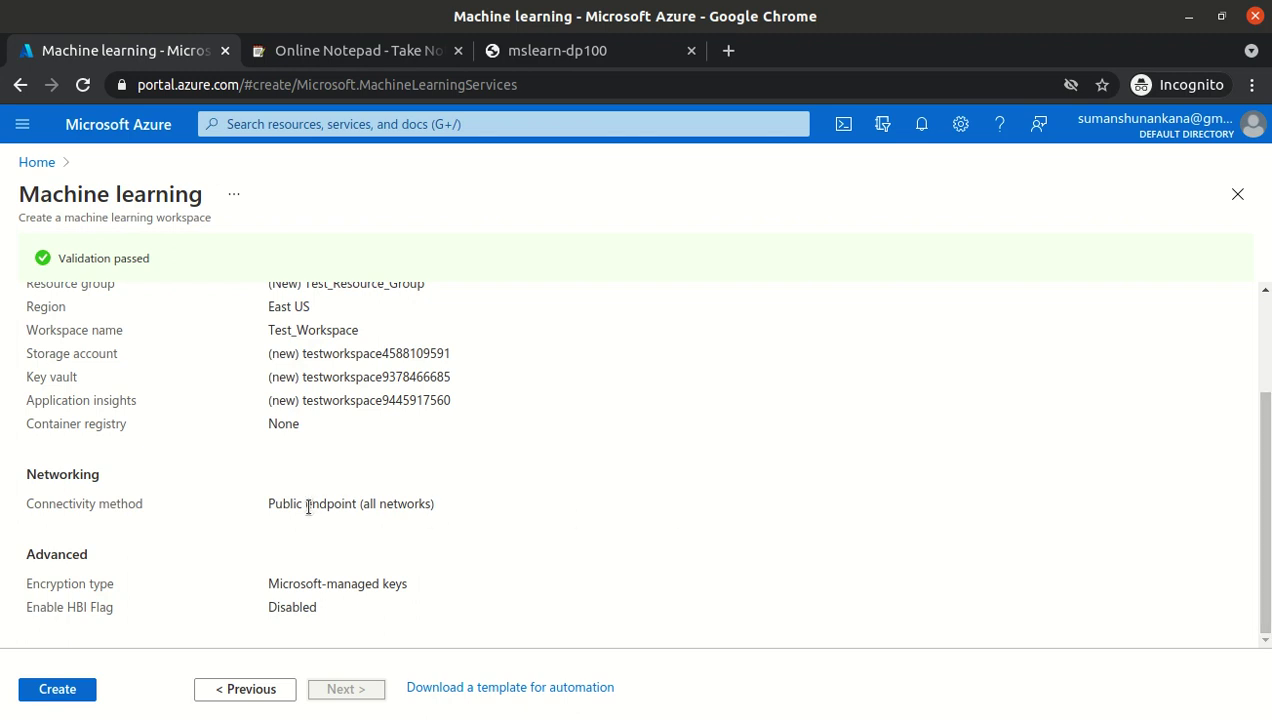
- Create the machine learning workspace and check its deployment progress in the portal notifications
click(34, 693)
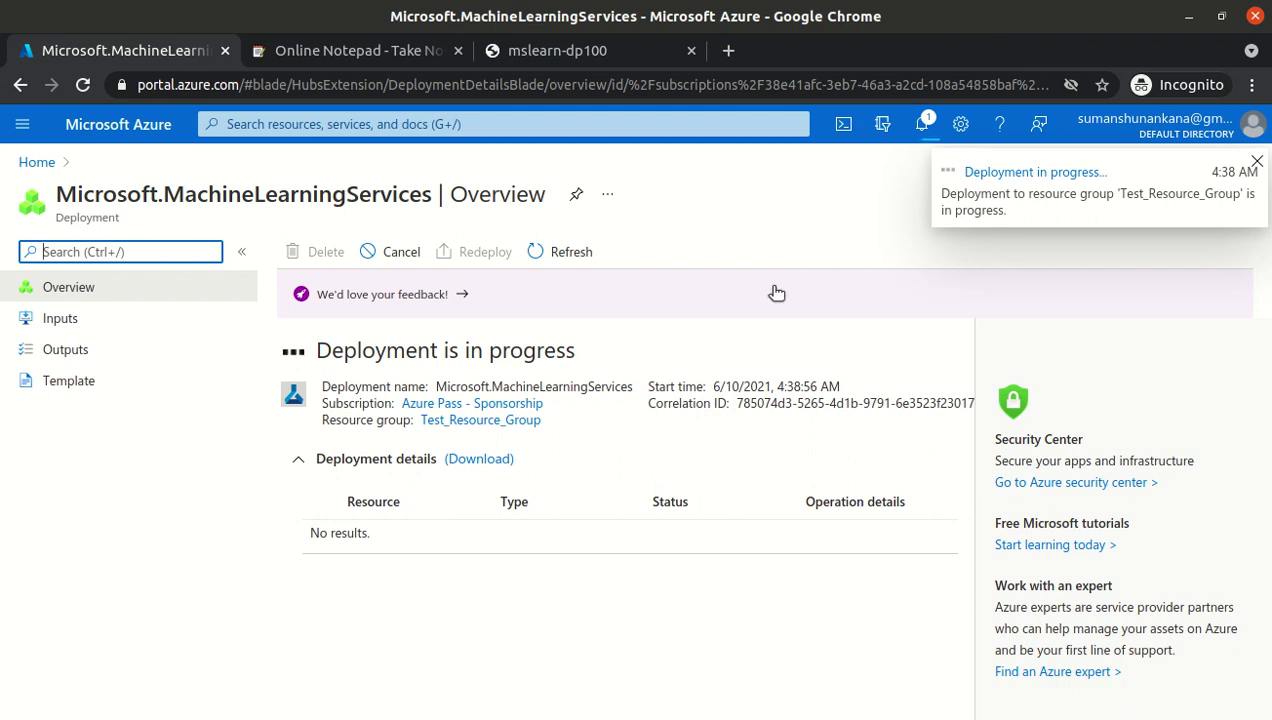
click(922, 124)
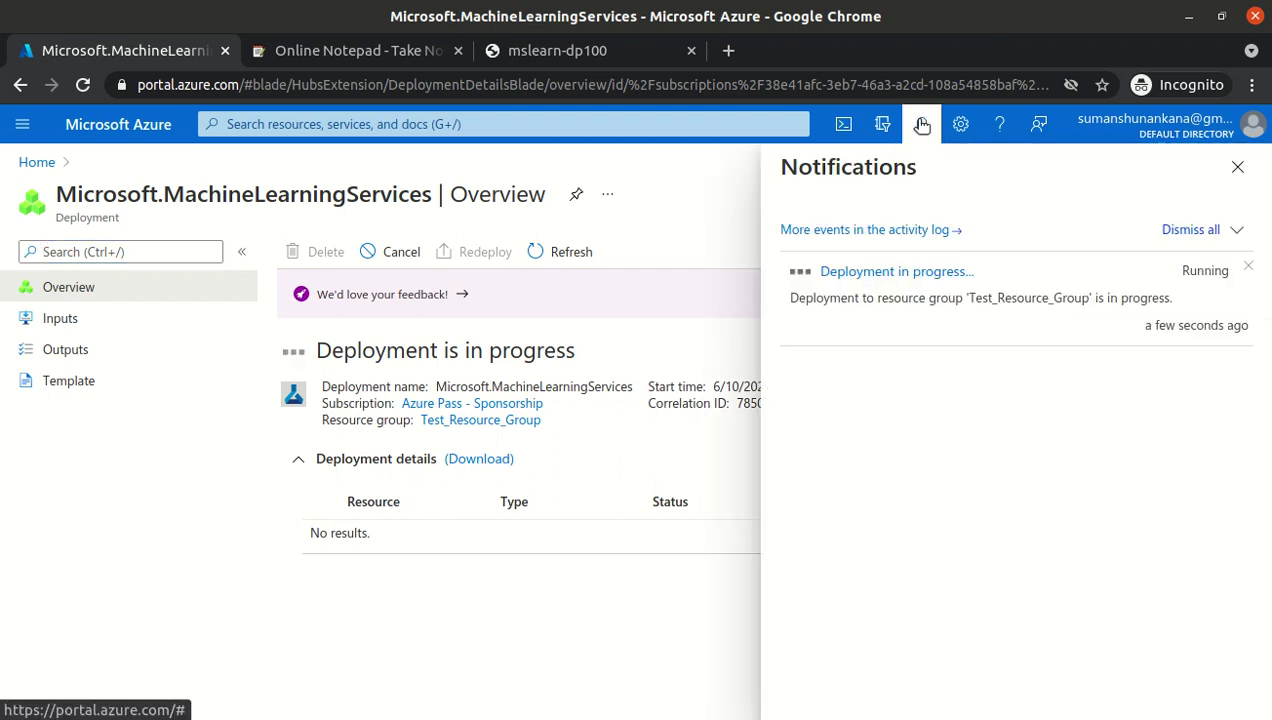
click(922, 124)
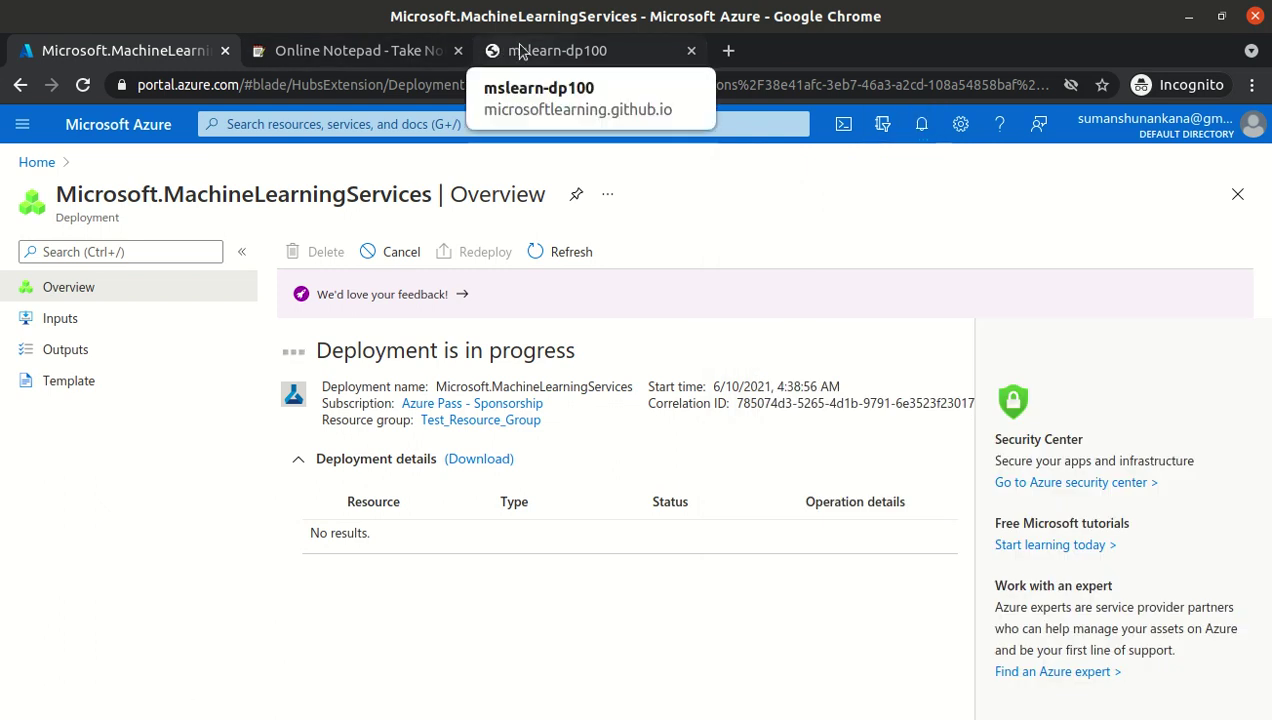
- In the online notepad, write "When we create the workspace, some additional resource get automatic created like" and list "1) Storage (to store our files)"
click(398, 55)
click(595, 426)
text(When we create the workspace, some additional)
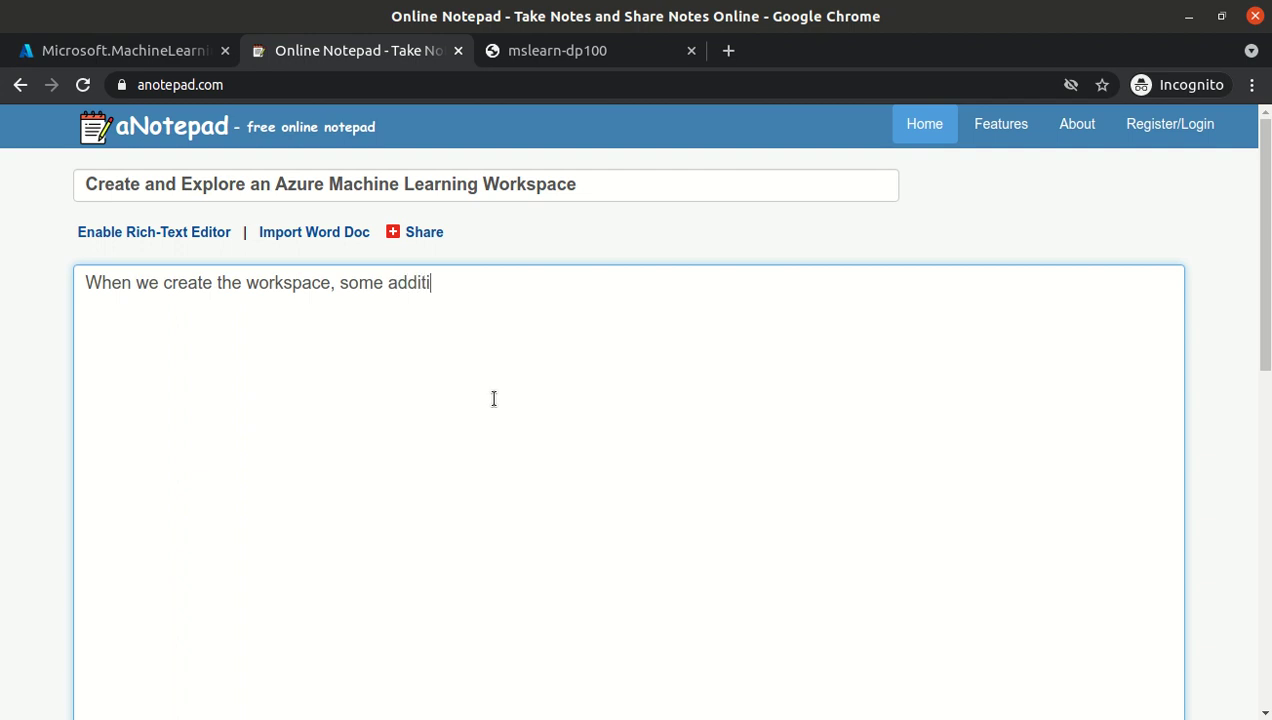
text(our)
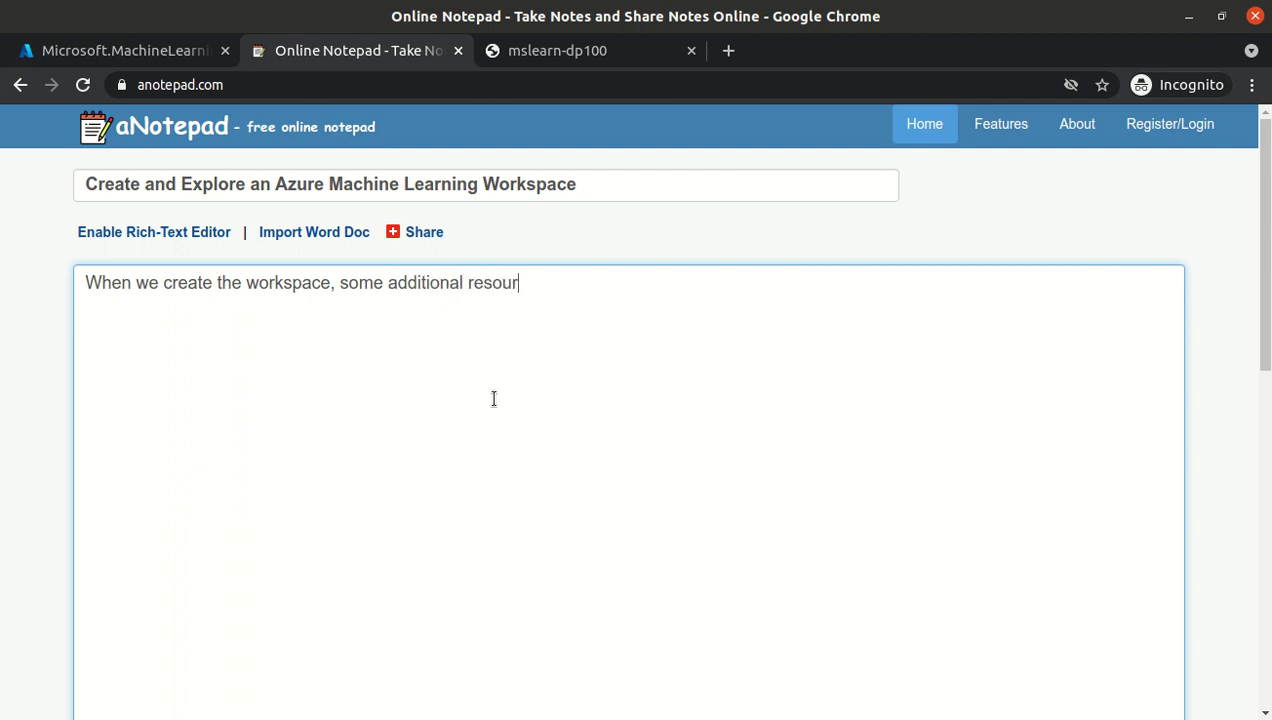
text(ce get autom)
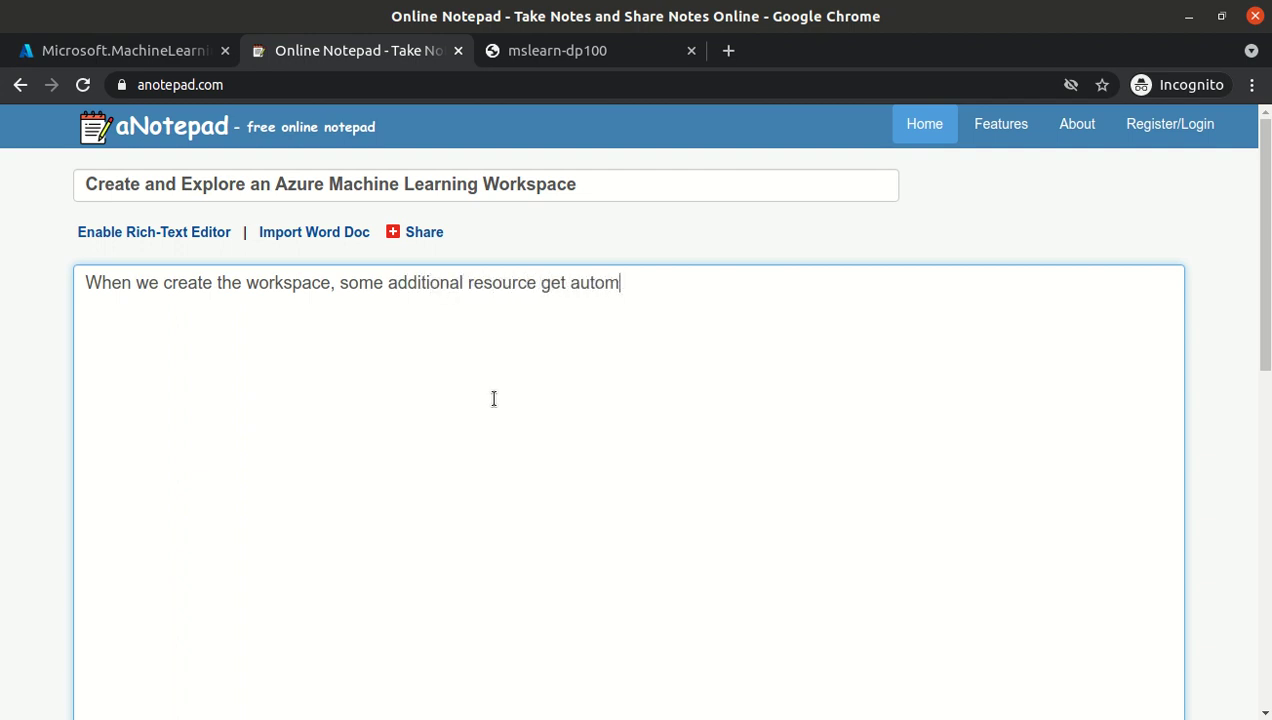
text(atic created)
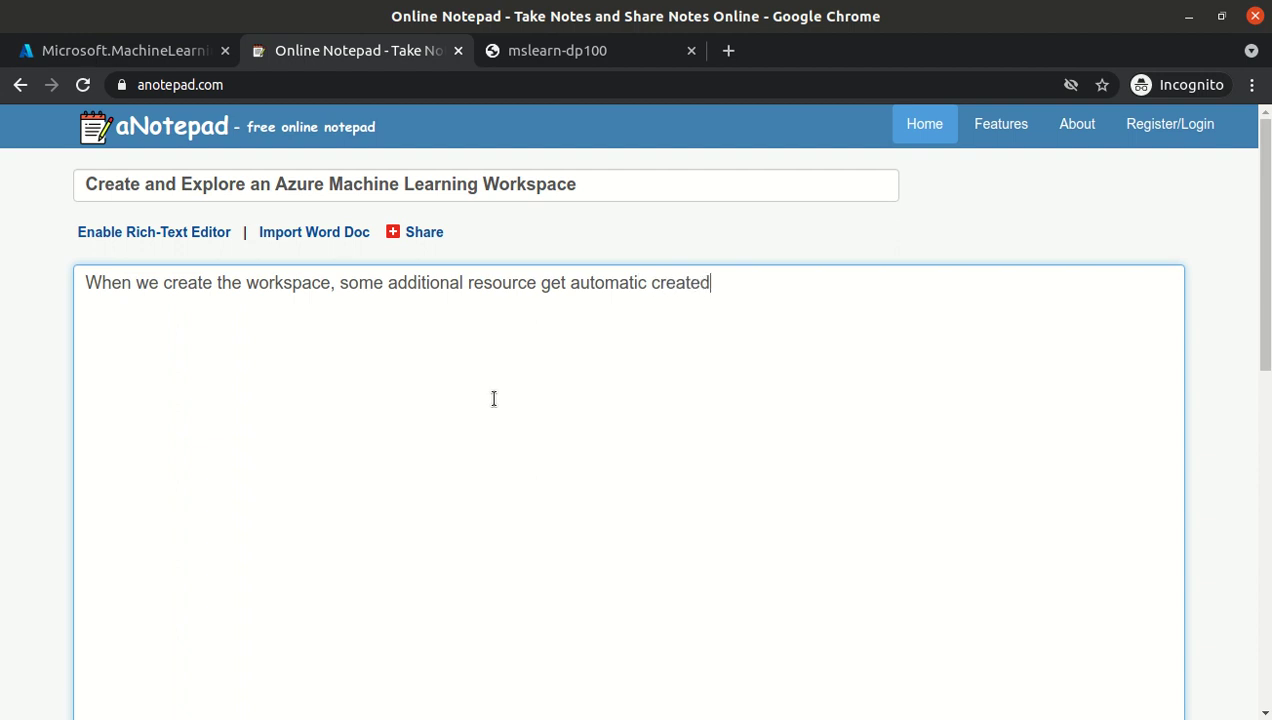
text( like  1) Storage (to store our files)
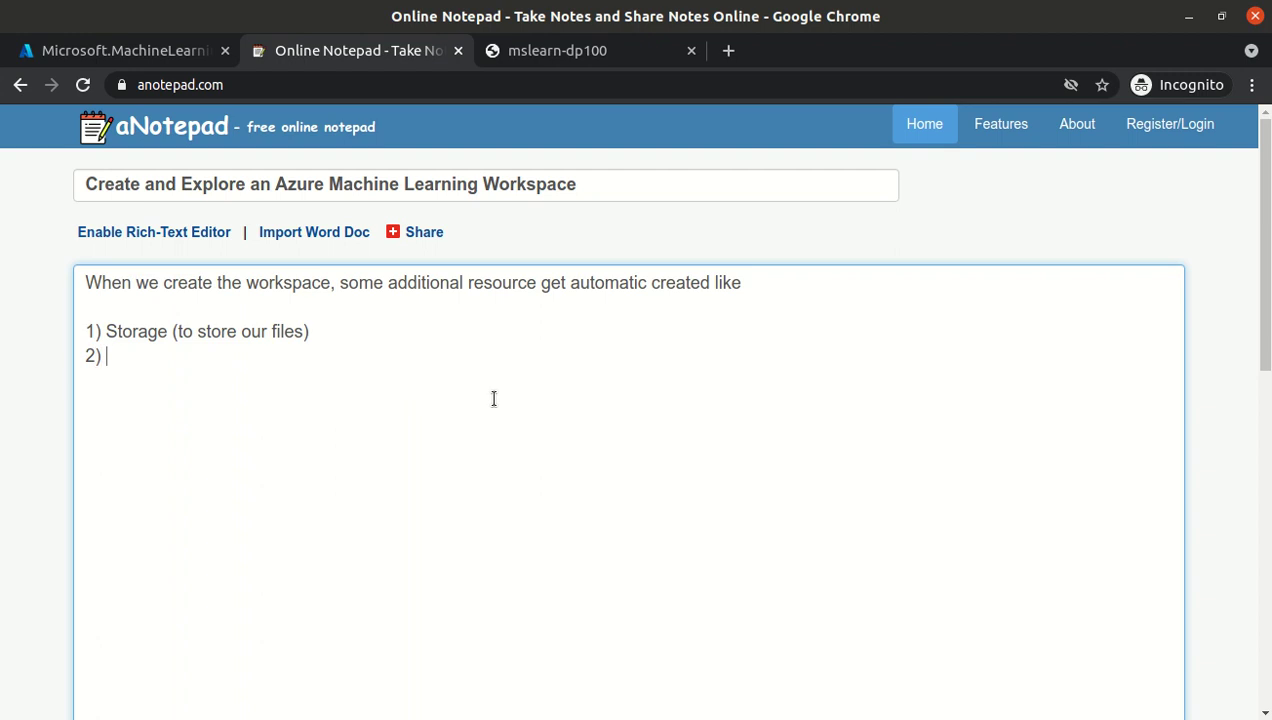
- Consult the mslearn-dp100 workspace settings and extend the note's first item to "Storage Account"
click(586, 66)
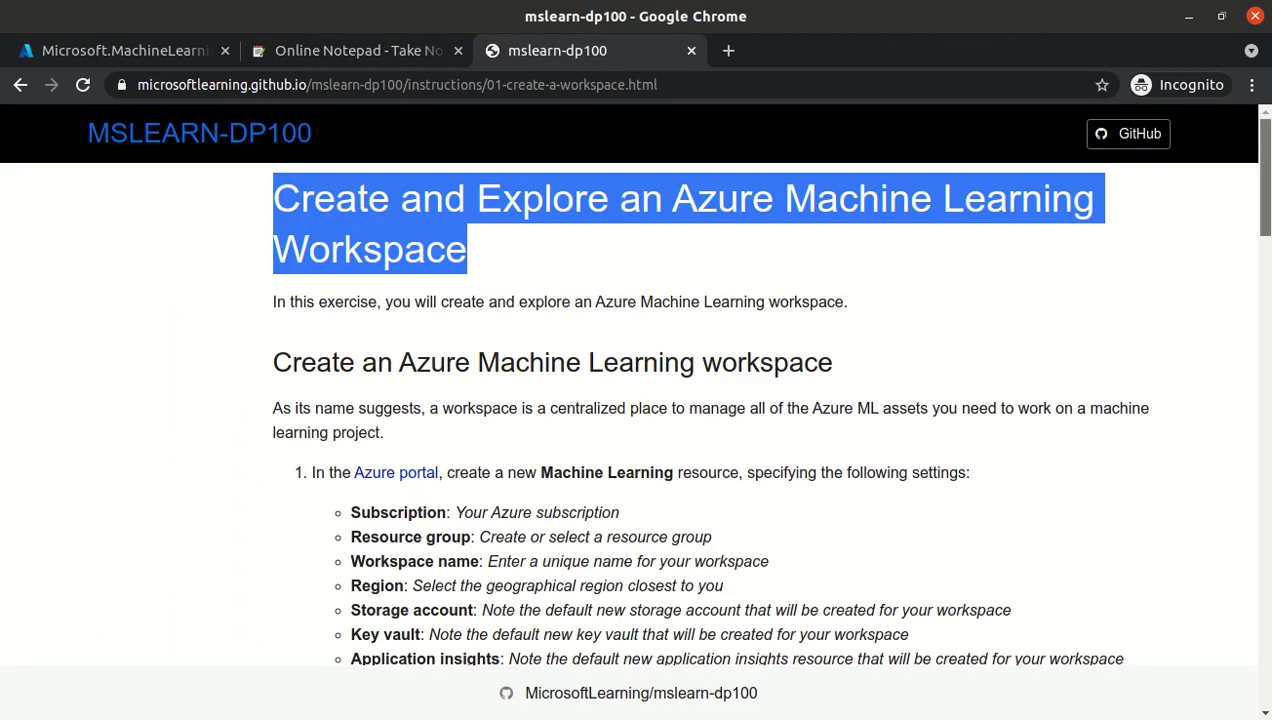
scroll(772, 427, down, 4)
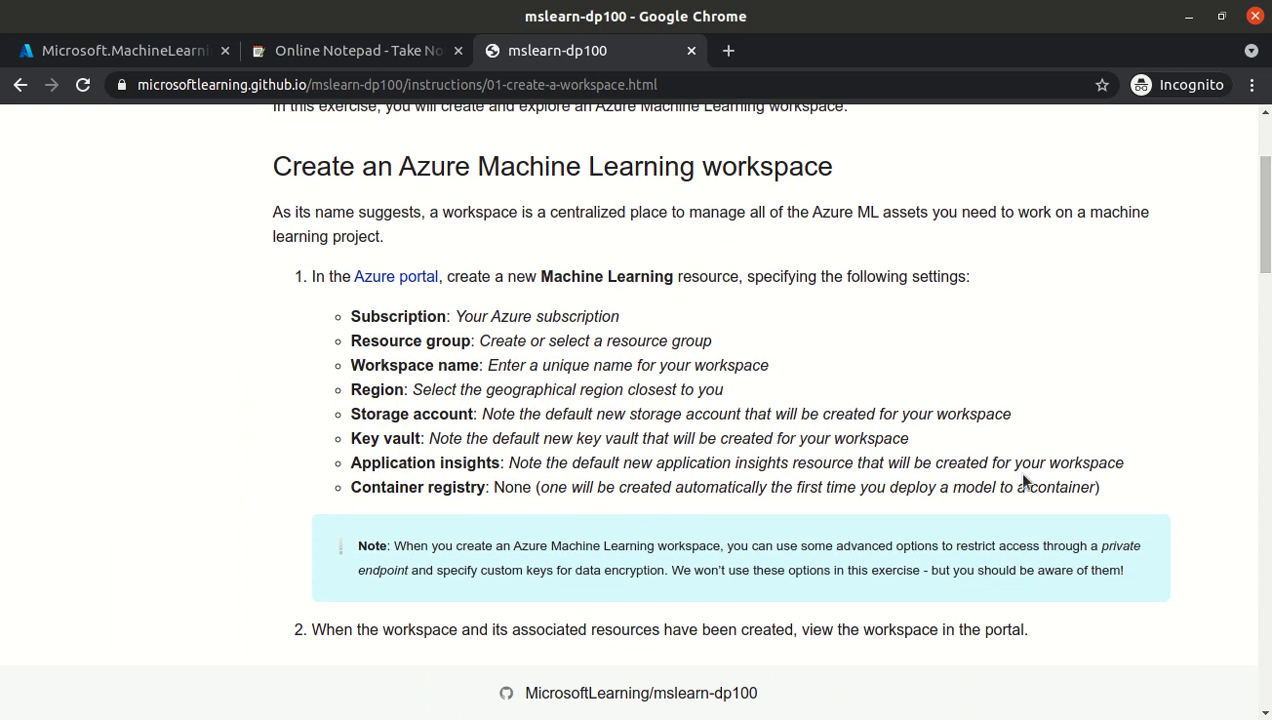
click(352, 55)
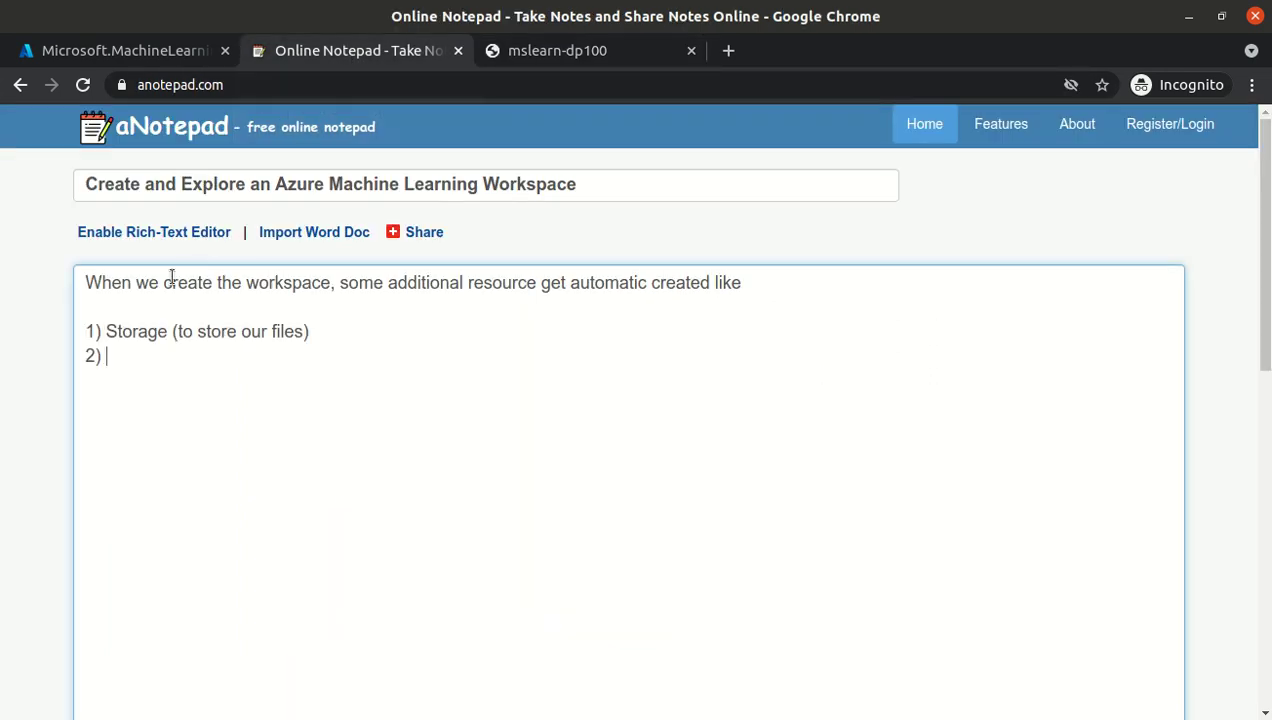
click(171, 332)
text(Account)
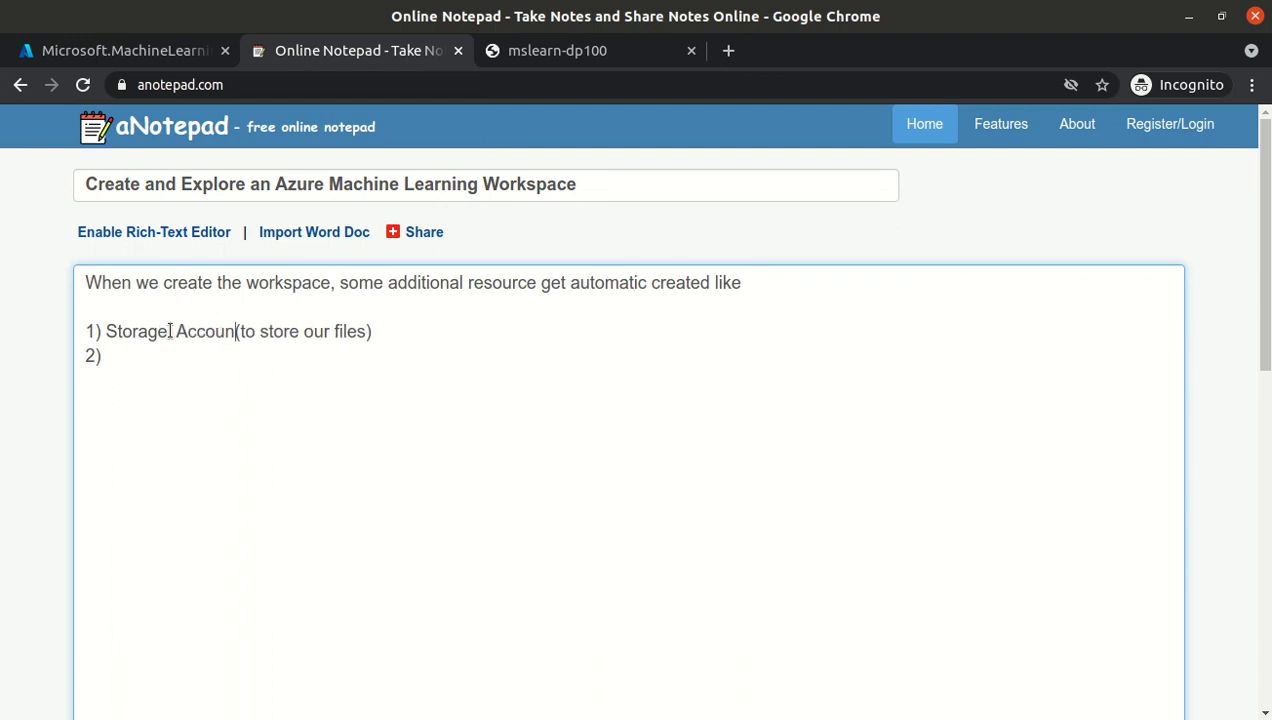
- Review the mslearn-dp100 resource settings and add "Key Vault", "Application Insights" and "Conainer Registry" to the note as items 2 to 4
click(517, 55)
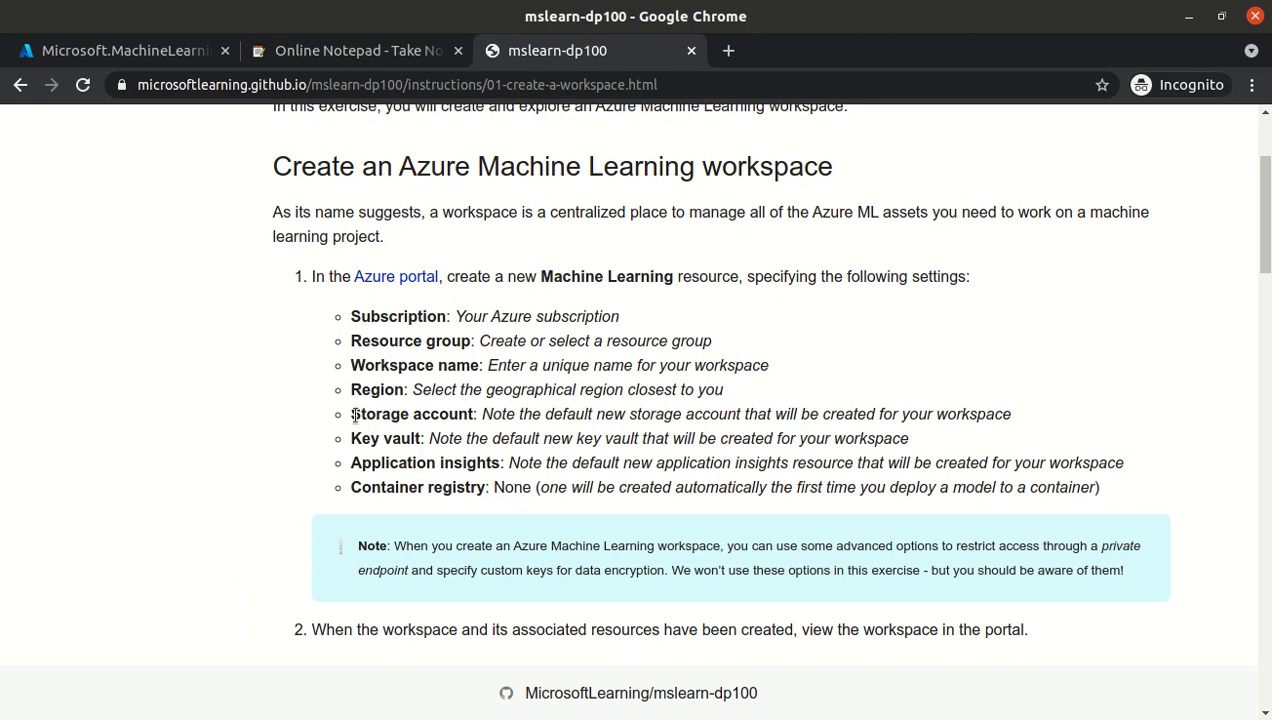
drag(350, 414, 1004, 414)
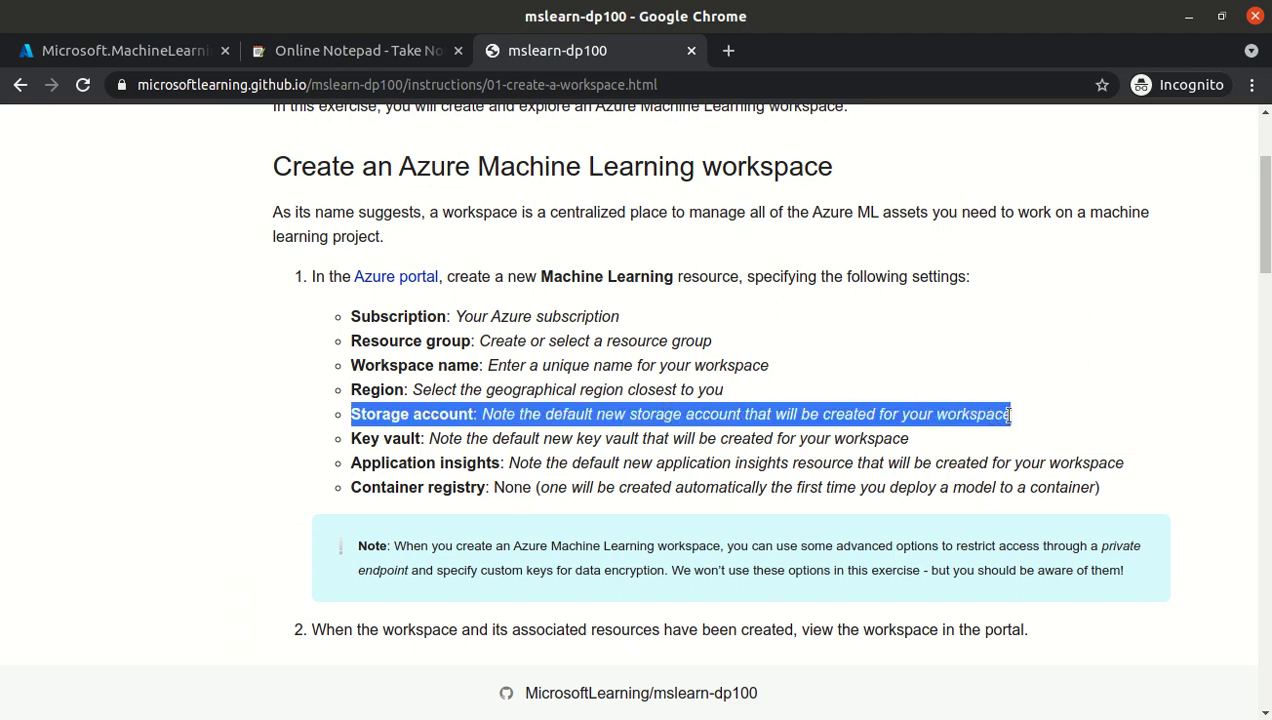
click(616, 438)
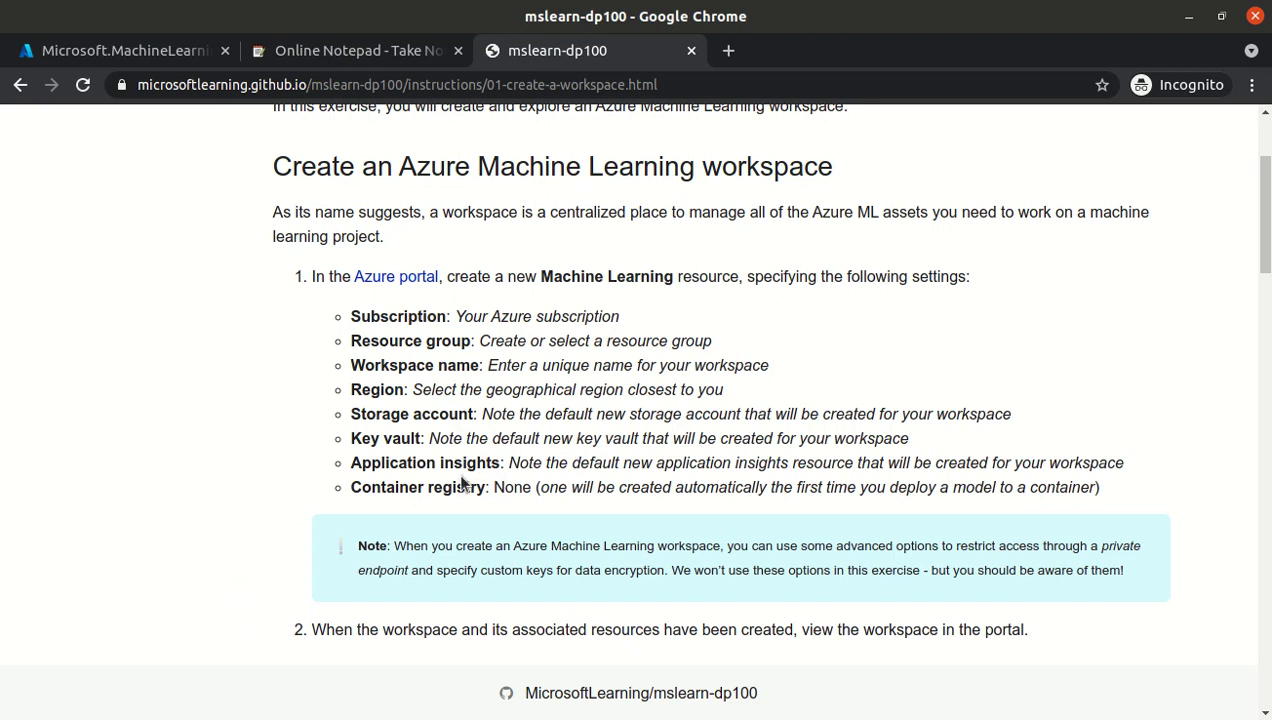
click(395, 57)
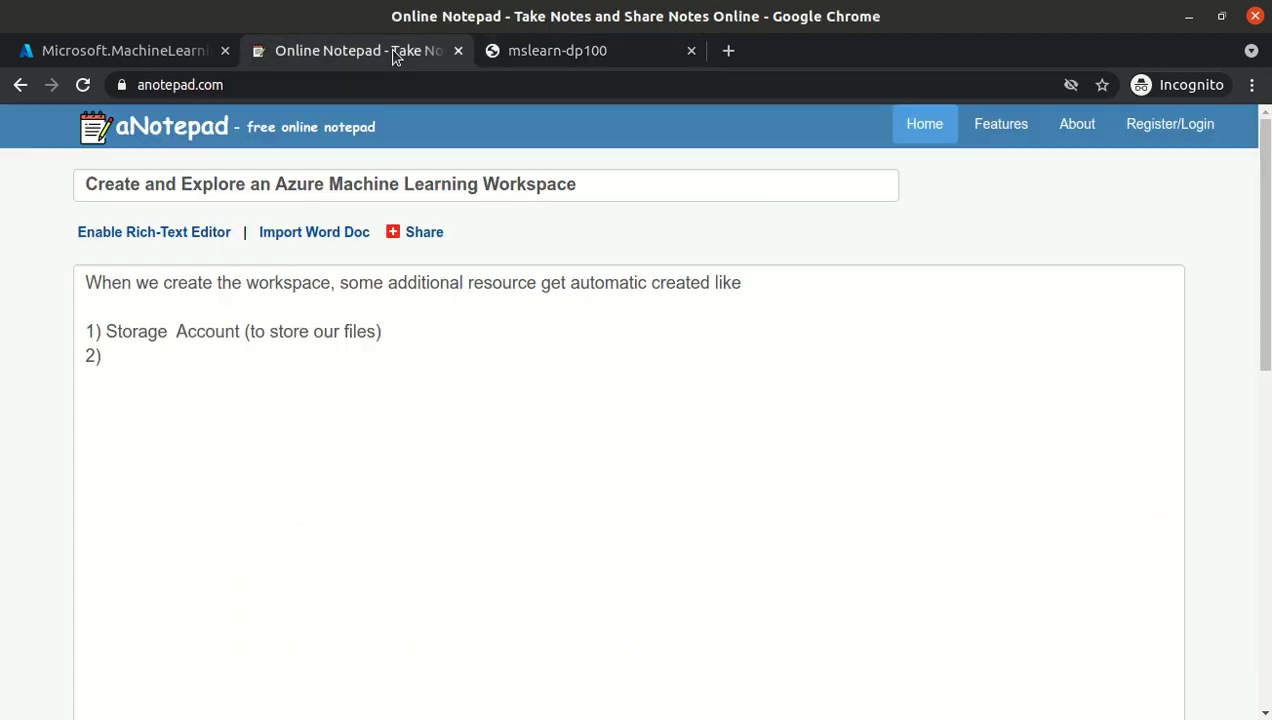
click(234, 350)
text(Key Vault )
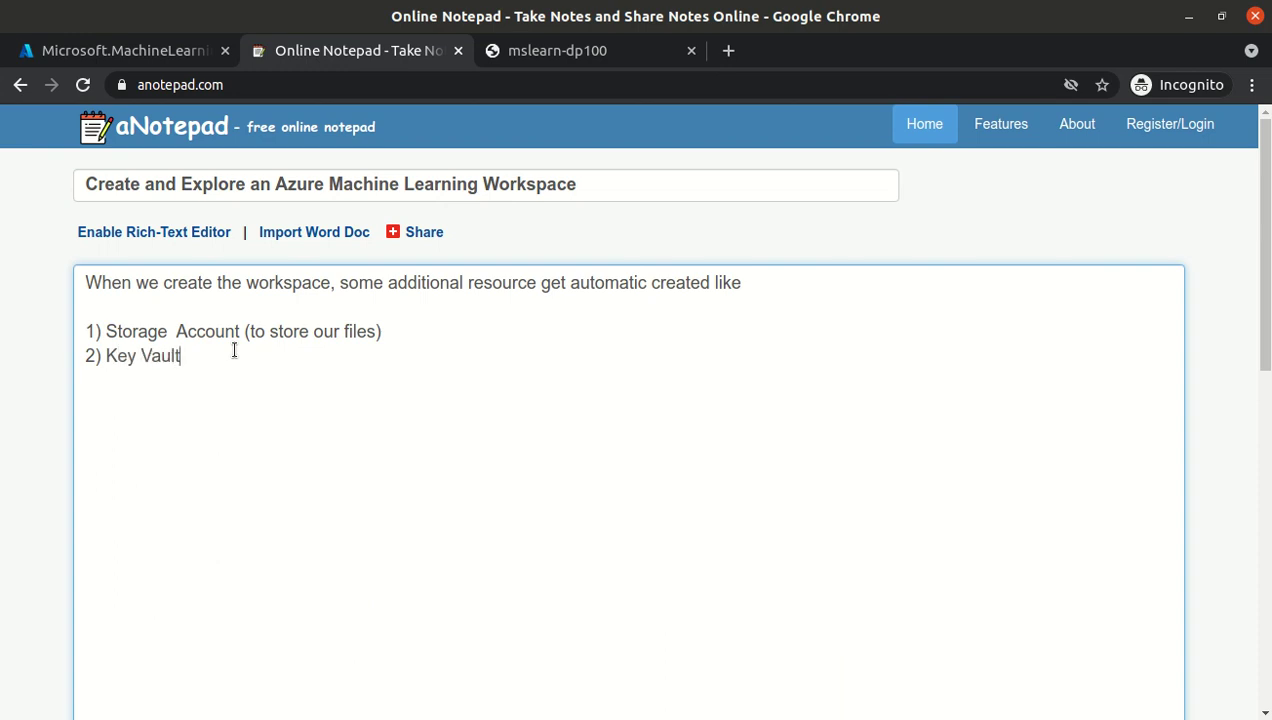
text(3) Application Insi)
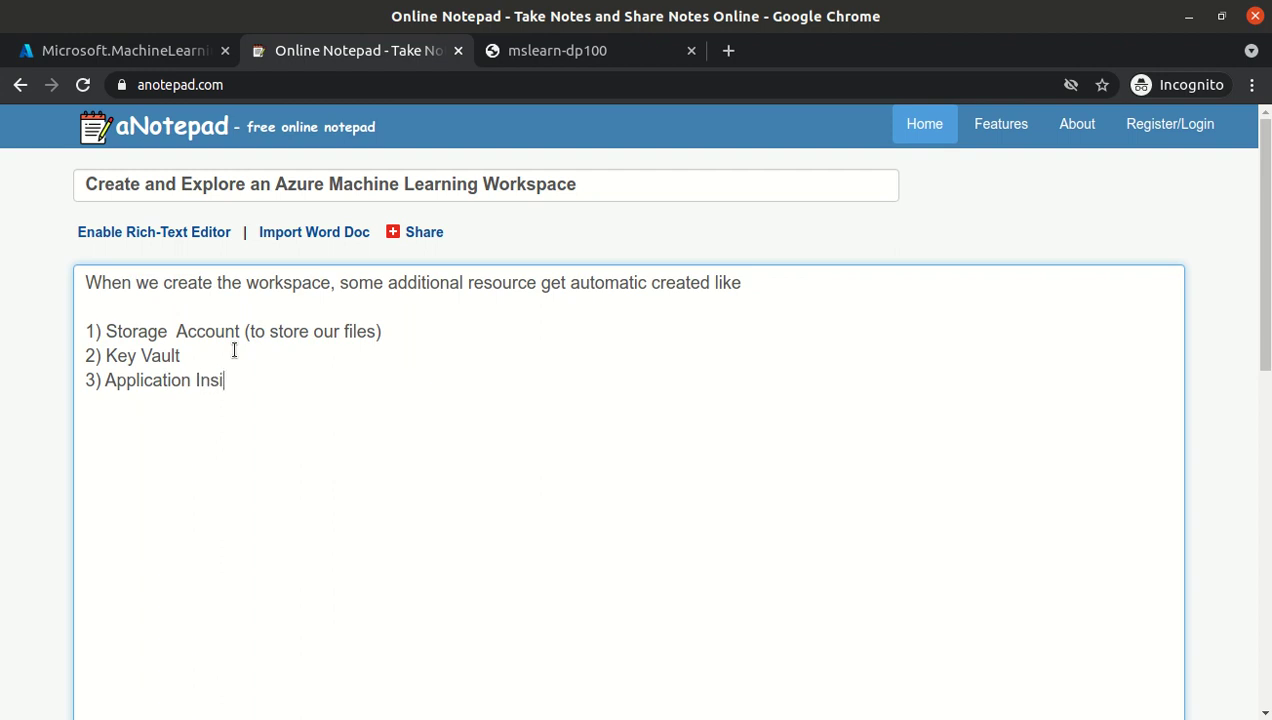
text(ghts)
key(Return)
text(4) Conainer Registry)
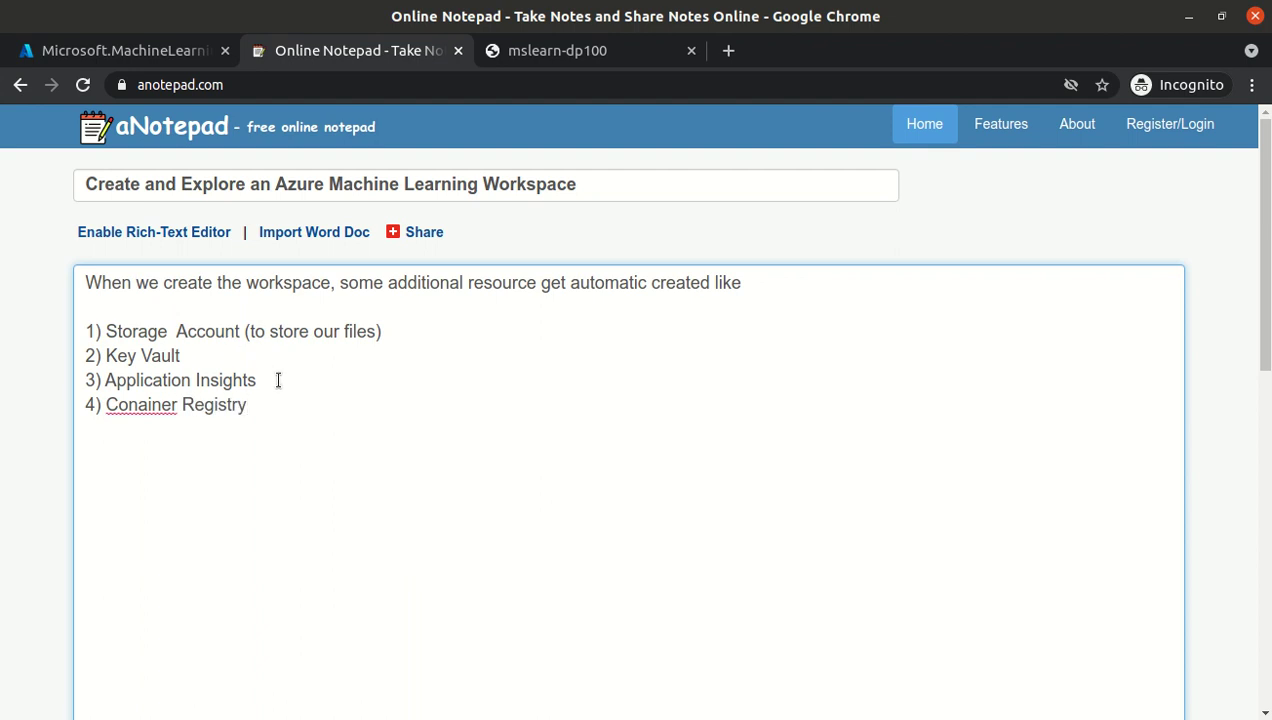
- Annotate Application Insights with "(just to monitor workspace)" and Key Vault with "(to store keys)" in the note
text((just to monitor wor)
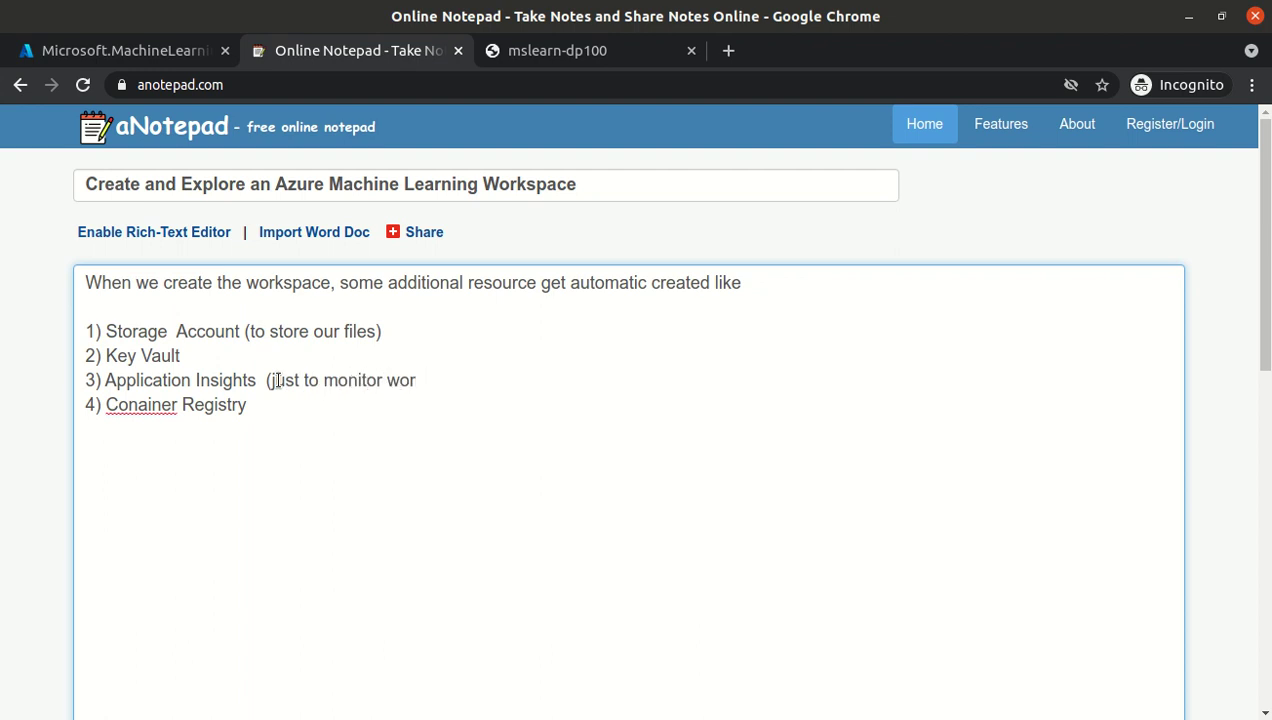
text(sspace)
text((to store e)
text(keys)
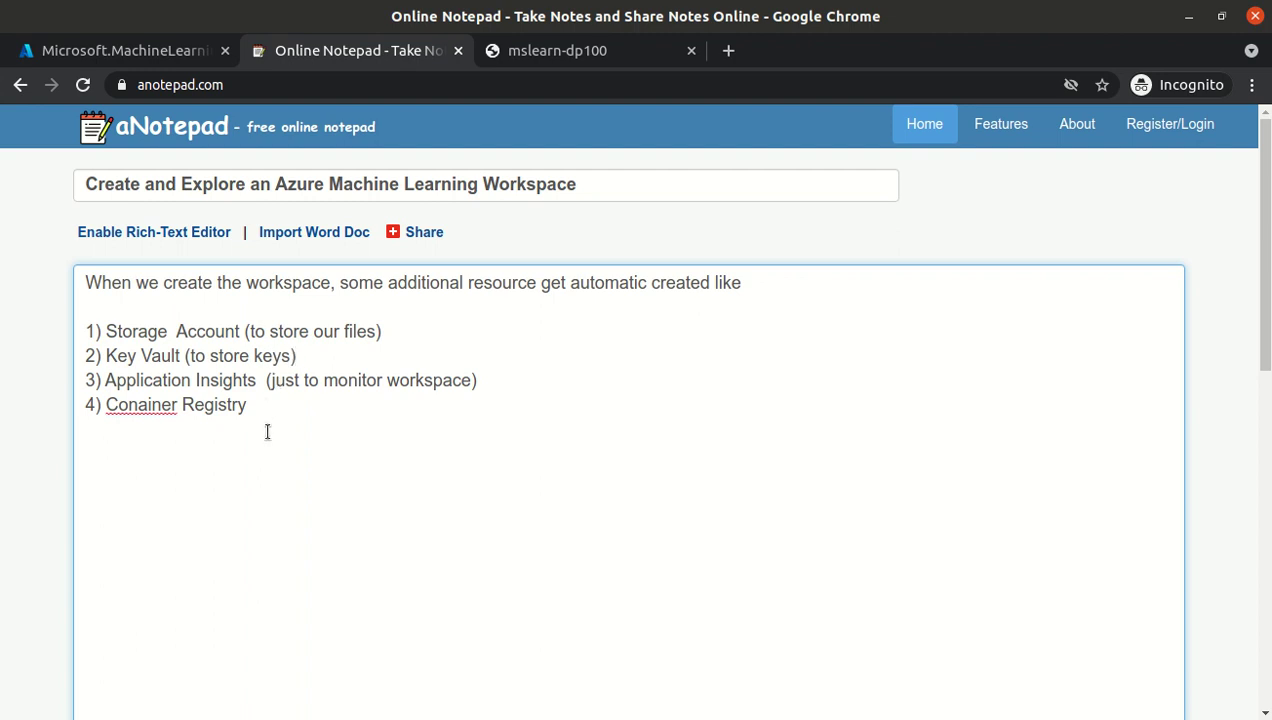
- Correct item 4 to "Container Registry" and annotate it with "(will be created when we deploy a model)"
click(140, 405)
text(t)
click(582, 54)
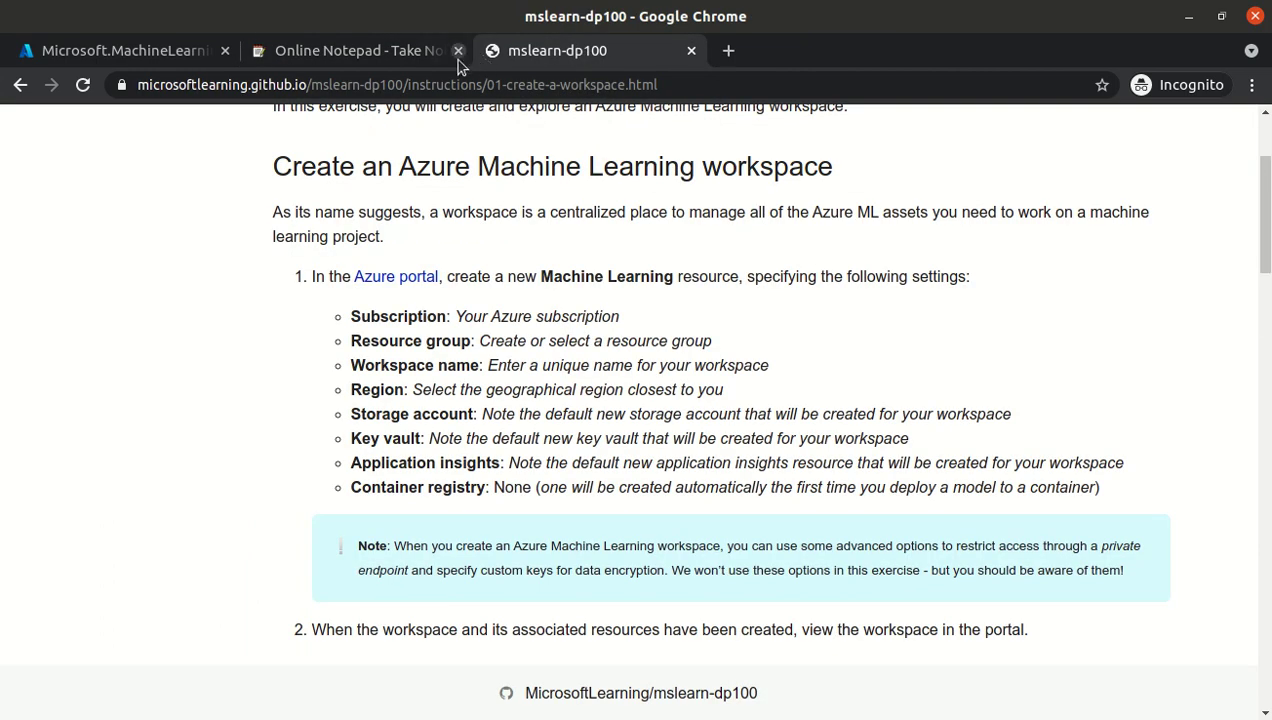
click(366, 62)
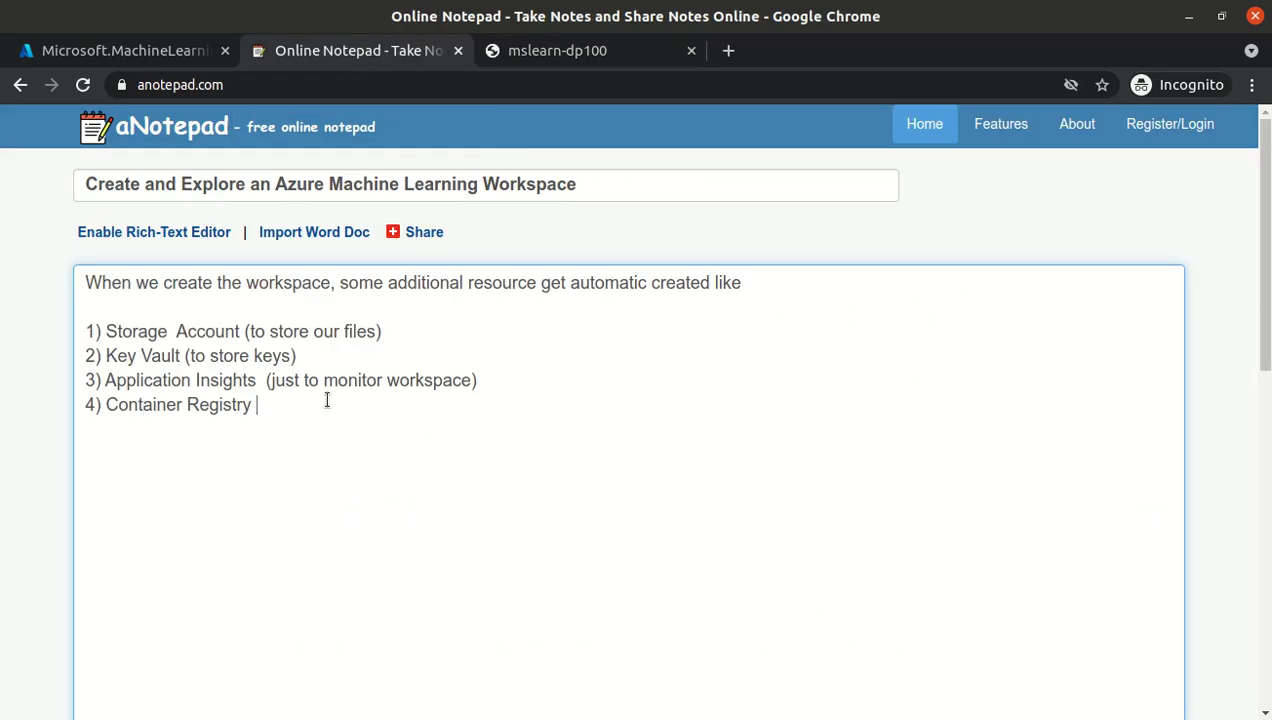
text(will be created w)
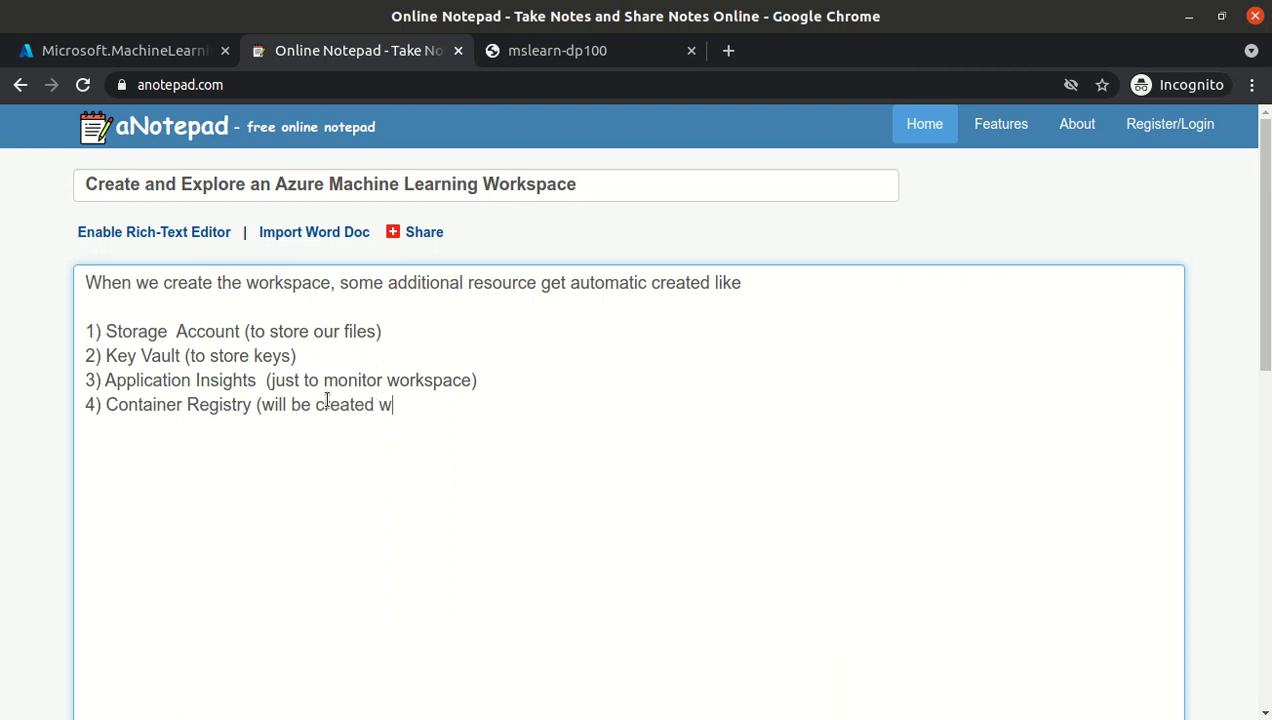
text(hen we deploy a model)  )
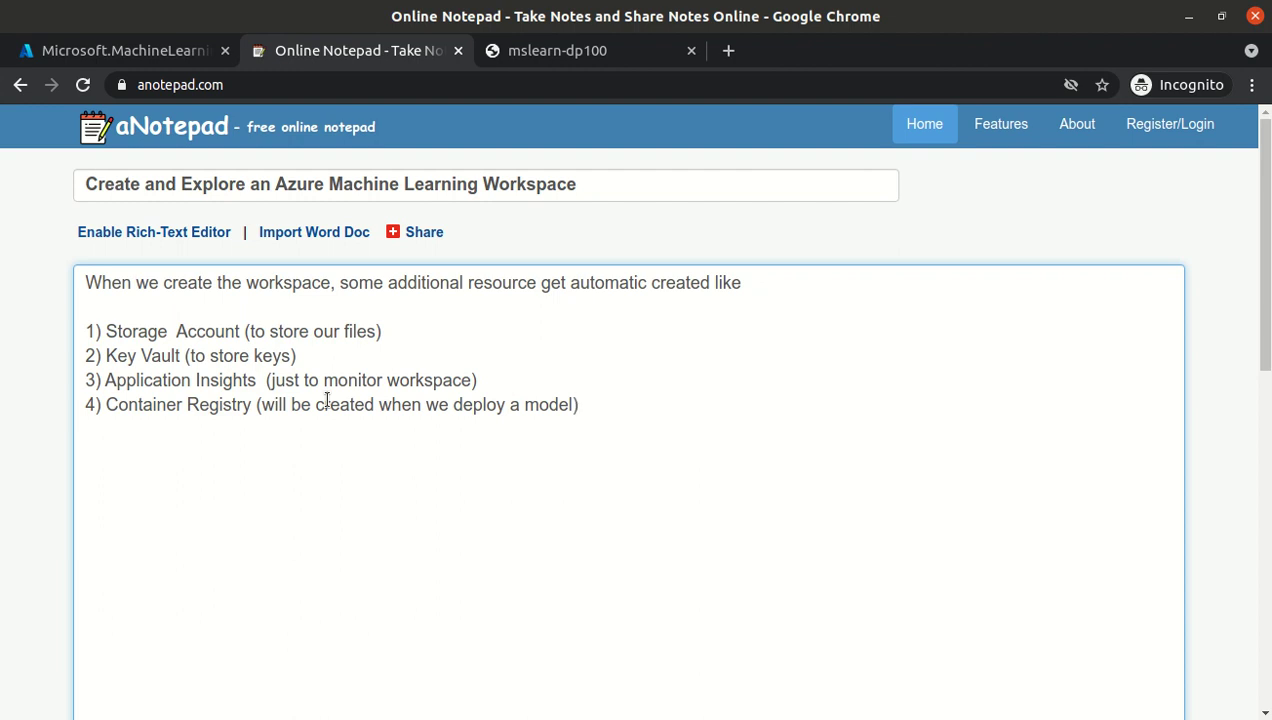
- Add to the note "So these 4 resources we not created explicitly from azure portal all these get created inside workspace (or on creation of workspace)"
text(So these 4 resou)
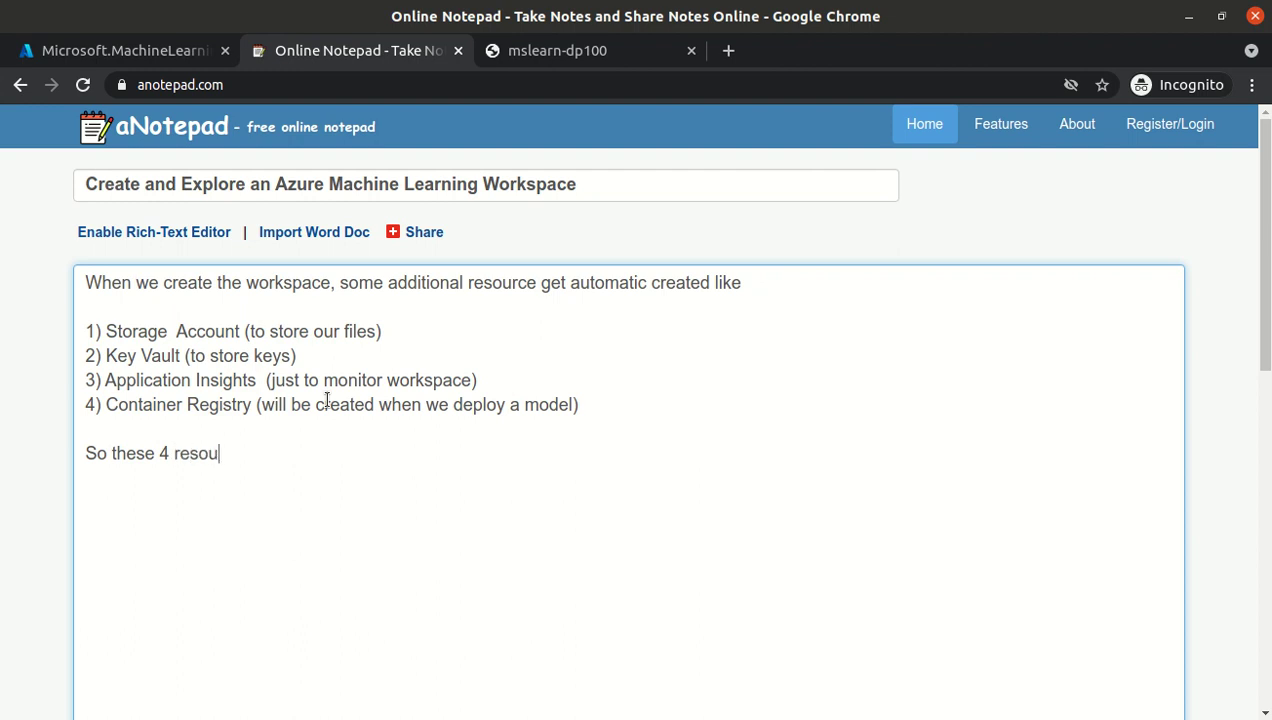
text(rces we not)
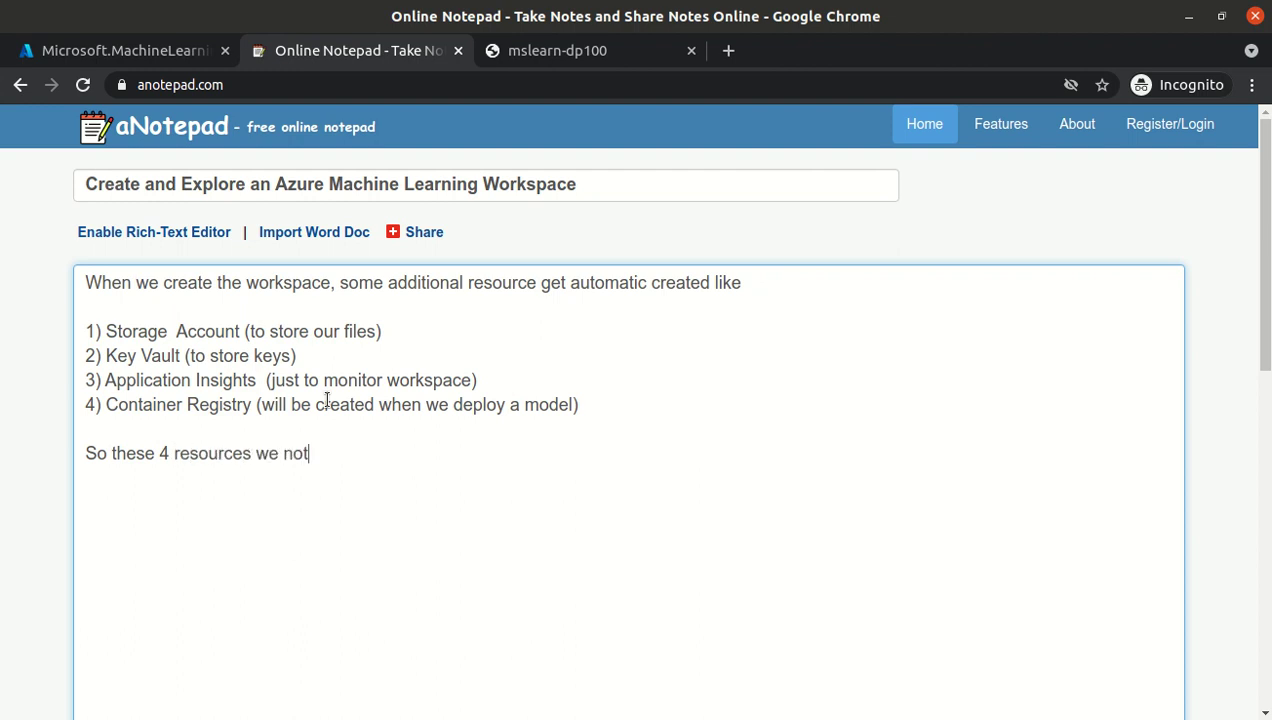
text( created explicitly)
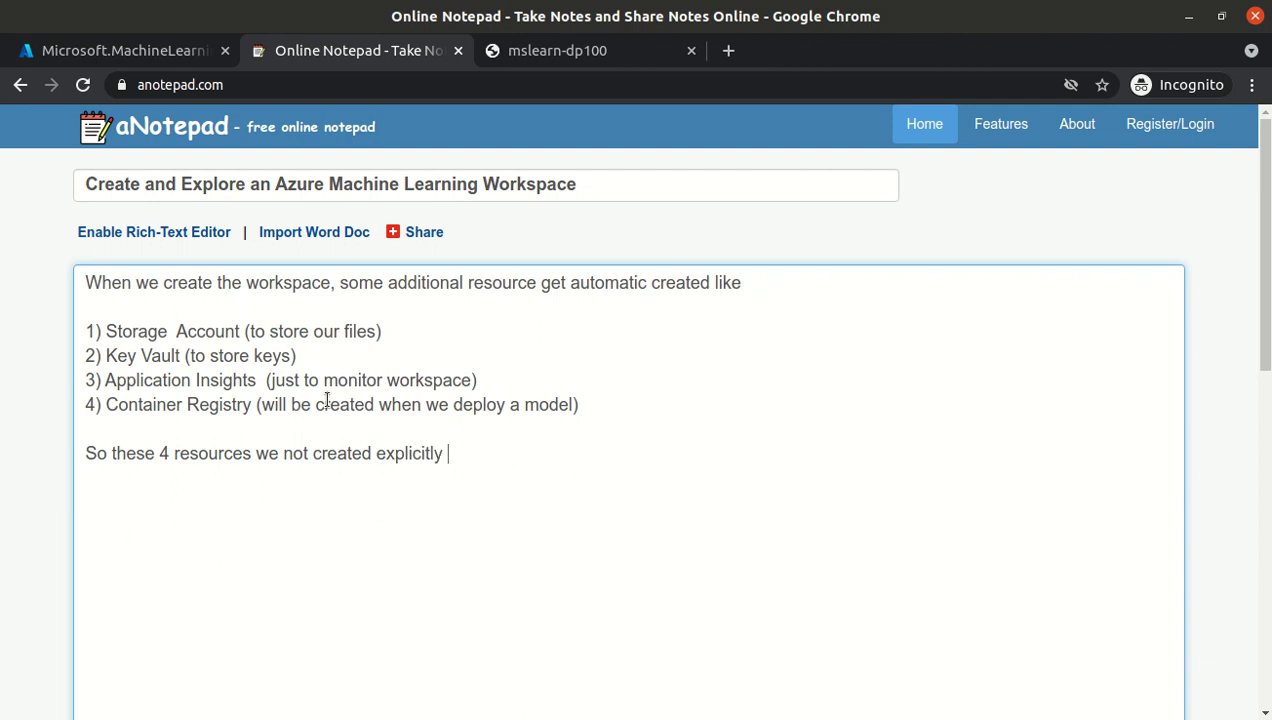
text( from azure portal all these get)
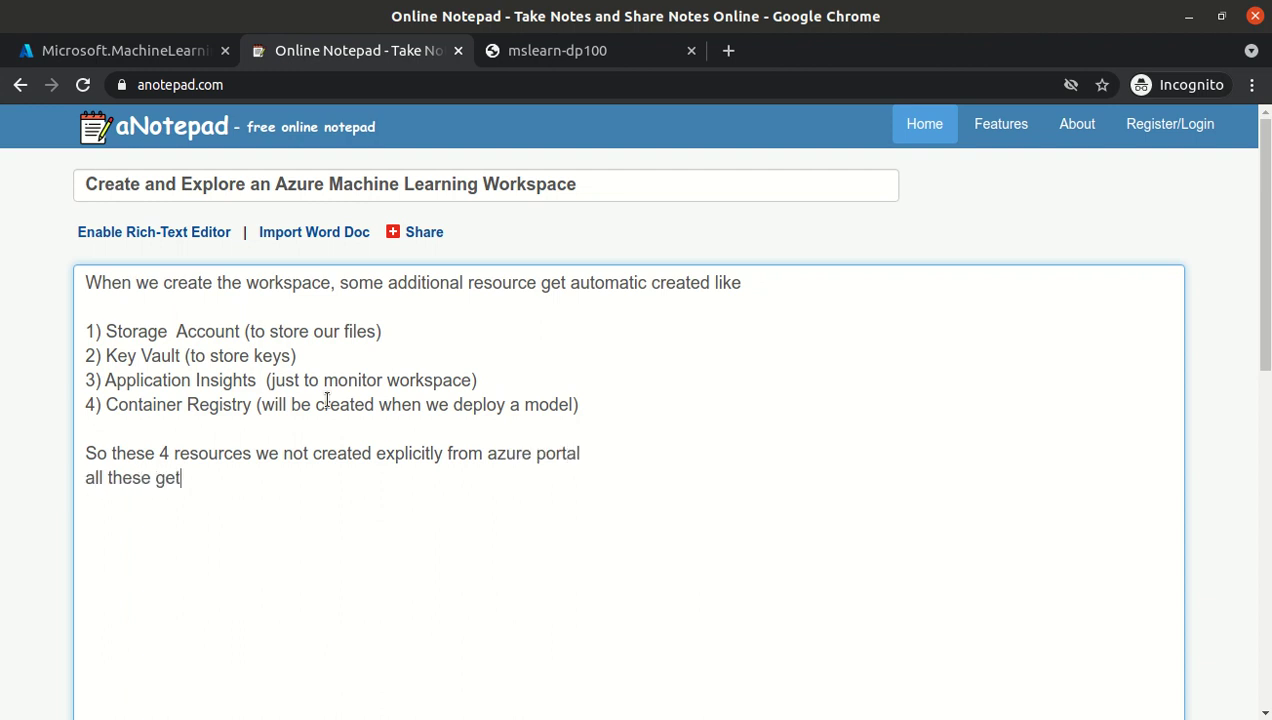
text( created inside works)
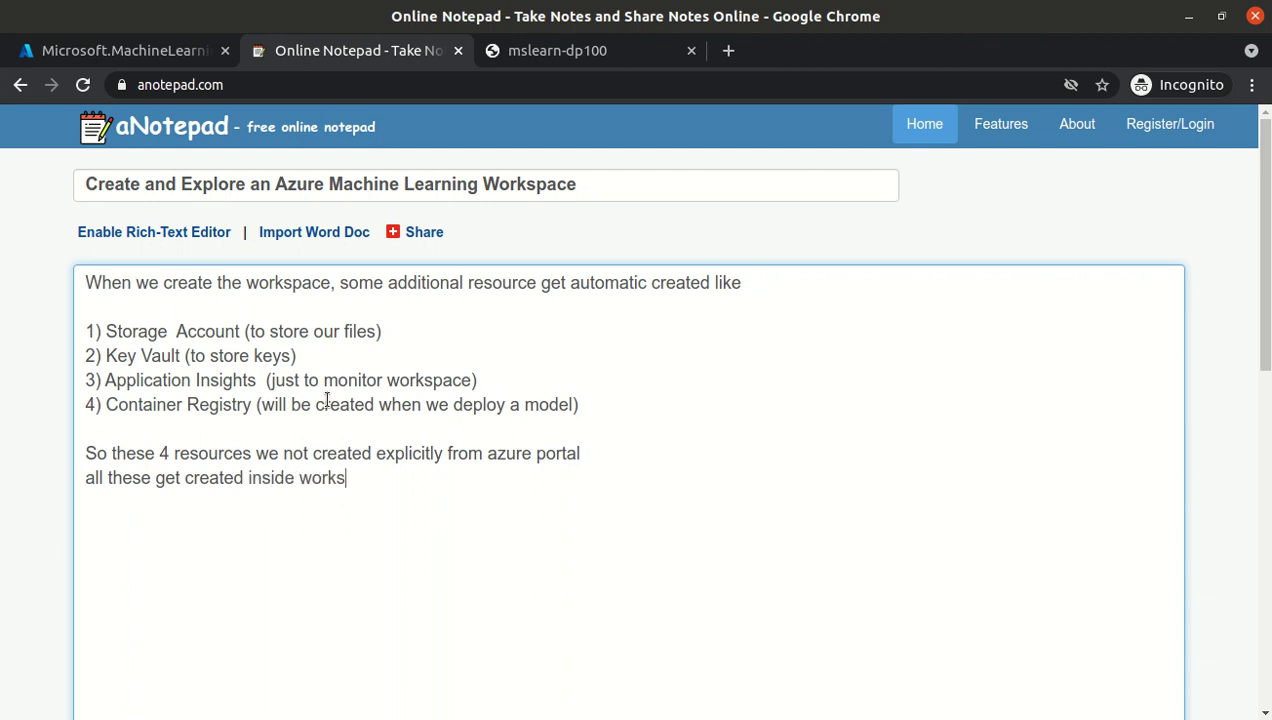
text(pace (or on creation of workspace))
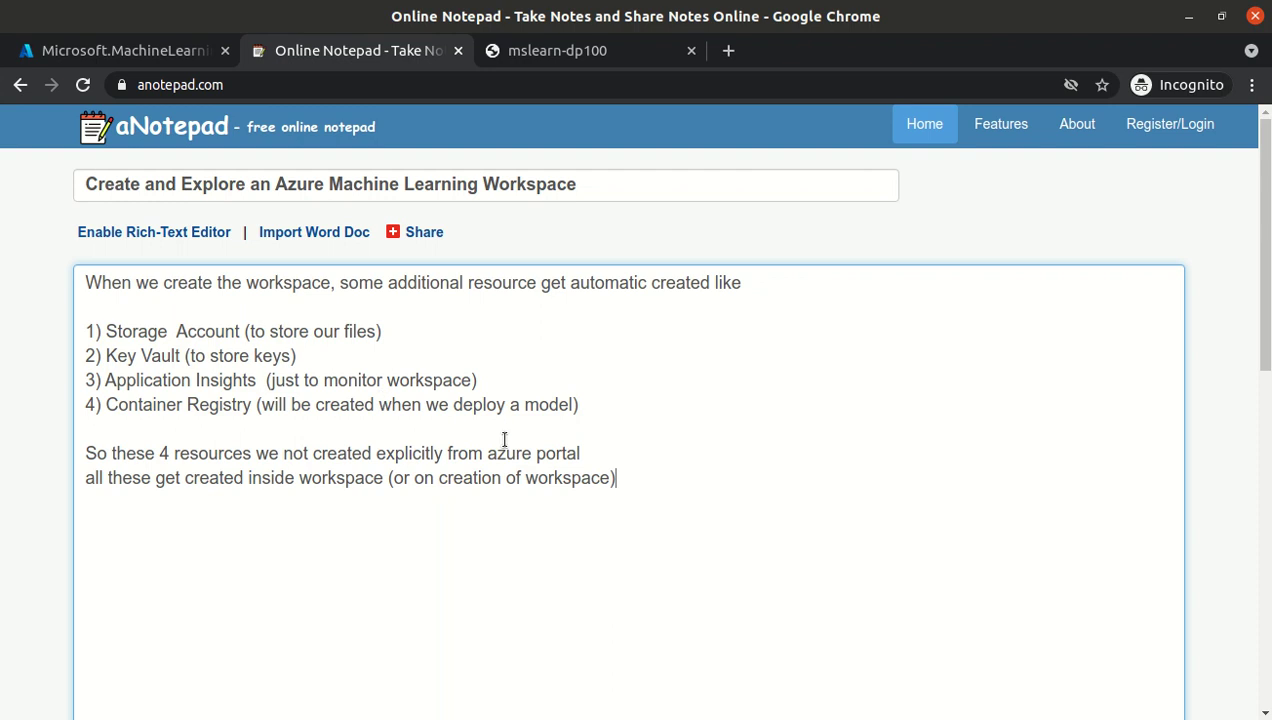
- Delete all of the note's content in the online notepad
key(ctrl+a)
key(BackSpace)
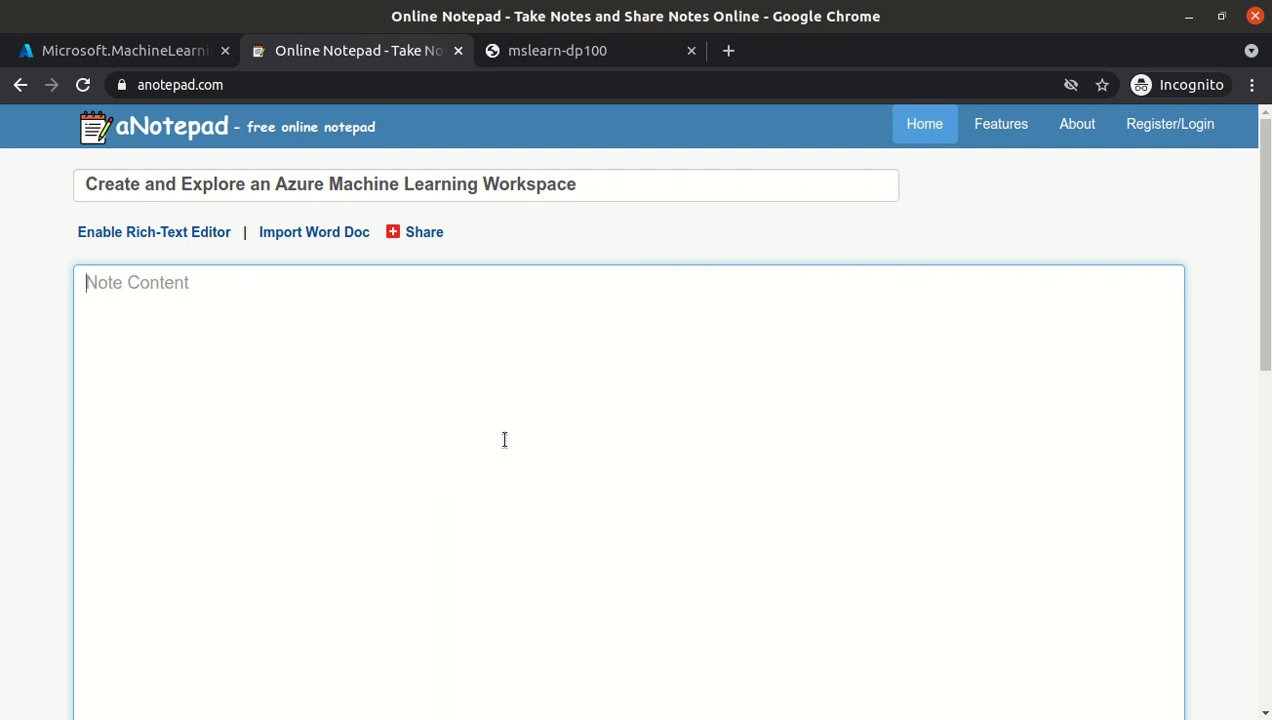
- Switch back to the Azure portal and check the workspace deployment's status in the notifications
click(140, 58)
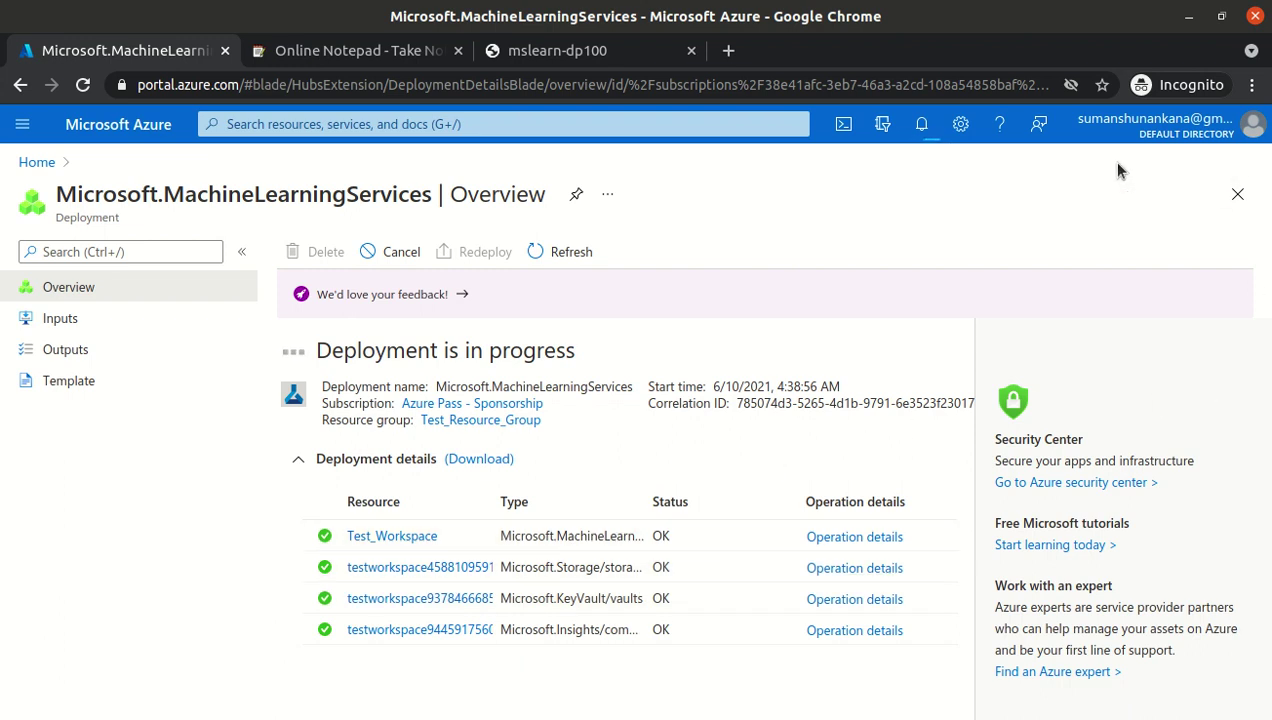
click(922, 124)
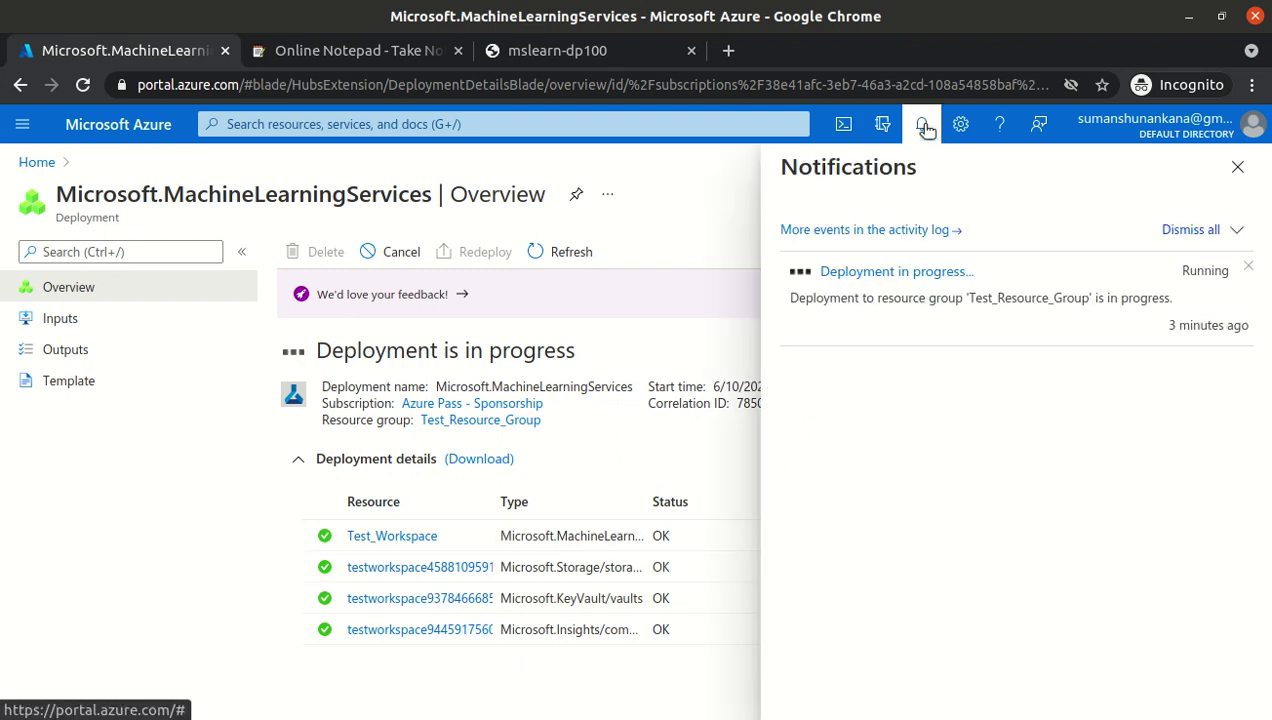
click(922, 124)
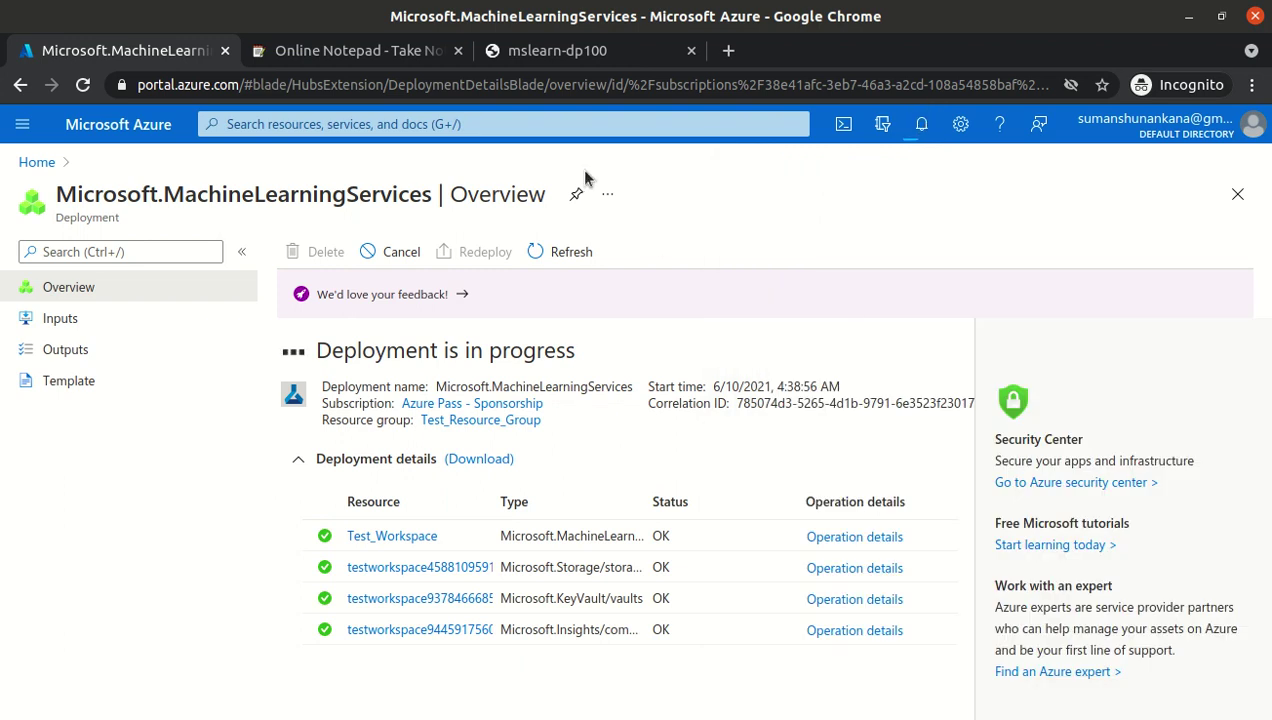
- Load the Azure portal home page (portal.azure.com) in a new browser tab and refresh it past the connection error
click(728, 50)
text(porta)
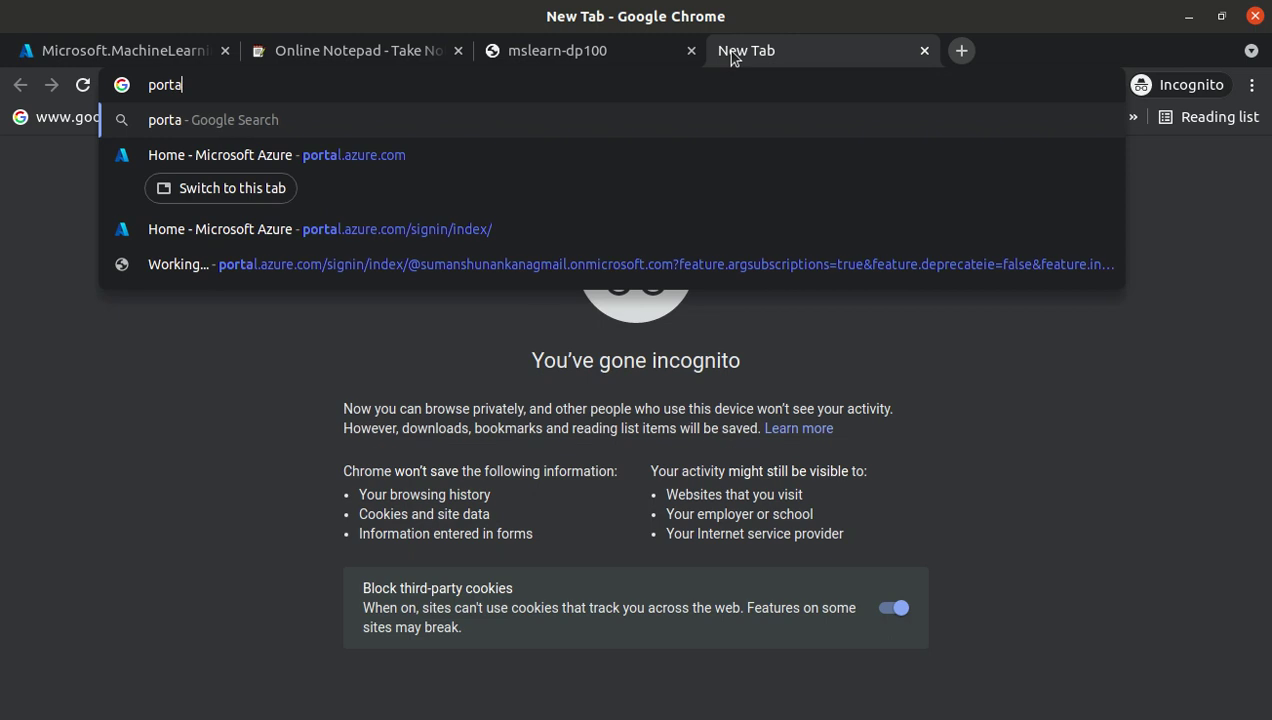
key(Down)
key(Return)
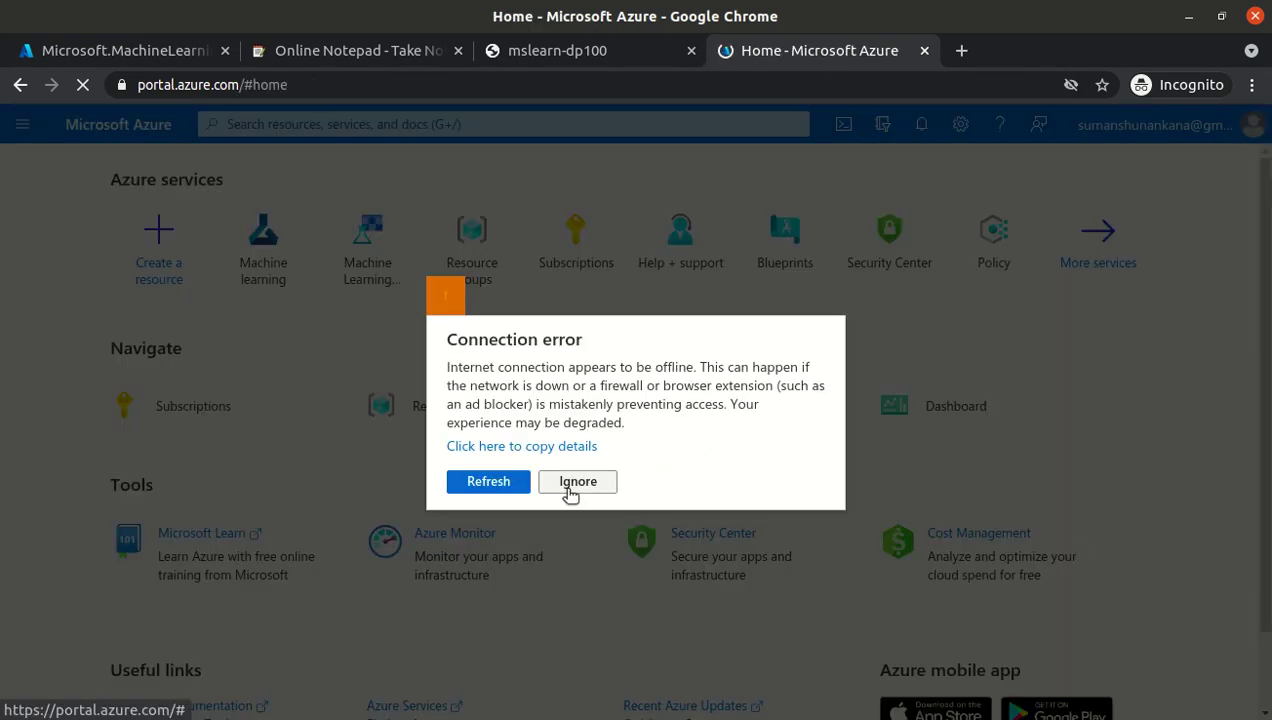
click(505, 482)
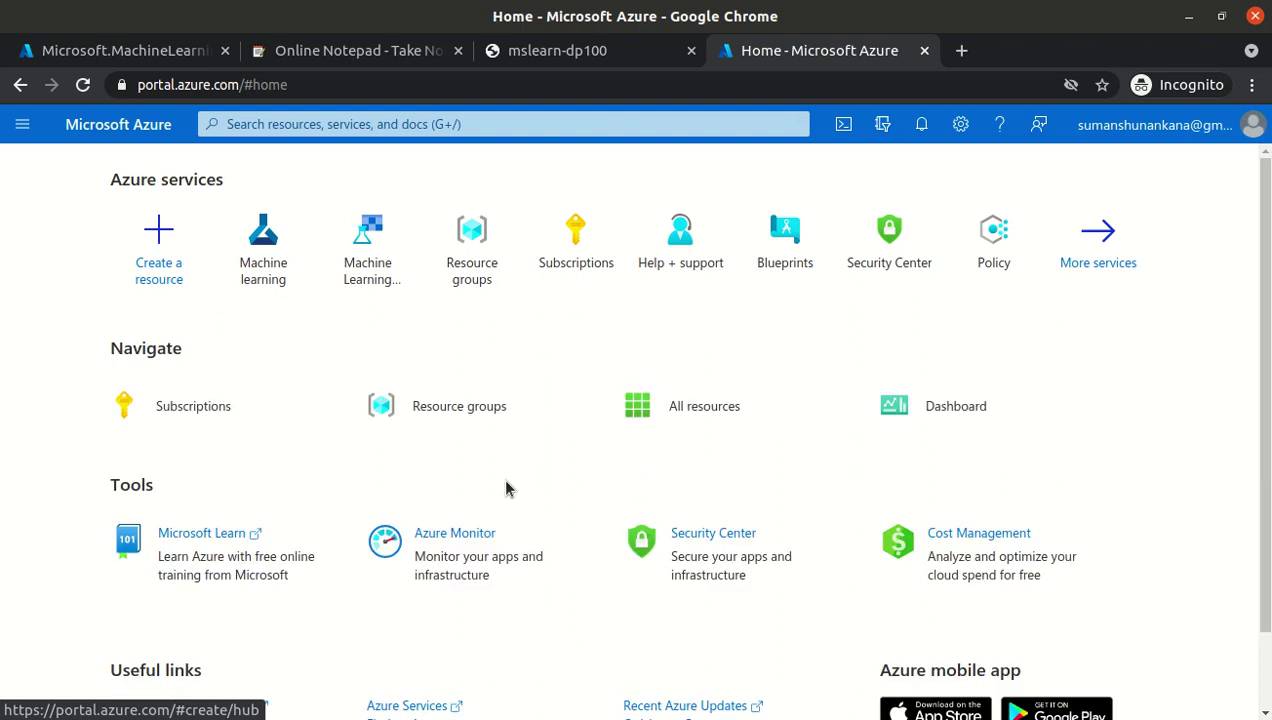
- Look through the portal's subscriptions and resource groups, ending on the list of all resources
click(213, 423)
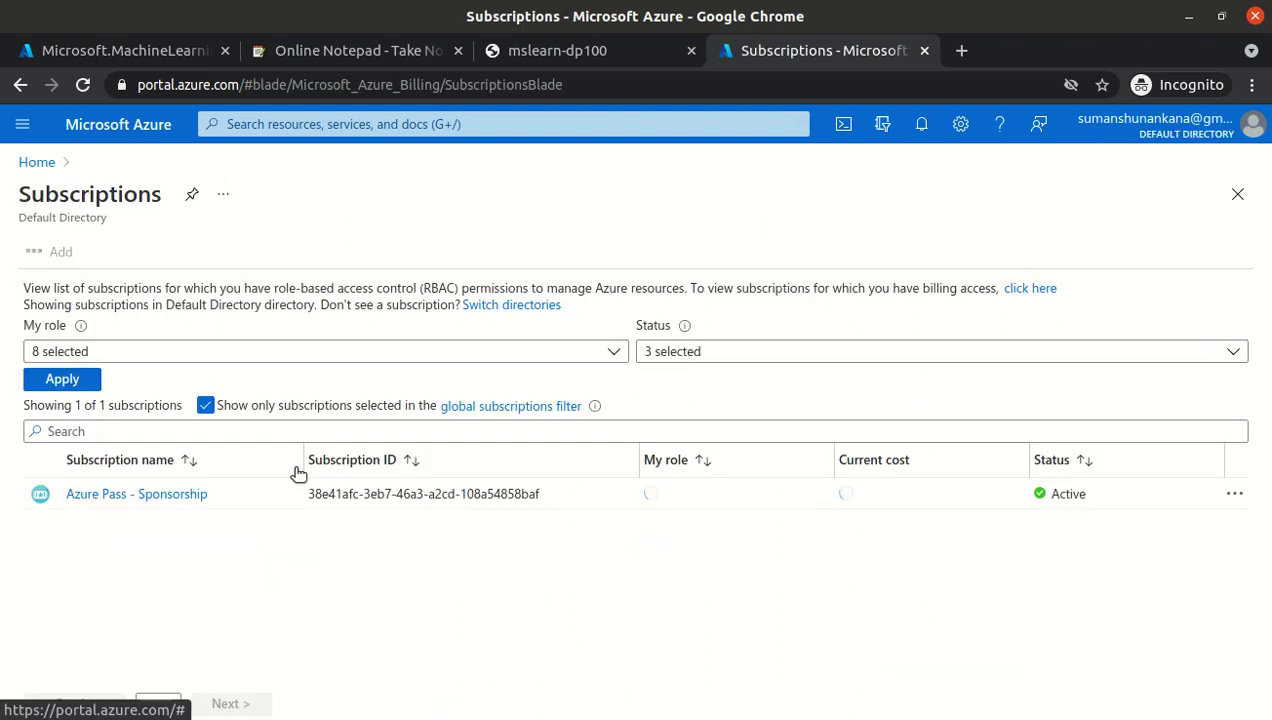
click(39, 162)
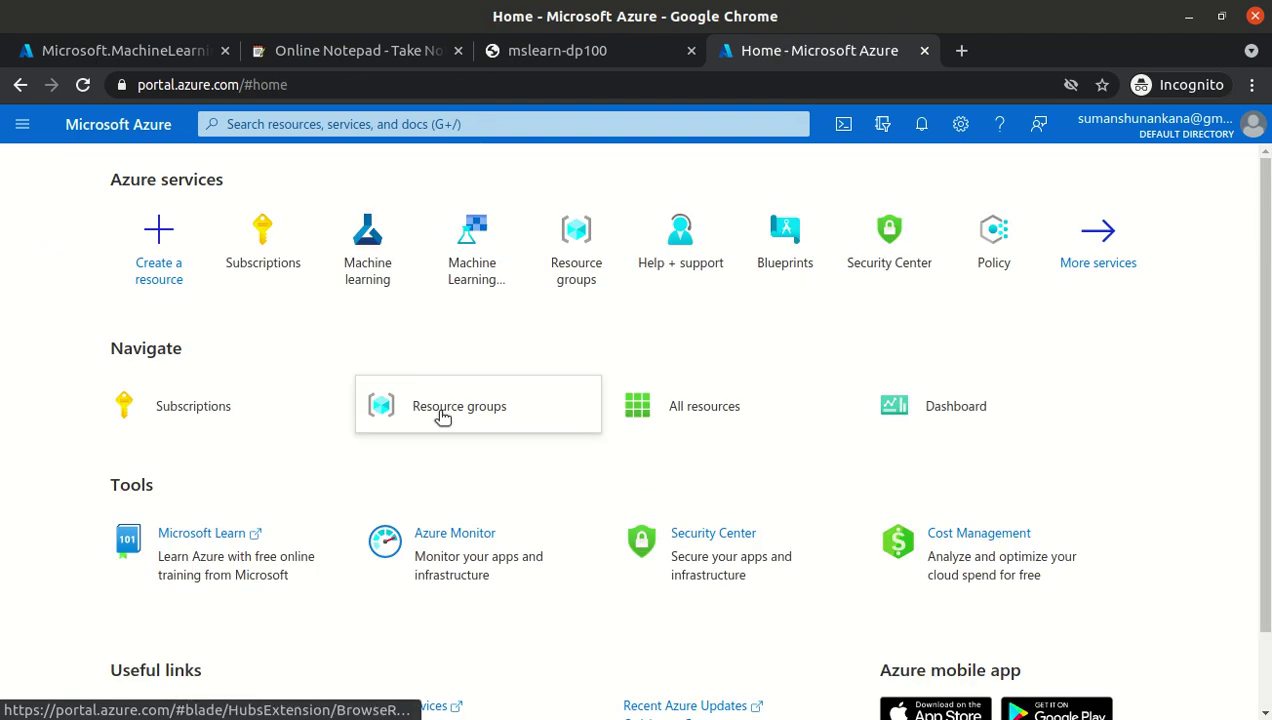
click(440, 413)
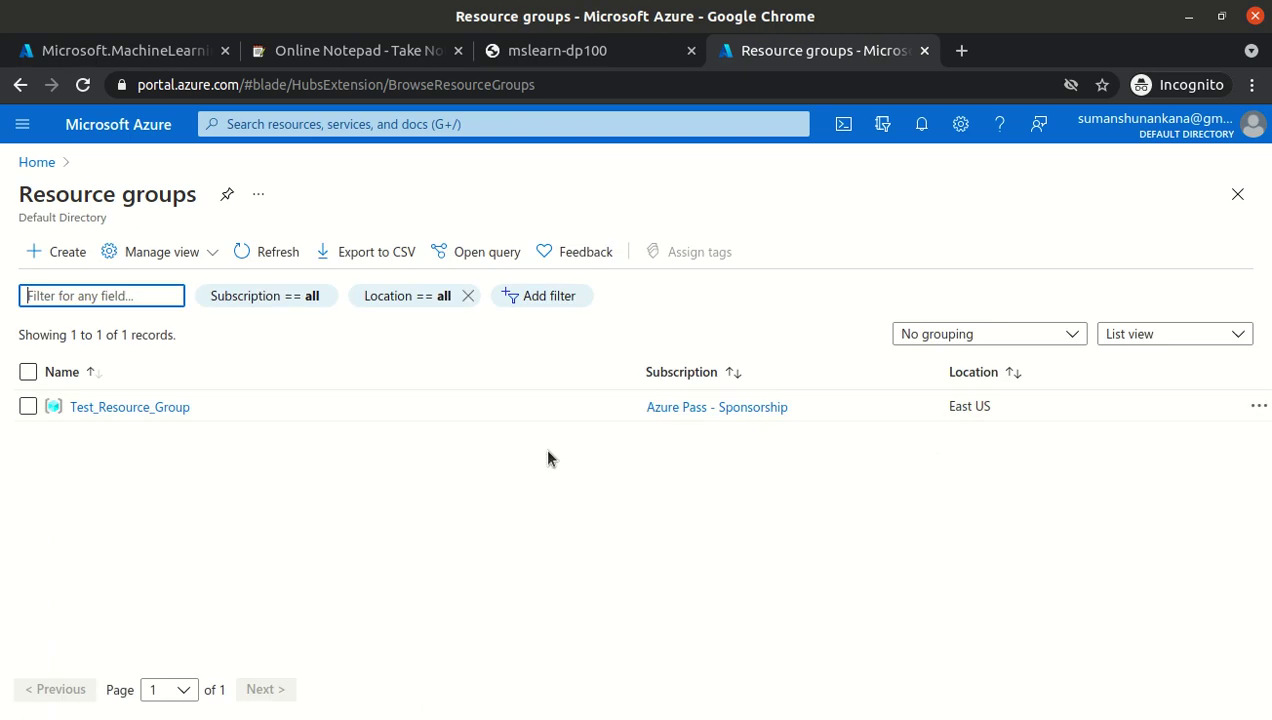
click(21, 163)
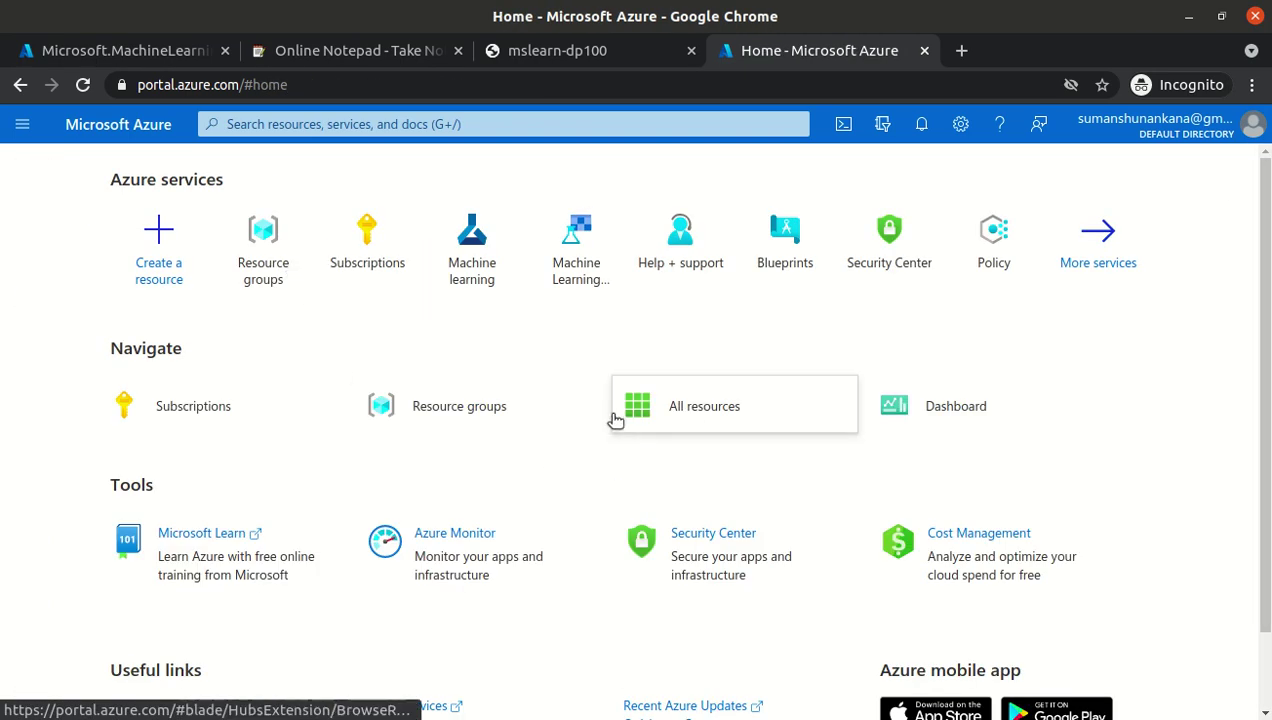
click(706, 410)
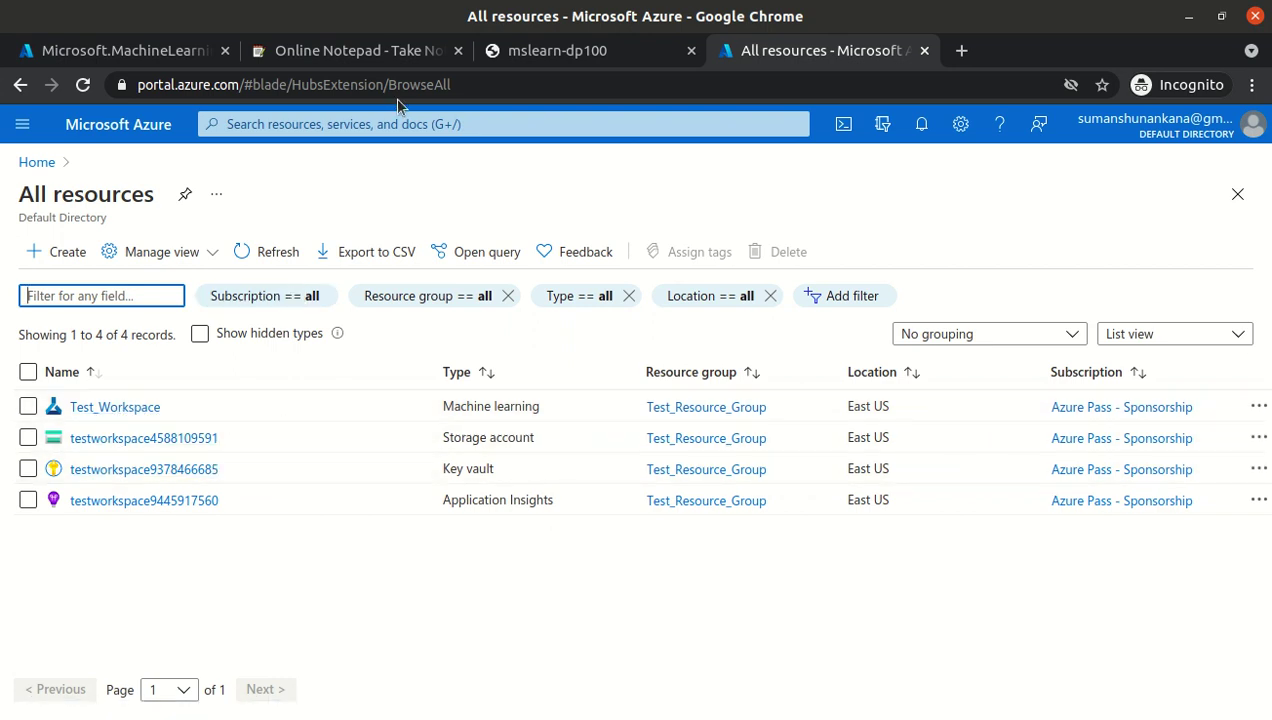
- Switch to the online notepad and write "See we only created Test_Workspace" and "but other resource get created automatically at backend.." on separate lines
click(358, 58)
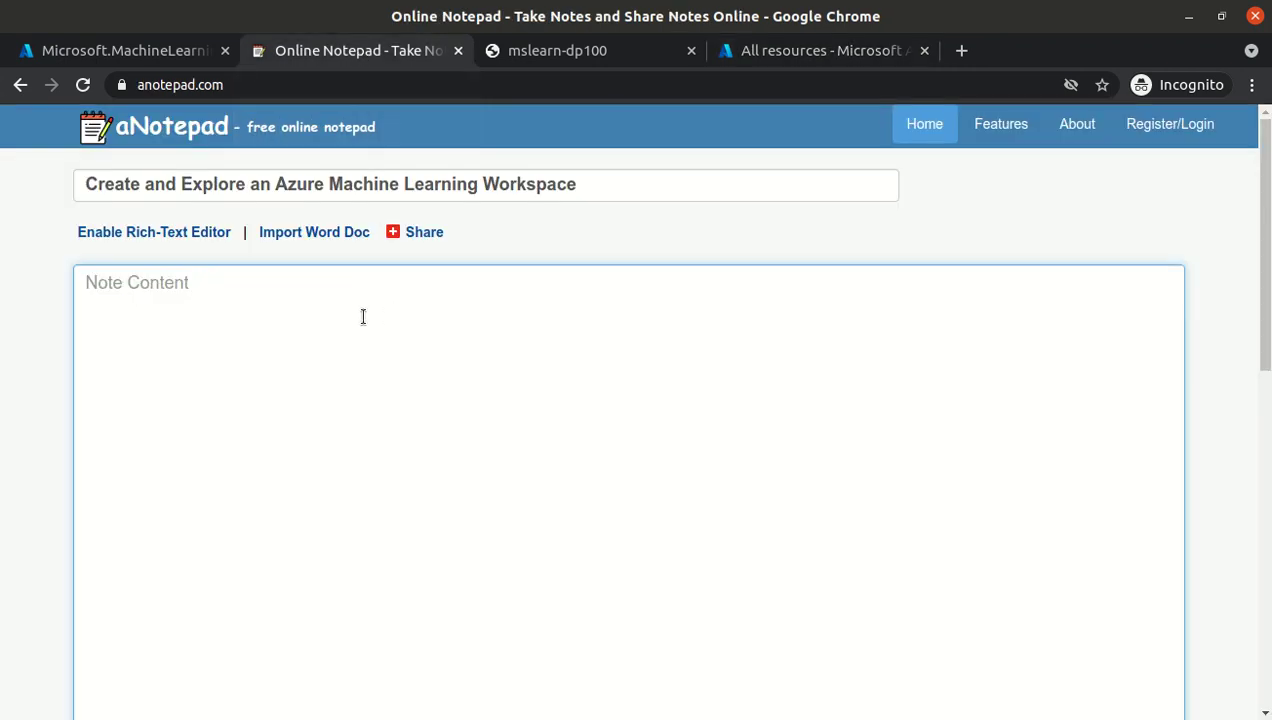
text(See we only created Test_Workspace  )
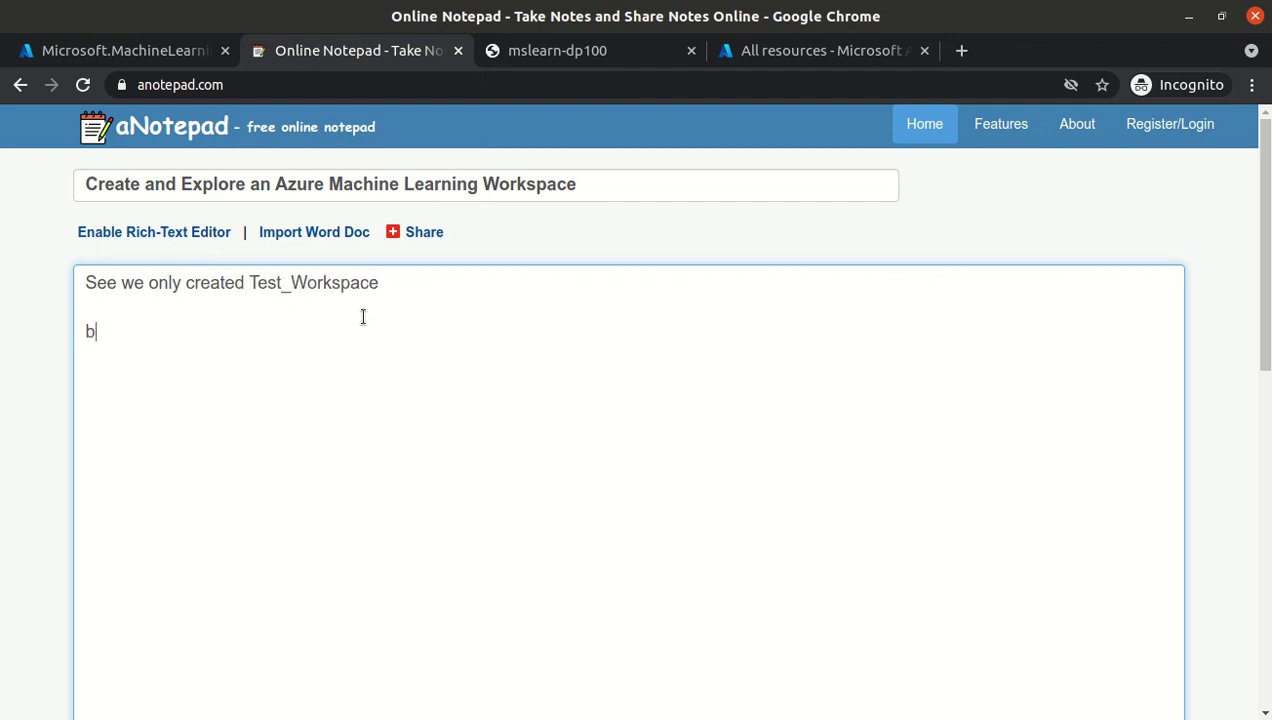
text(but other resource get)
text(eate)
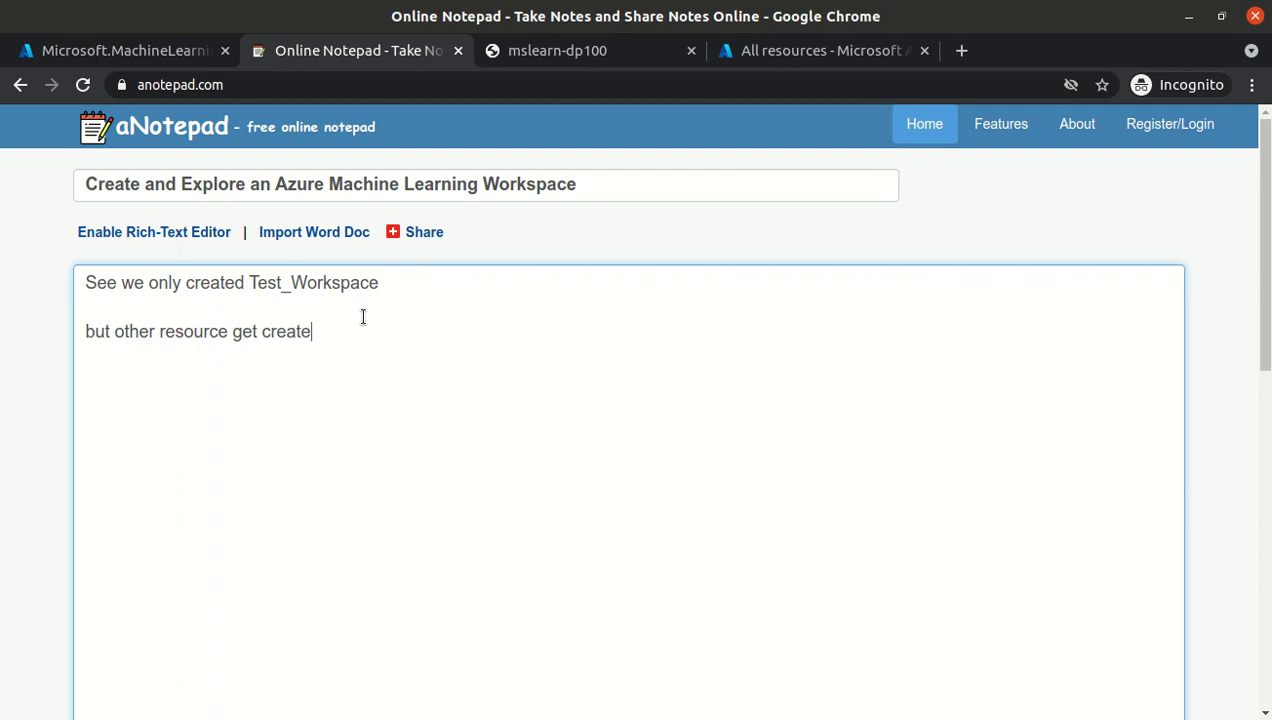
text(d automatically at backend..)
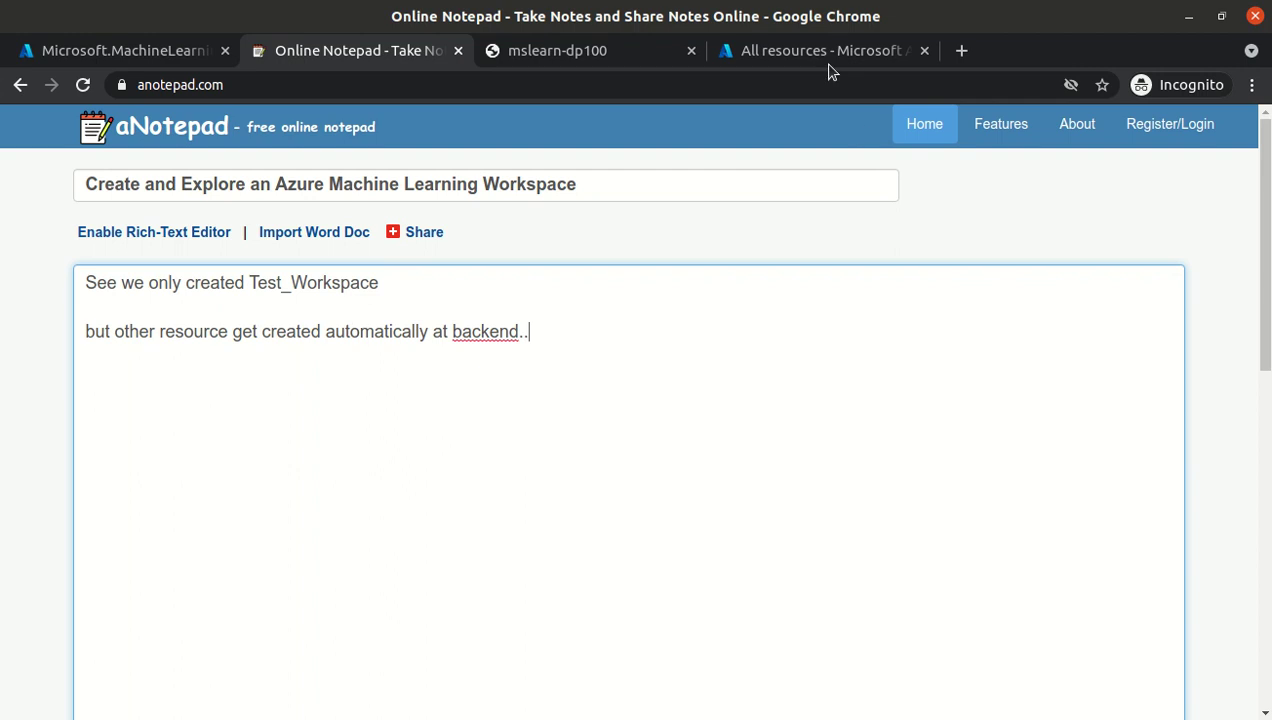
- Review the storage account, key vault and Application Insights entries in the Azure resource list against the mslearn-dp100 exercise instructions
click(830, 60)
drag(440, 437, 568, 445)
drag(446, 469, 552, 506)
click(552, 506)
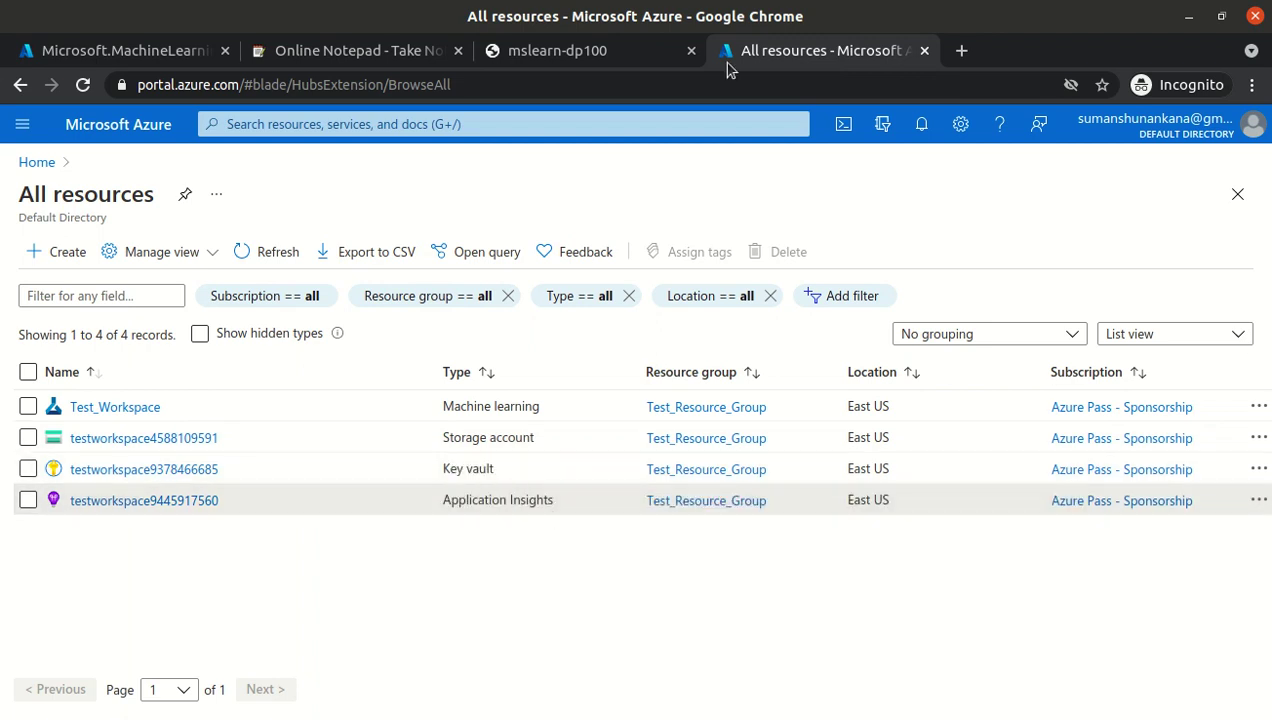
click(575, 50)
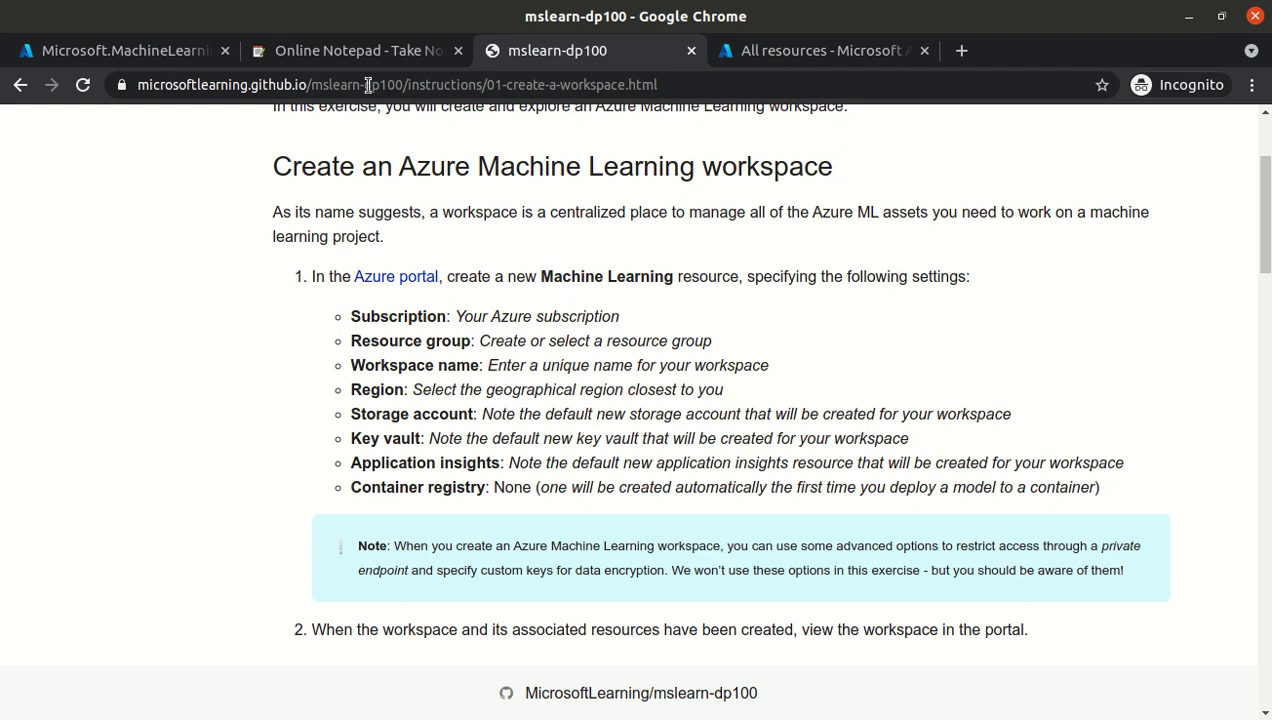
- Return to the online notepad and delete all of the note's content
click(355, 52)
mouse_move(424, 232)
drag(401, 392, 333, 376)
click(331, 376)
key(ctrl+a)
key(BackSpace)
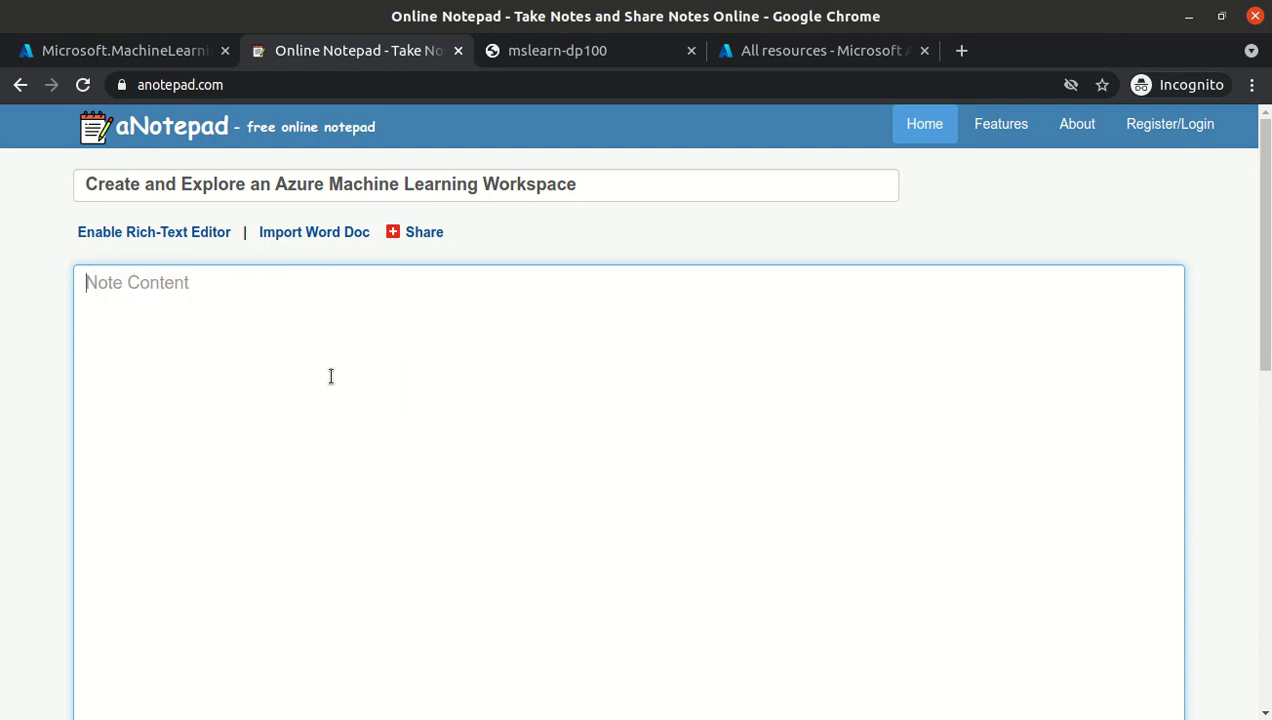
- Switch to the Azure deployment overview, check the workspace deployment's status in the notifications and refresh the overview
click(133, 48)
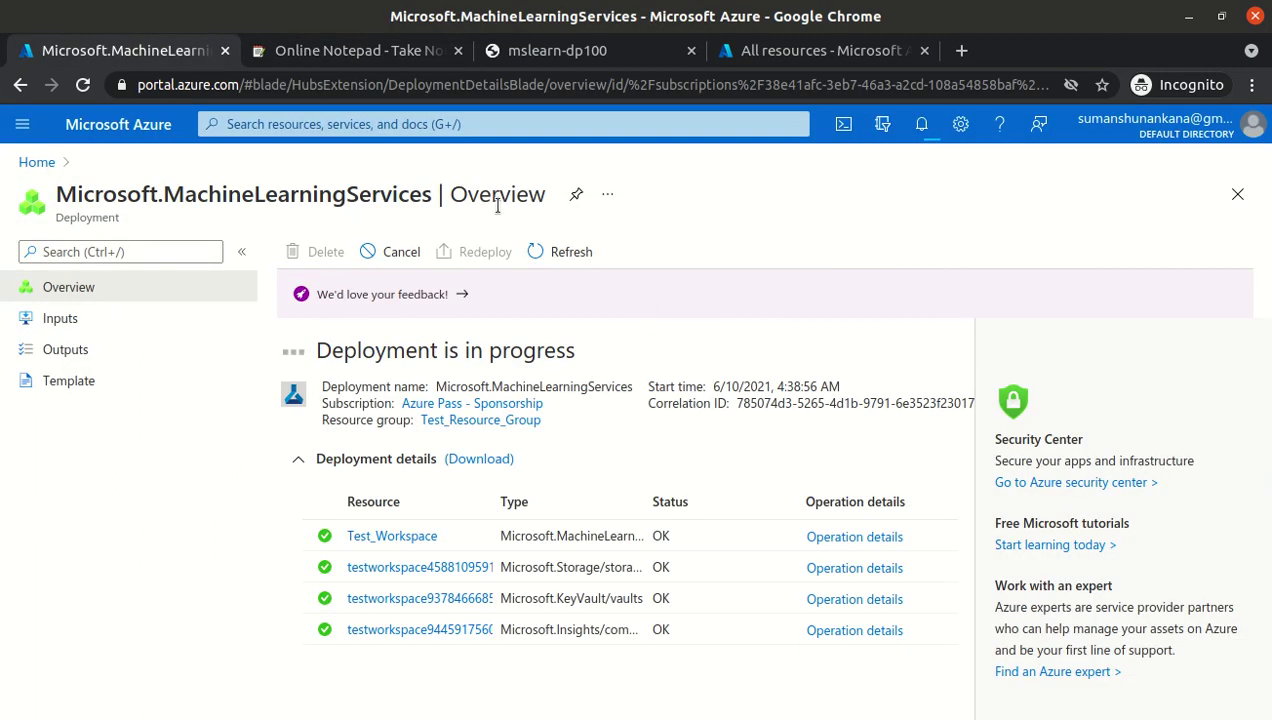
click(922, 124)
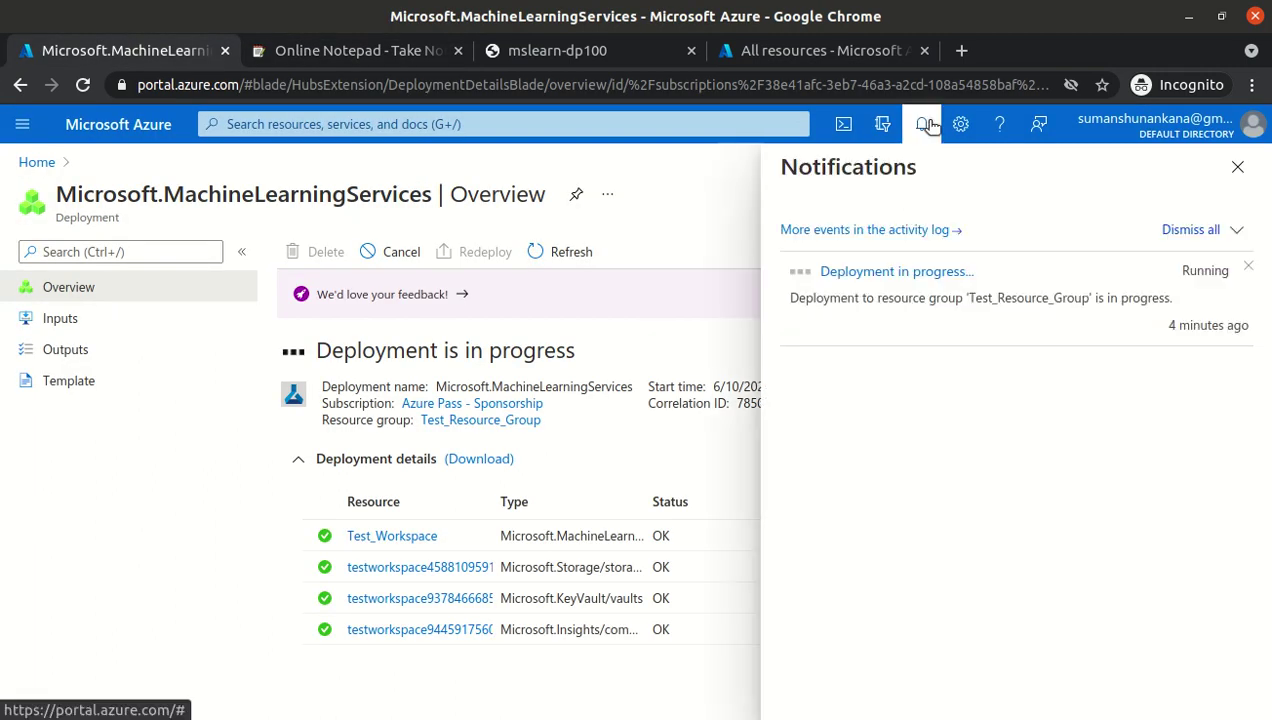
click(927, 124)
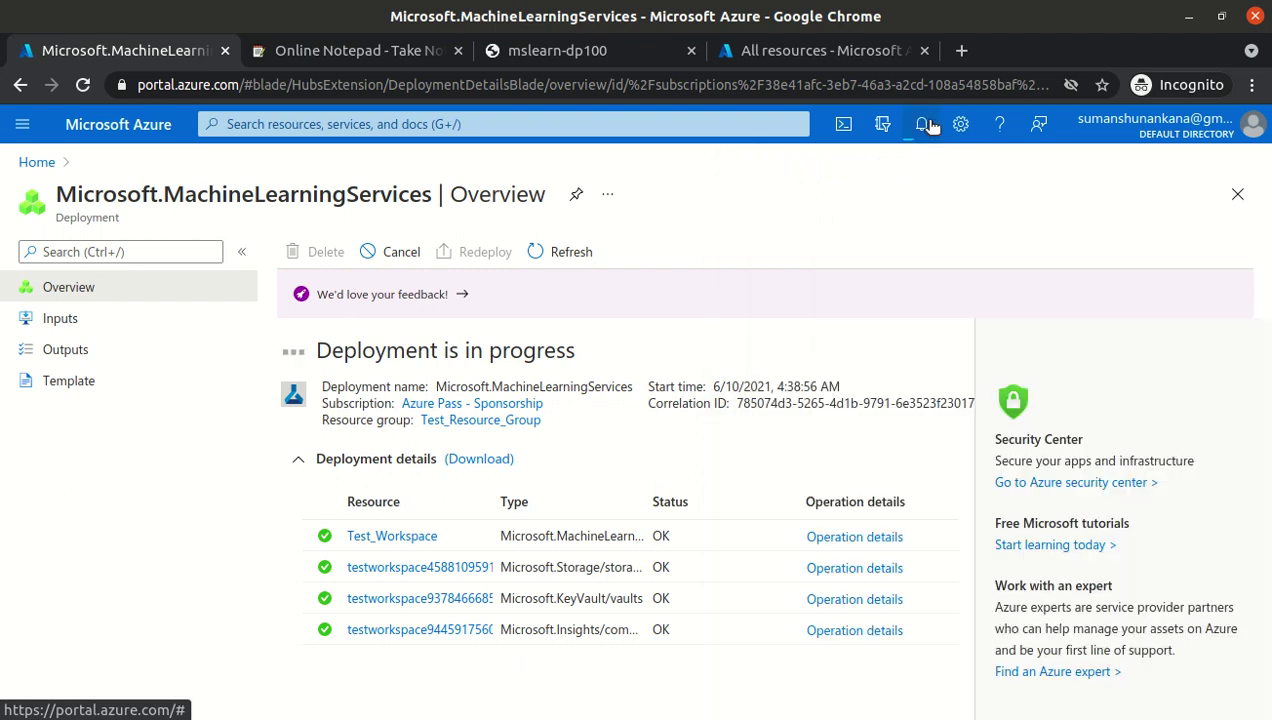
click(538, 251)
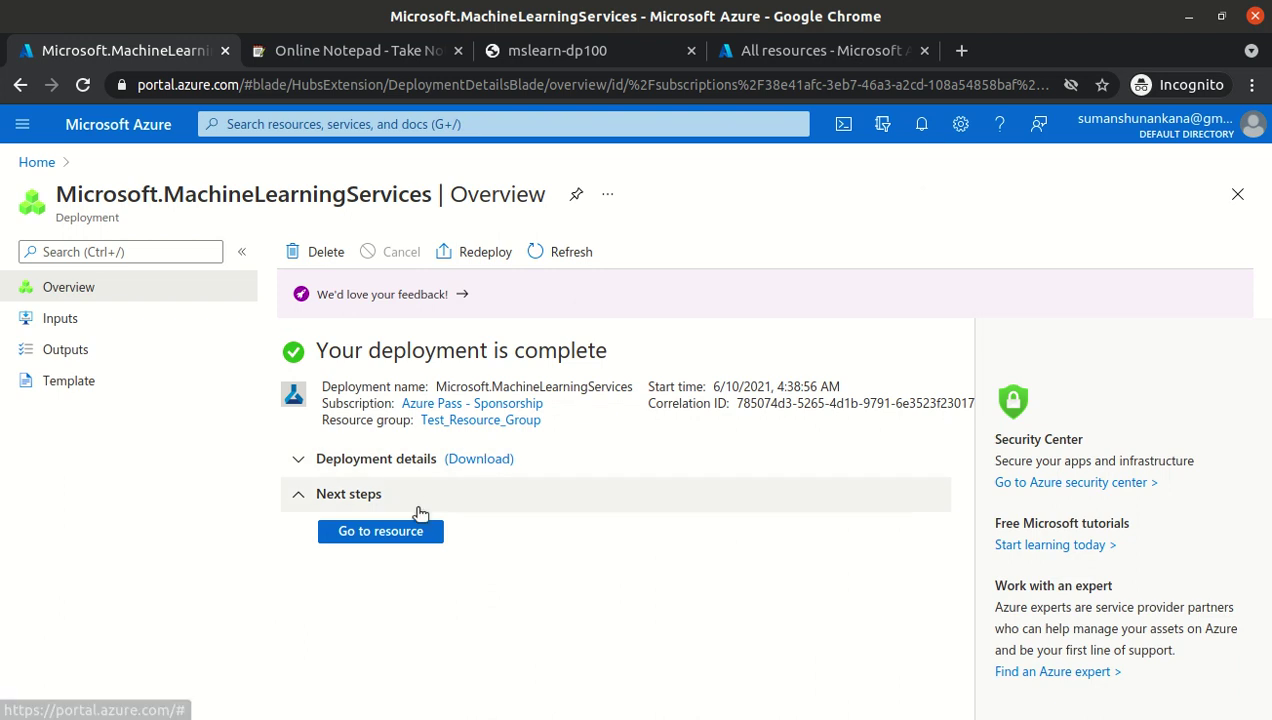
- Go to the deployed Test_Workspace resource, launch its Azure Machine Learning studio and dismiss the welcome dialog
click(398, 531)
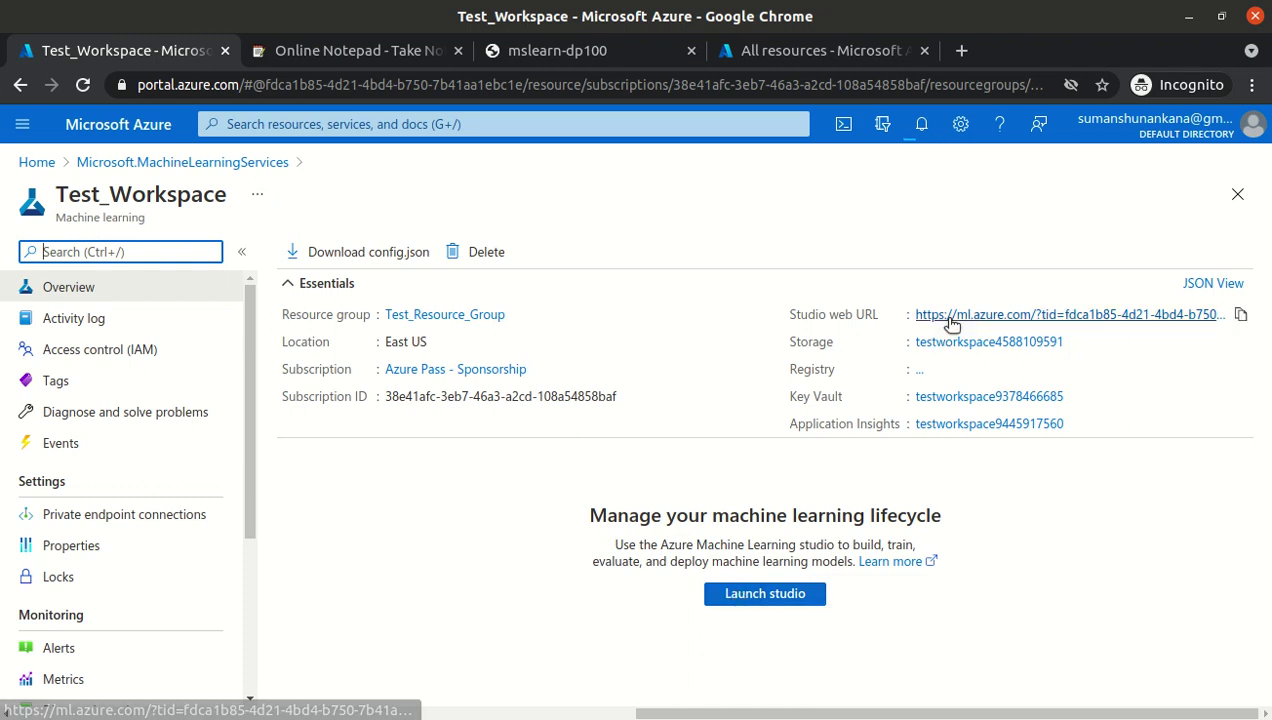
click(756, 594)
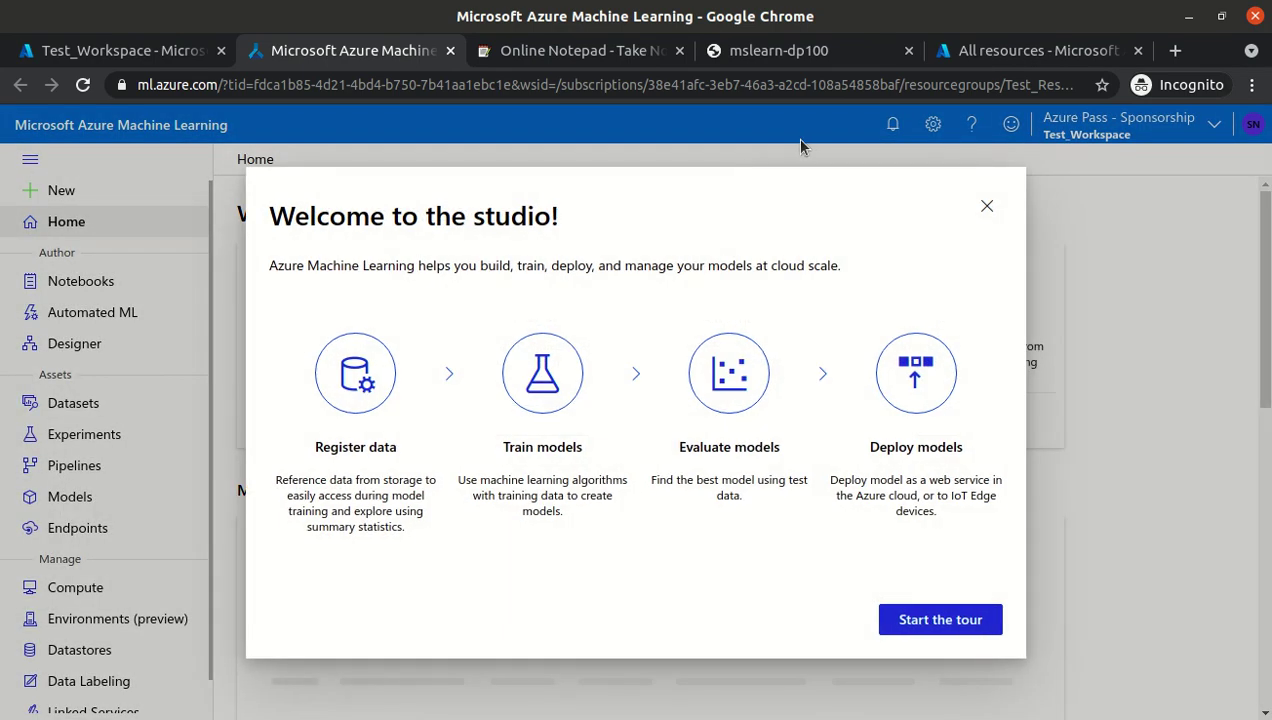
click(987, 206)
- Switch to the online notepad and write "When we launch it - it will open into new portal"
click(647, 55)
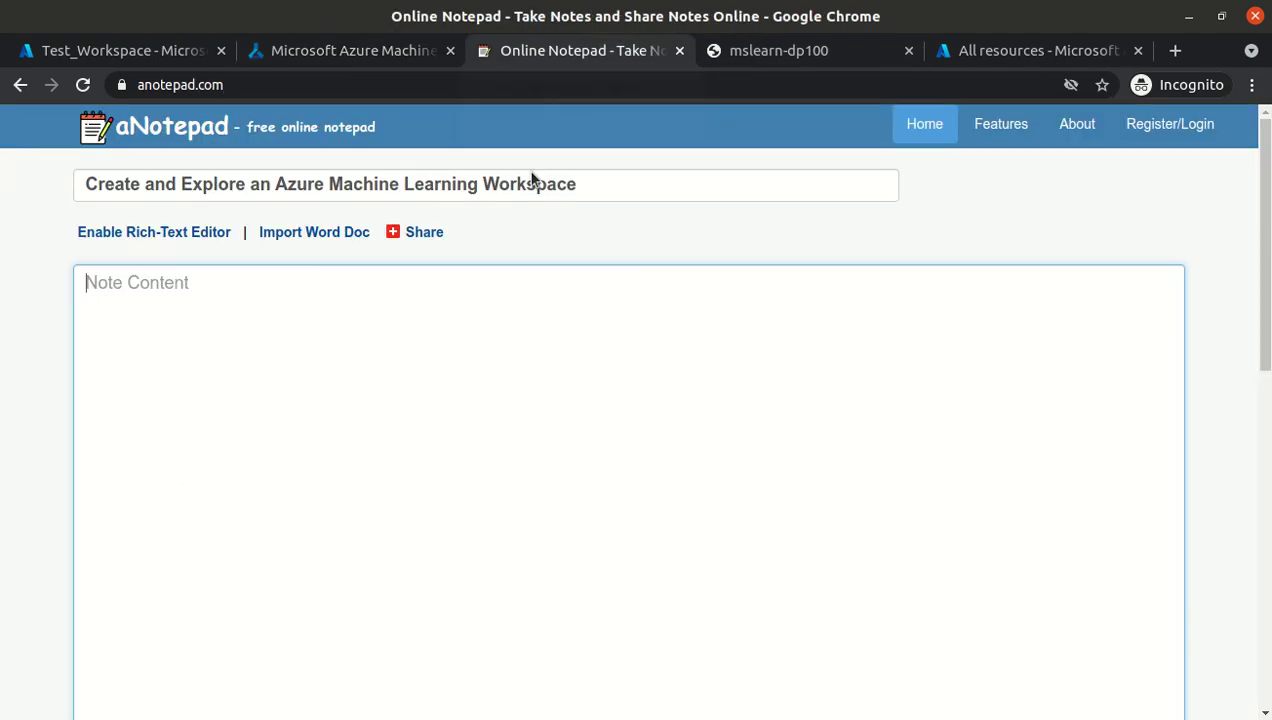
text(When we launh it)
key(BackSpace)
key(BackSpace)
key(BackSpace)
key(BackSpace)
text(nch it - i)
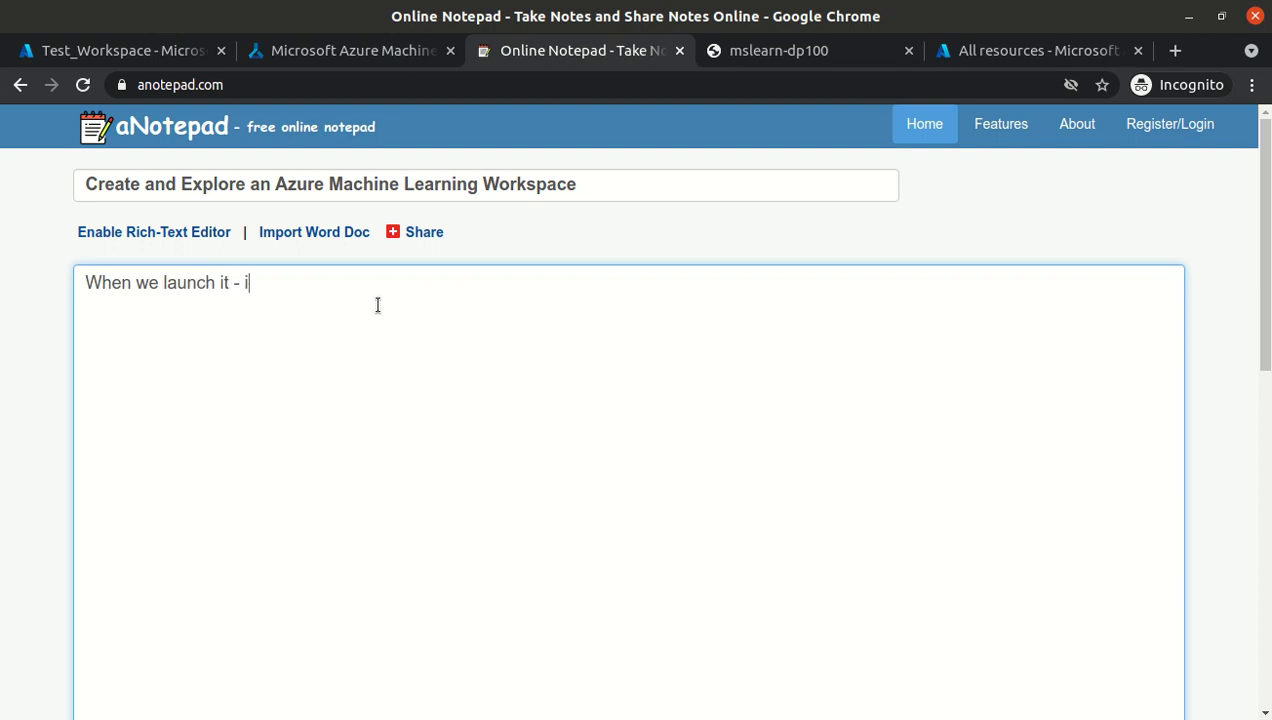
text(t will open into new portal)
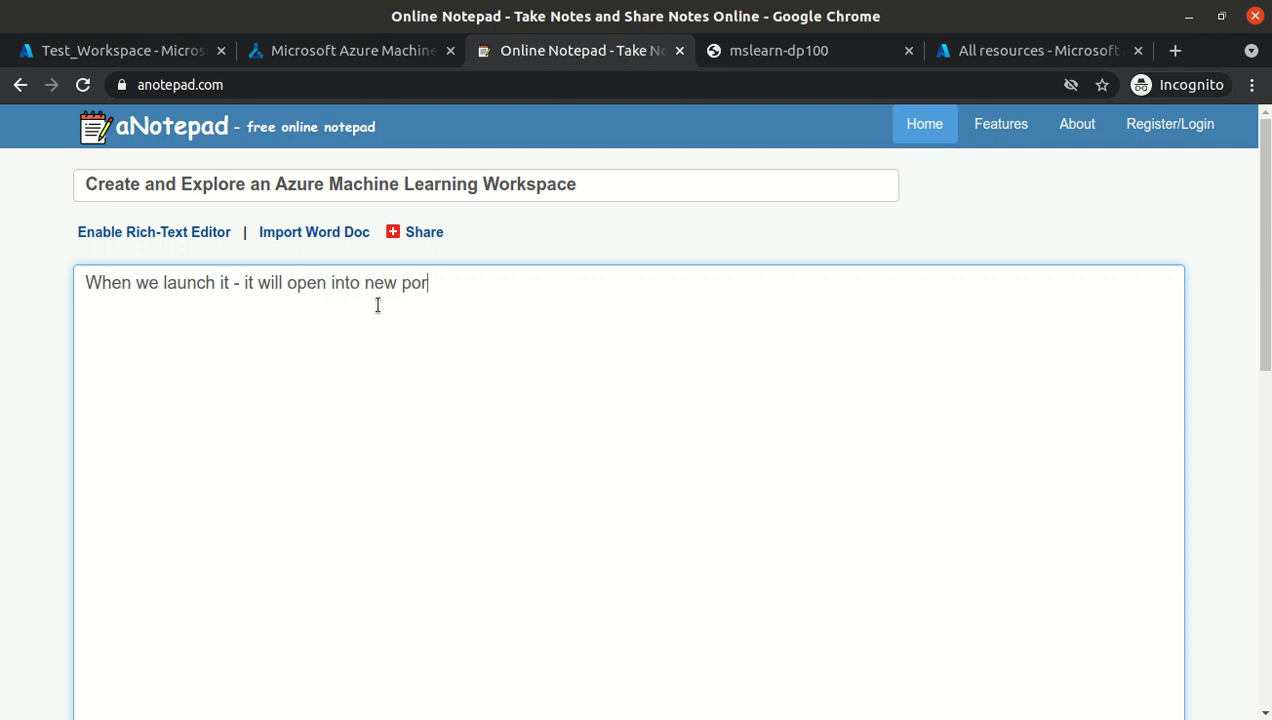
click(335, 51)
drag(218, 85, 138, 85)
key(ctrl+c)
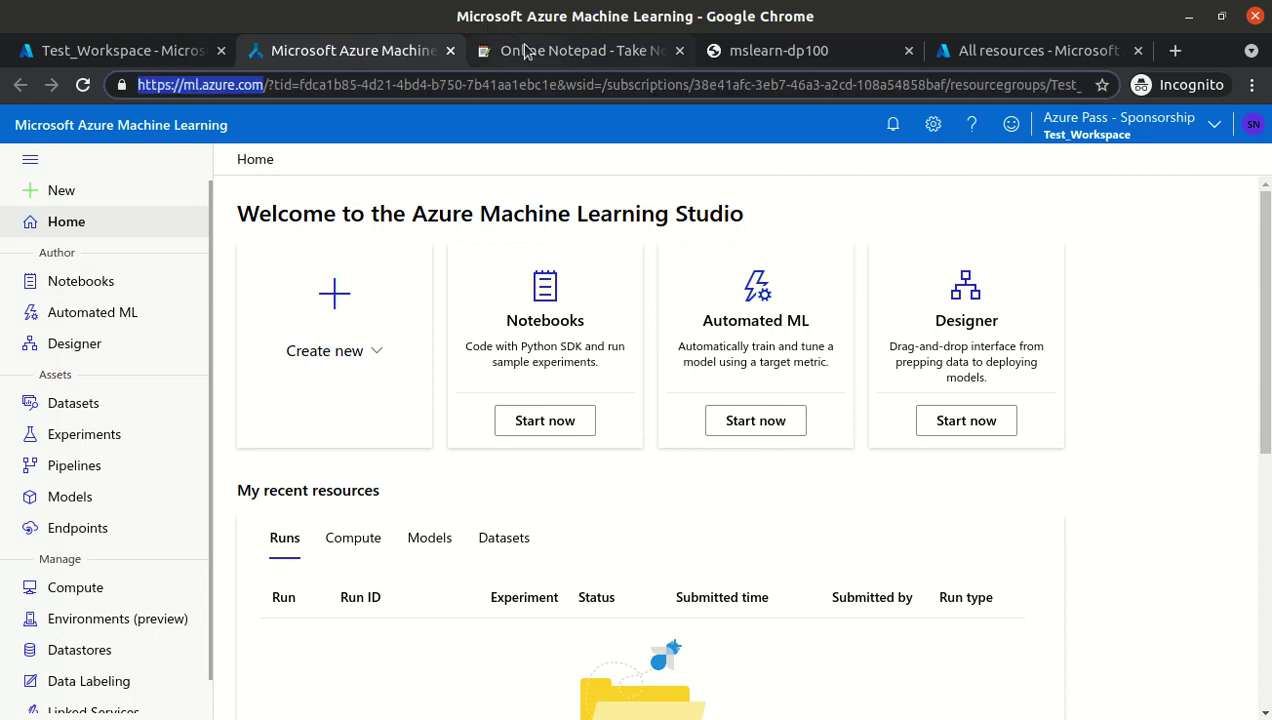
click(524, 51)
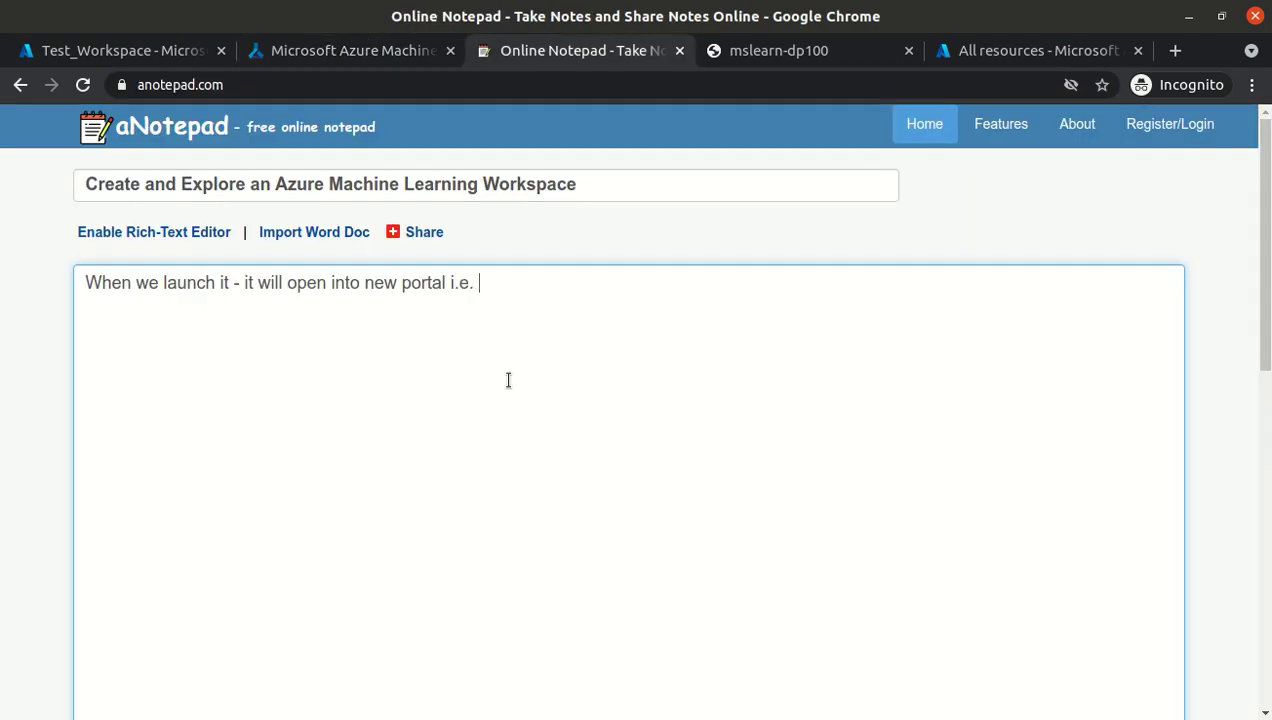
key(ctrl+v)
- Add "which is a Microsoft Azure Machine Learning Studio (which is basically a web interface to manage your workspace" as a new line in the note
text(which)
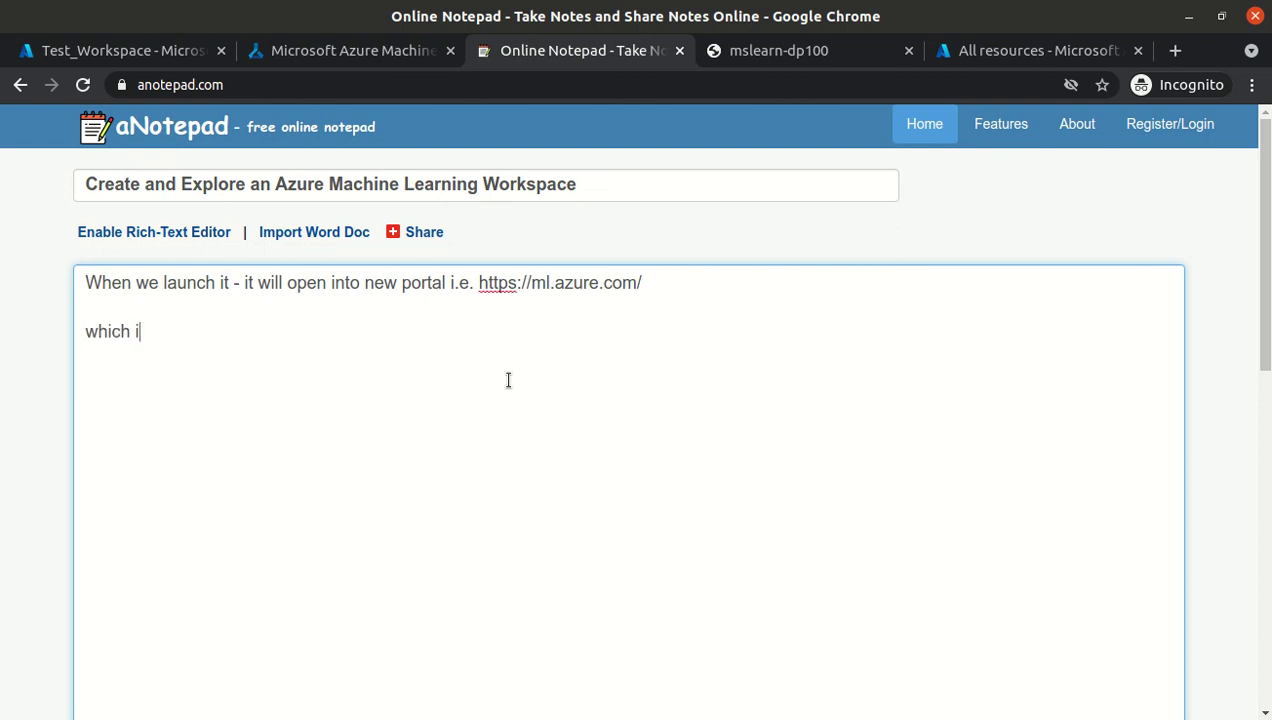
text( is a Microsoft Azure Machine Learning Studio)
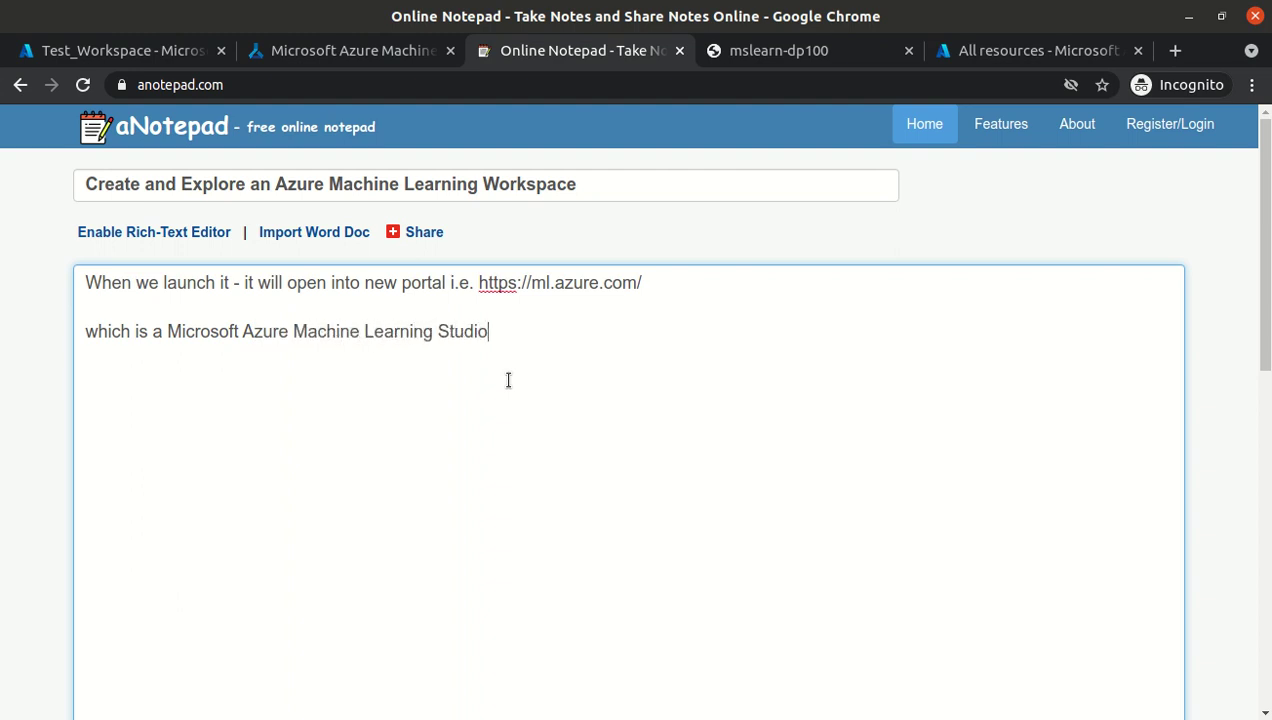
text( (which is basically a web interfa)
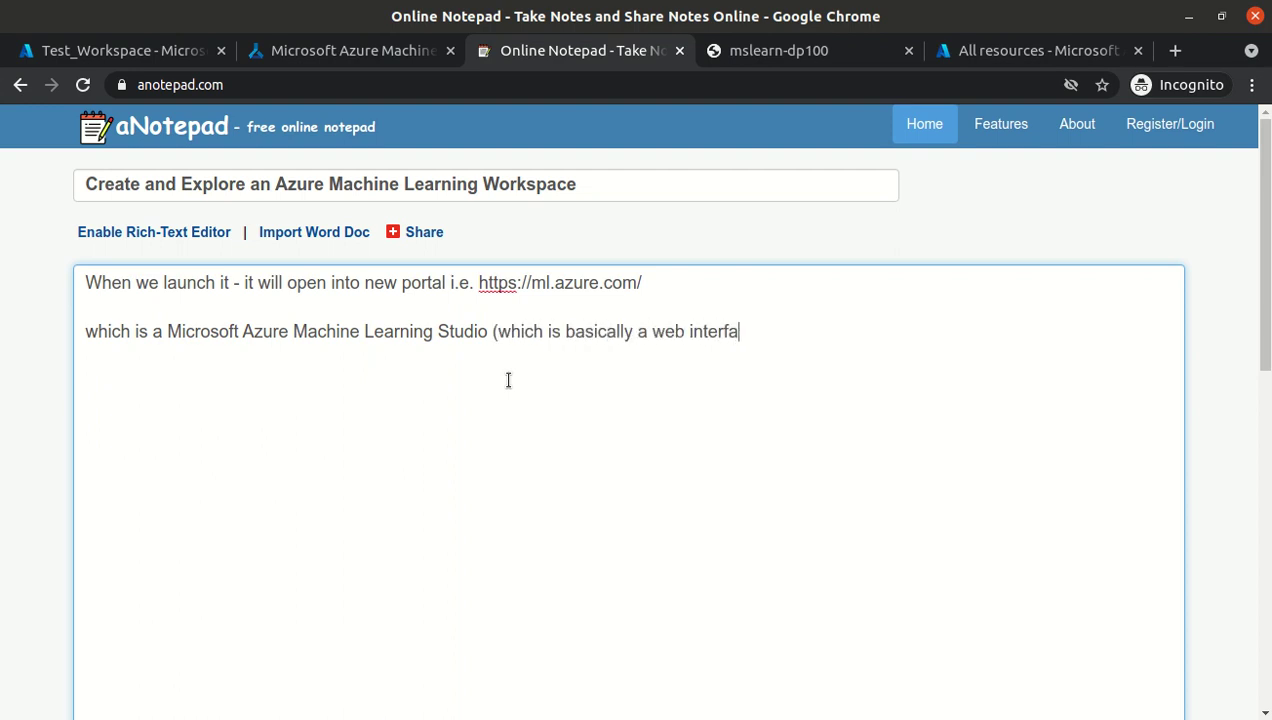
text(ce to manae)
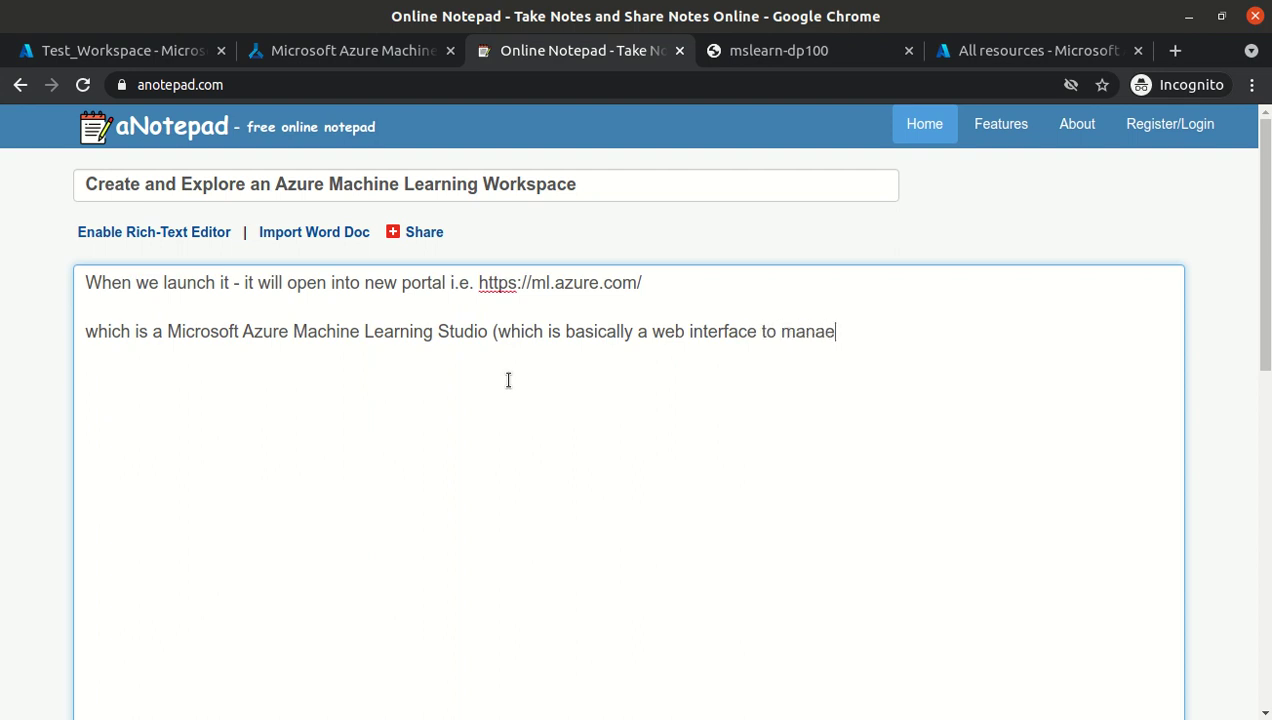
key(BackSpace)
text(ge your workspace)
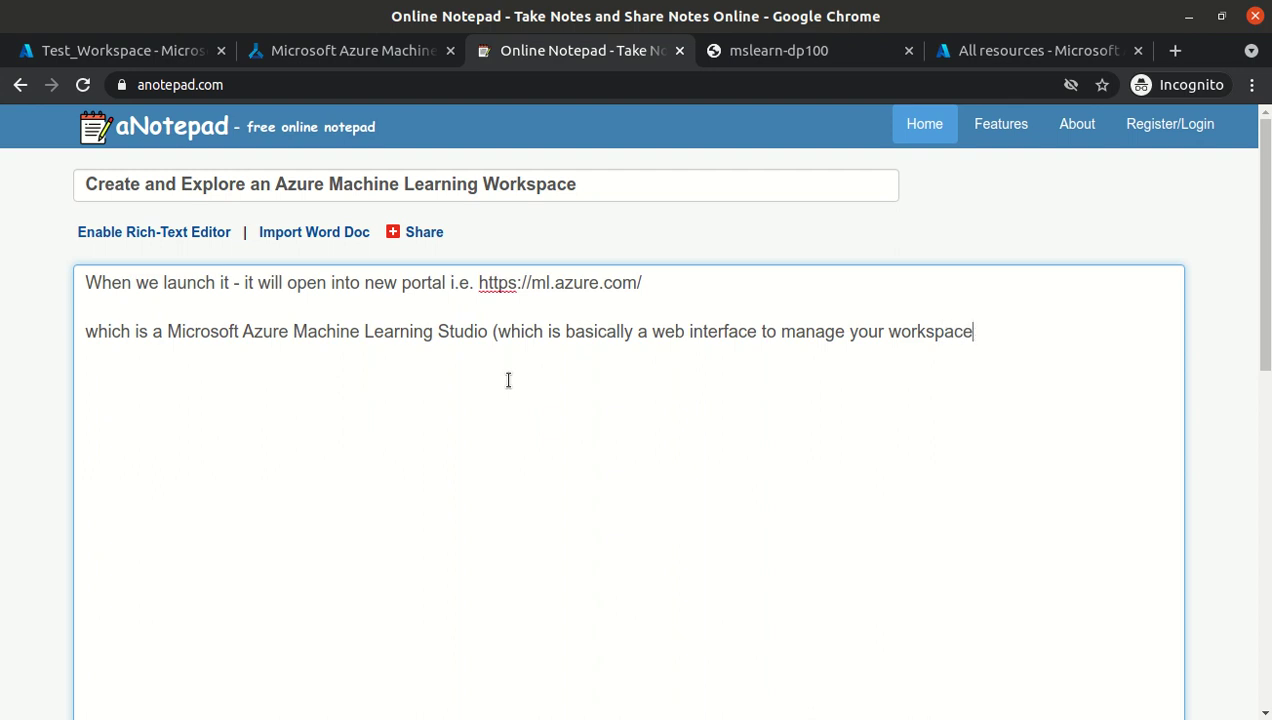
- Clear the entire note about the studio portal
key(ctrl+a)
key(BackSpace)
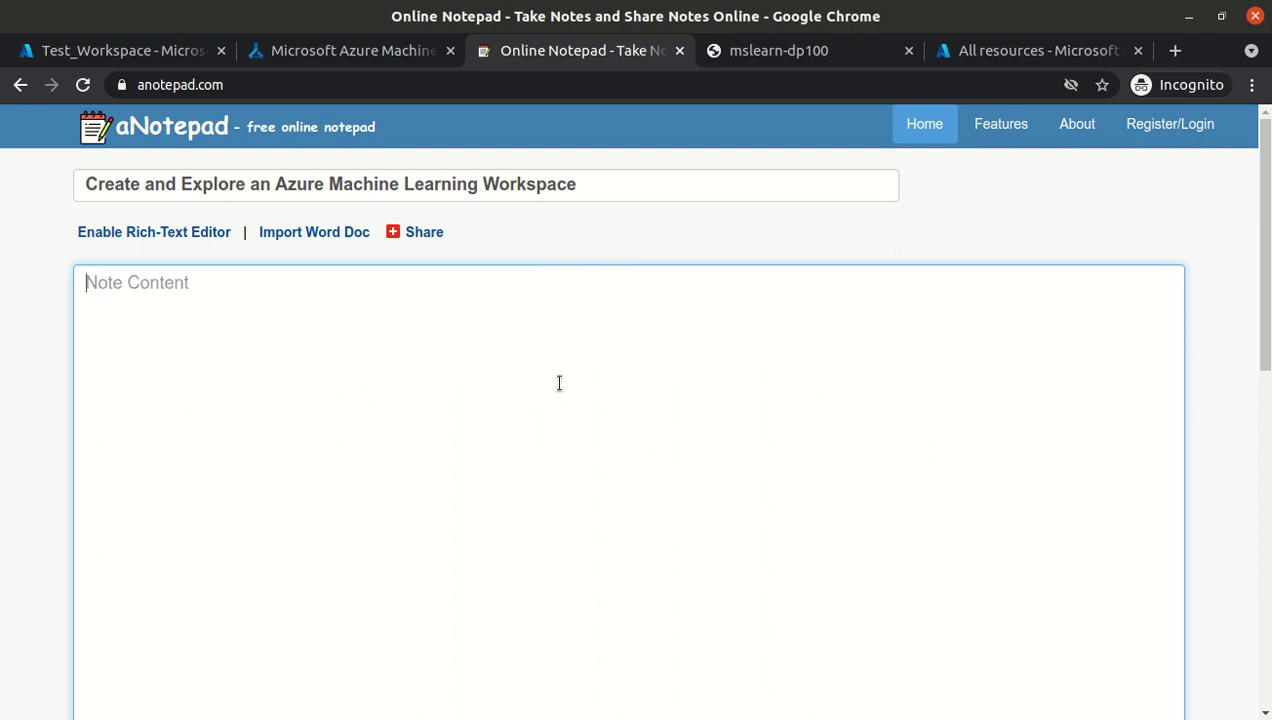
- Write "See inside workspace" and "we have so many things (notebooks, dataset, compute etc)" as two lines in the online notepad
click(328, 60)
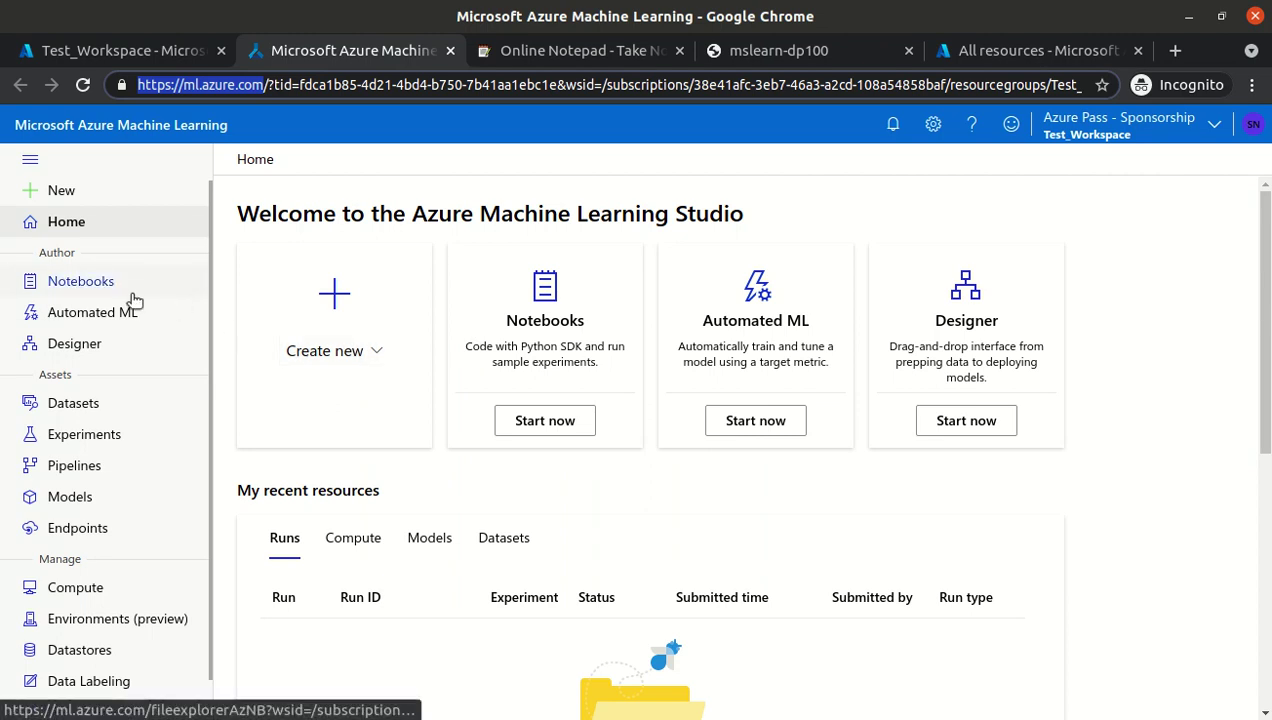
click(572, 57)
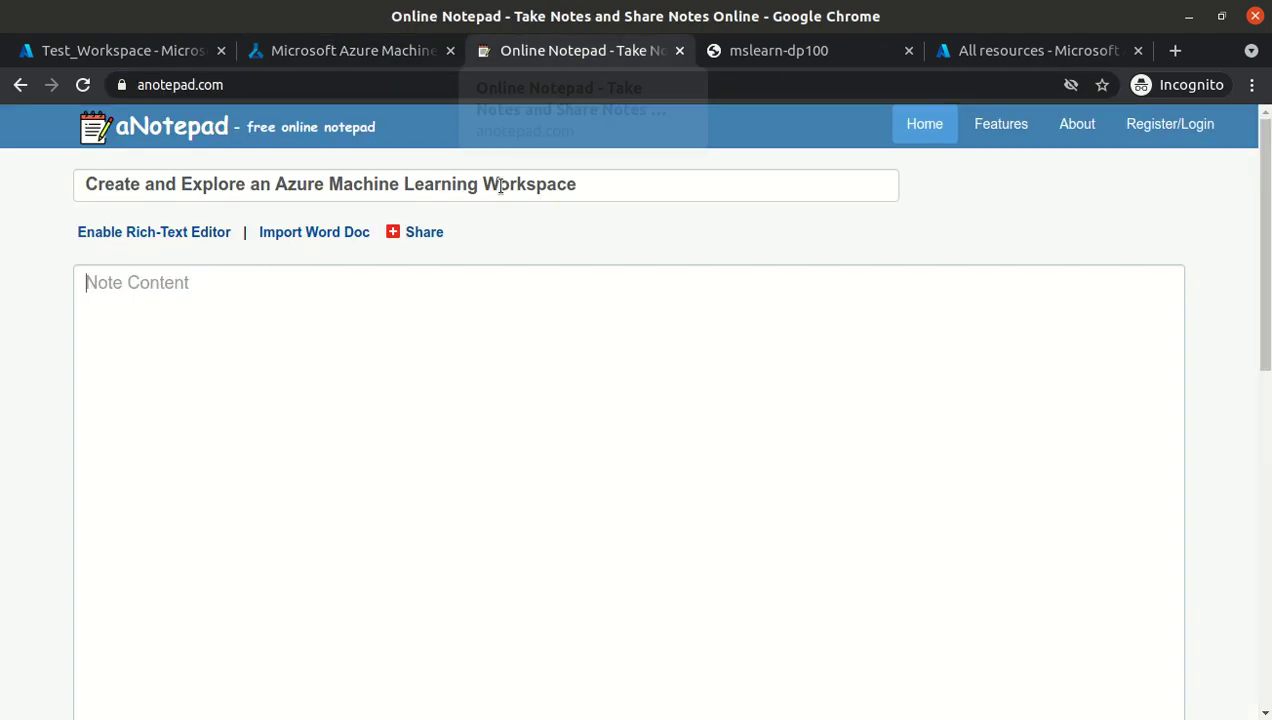
text(See inside workspace)
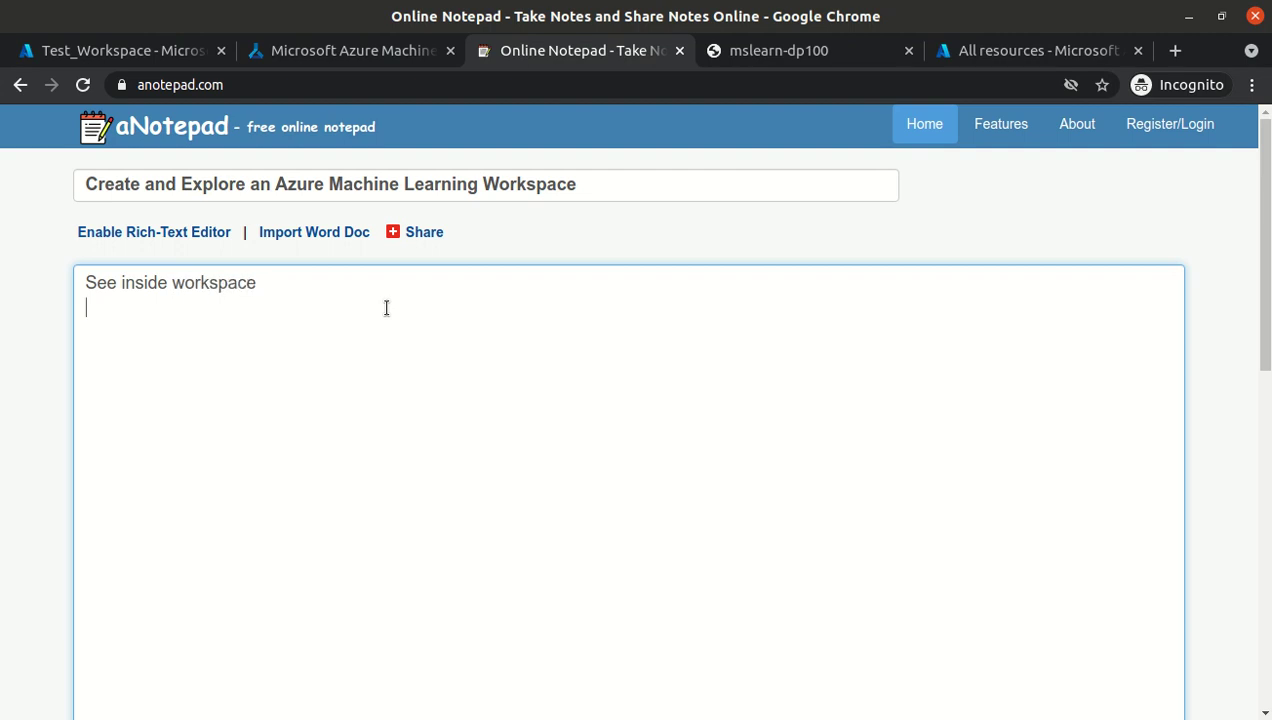
text( we have so many thin)
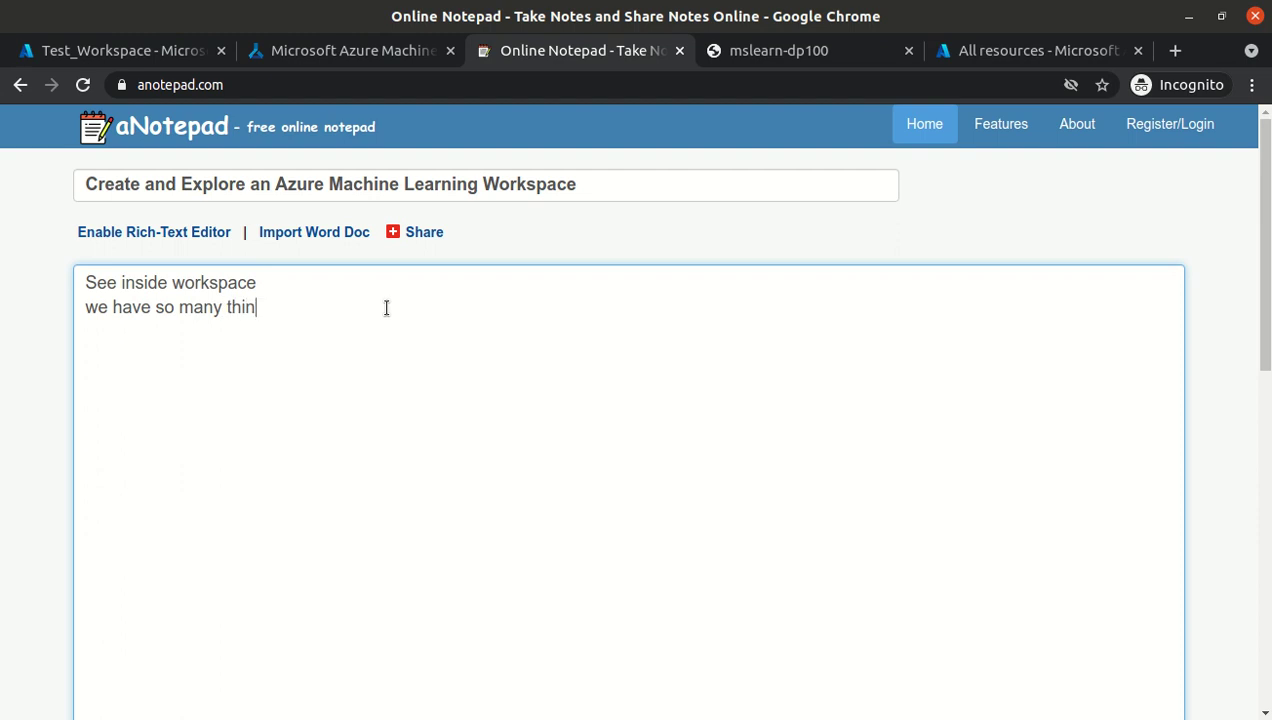
text(gs (notebo)
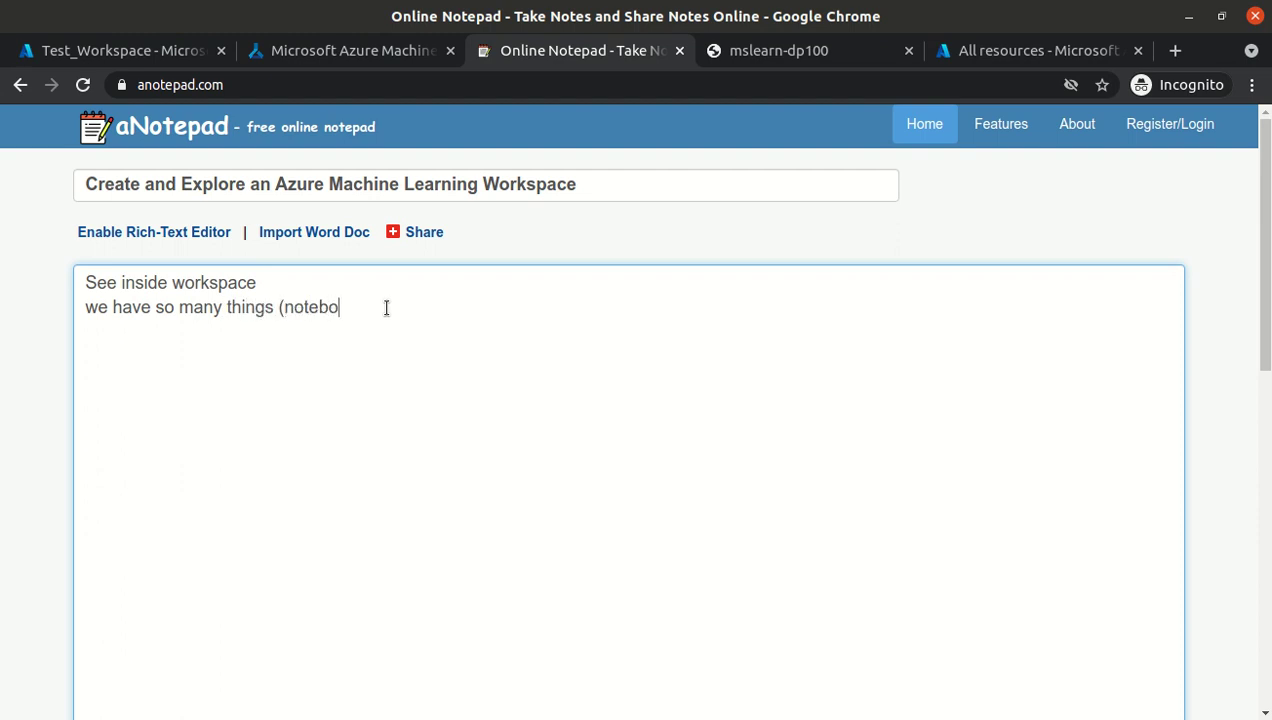
text(oks, dataset, compute etc)
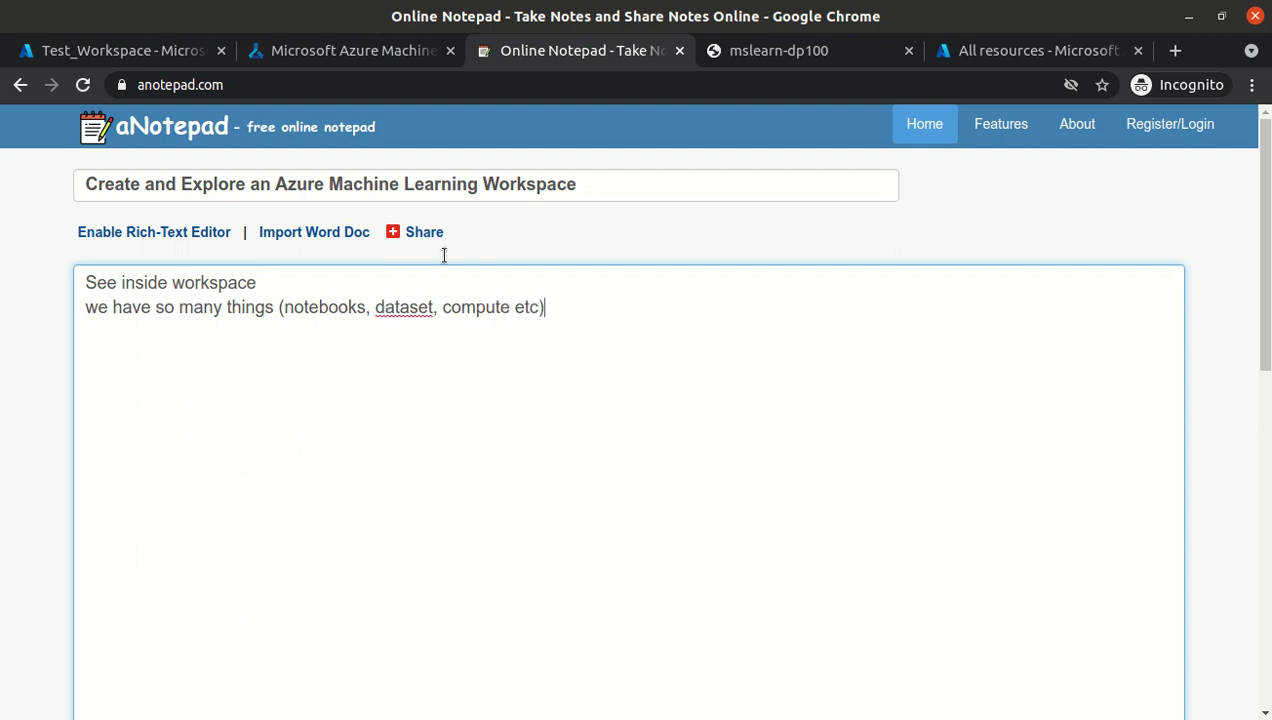
- Switch to Azure Machine Learning studio and look through its Notebooks, Datasets and Pipelines pages
click(280, 51)
click(88, 284)
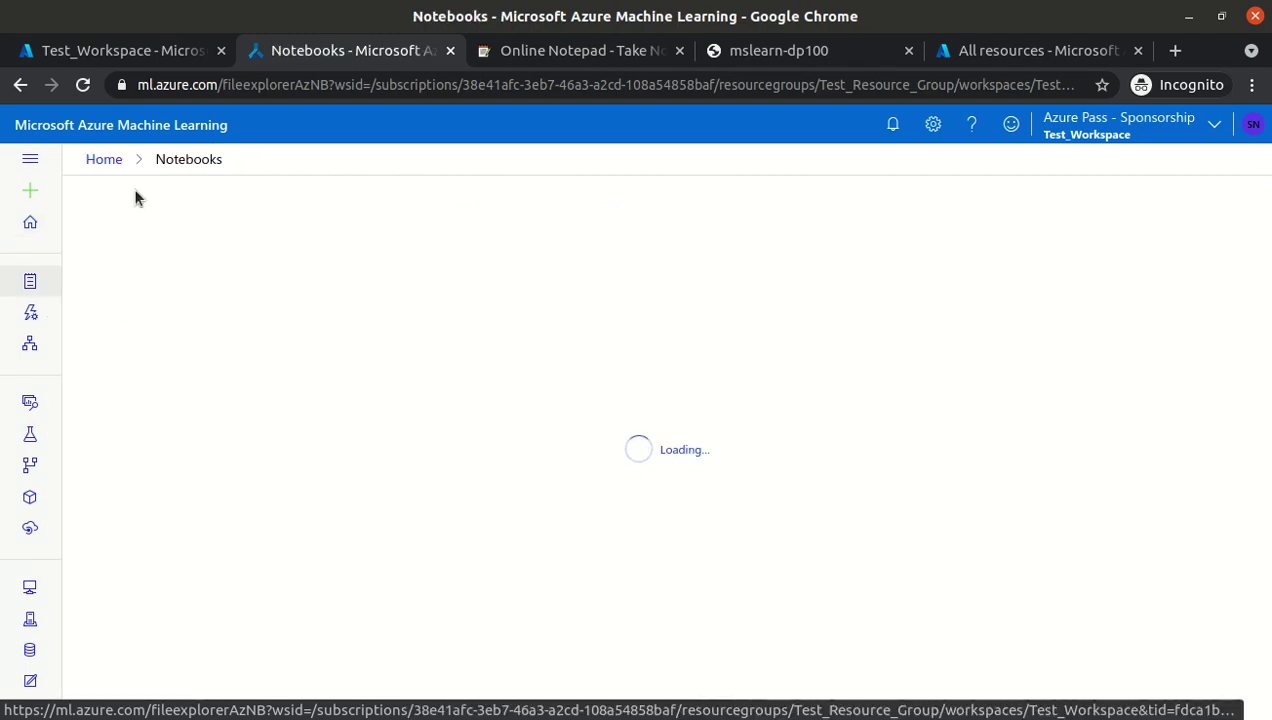
click(36, 162)
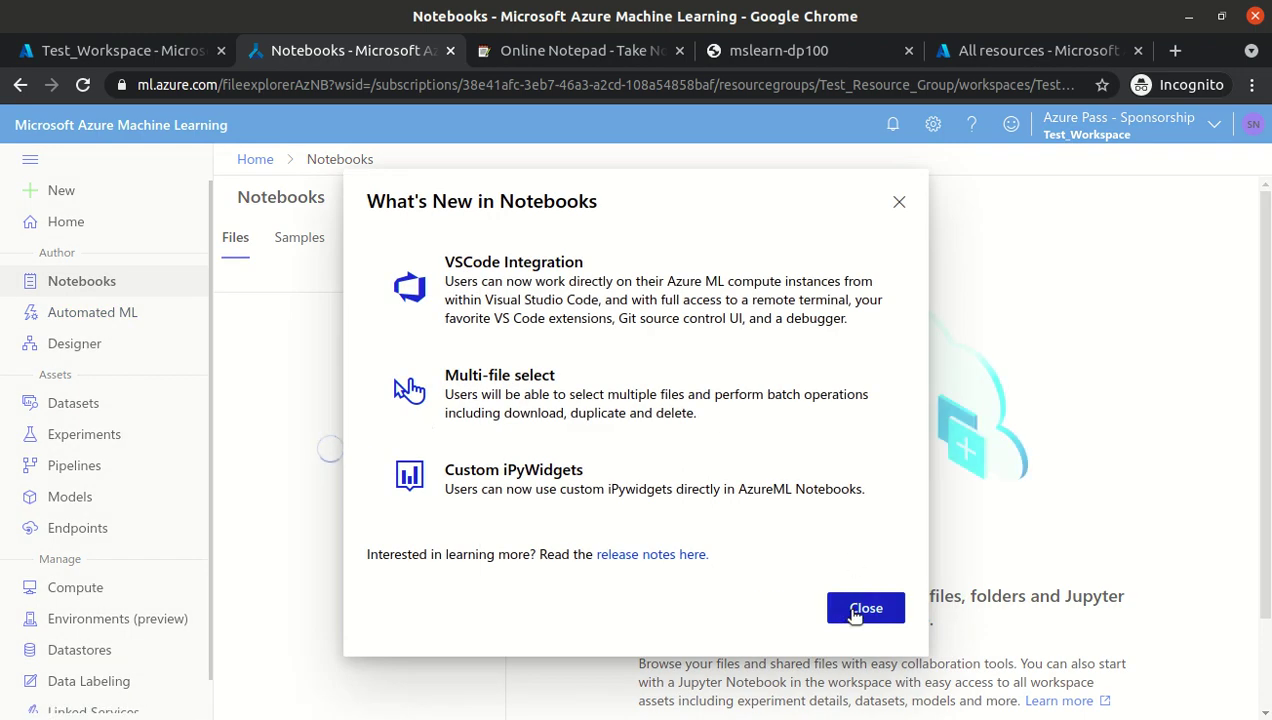
click(864, 609)
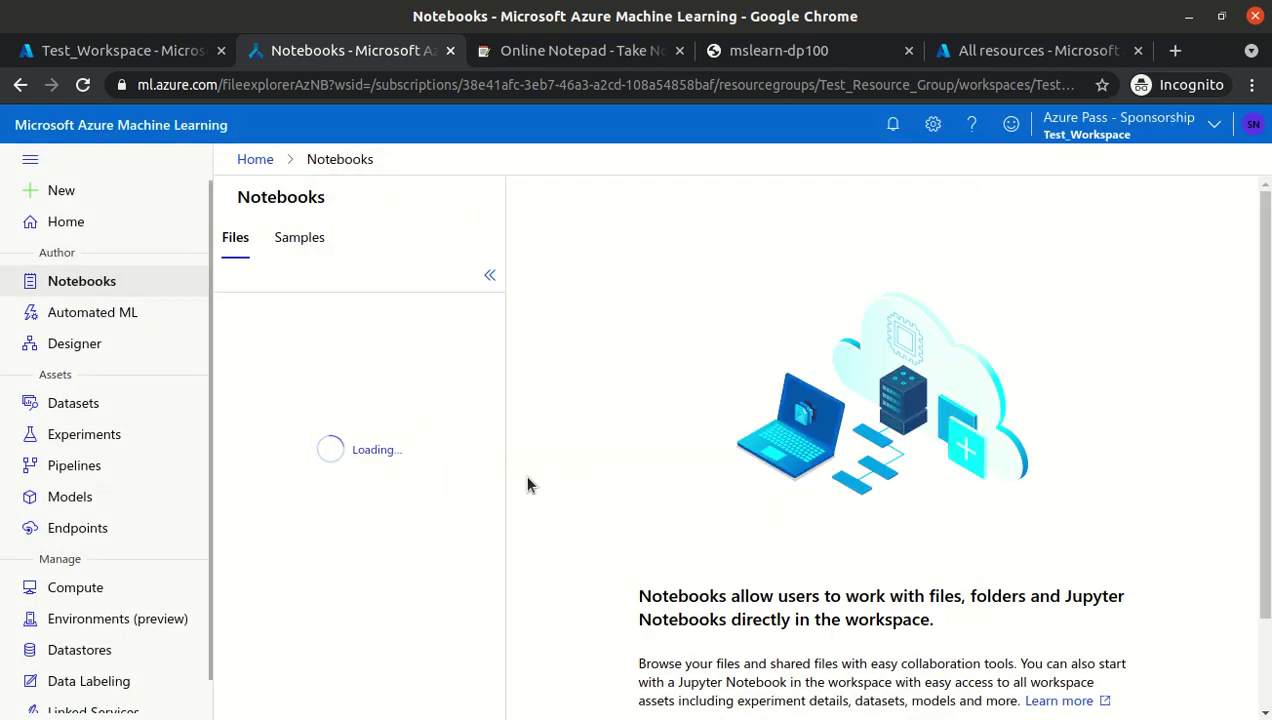
click(84, 410)
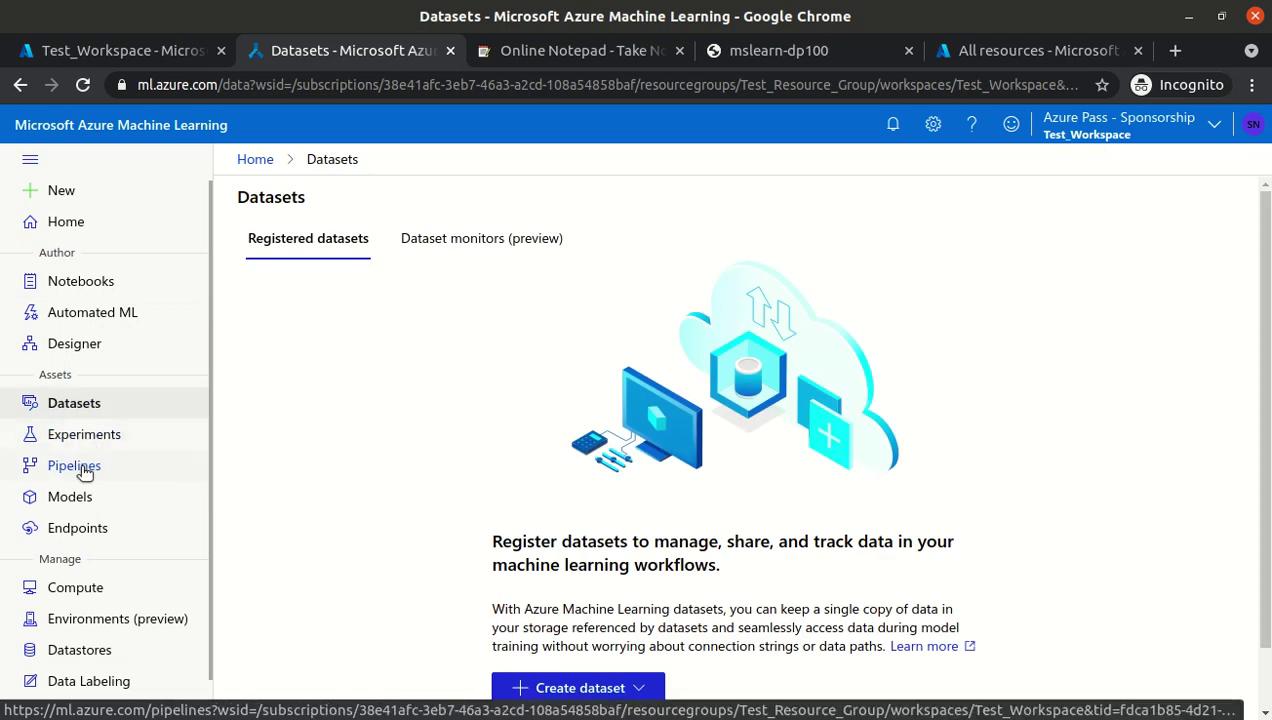
click(84, 468)
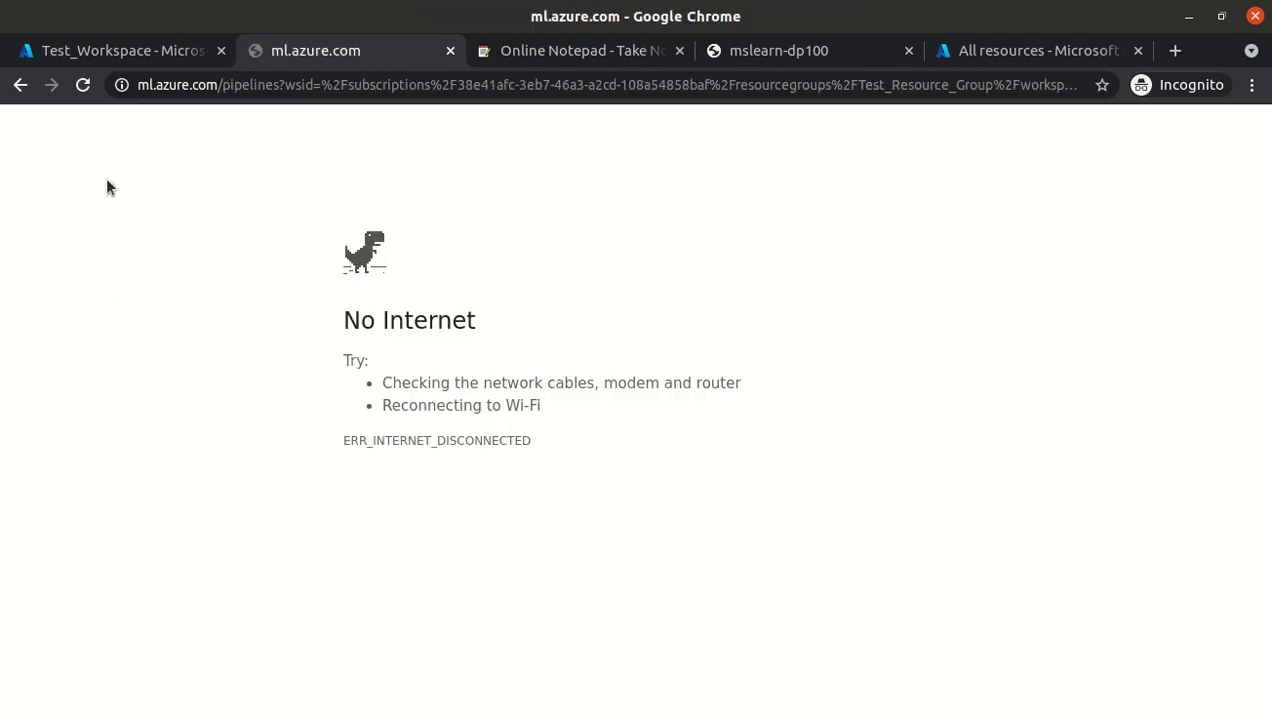
click(21, 88)
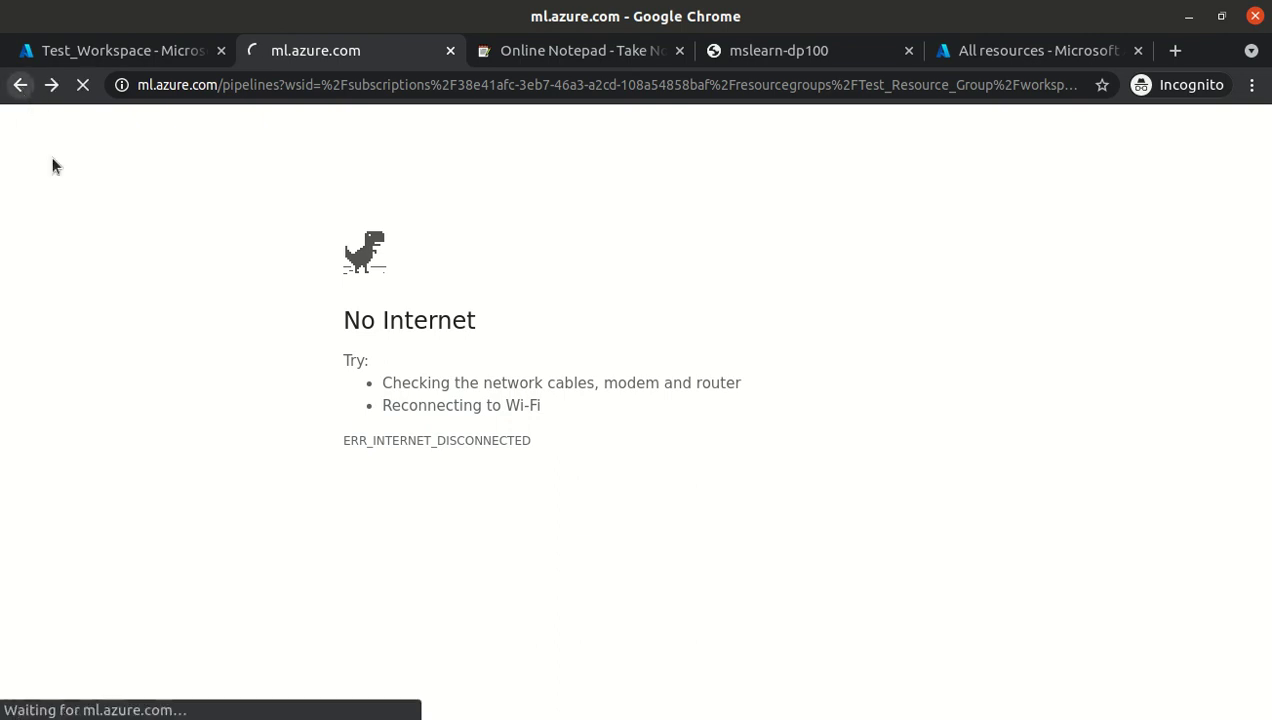
- Reload the studio from ml.azure.com and start it with the Test_Workspace workspace
click(404, 84)
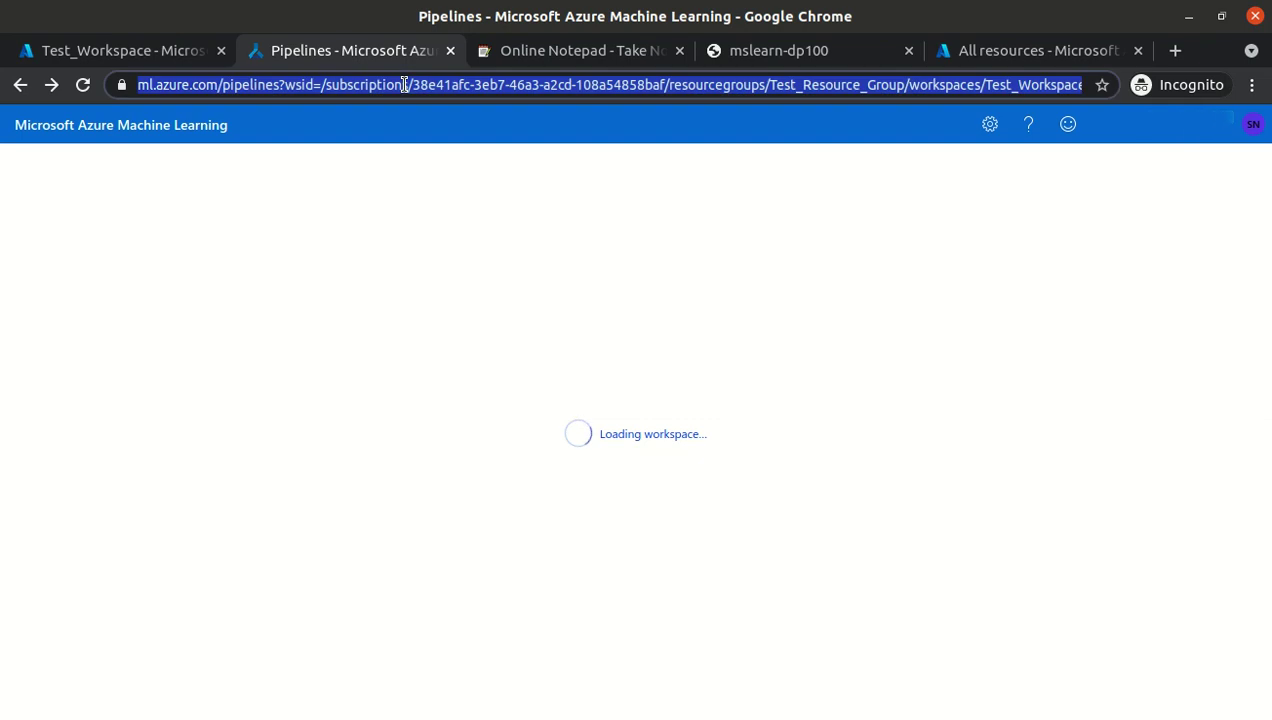
text(m)
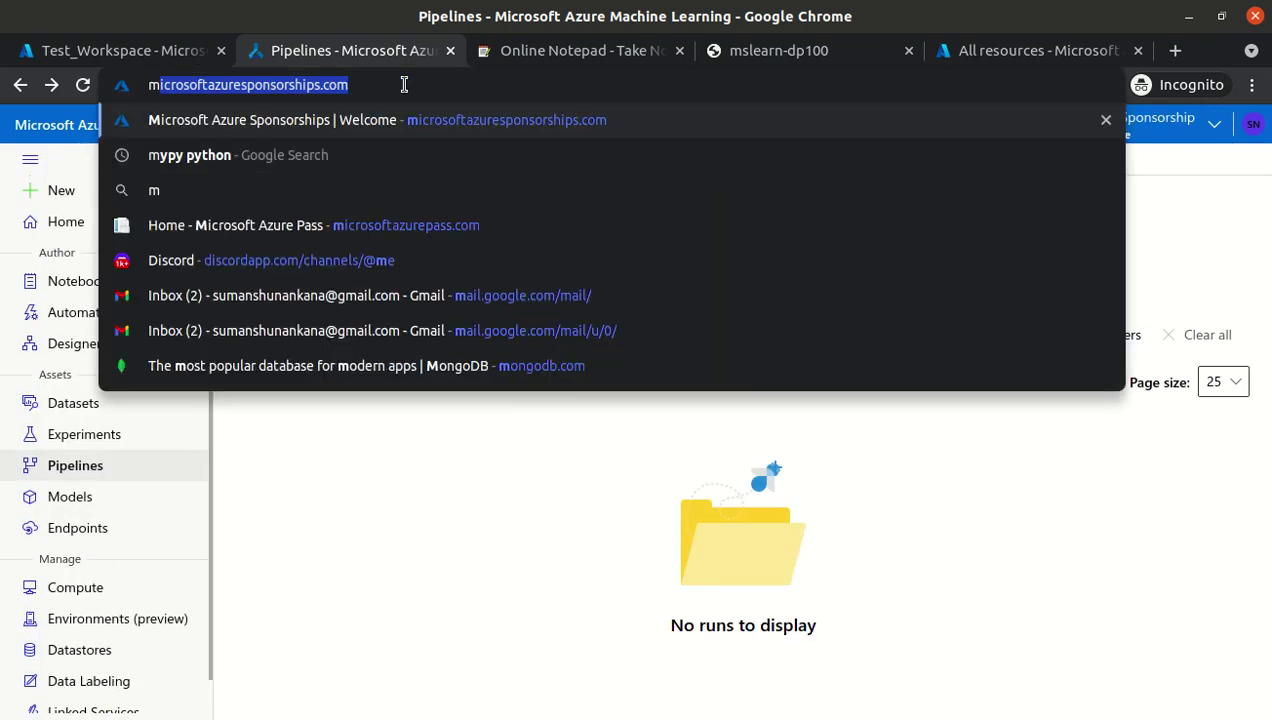
text(la)
key(BackSpace)
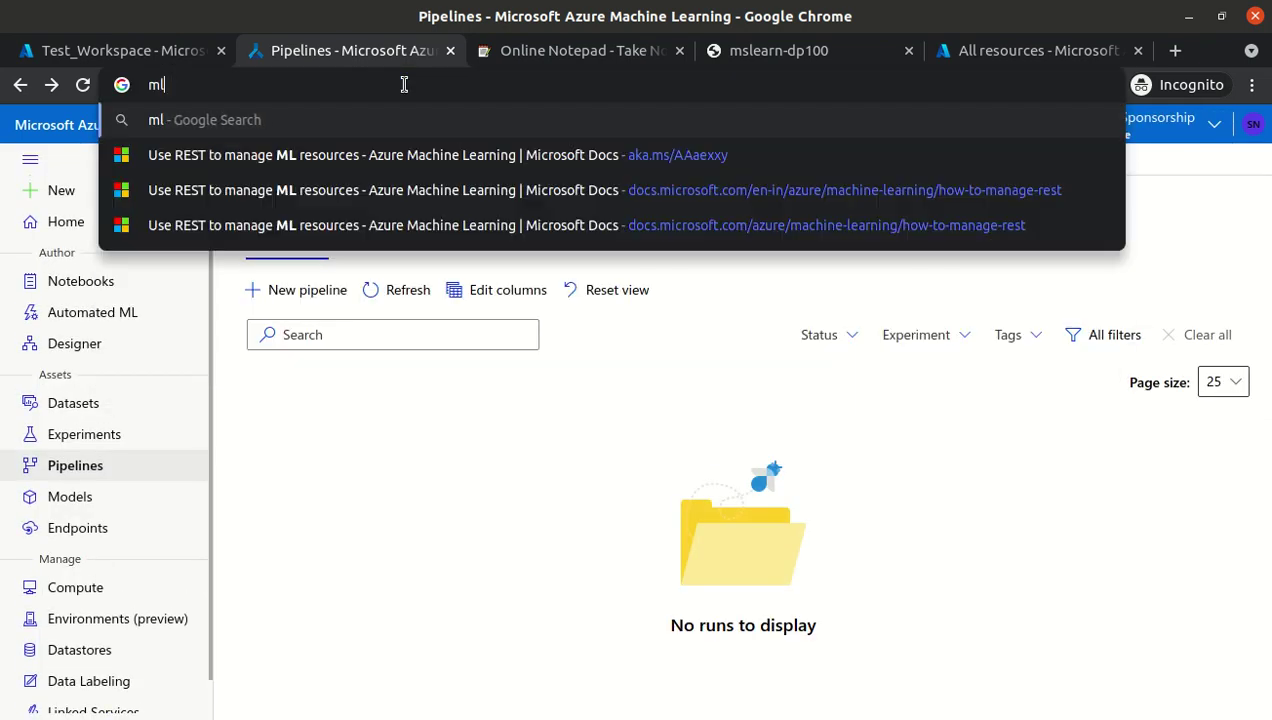
text(.azu)
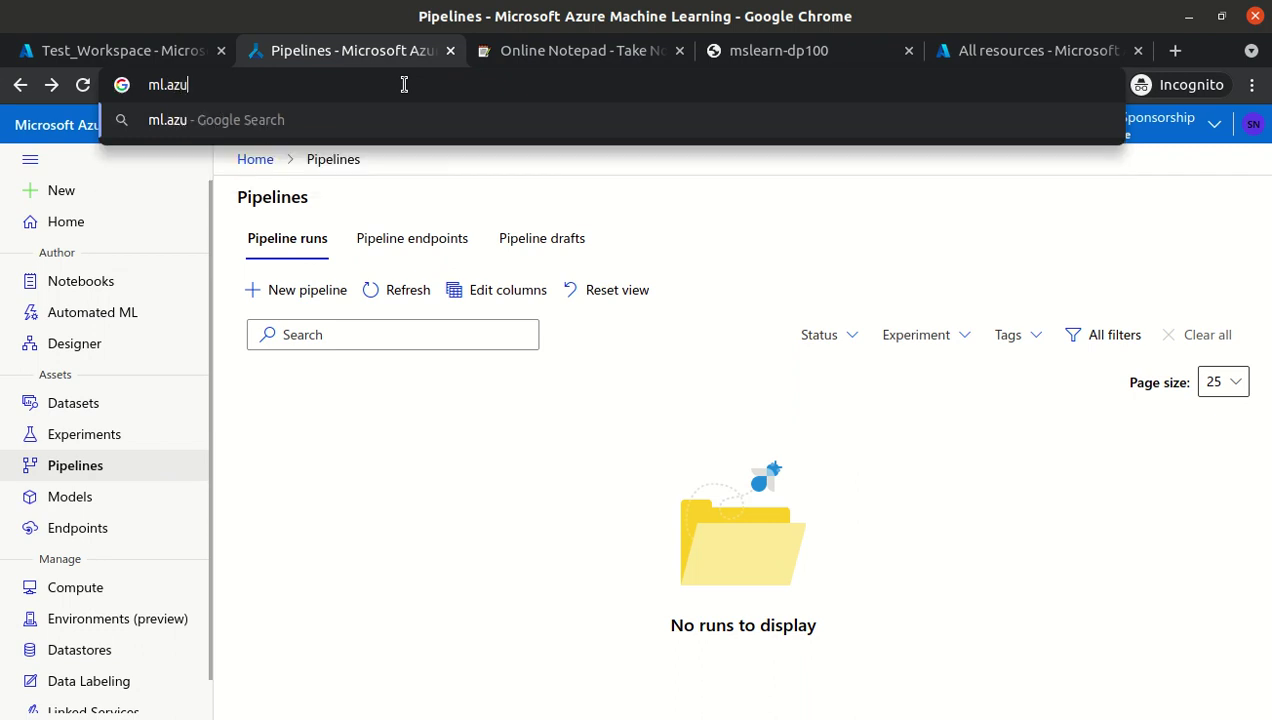
text(re.com)
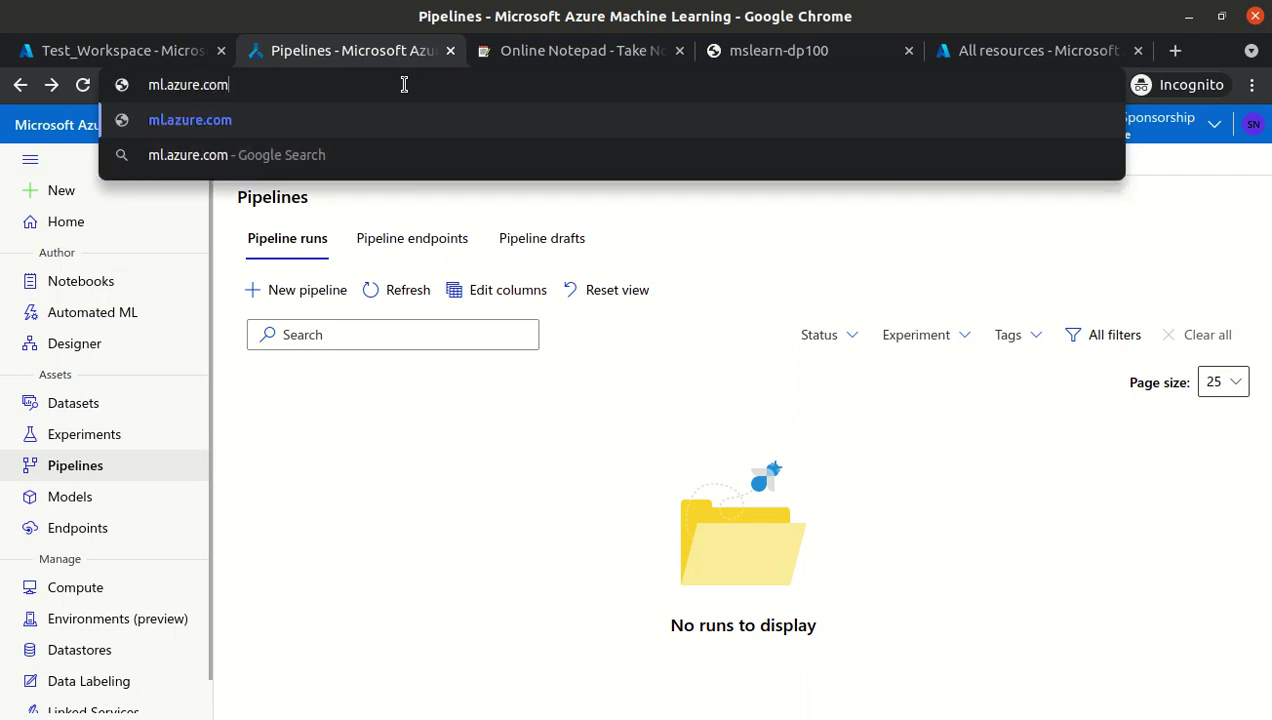
key(Return)
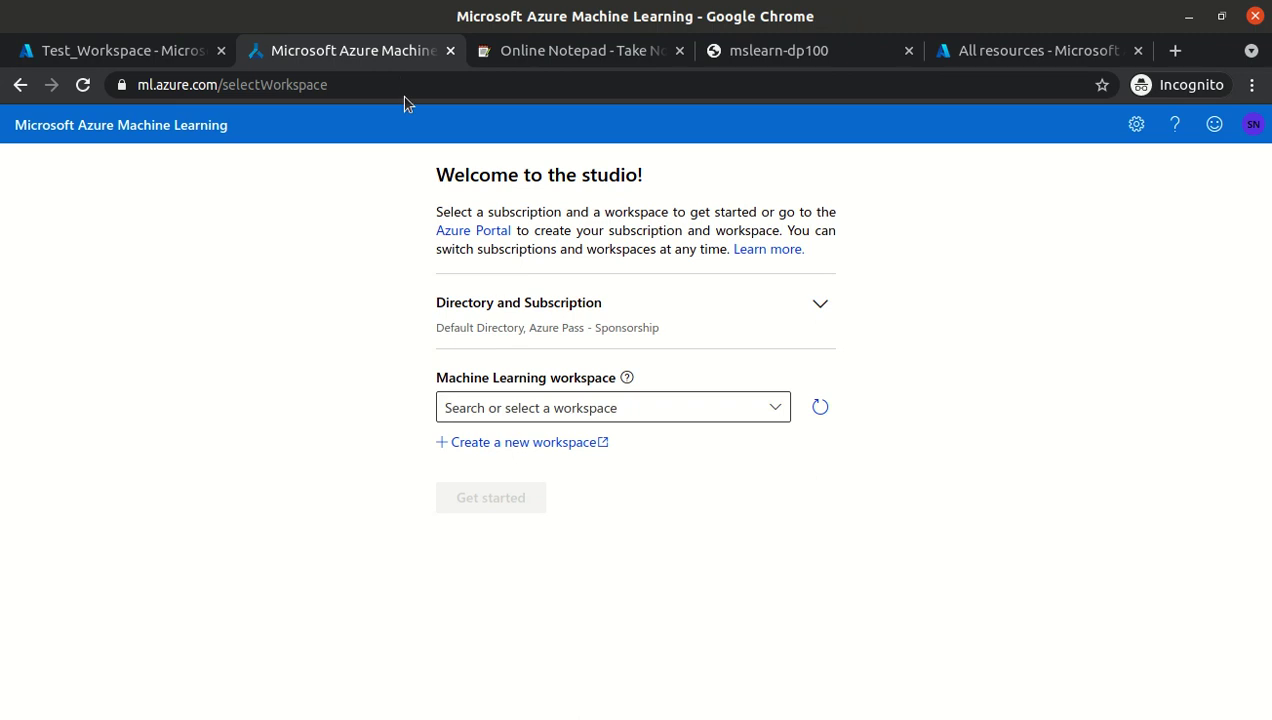
click(785, 408)
click(598, 442)
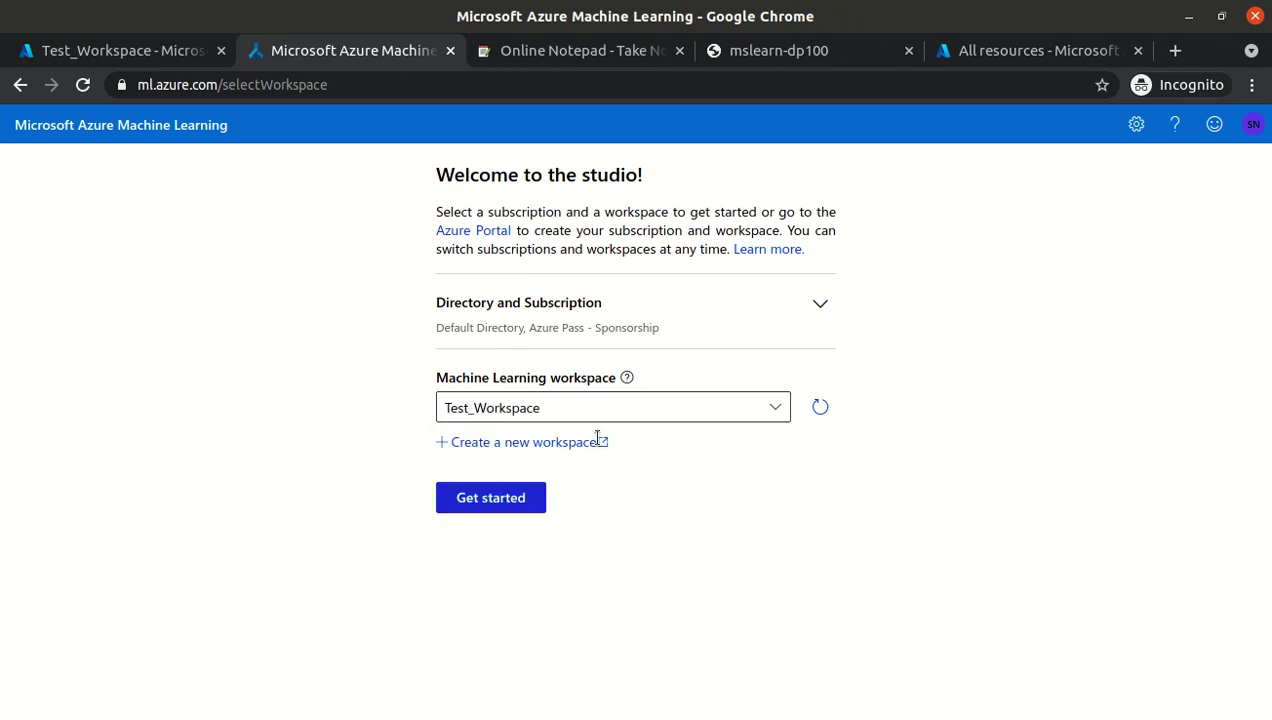
click(513, 500)
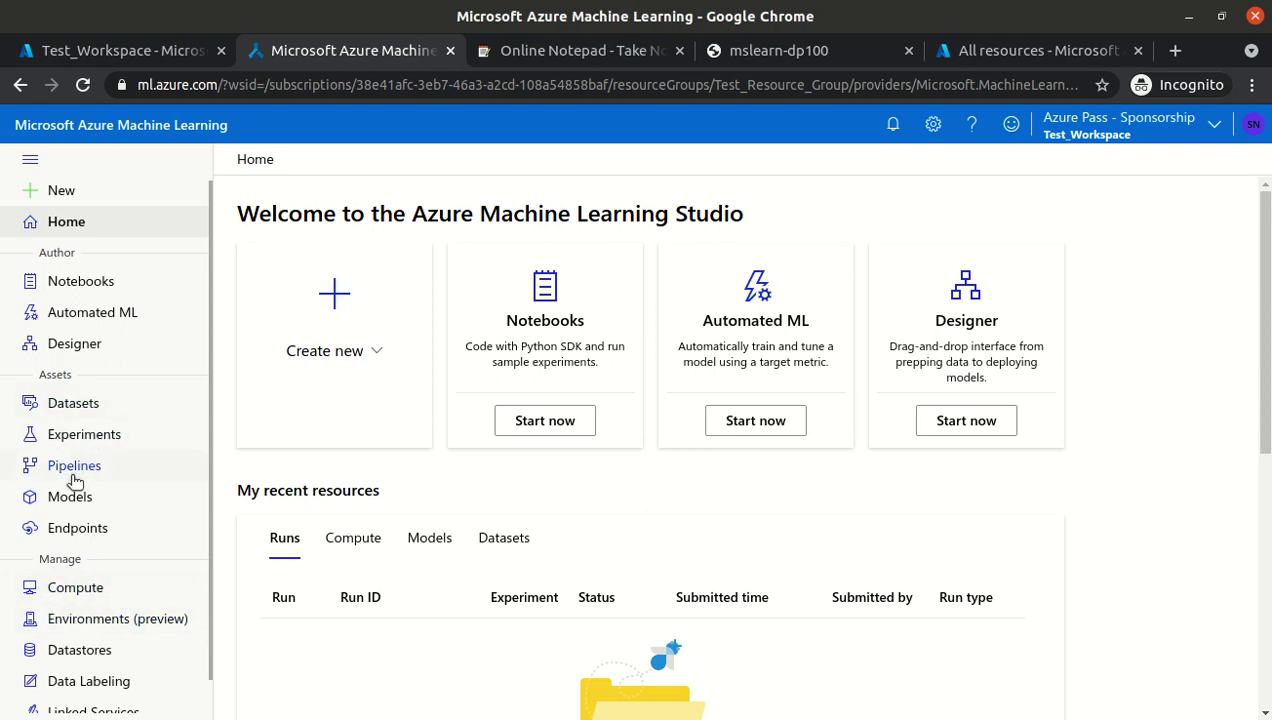
- Examine the studio's compute options: compute instances, compute clusters, inference clusters and attached computes
click(62, 592)
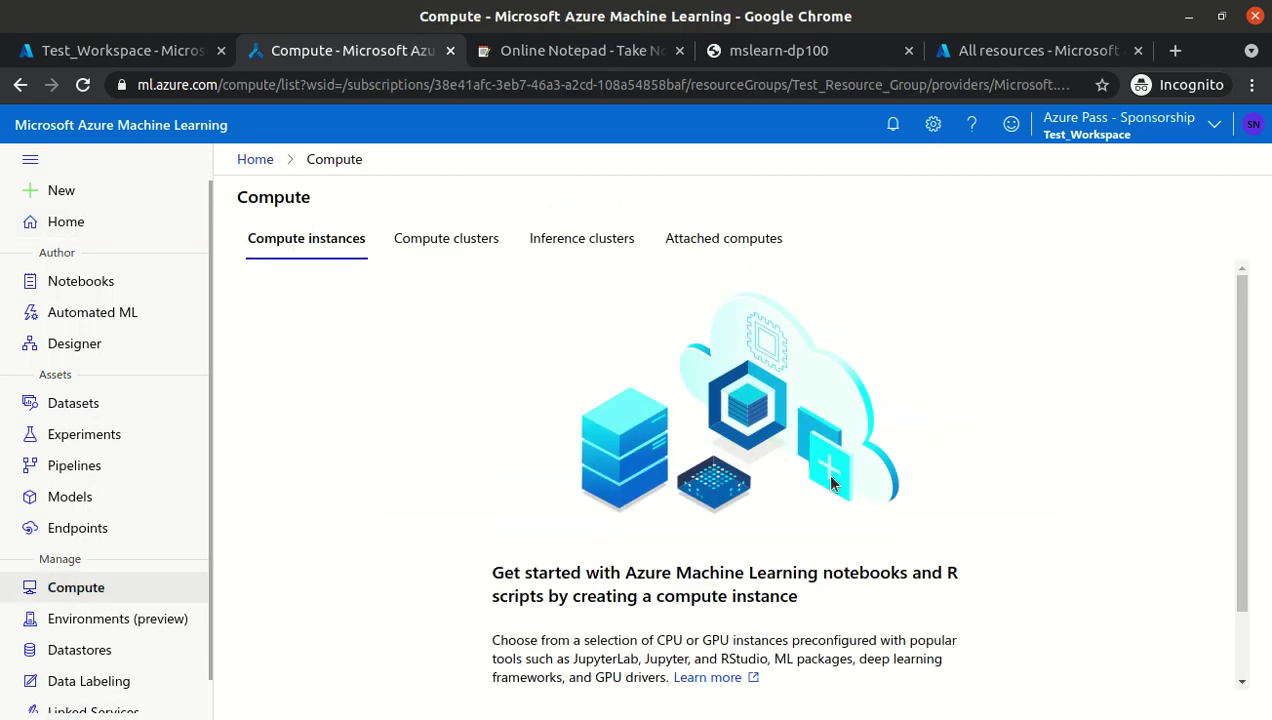
drag(1243, 436, 1243, 539)
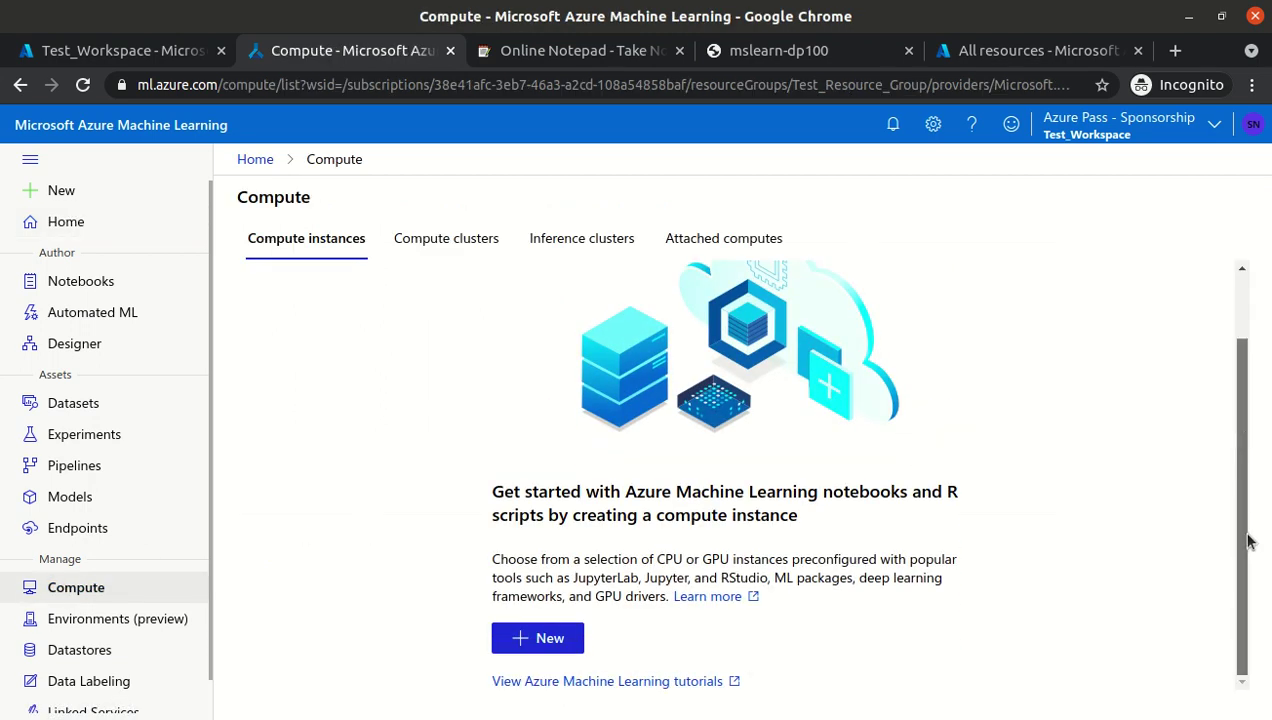
click(441, 245)
click(555, 245)
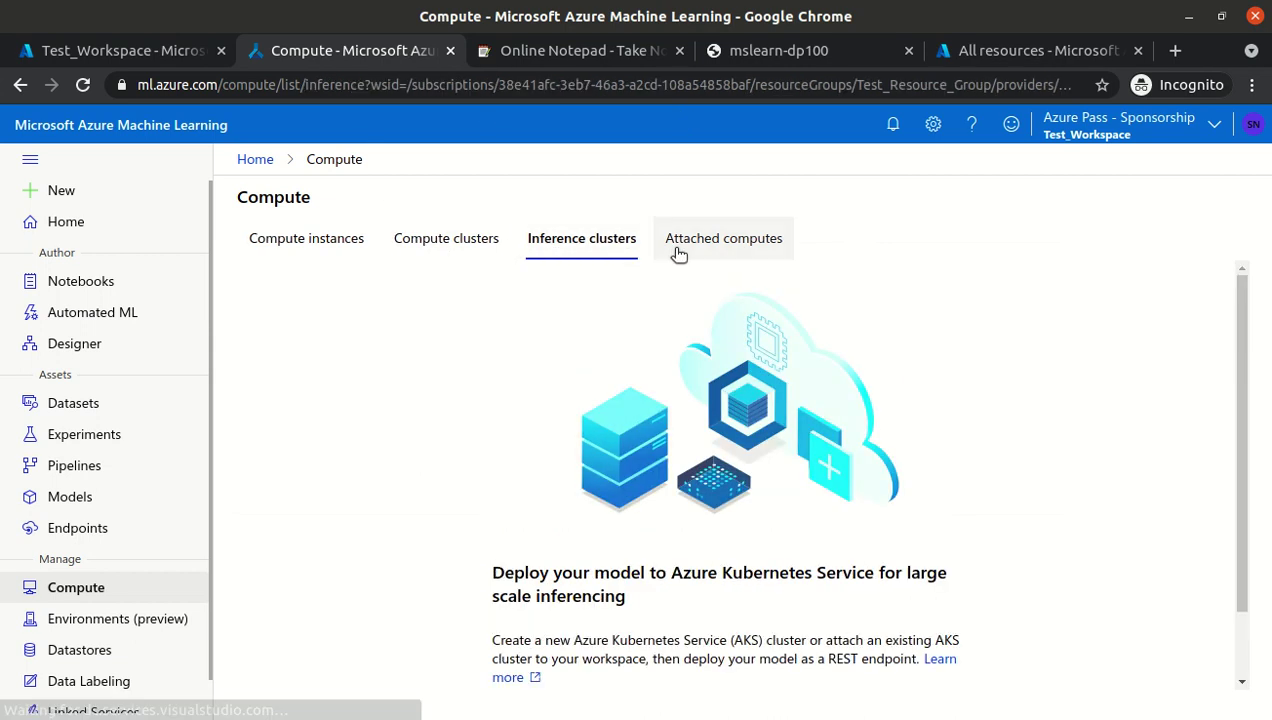
click(690, 245)
click(288, 242)
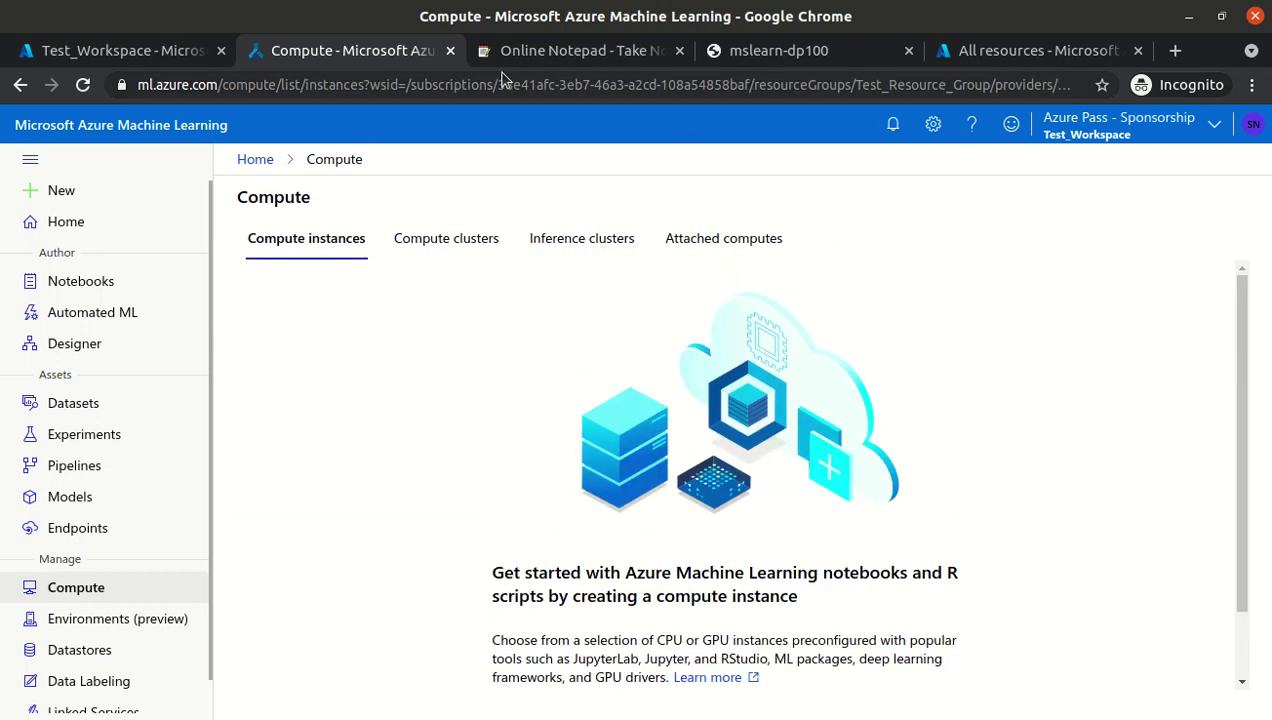
- Switch to the online notepad and replace the whole note with "we have 4 types of compute option"
click(625, 52)
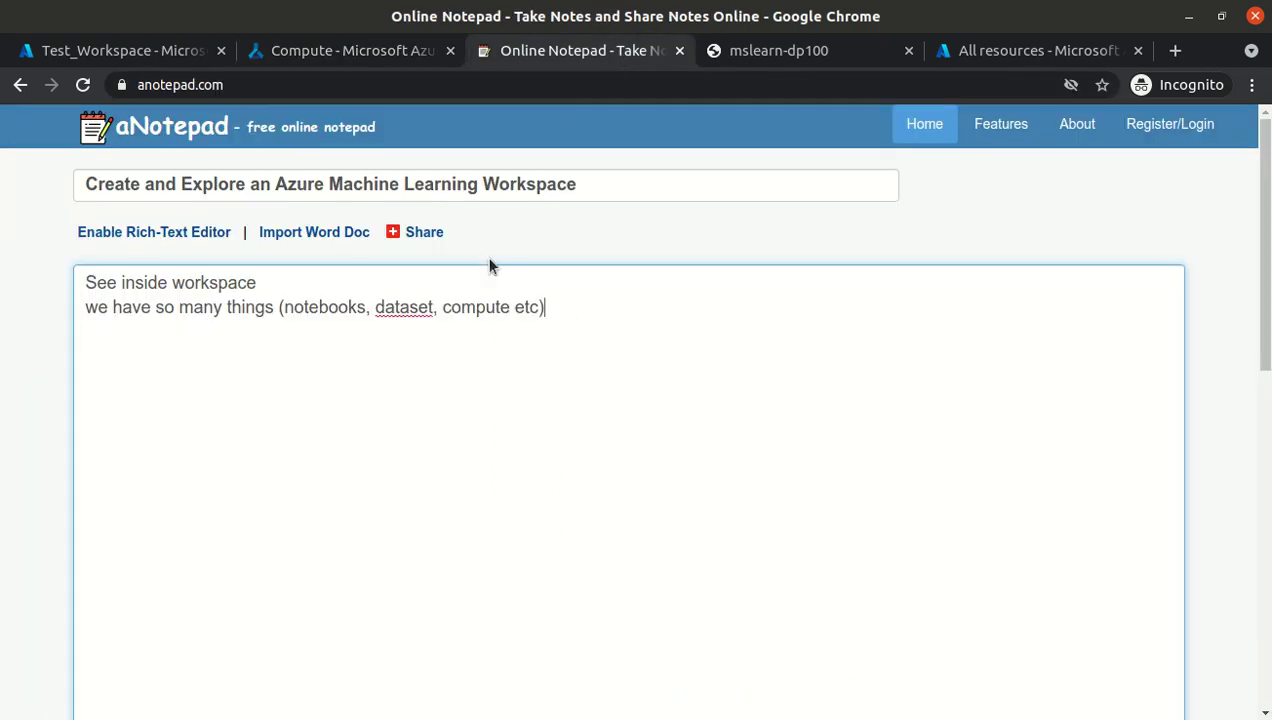
key(ctrl+a)
key(BackSpace)
text(we have)
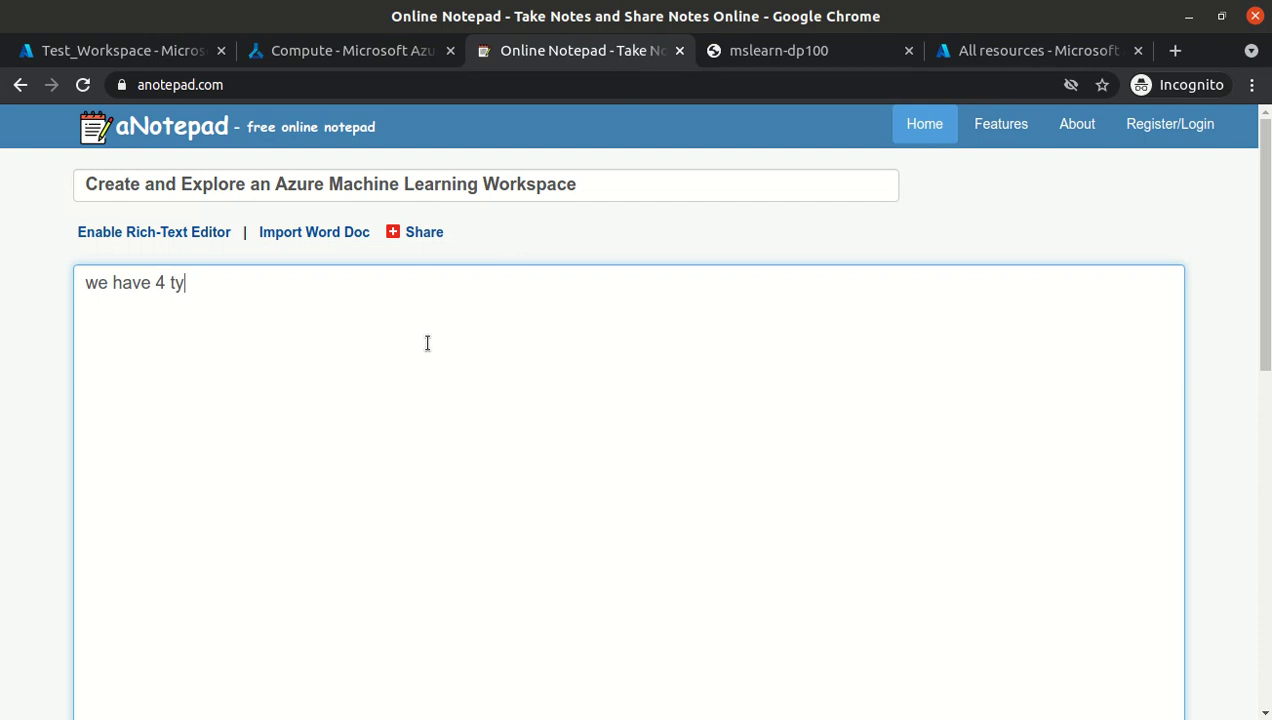
text( 4 type)
key(BackSpace)
text(pes of ompute insta)
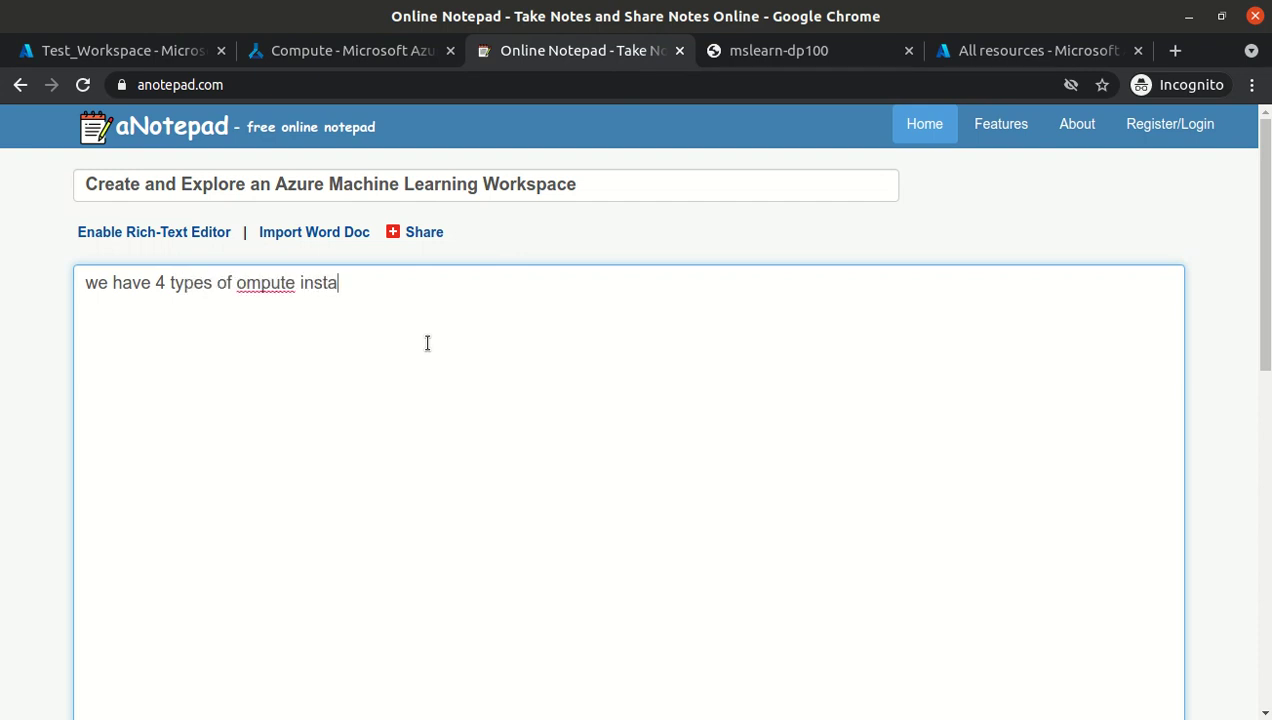
key(BackSpace)
key(BackSpace)
key(BackSpace)
key(BackSpace)
key(BackSpace)
key(BackSpace)
key(BackSpace)
key(BackSpace)
key(BackSpace)
key(BackSpace)
key(BackSpace)
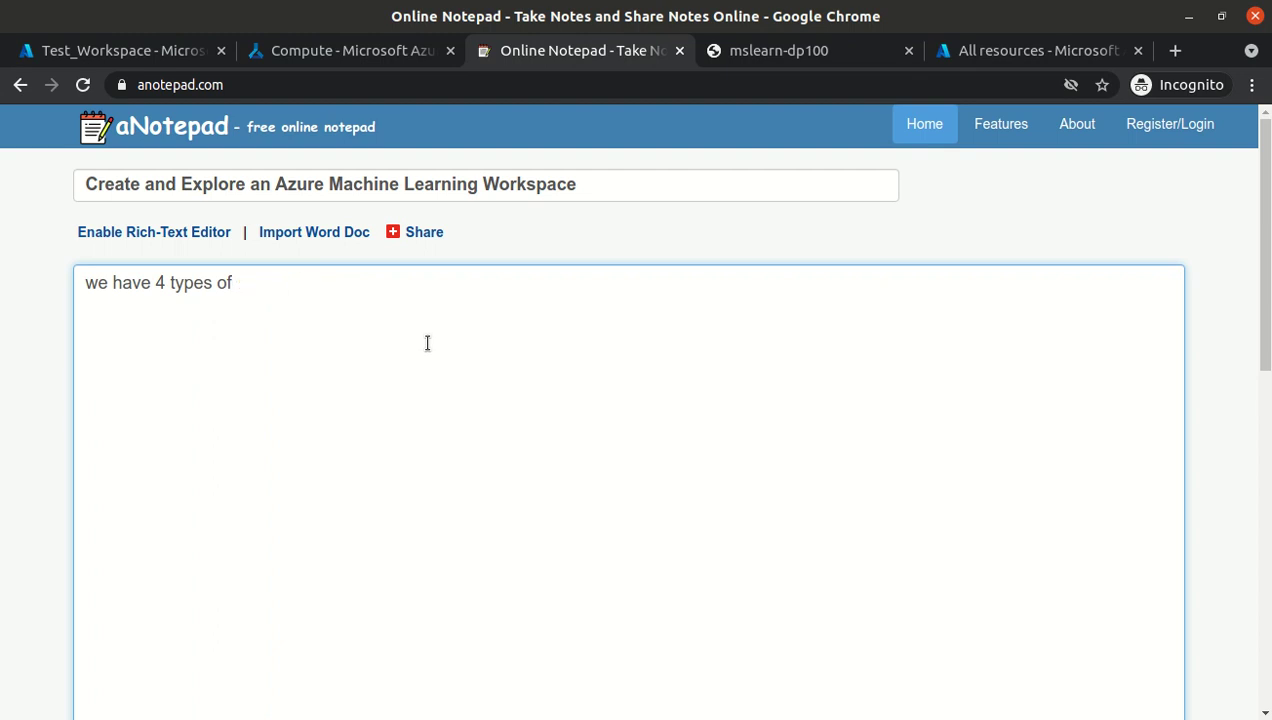
text(com)
text(te option)
- Add "but as of now we will use only first (compute instance)" below a blank line in the note
key(Return)
key(Return)
text(w)
key(BackSpace)
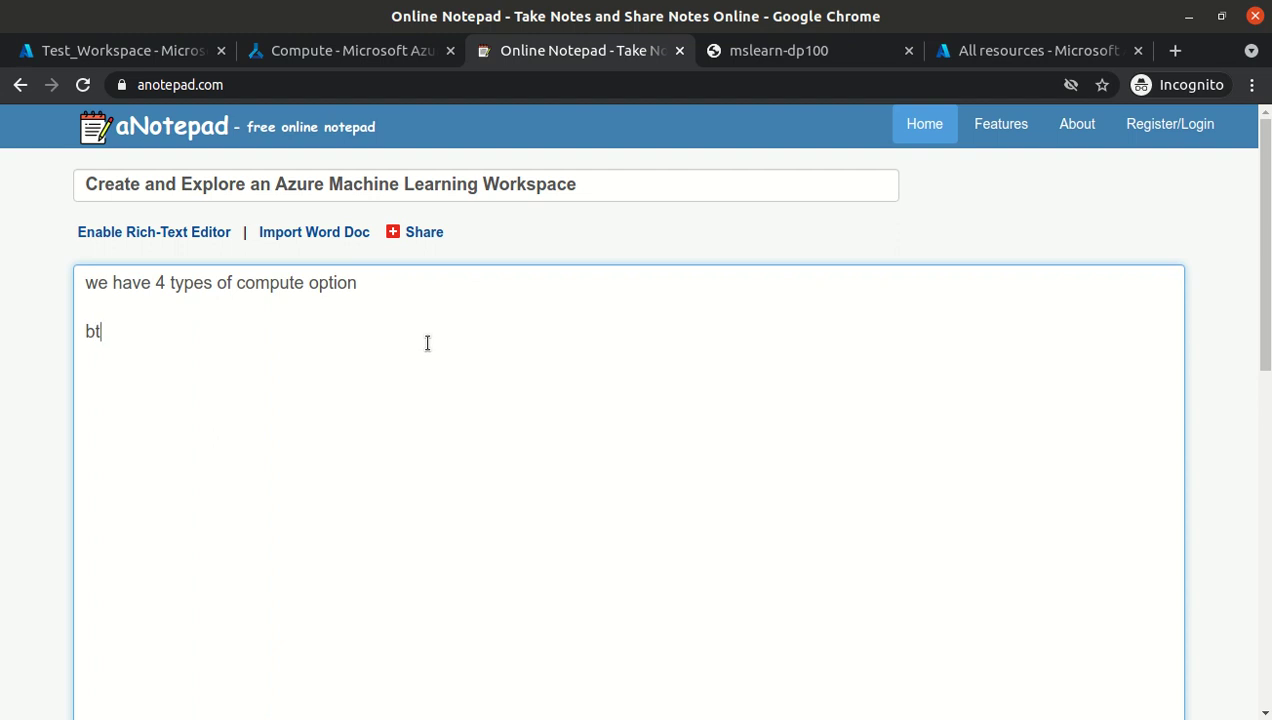
text(but as of now we will use only fir)
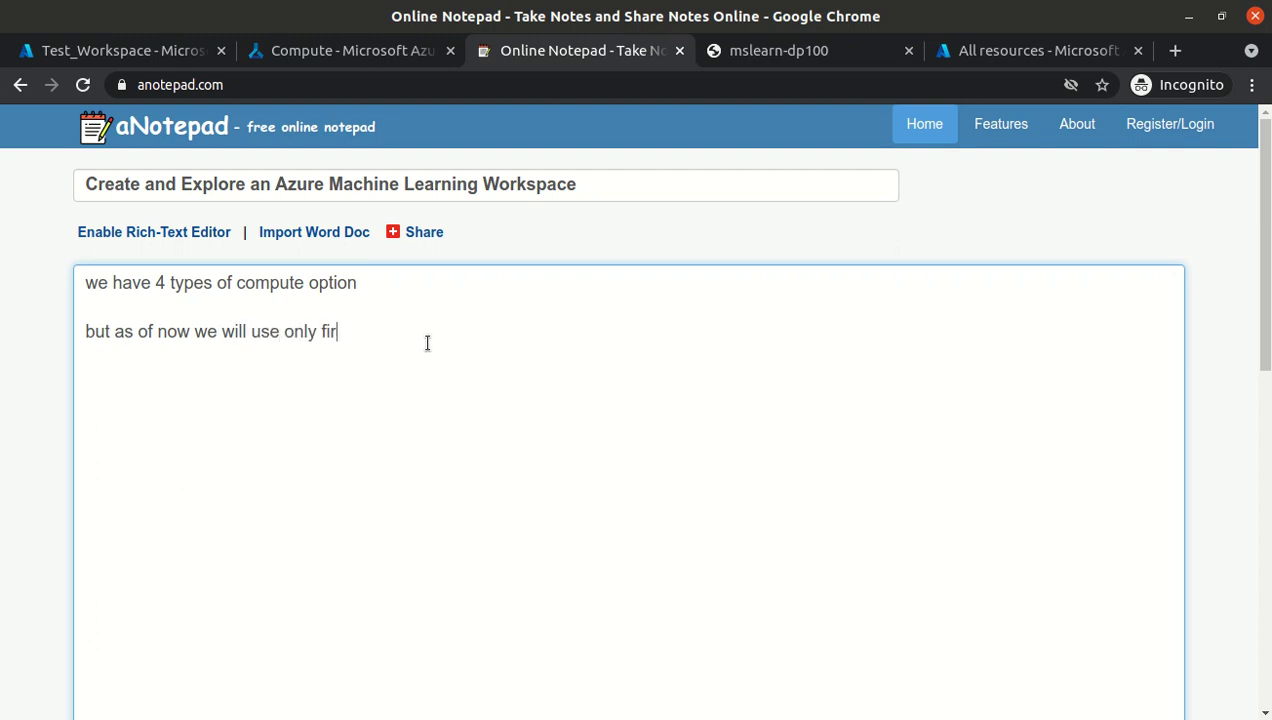
text(st (compute instance)
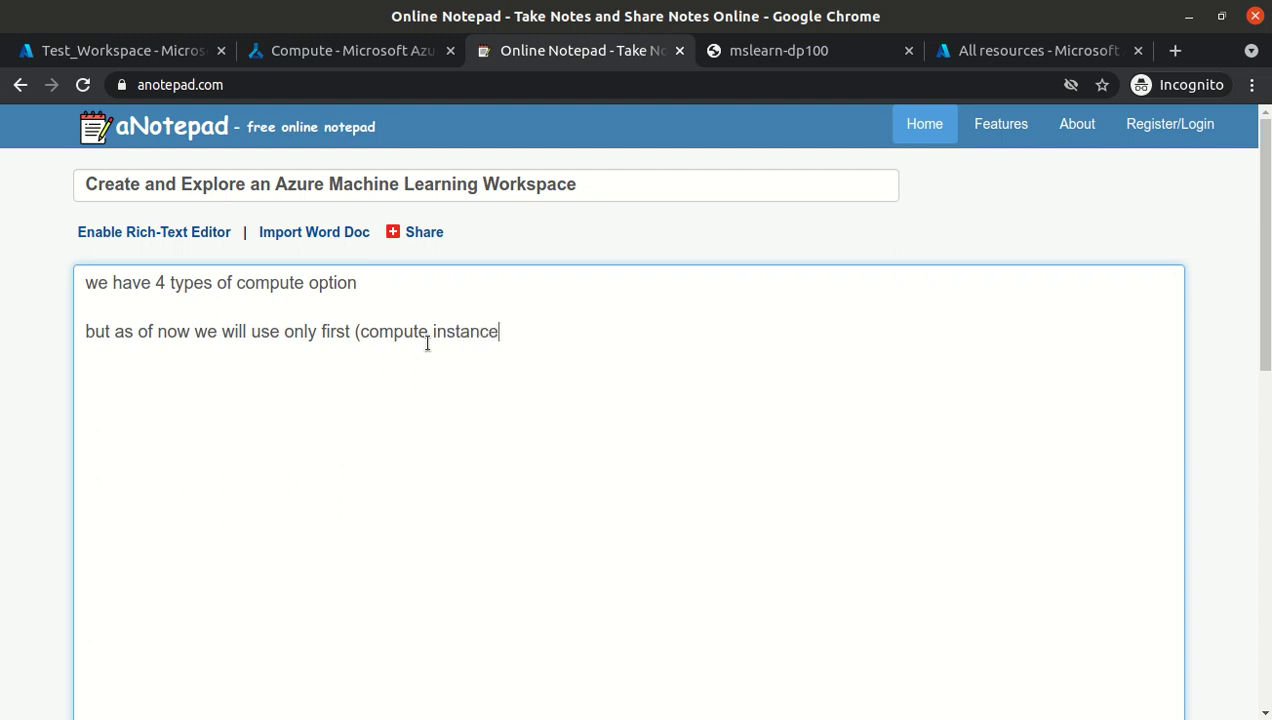
- Add "lets create it - it will create a VM at backend and will install Jupyter lab and jupyter notebook" and "so that we can run our code there"
text()  lets create it - it will create)
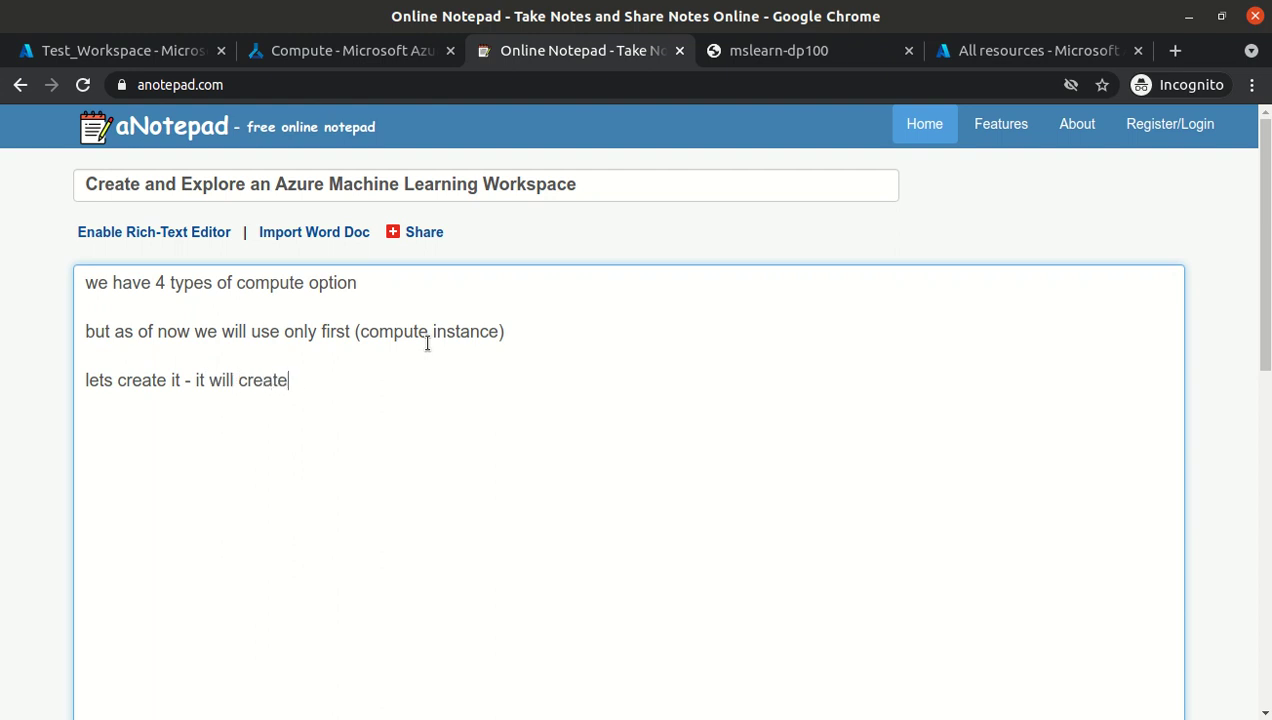
text( a VM at b)
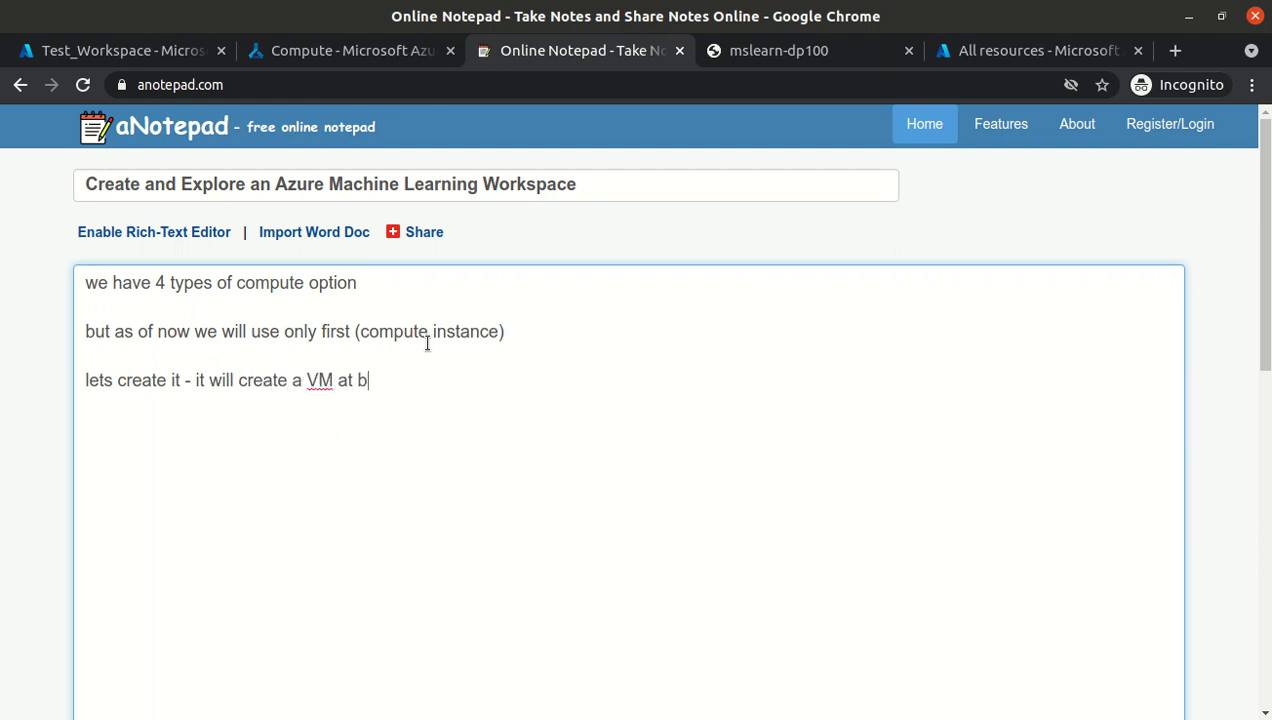
text(ackend and will install Jupyter lab and jupyter notebook)
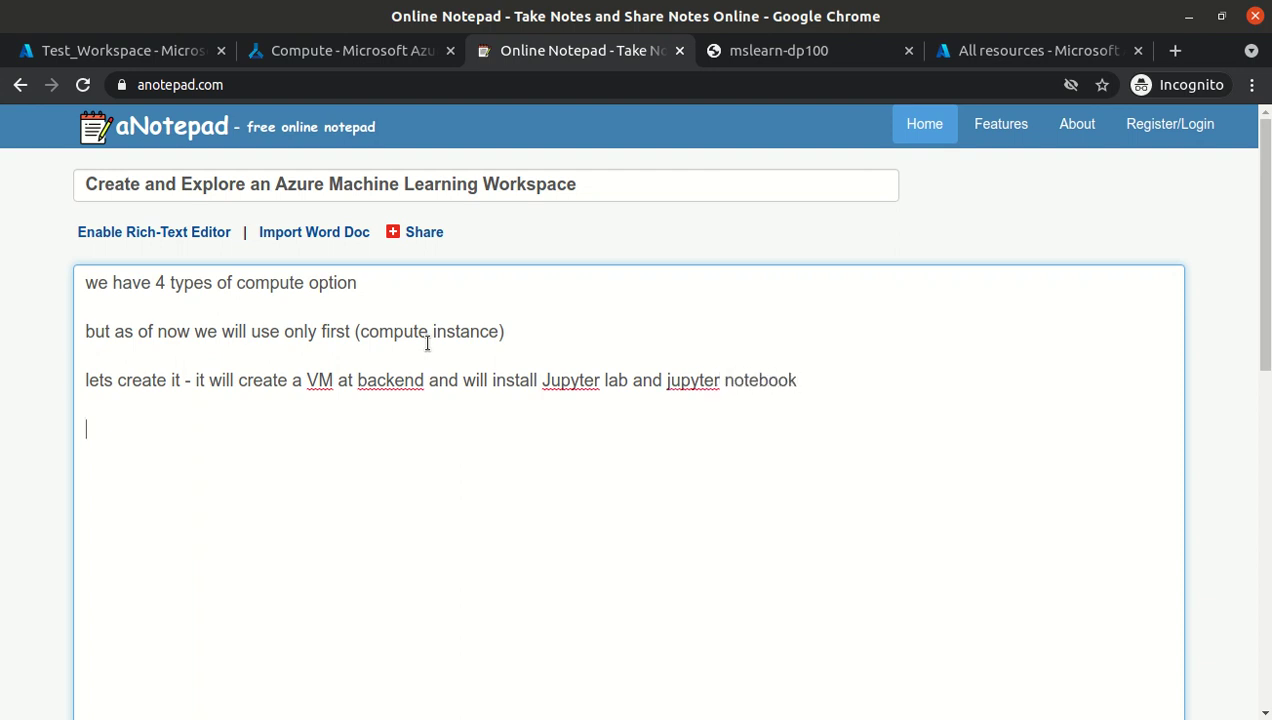
text(  so that we can run our code there)
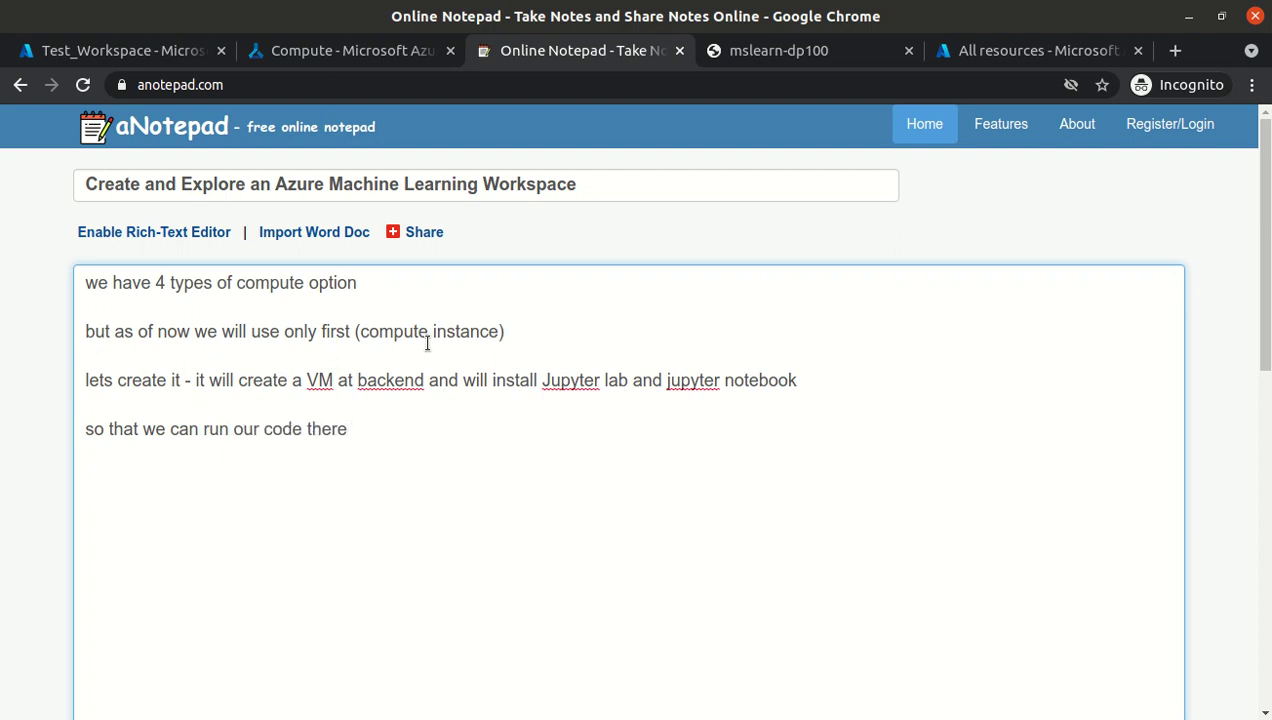
- Clear the whole note, return to the Azure Machine Learning studio and start creating a new compute instance
key(ctrl+a)
key(BackSpace)
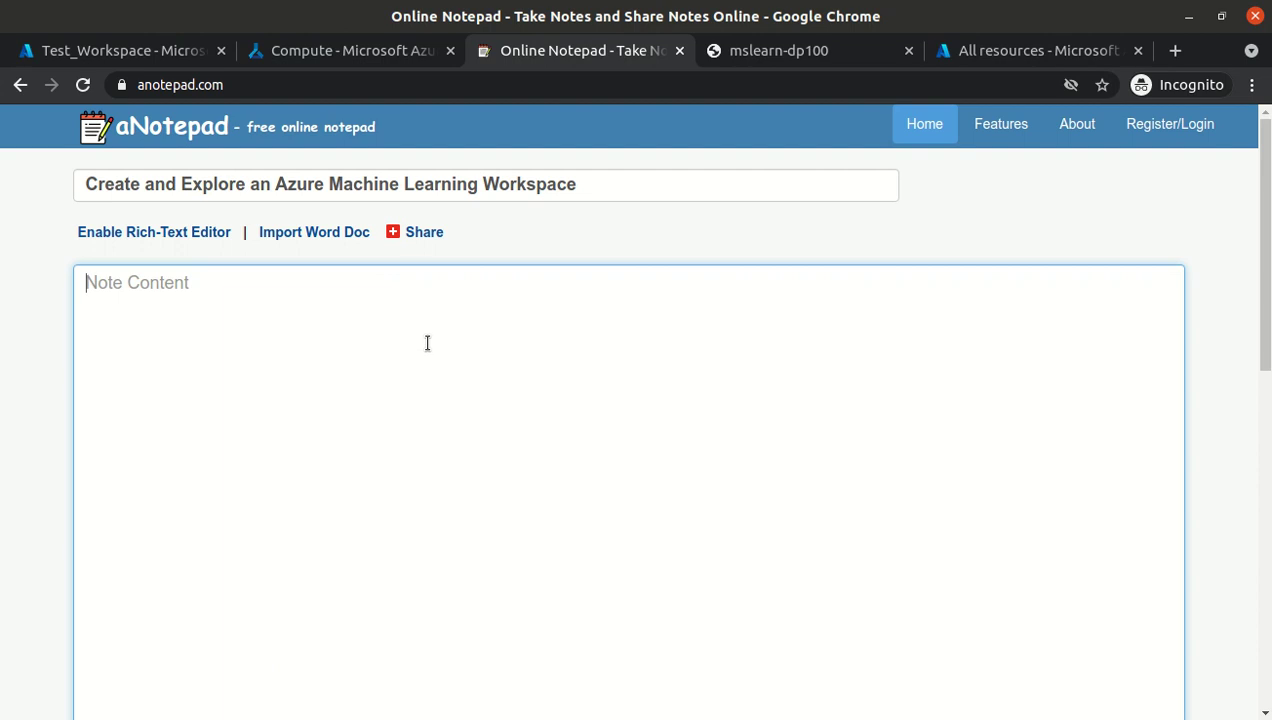
click(279, 54)
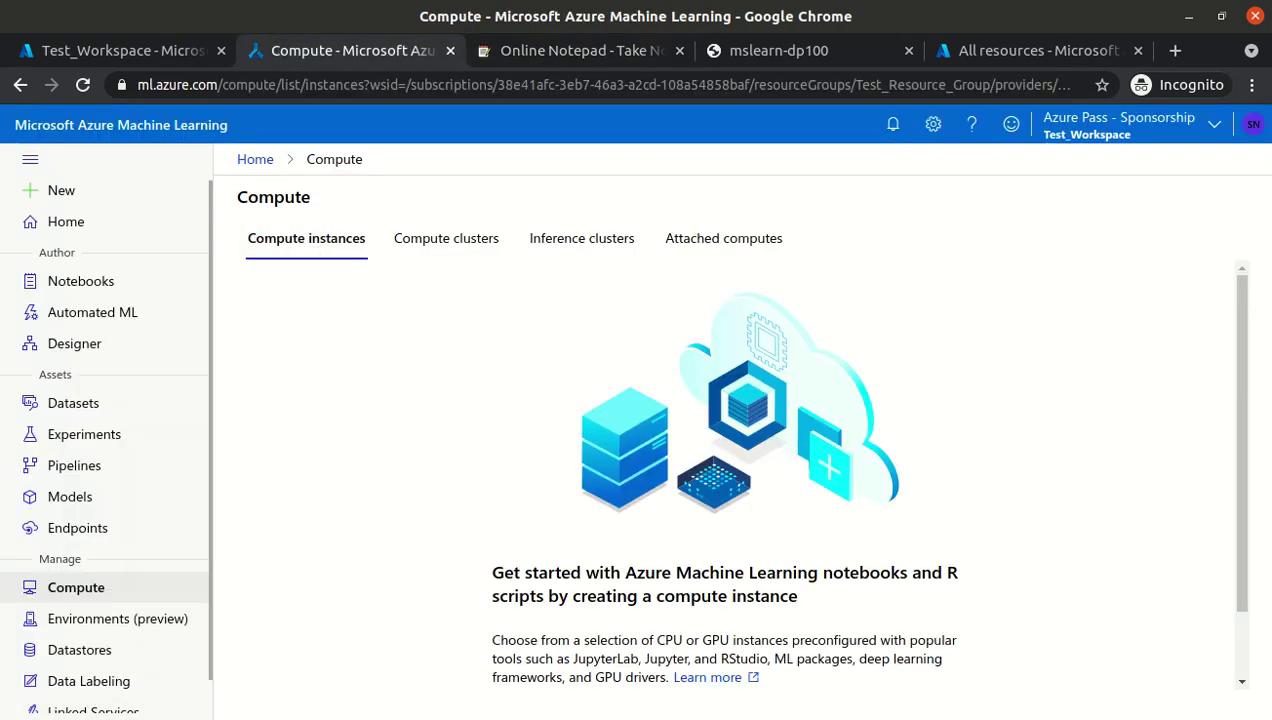
scroll(1240, 412, down, 2)
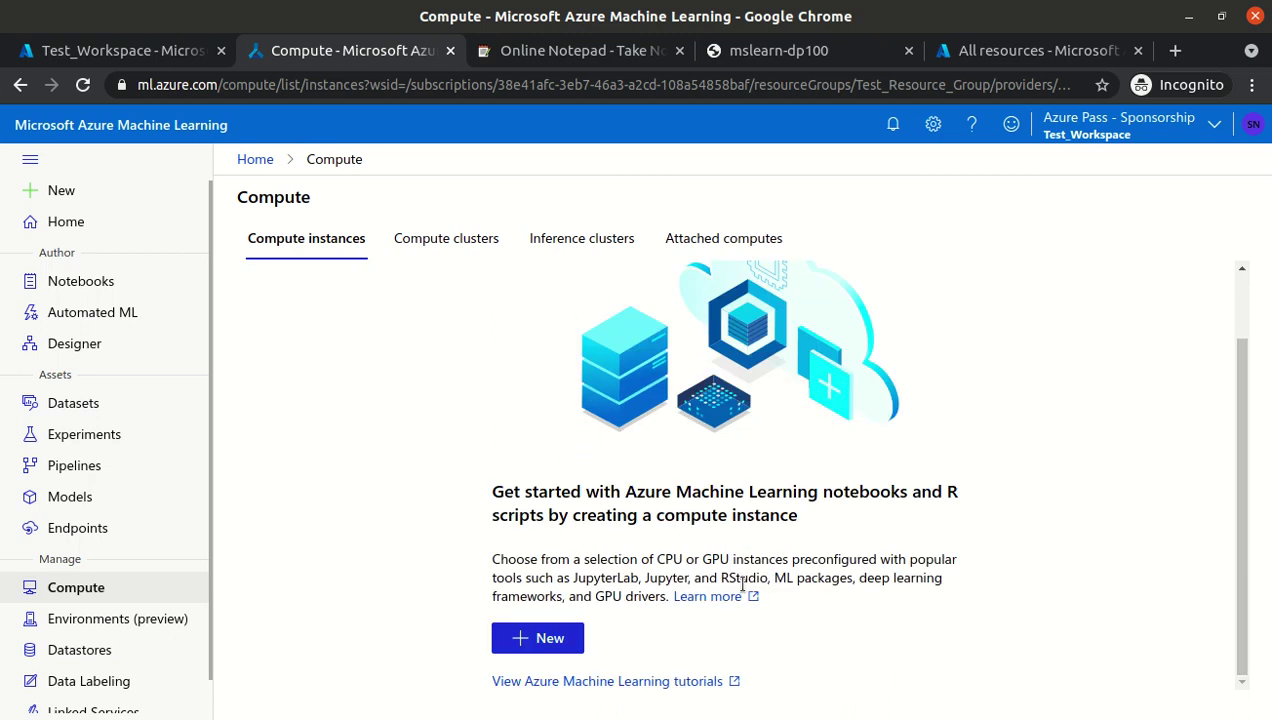
click(563, 650)
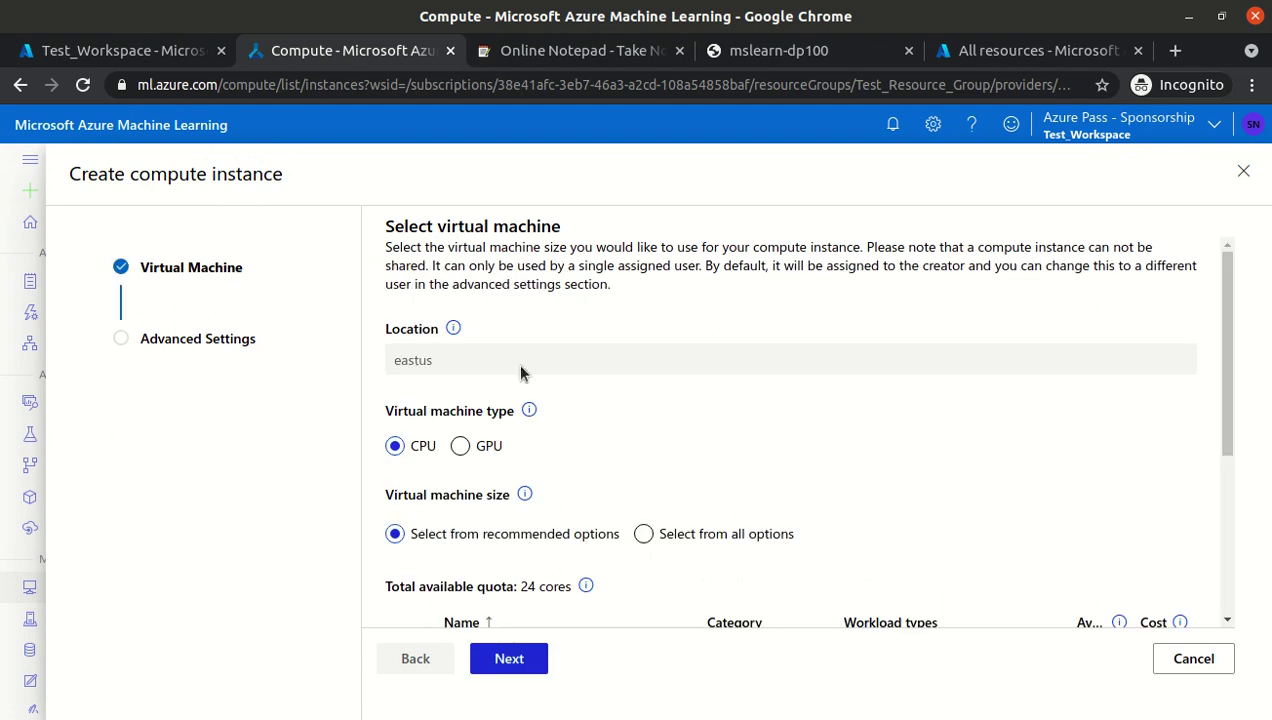
- Switch to the online notepad, write "Location of VM should be same as of your workspace", and clear the note
click(586, 52)
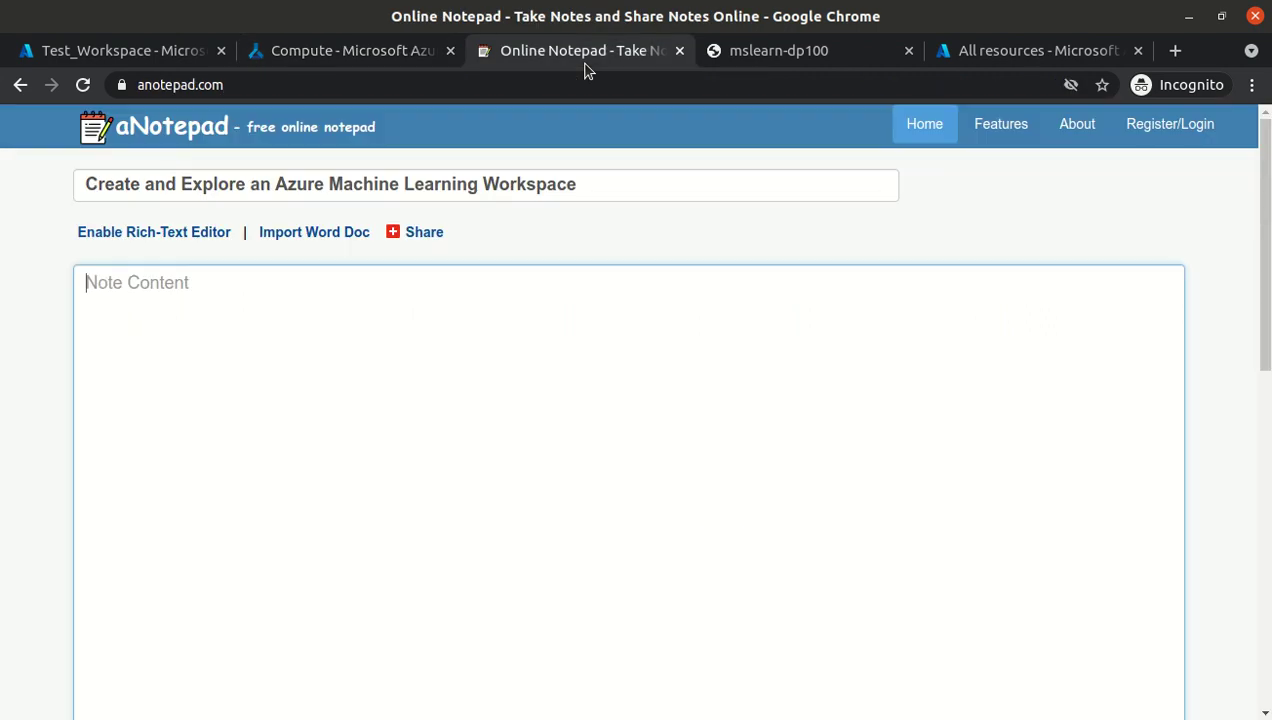
text(Locatio)
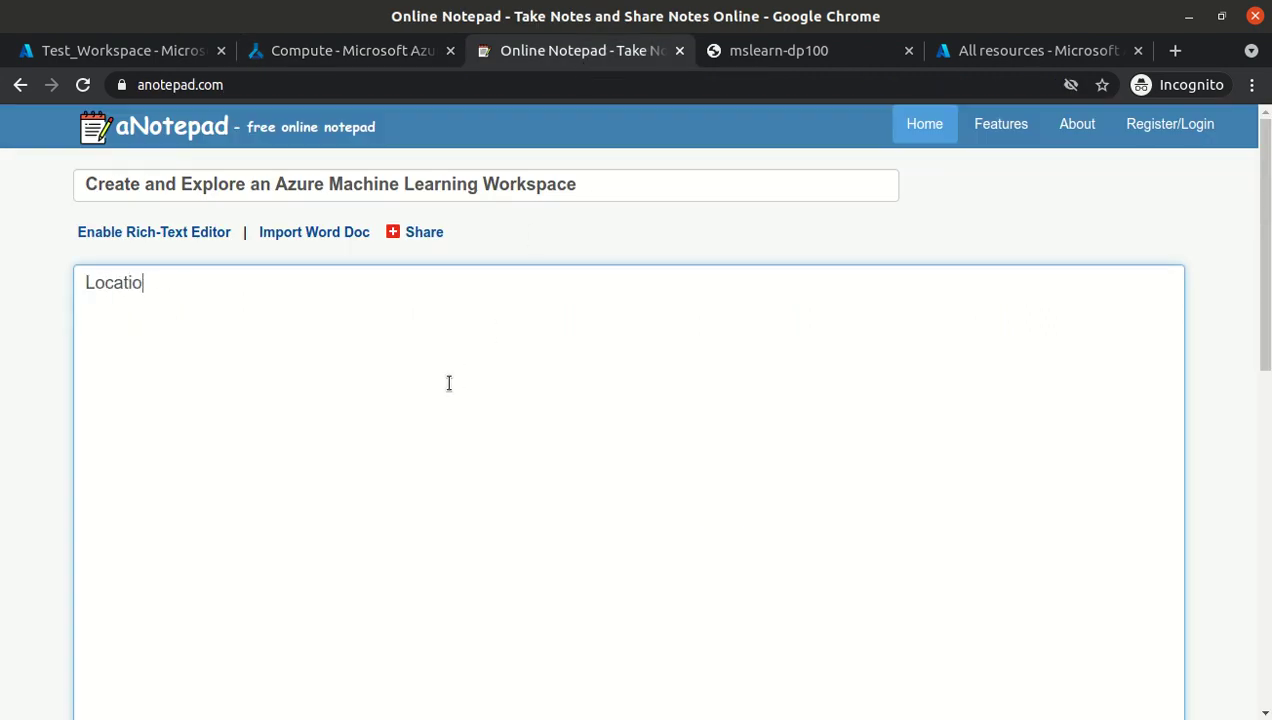
text(n of VM shou)
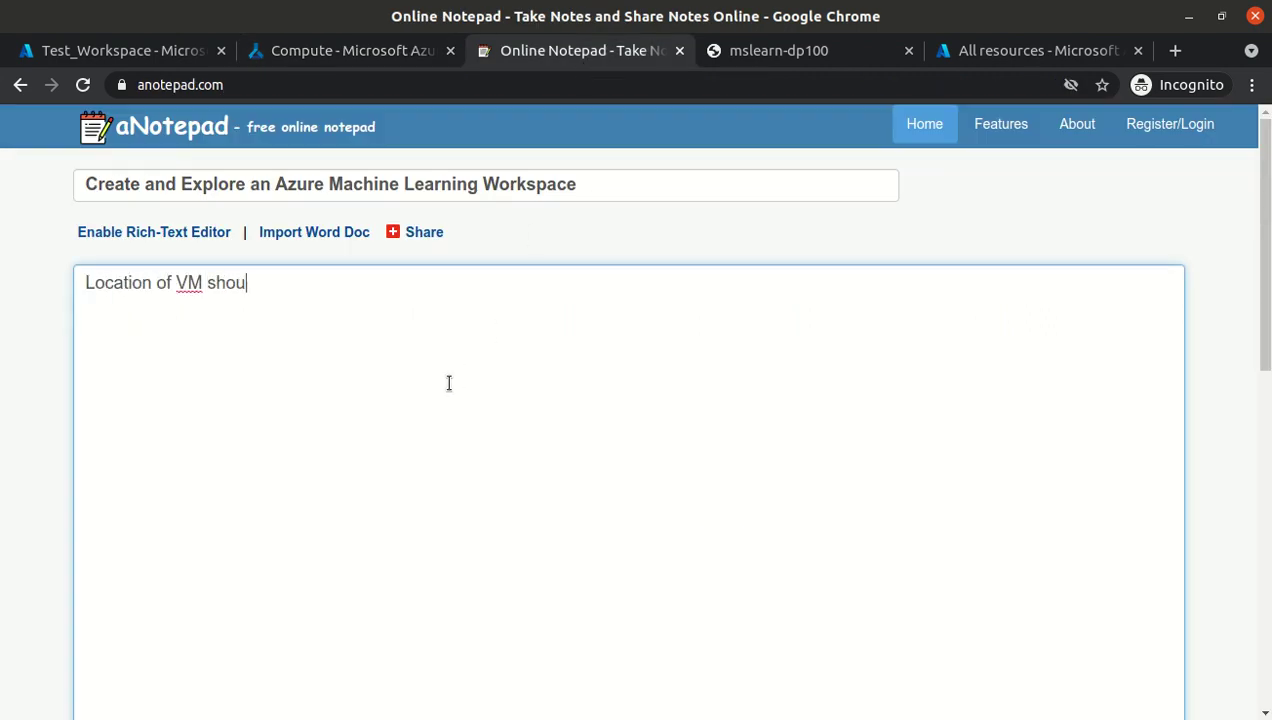
text(ld be same )
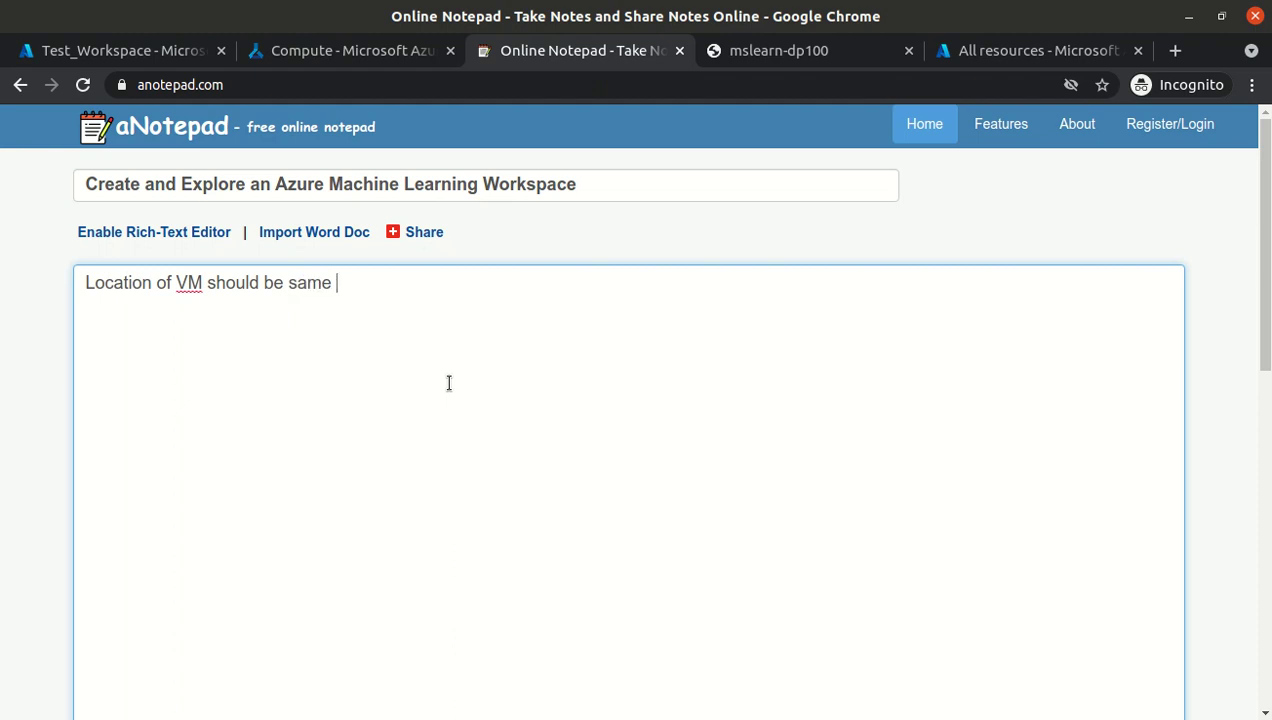
text(as of your workspace)
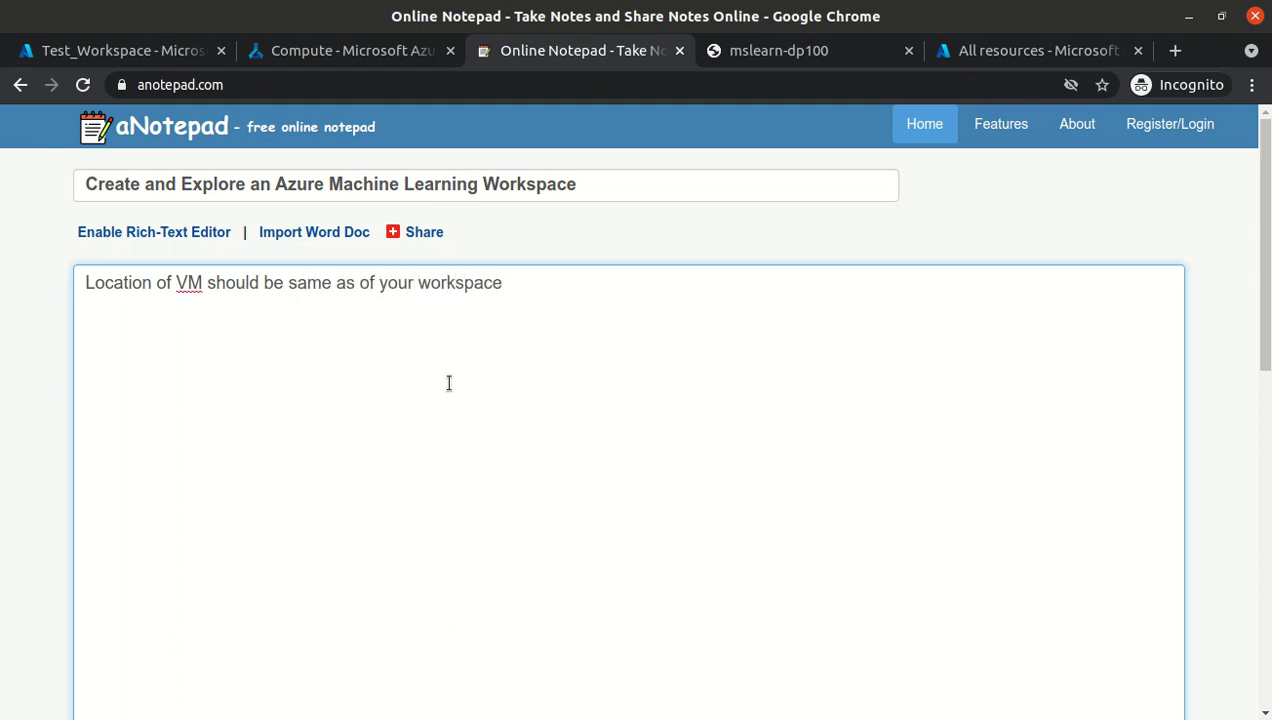
key(ctrl+a)
key(BackSpace)
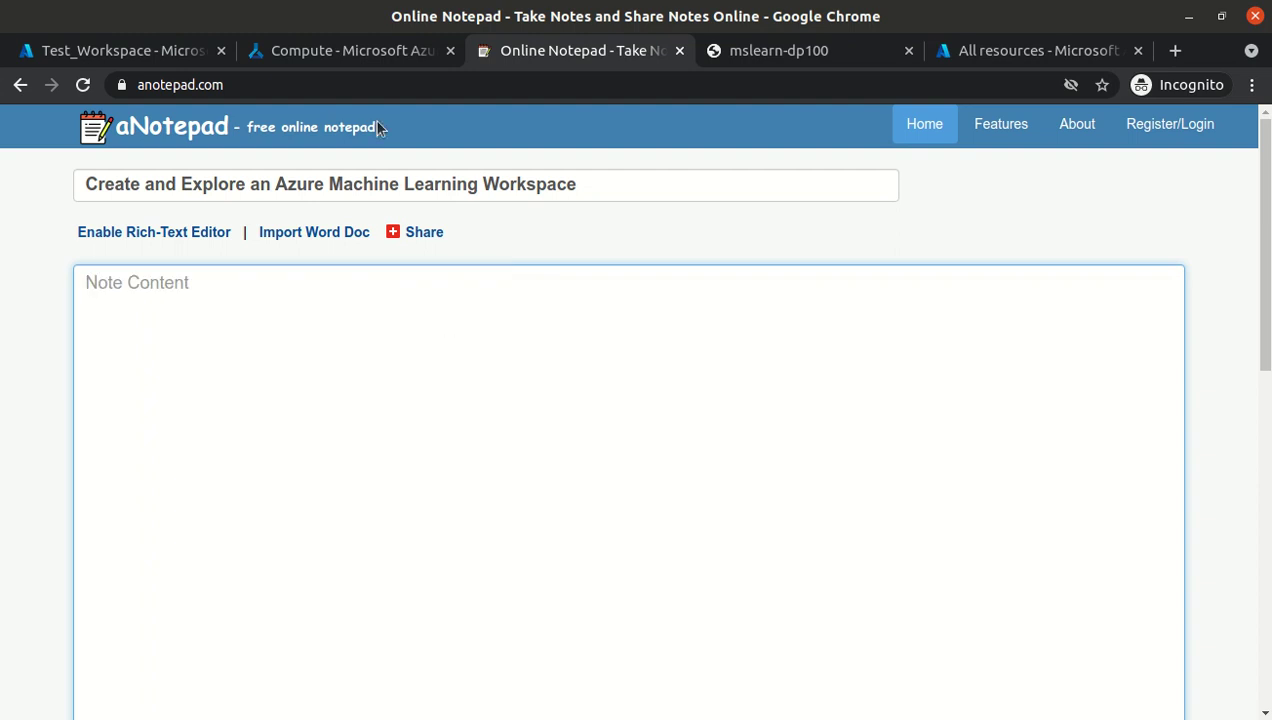
- Look over the studio's virtual machine options, and read the "Create a compute instance" section and its settings in the mslearn-dp100 instructions
click(347, 53)
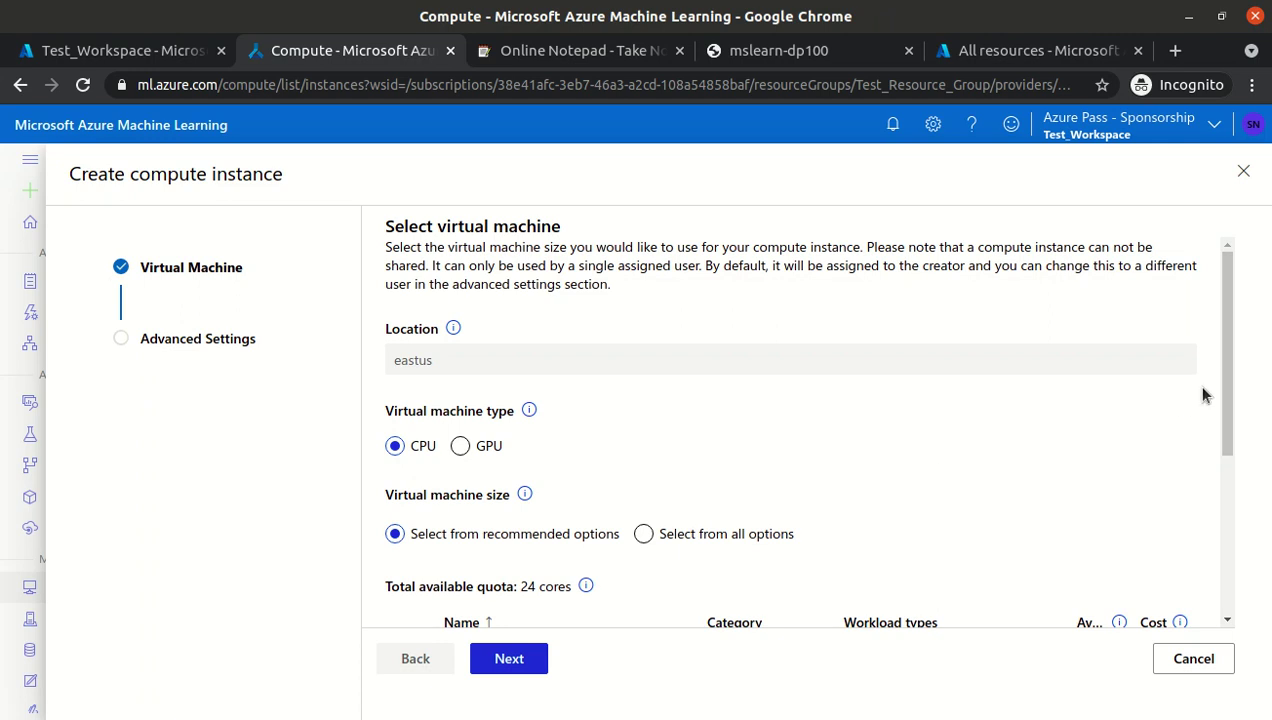
drag(1220, 371, 1230, 471)
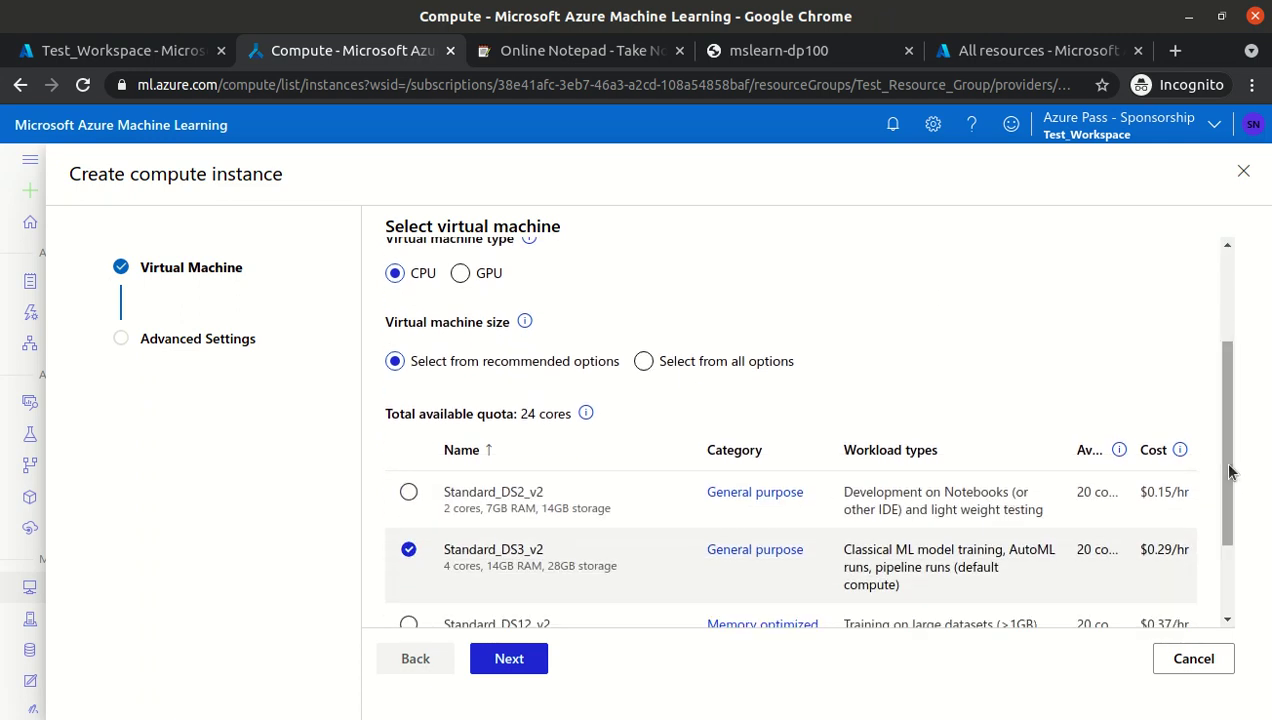
click(757, 50)
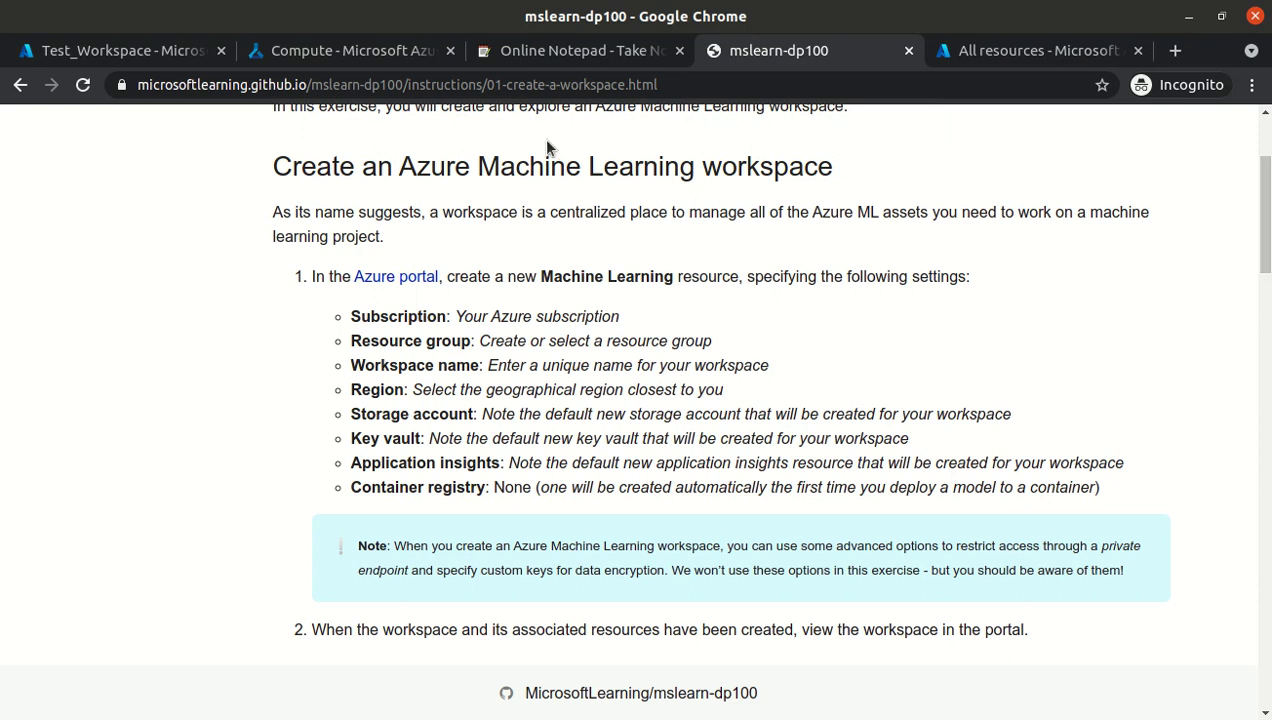
scroll(1266, 333, down, 5)
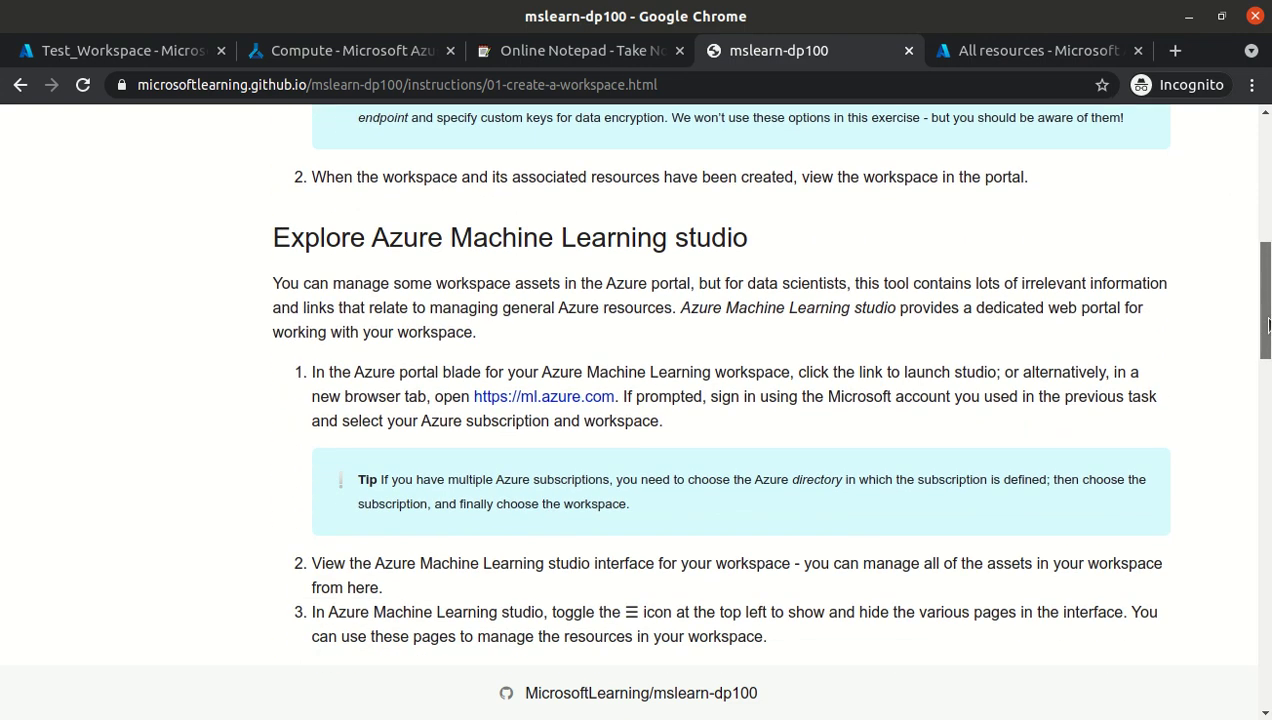
drag(1266, 333, 1263, 432)
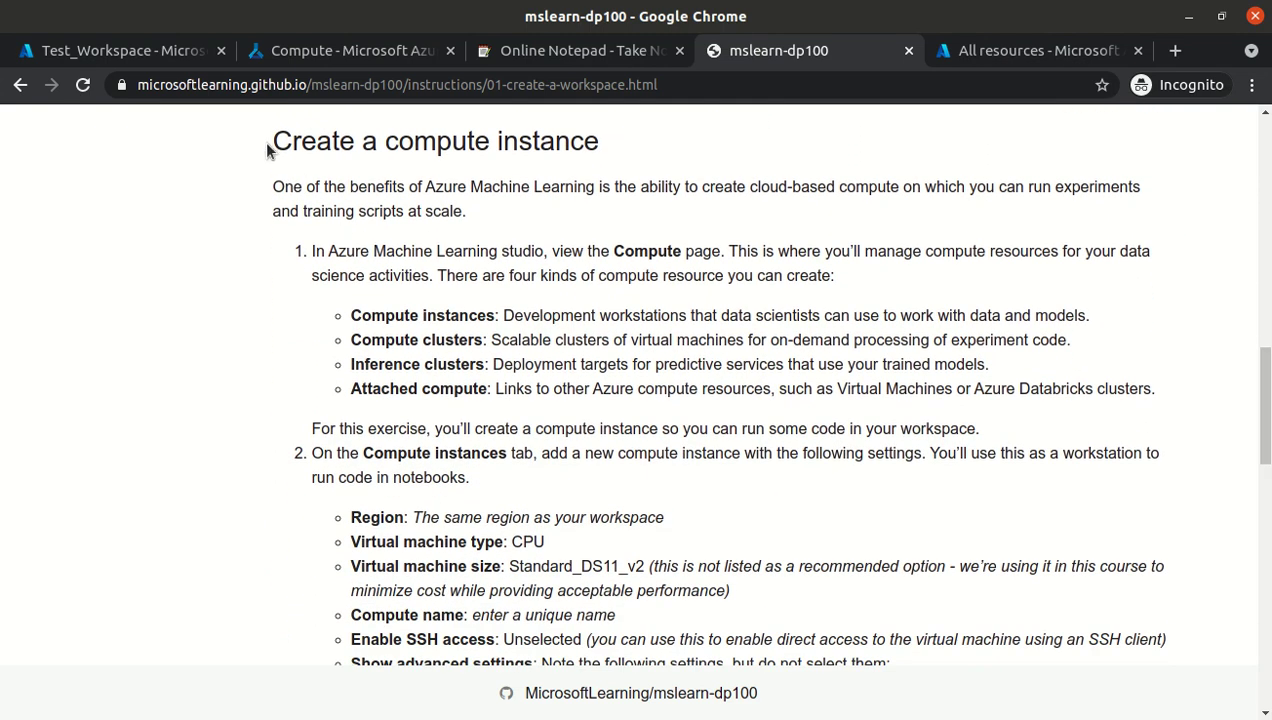
drag(276, 141, 598, 145)
click(598, 145)
drag(446, 275, 628, 392)
click(676, 388)
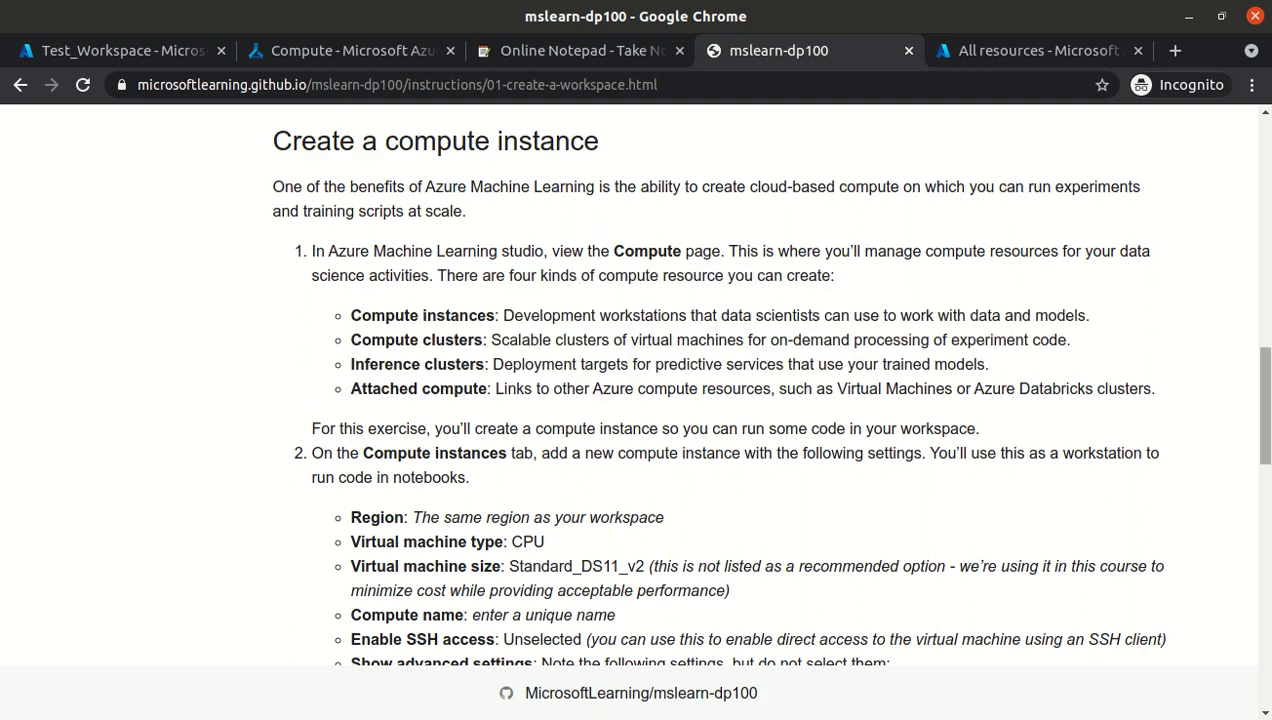
scroll(894, 362, down, 5)
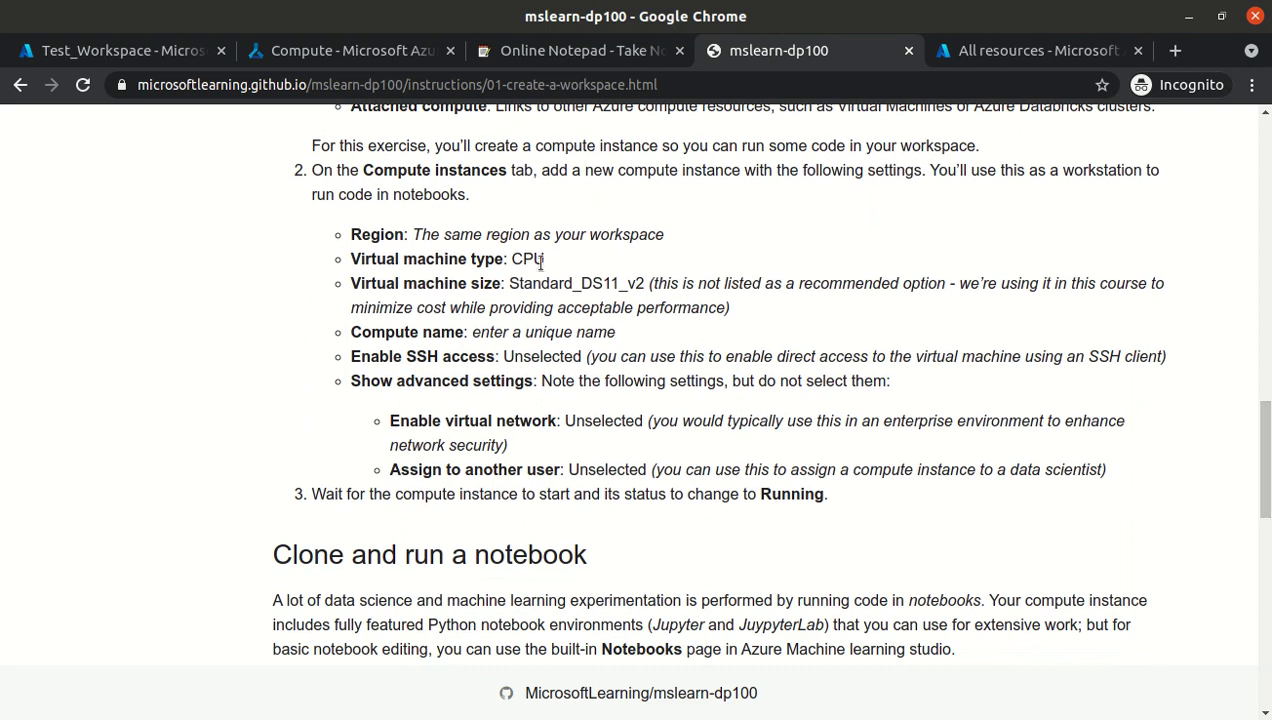
double_click(524, 259)
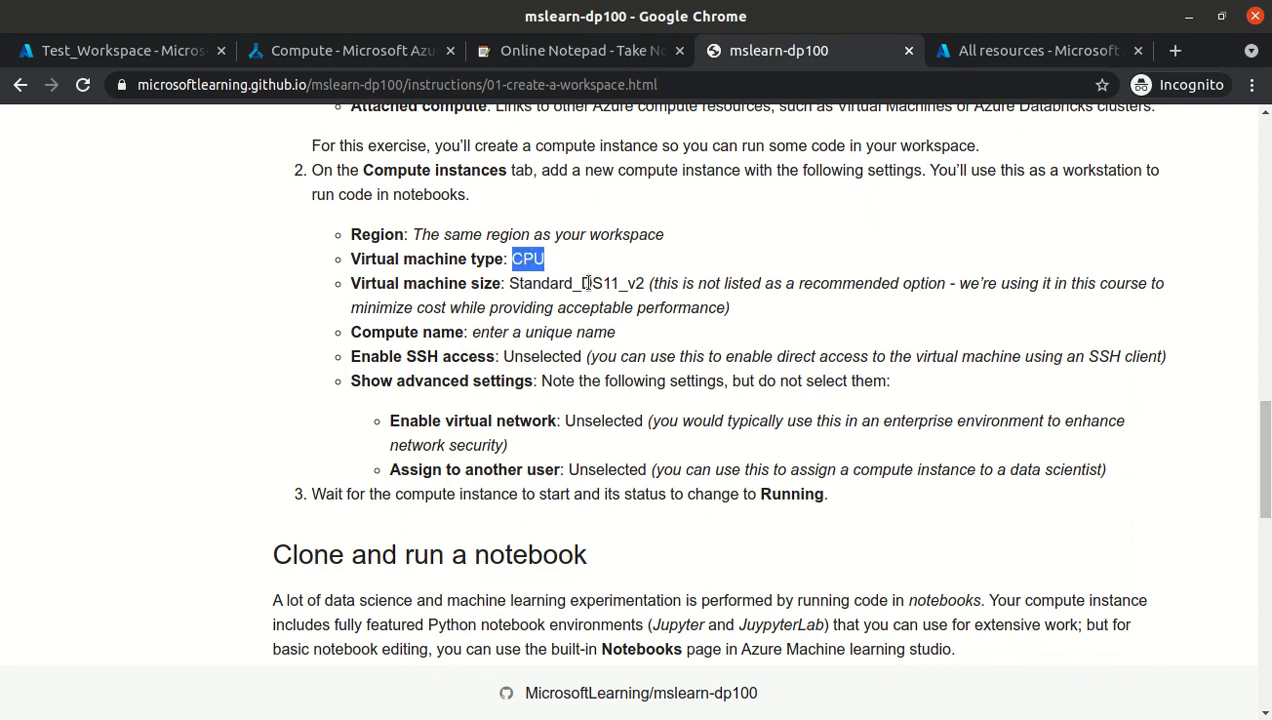
drag(509, 284, 643, 283)
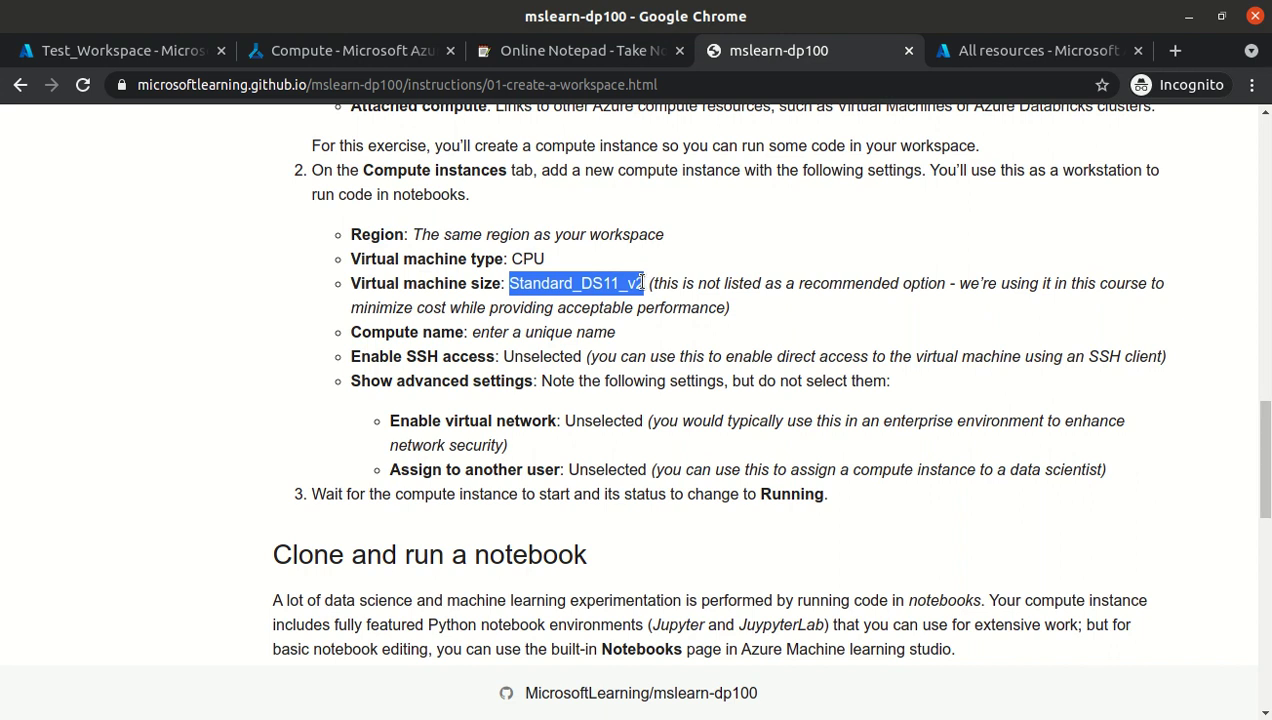
- Return to the studio and examine the recommended virtual machine sizes and their hourly costs
click(285, 50)
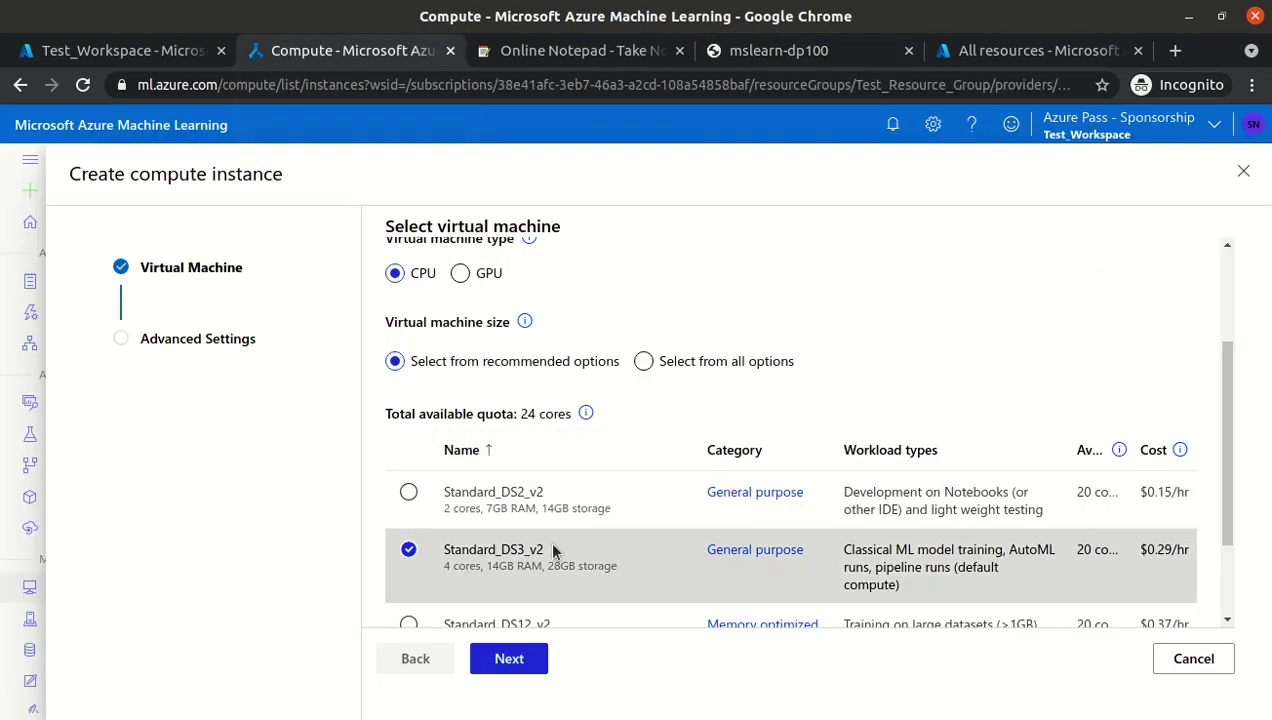
mouse_move(1190, 456)
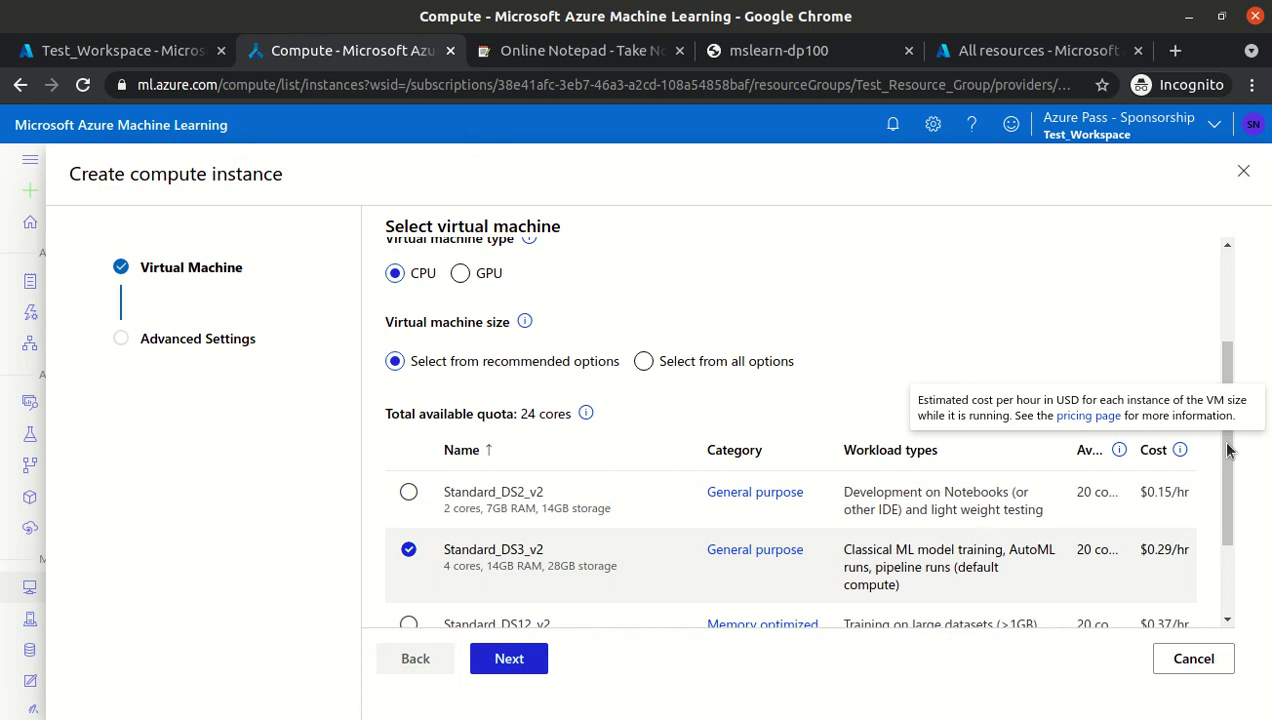
scroll(1228, 500, down, 2)
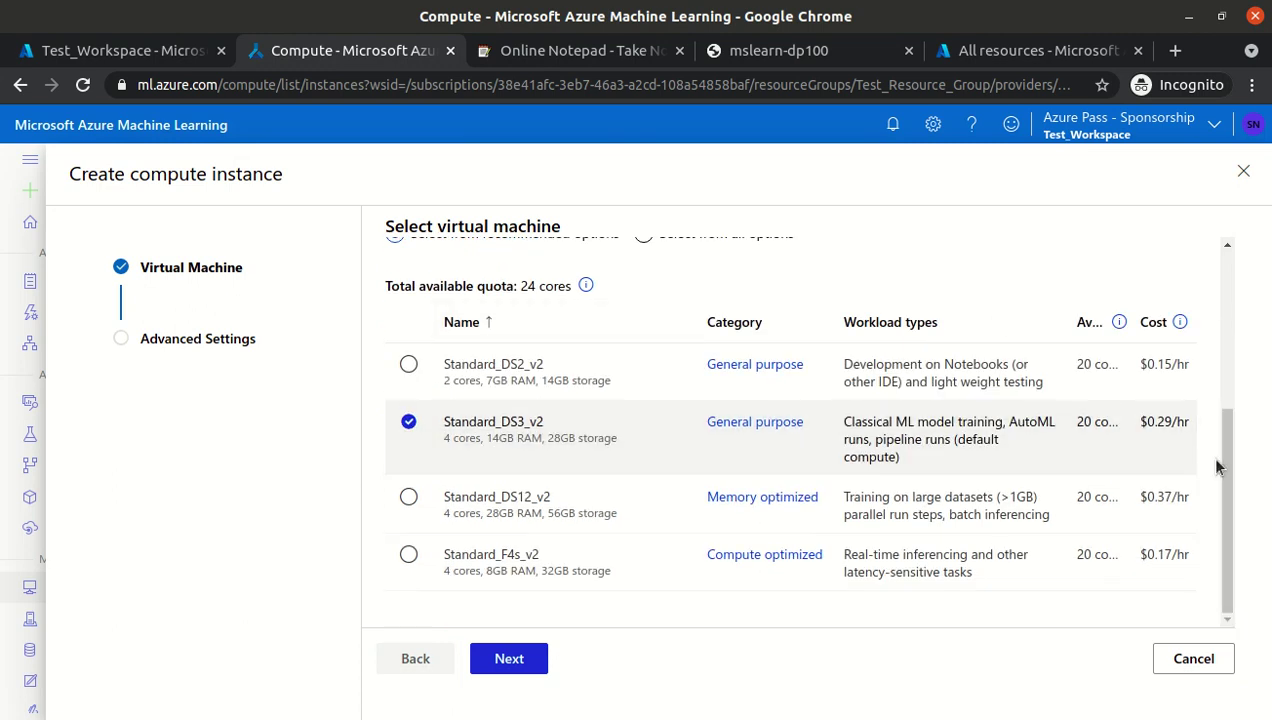
key(ctrl+a)
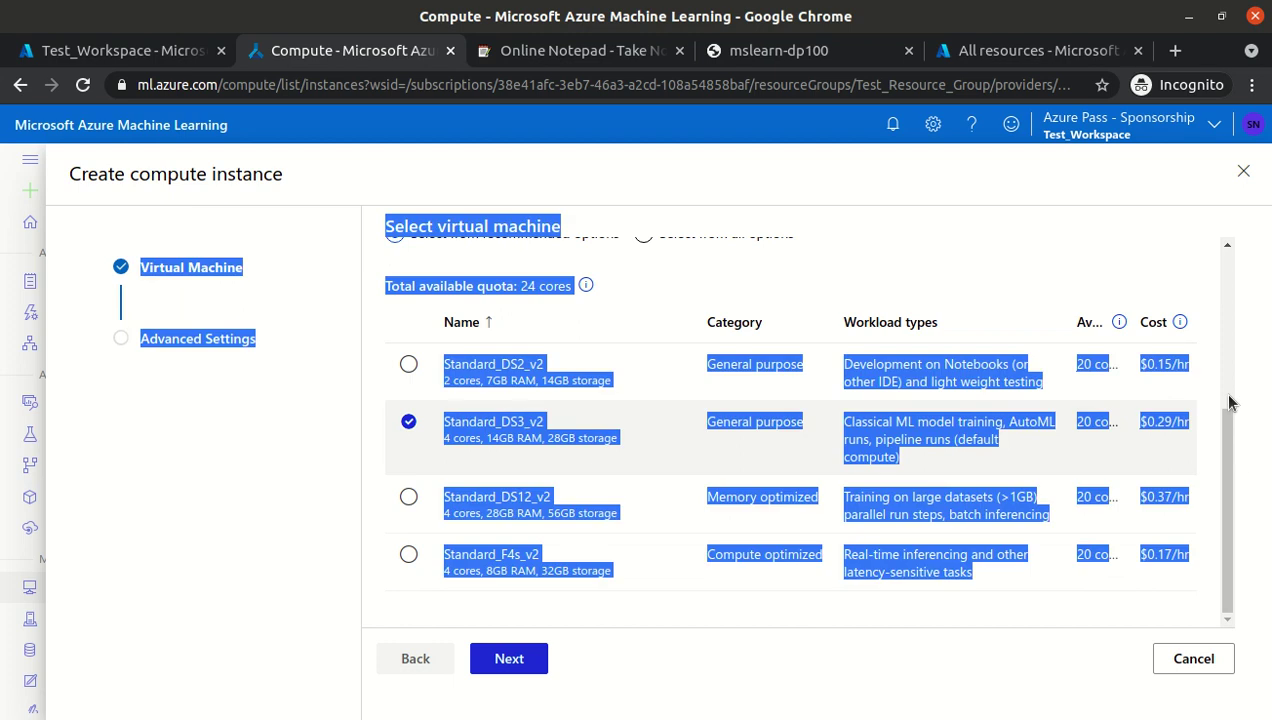
scroll(1230, 402, up, 3)
click(815, 400)
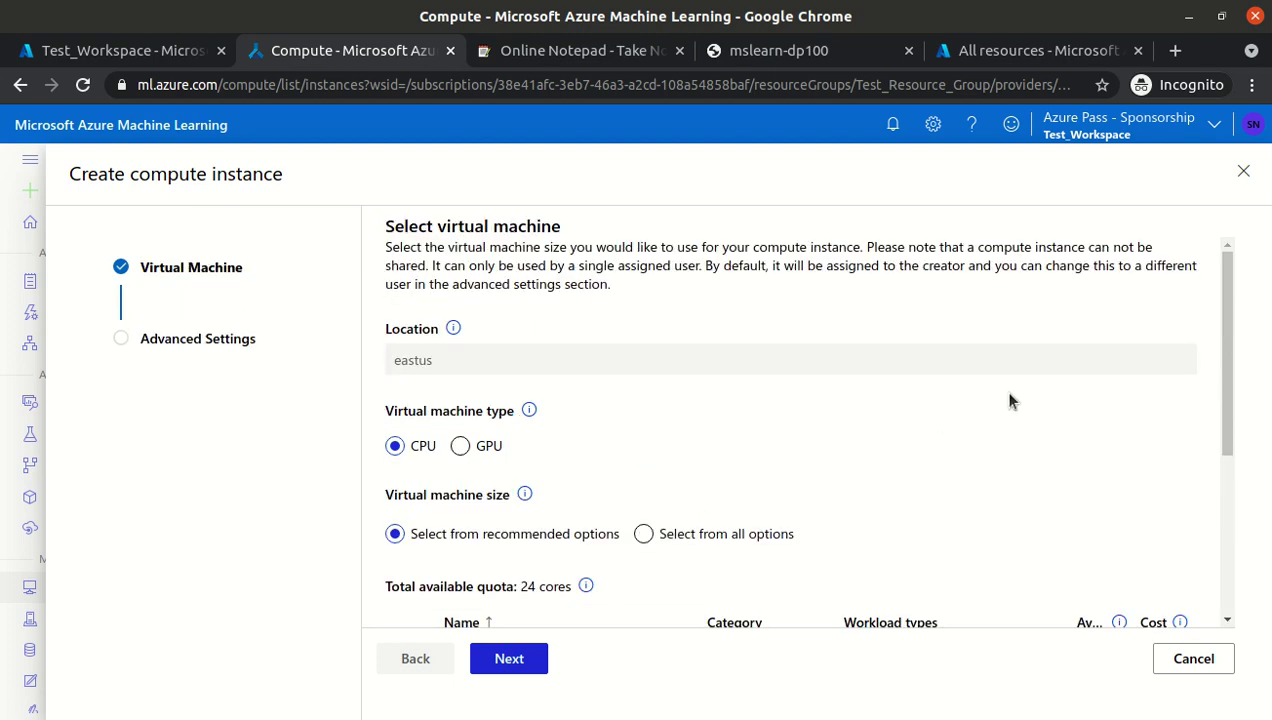
- Show all virtual machine sizes and select Standard_DS11_v2, checking the size against the mslearn-dp100 instructions
click(645, 534)
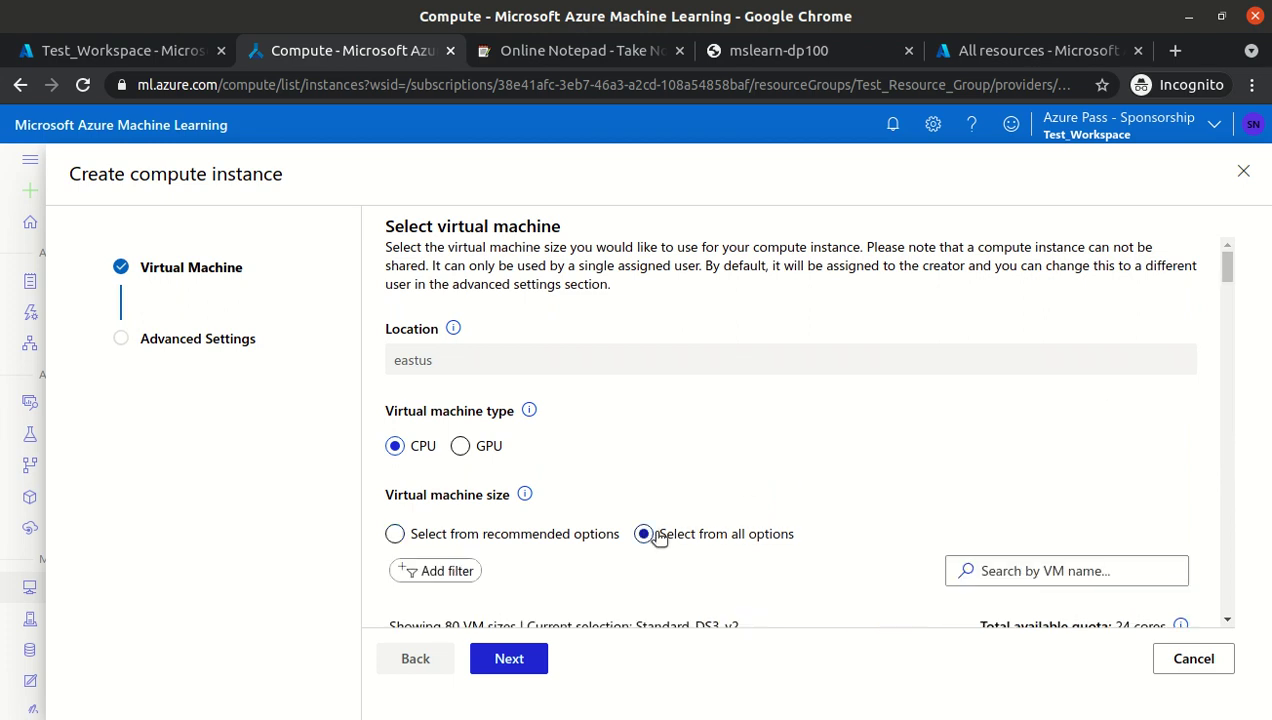
click(1228, 621)
click(1228, 621)
click(1228, 621)
click(1228, 621)
click(1228, 621)
click(1228, 621)
click(1228, 621)
click(1228, 621)
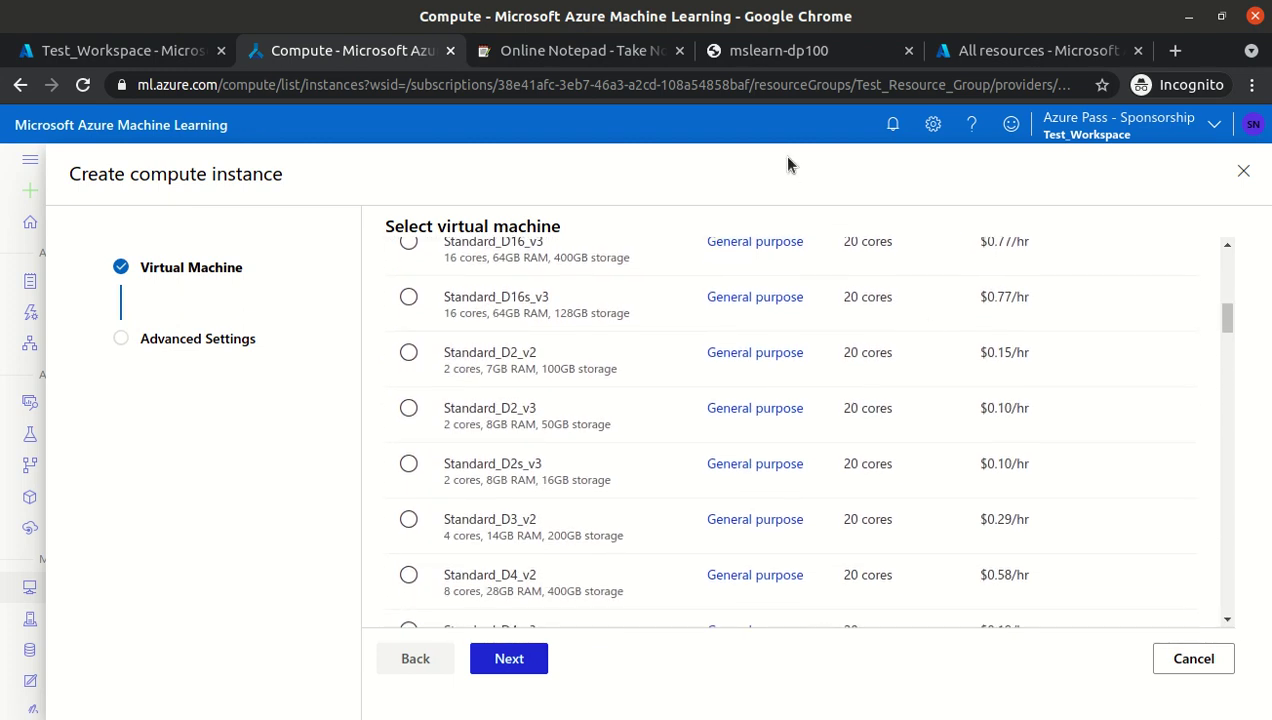
click(760, 50)
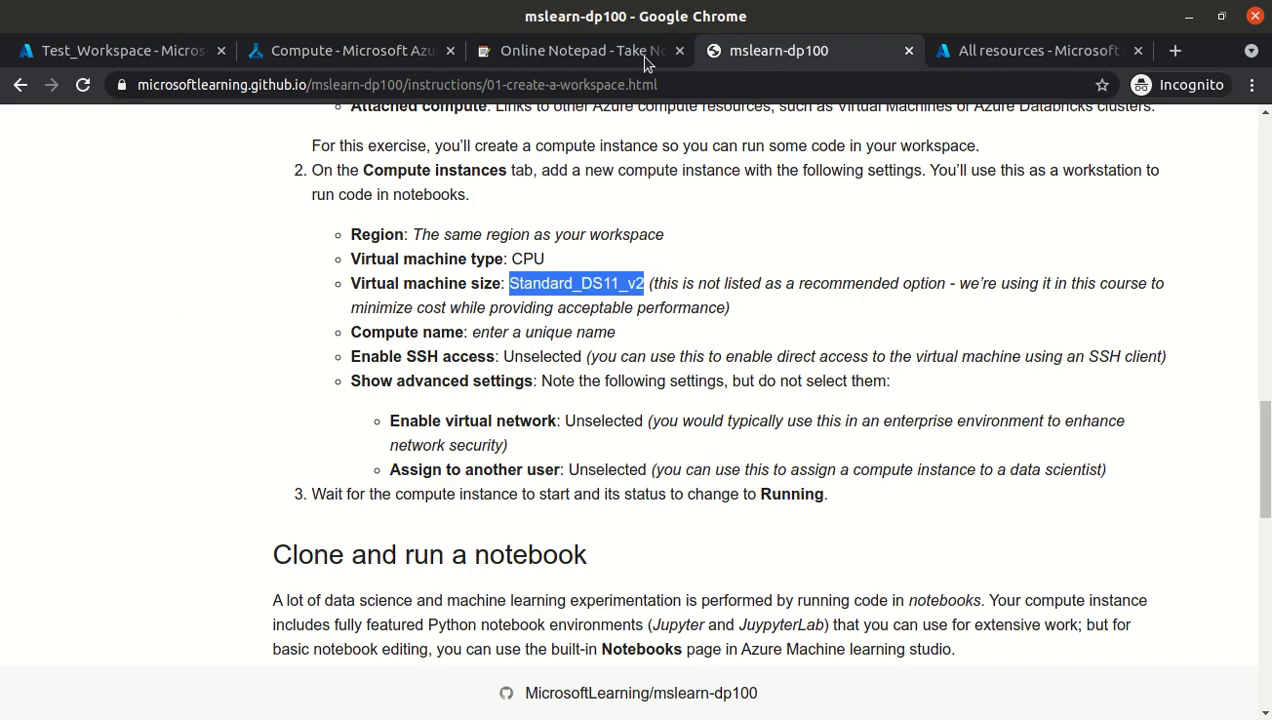
click(389, 55)
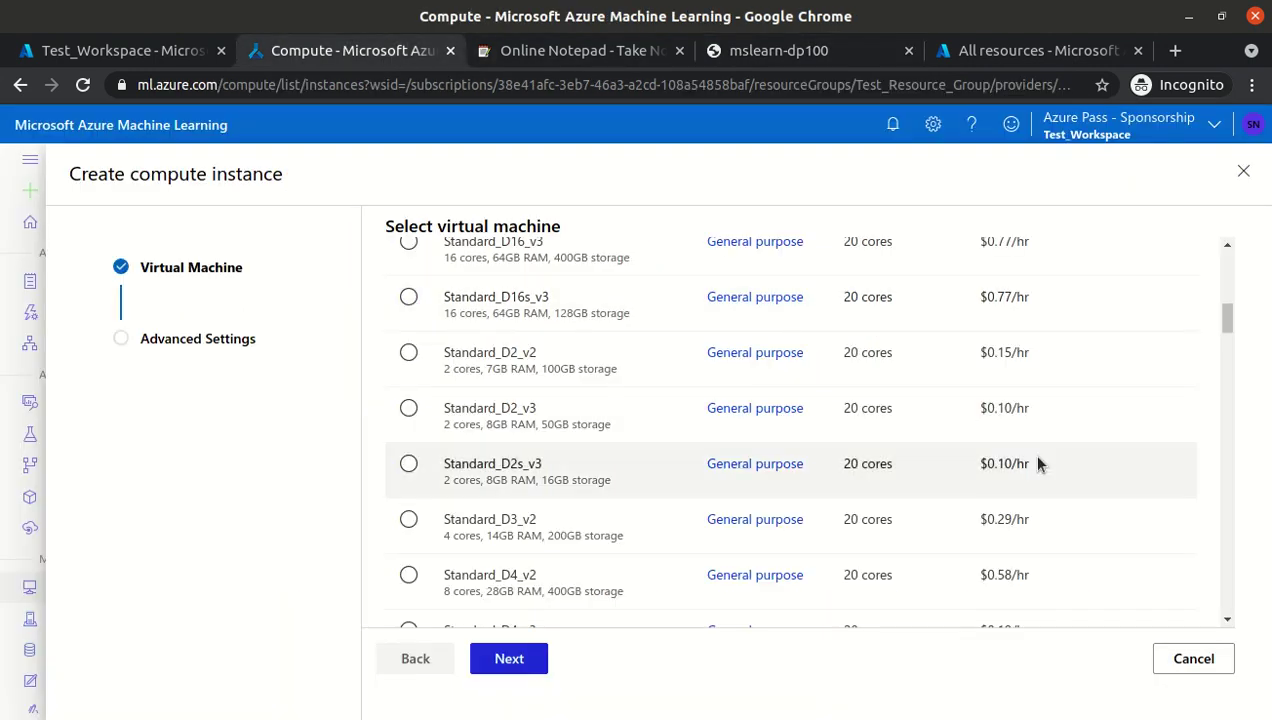
drag(1228, 622, 1228, 622)
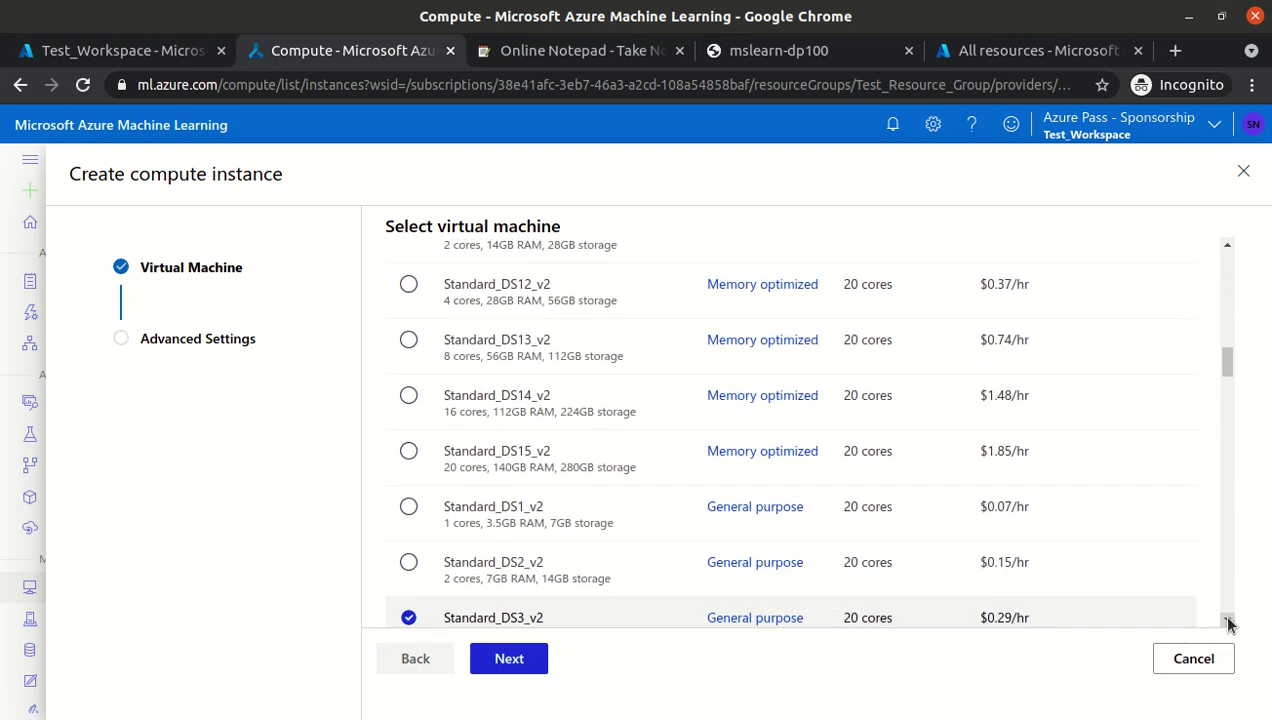
click(1228, 245)
click(1228, 245)
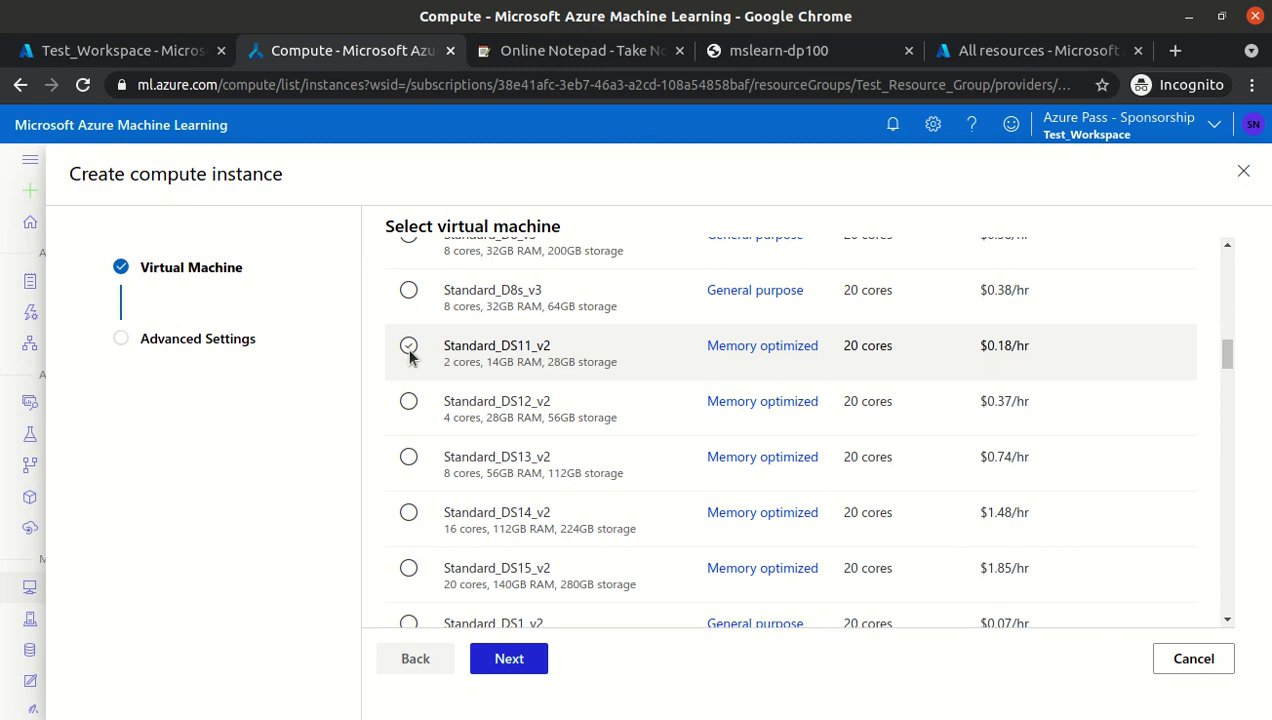
click(409, 347)
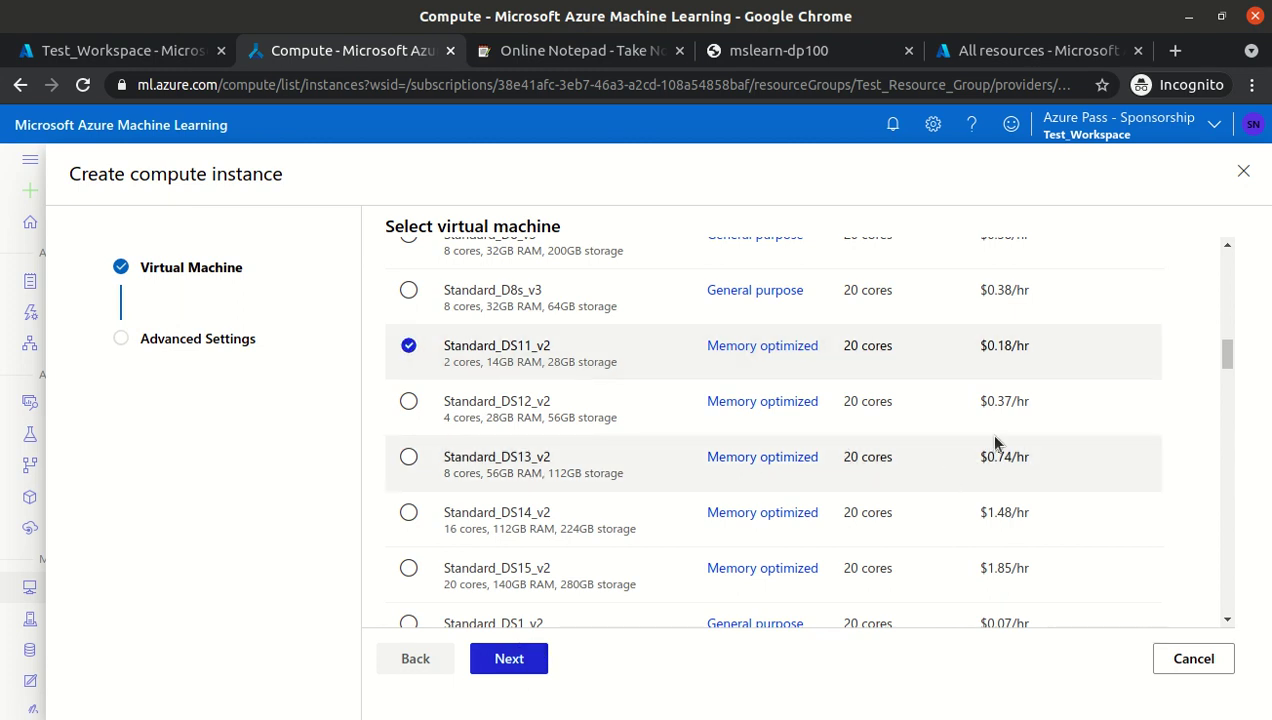
- Look through the remaining sizes, proceed to the advanced settings and enter Test_Compute_Instance as the compute name
drag(1230, 352, 1230, 600)
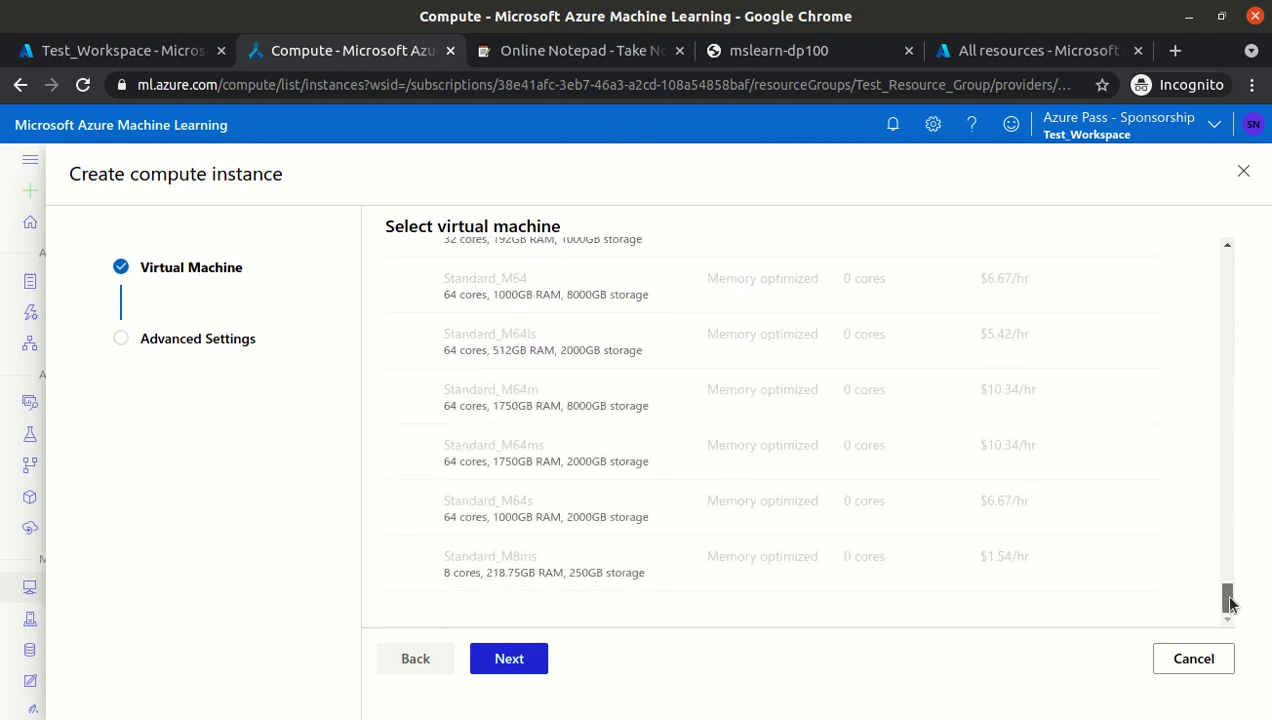
click(505, 661)
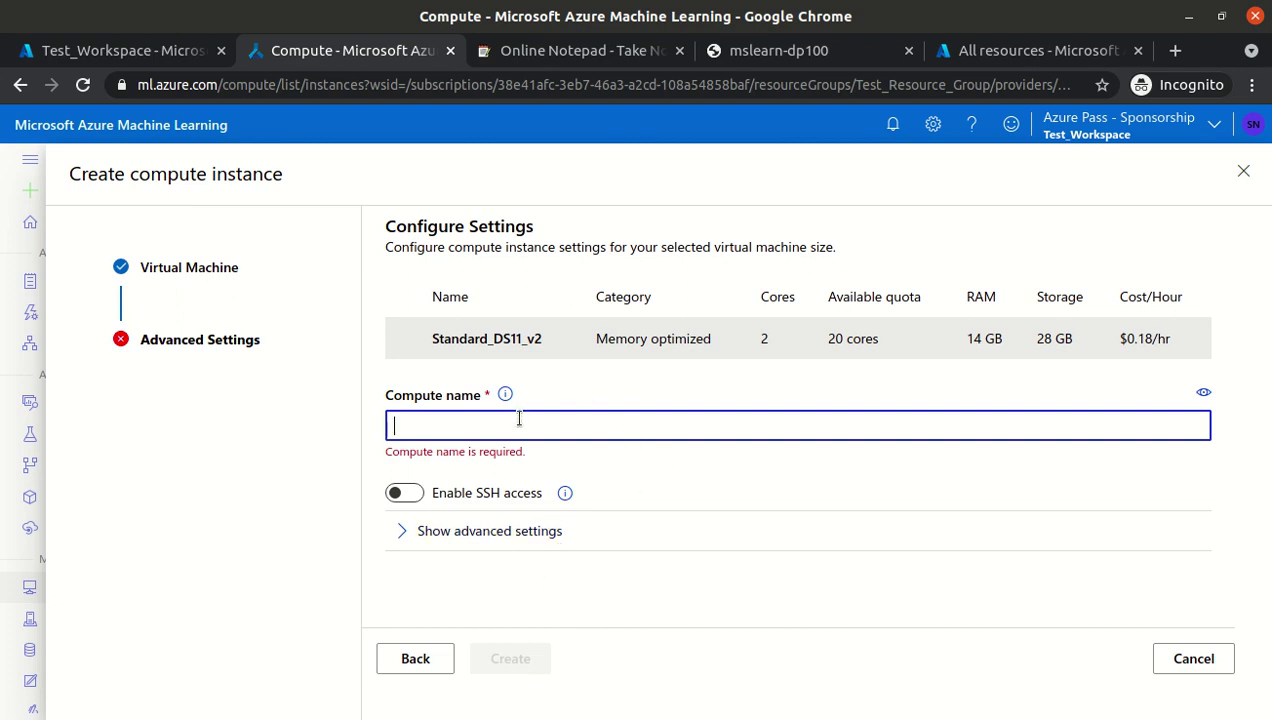
text(Test_Compute_Instance)
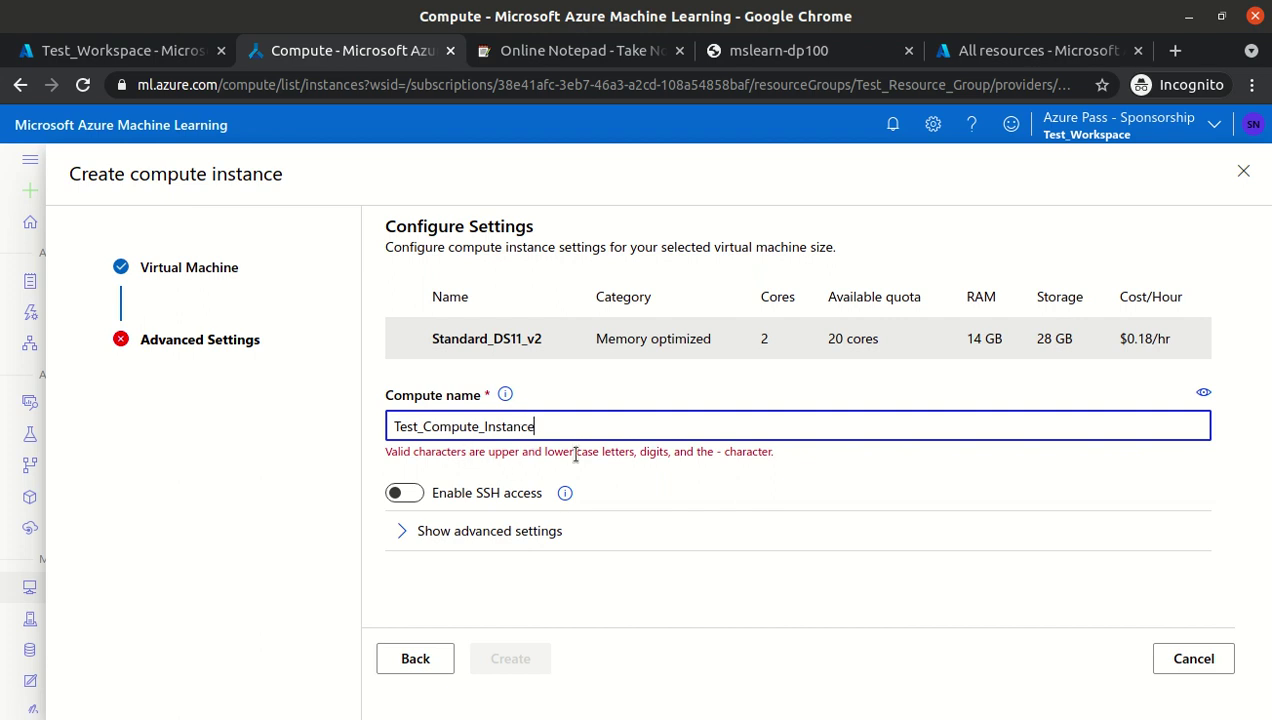
- Replace both underscores in the compute name with hyphens so it reads Test-Compute-Instance
click(423, 426)
key(BackSpace)
text(-)
key(Right)
key(Right)
key(Right)
key(Right)
key(Right)
key(Right)
key(Right)
key(Right)
key(BackSpace)
text(-)
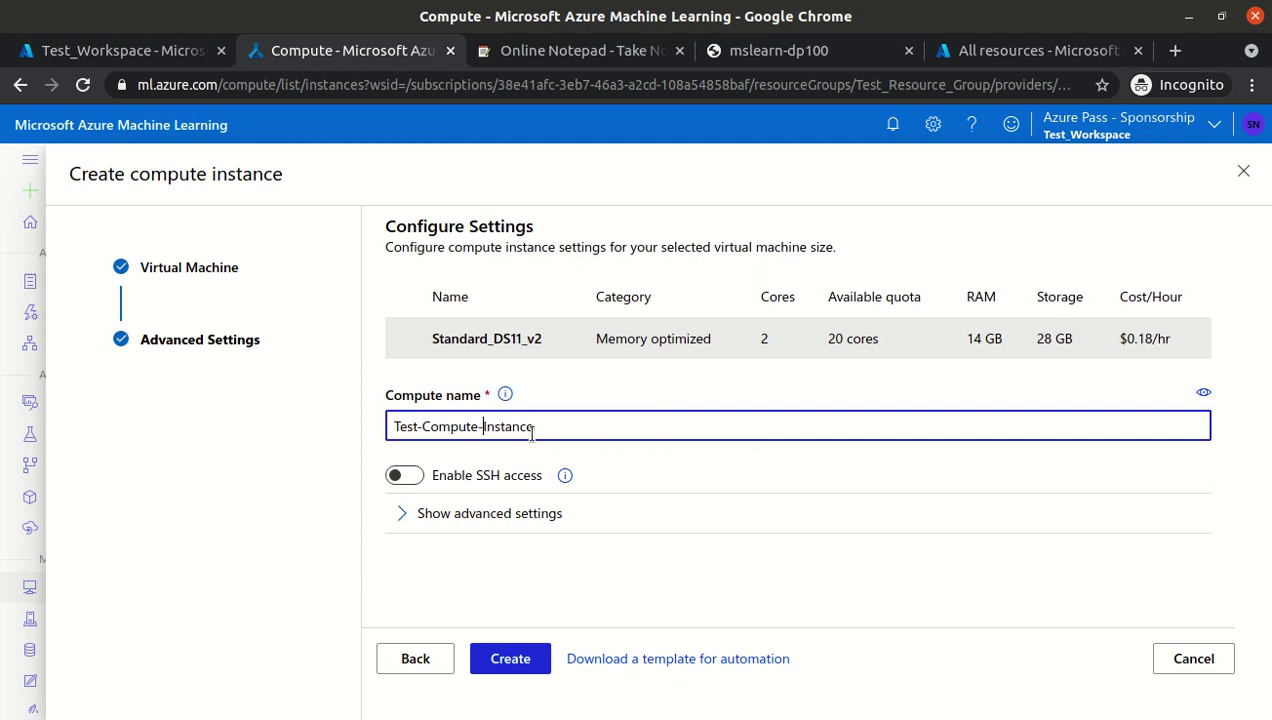
- Check the Enable SSH access setting in the mslearn-dp100 instructions and return to the compute instance form
click(740, 50)
click(510, 400)
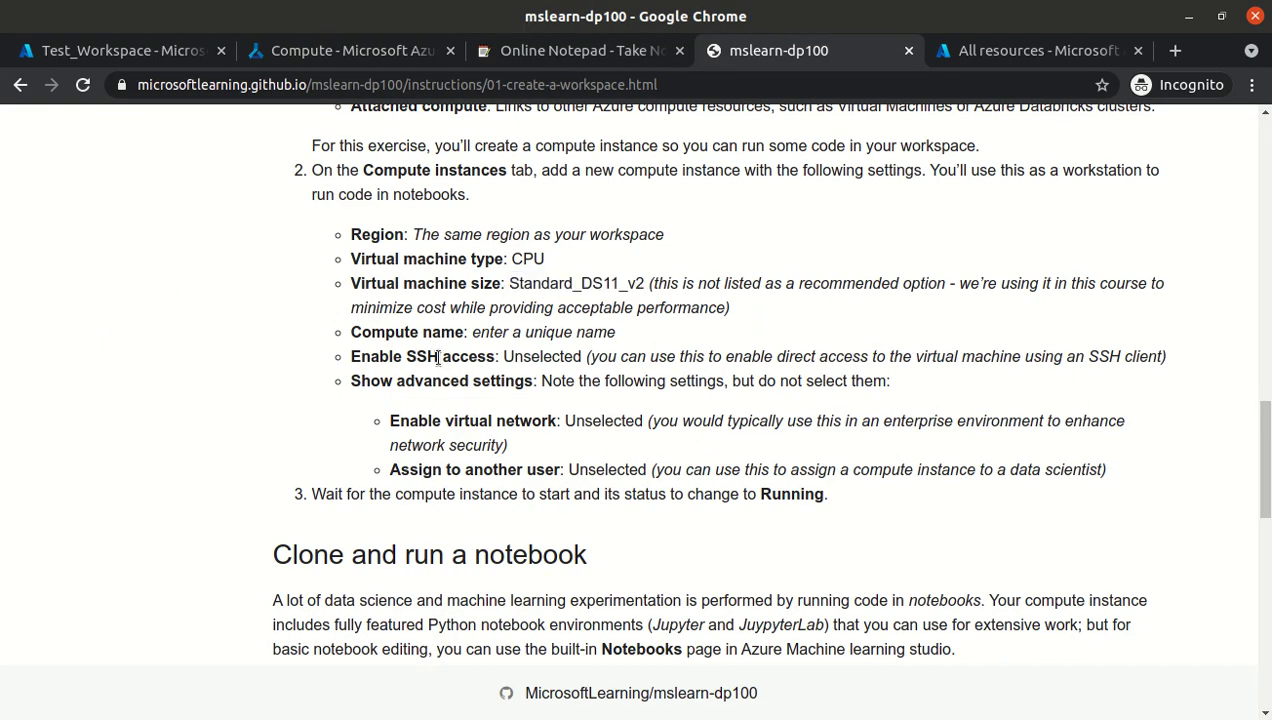
double_click(526, 357)
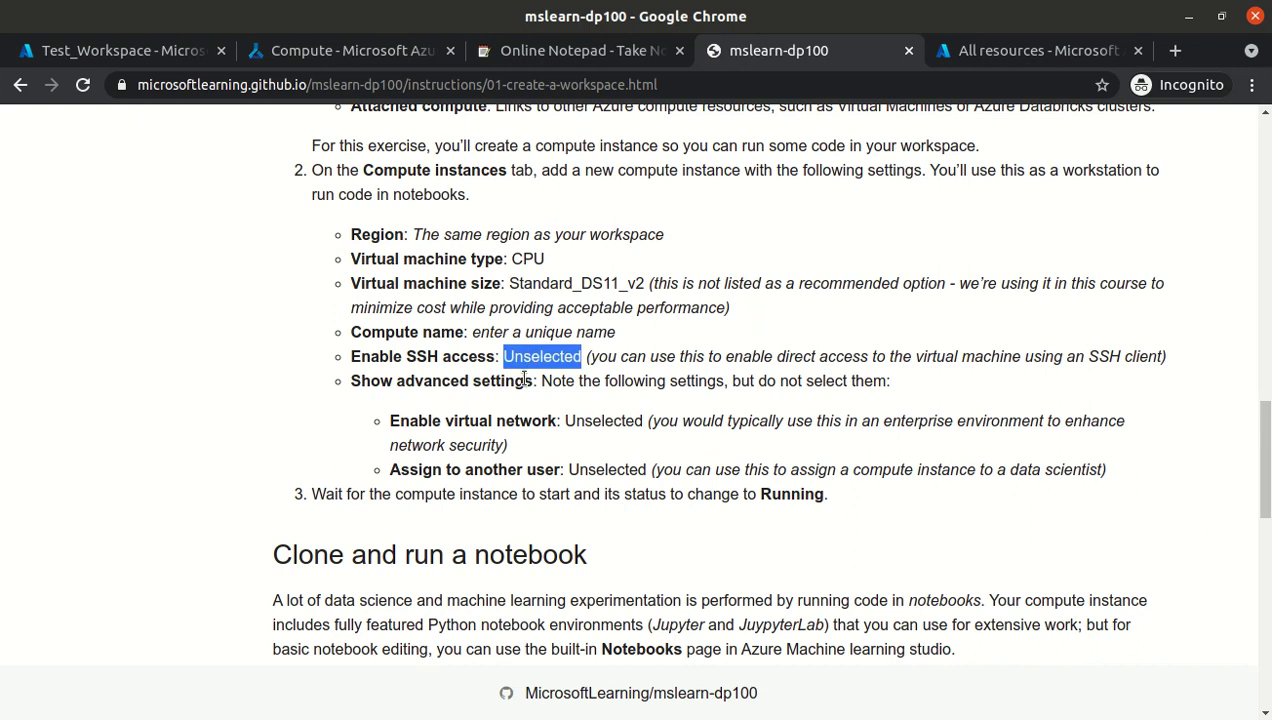
click(352, 50)
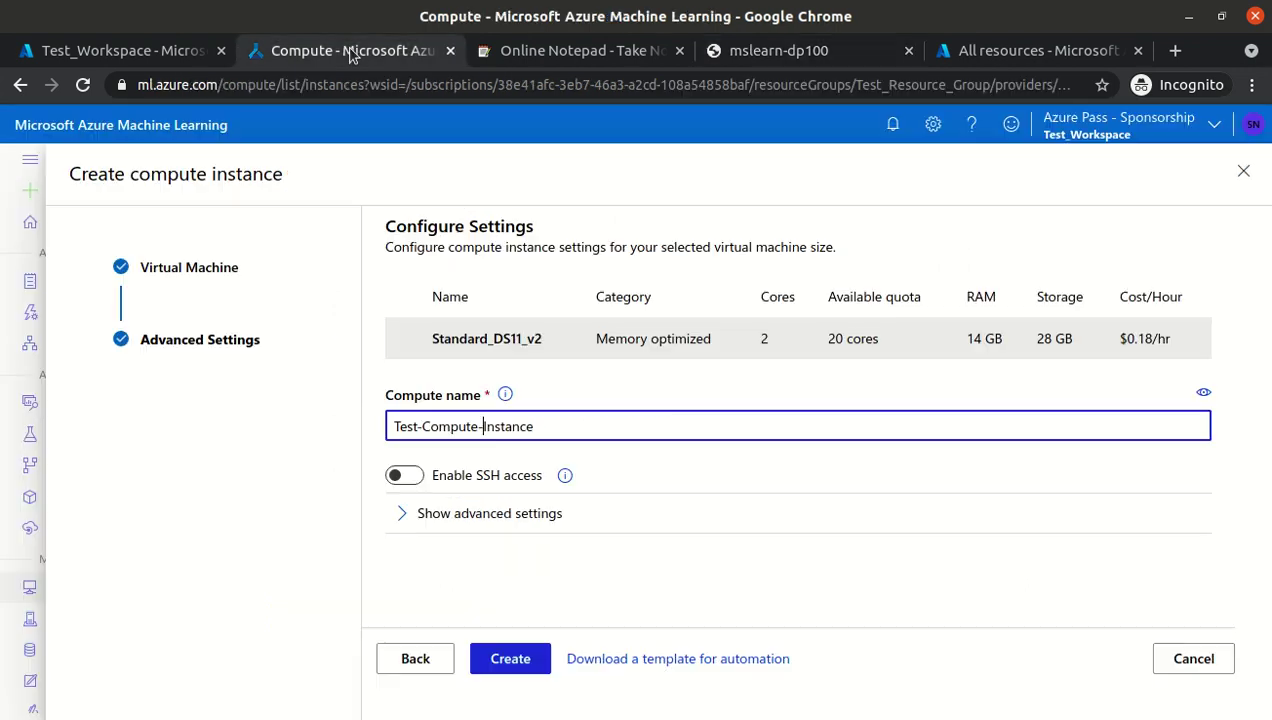
- Review the advanced settings with every option left off, create the compute instance and dismiss the feedback survey
click(761, 516)
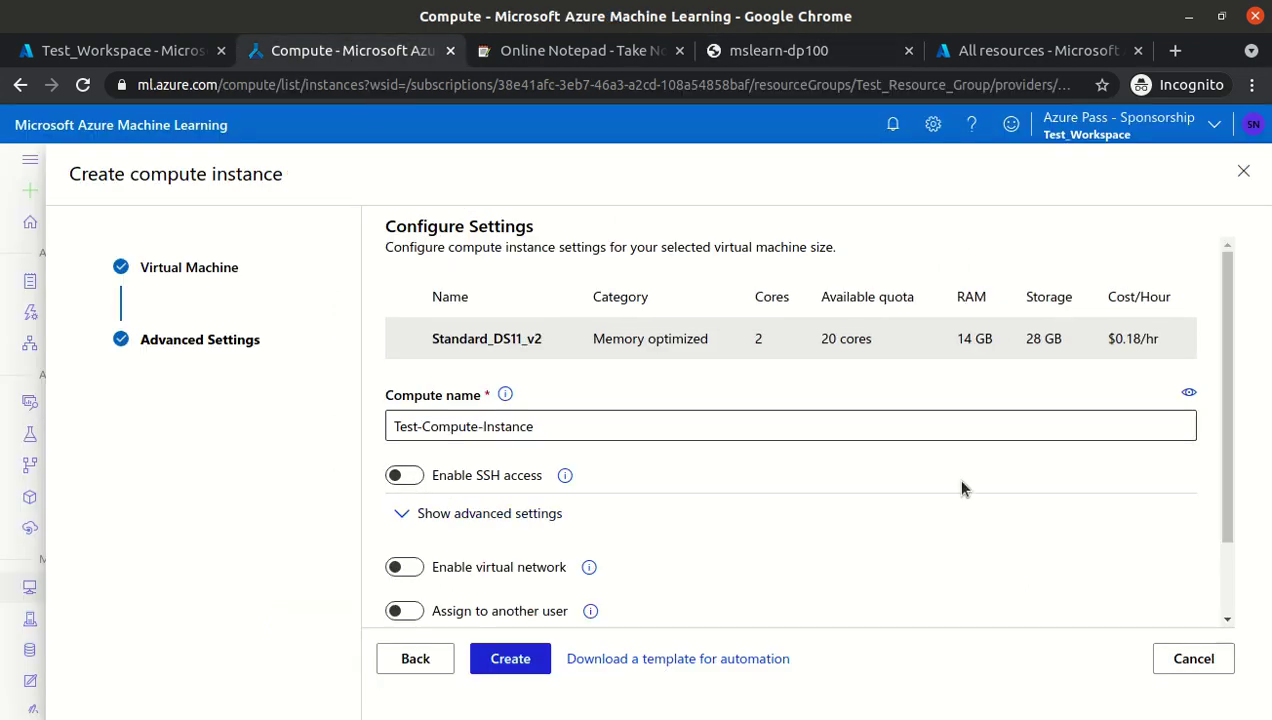
drag(1229, 443, 1238, 528)
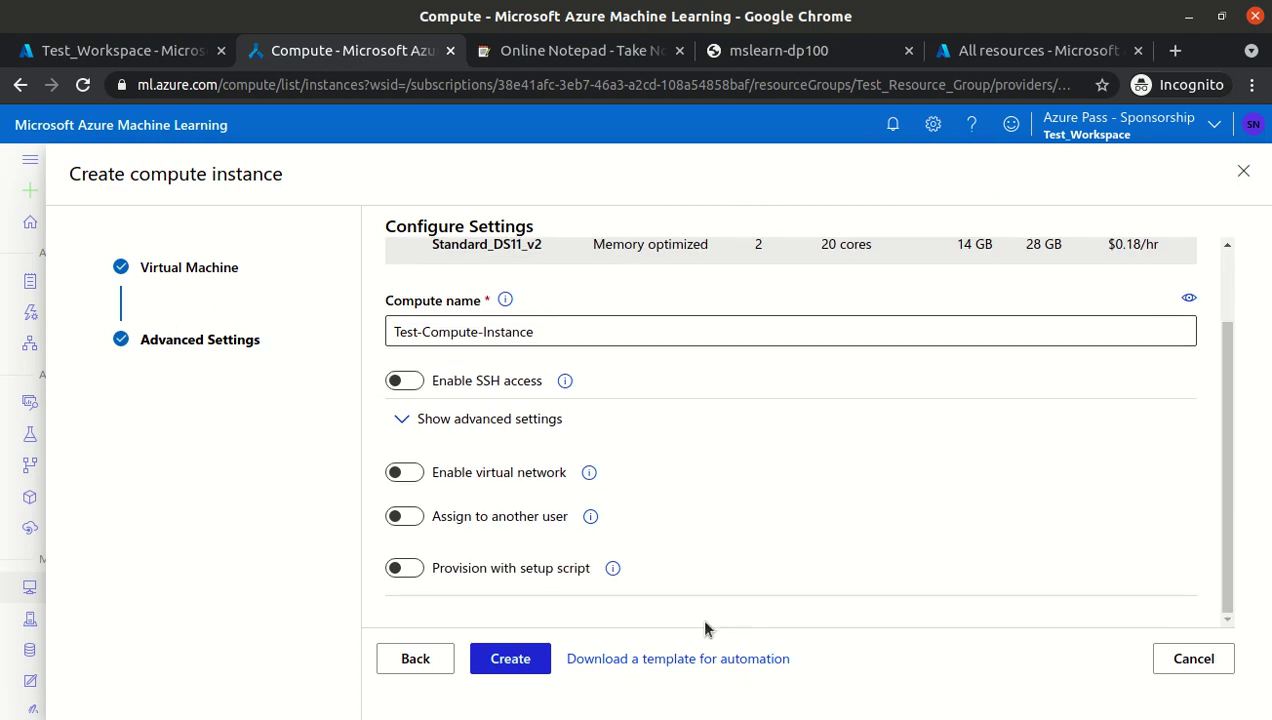
click(520, 667)
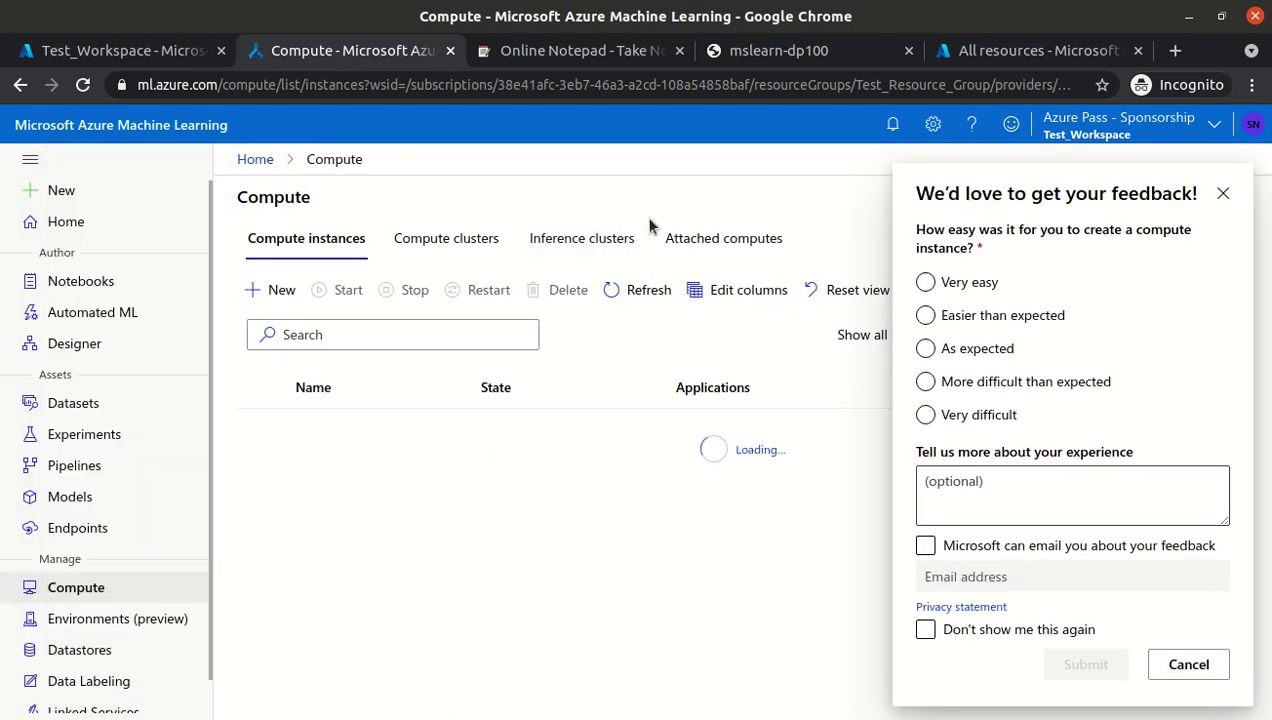
click(1224, 194)
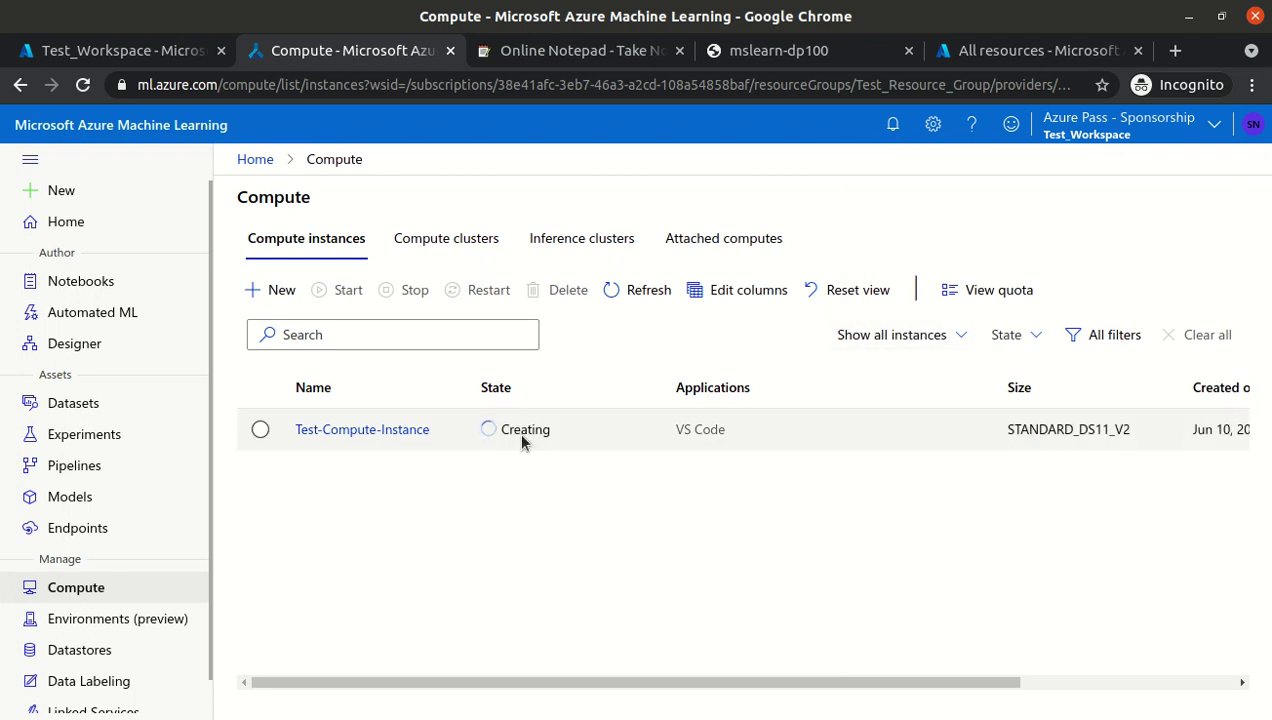
- Read the mslearn-dp100 instructions on the advanced settings and on cloning and running a notebook, and recheck the instance state in the studio
click(820, 50)
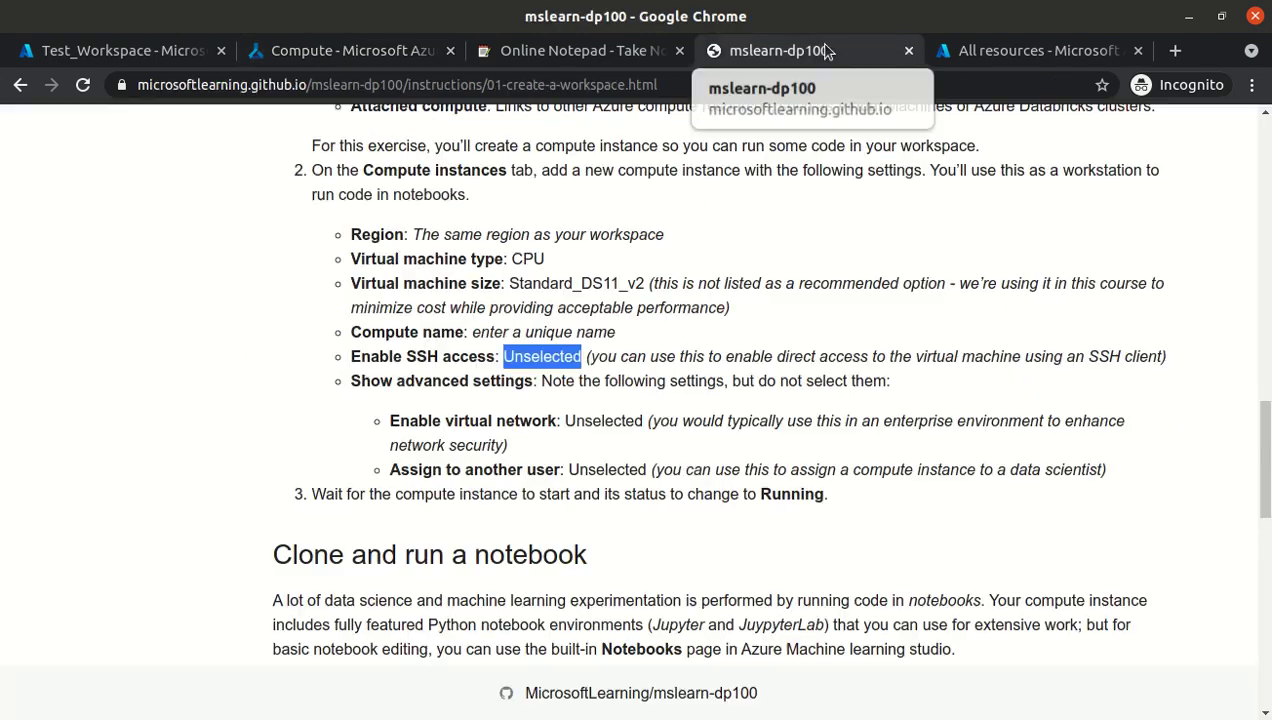
click(662, 438)
drag(613, 414, 608, 470)
double_click(608, 470)
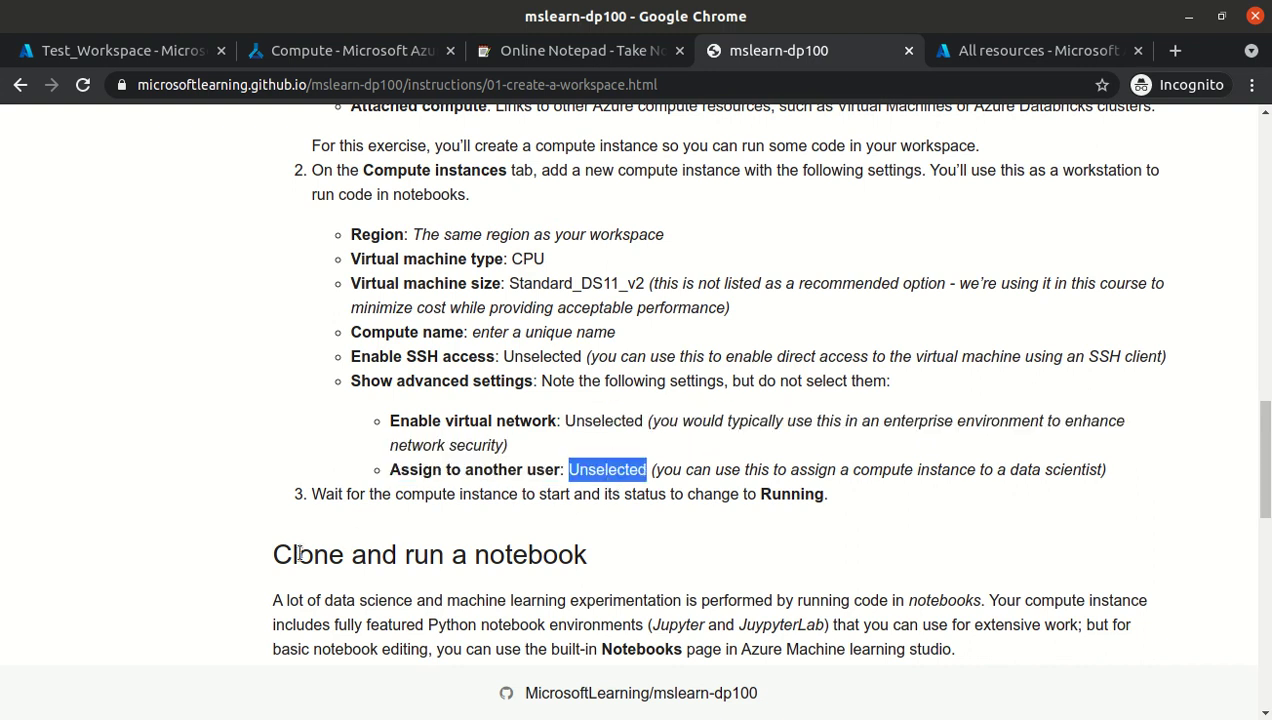
drag(273, 555, 618, 557)
click(618, 557)
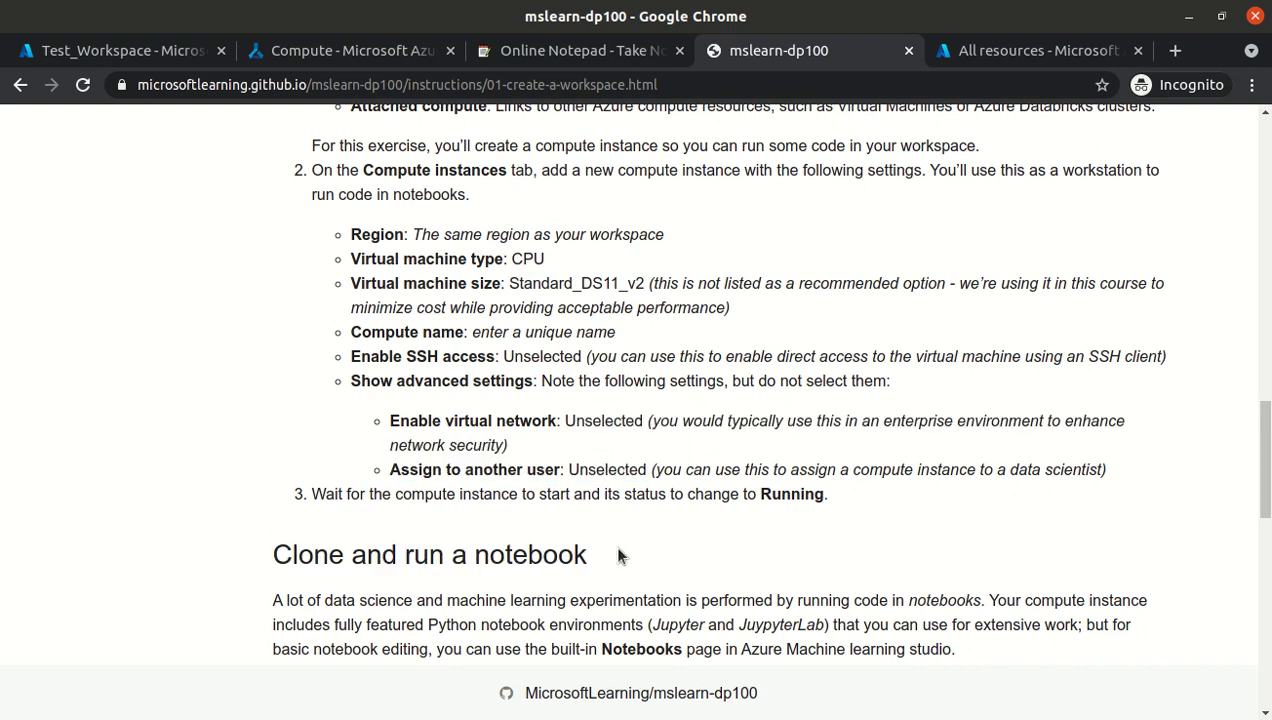
scroll(618, 557, down, 2)
scroll(618, 557, down, 1)
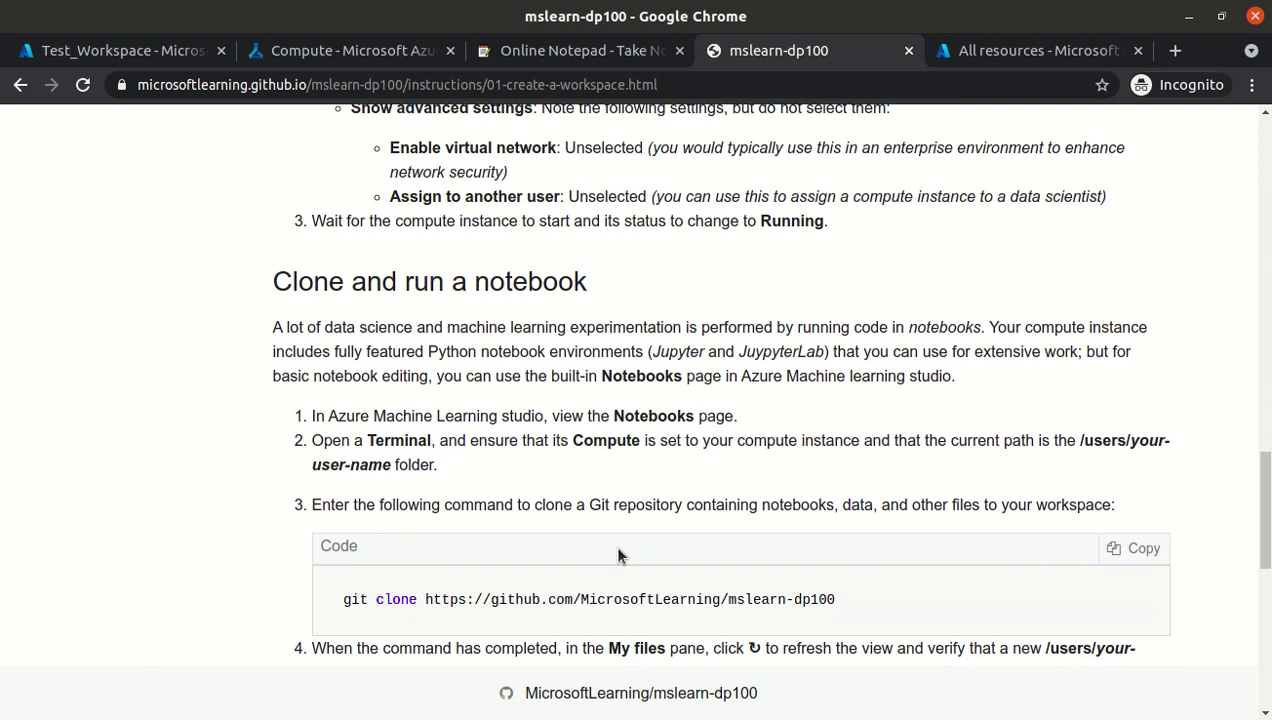
double_click(627, 416)
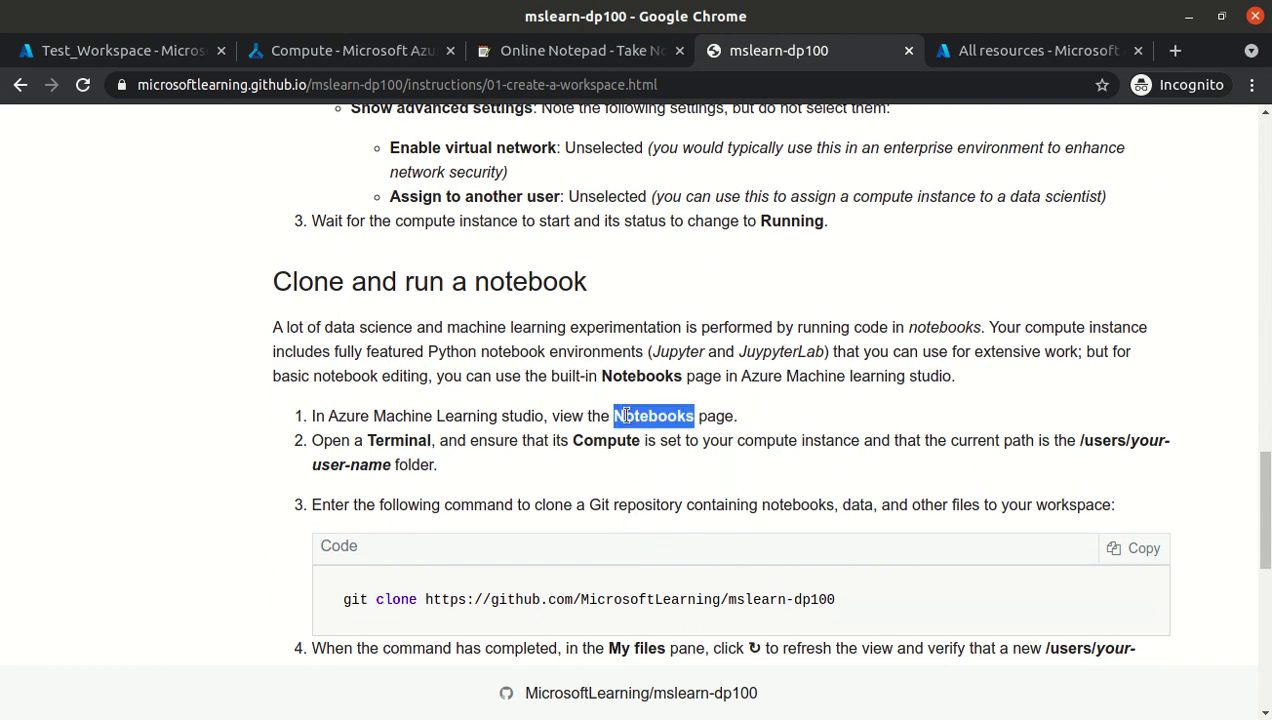
click(588, 443)
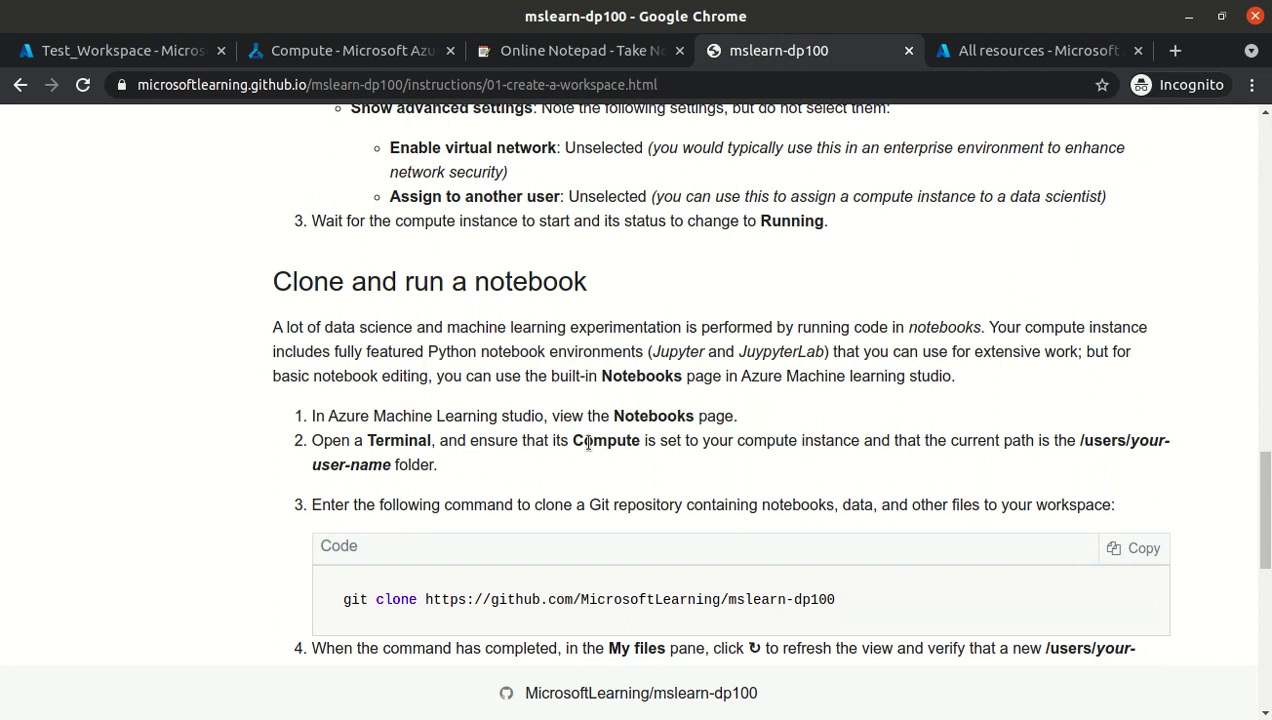
click(367, 50)
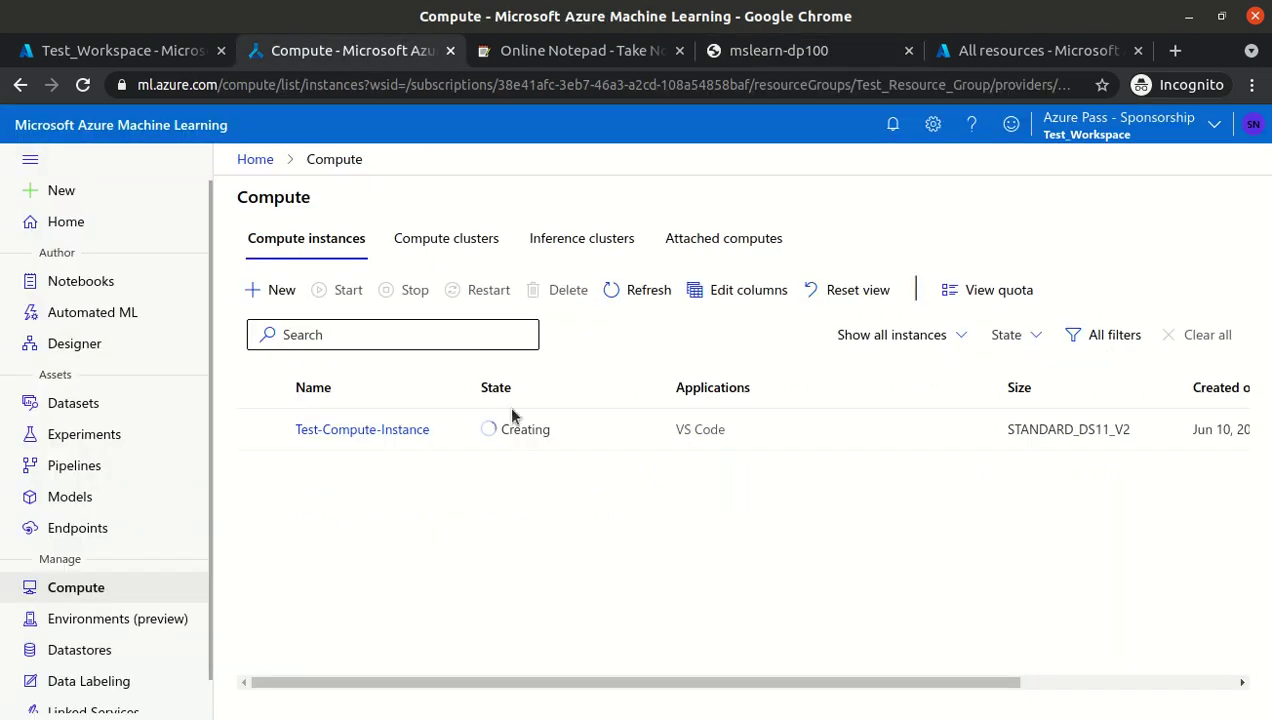
- Write "Lets wait tilll VM gets created" in the online notepad and clear the note
click(585, 50)
click(416, 321)
text(Lets)
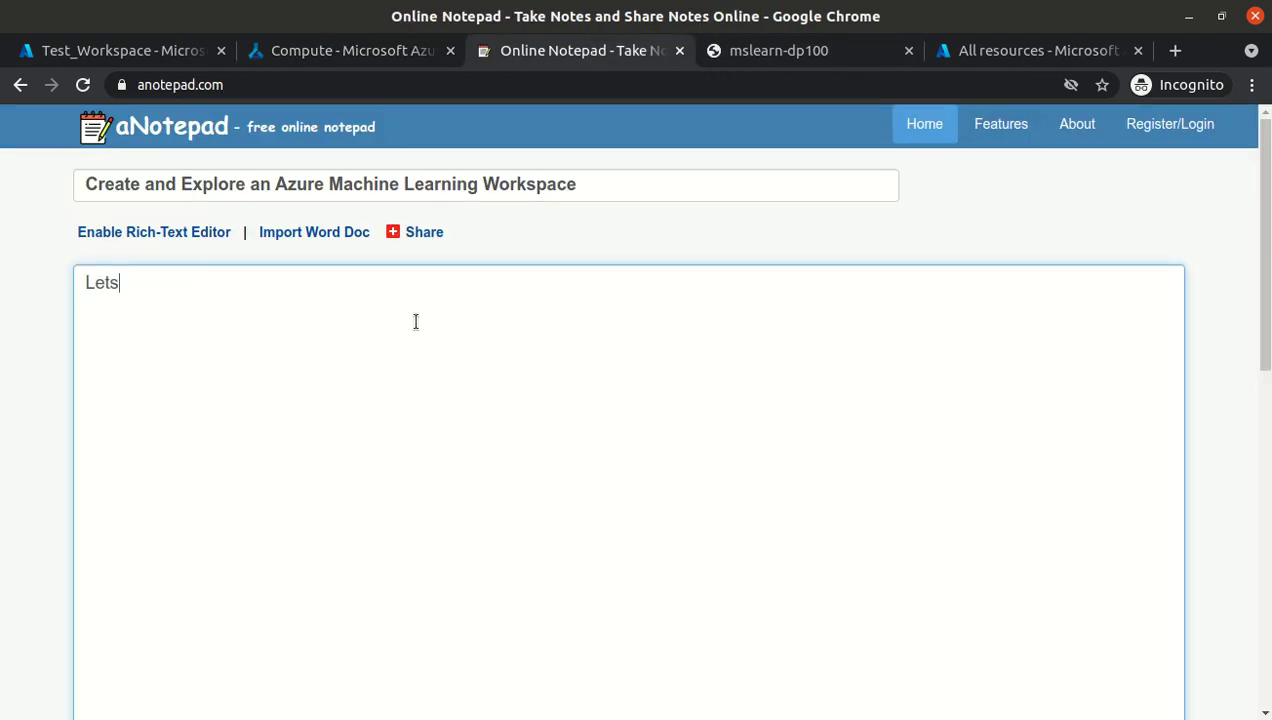
text( wait tilll VM gets created)
key(ctrl+a)
key(BackSpace)
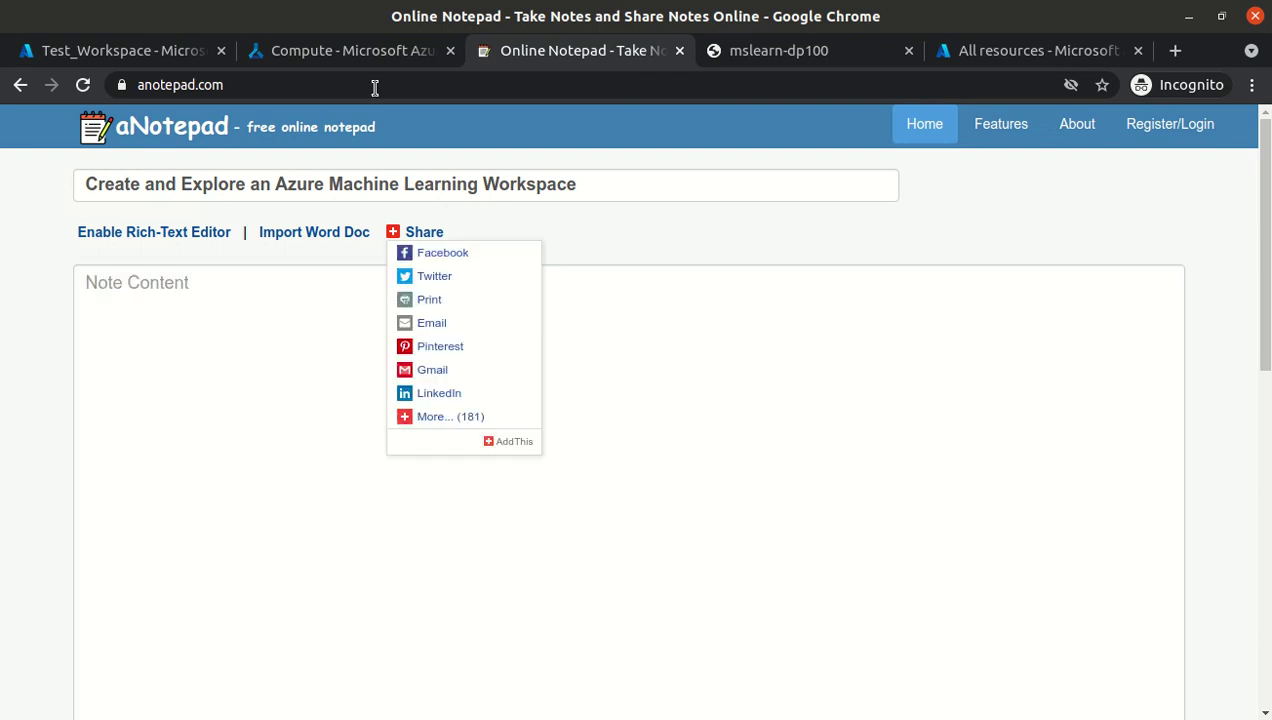
- Return to the studio and refresh the compute instances list to check the state of Test-Compute-Instance
click(369, 51)
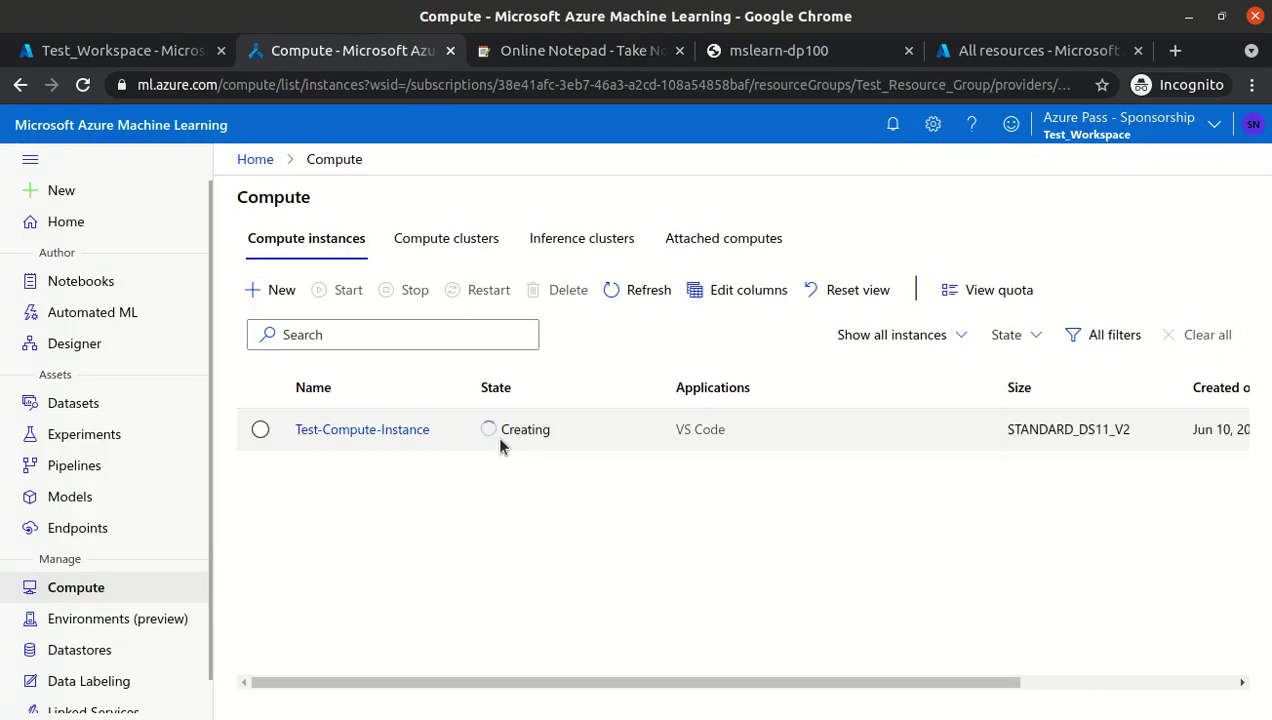
click(620, 292)
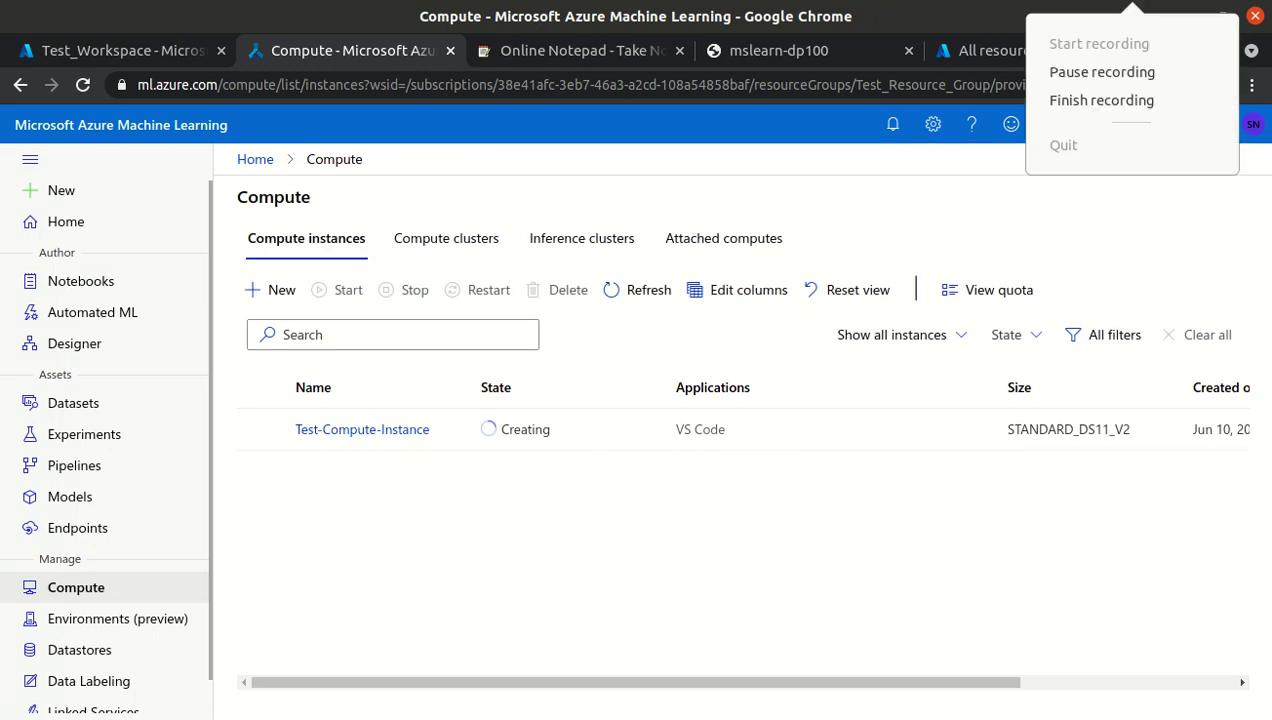
click(1102, 71)
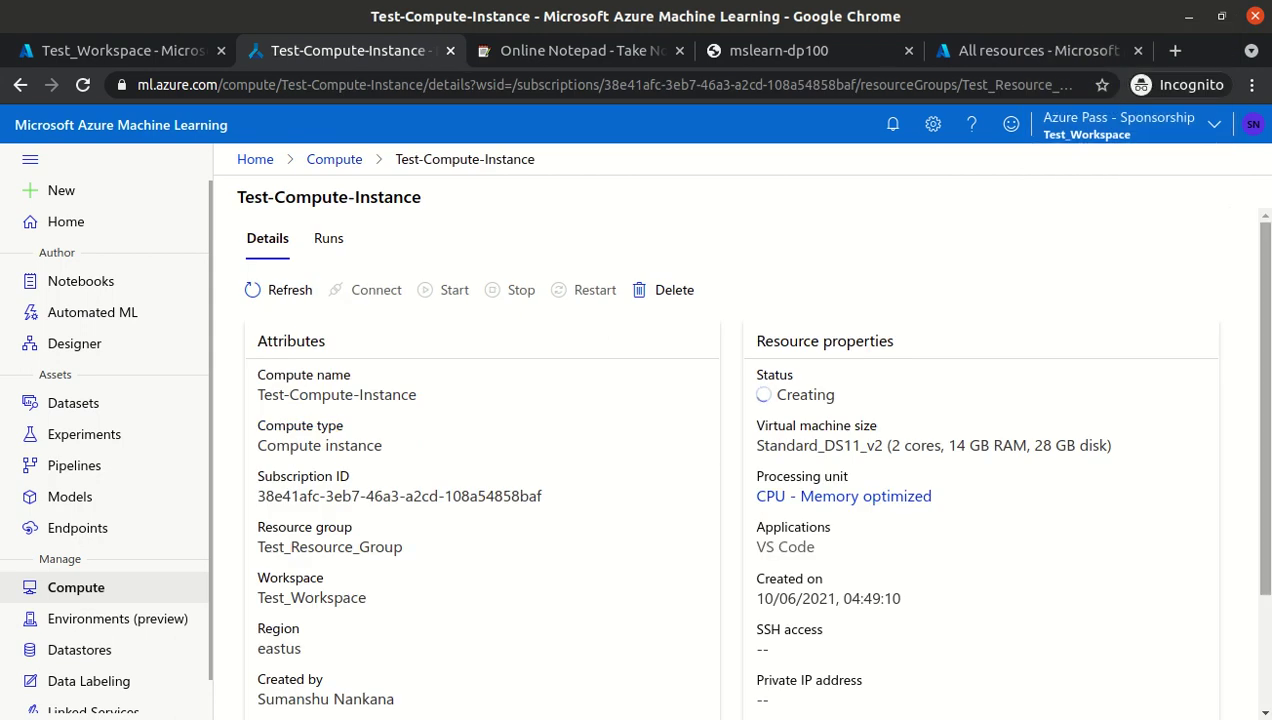
- Examine the attributes and resource properties of Test-Compute-Instance, including its status and applications
scroll(1267, 432, down, 2)
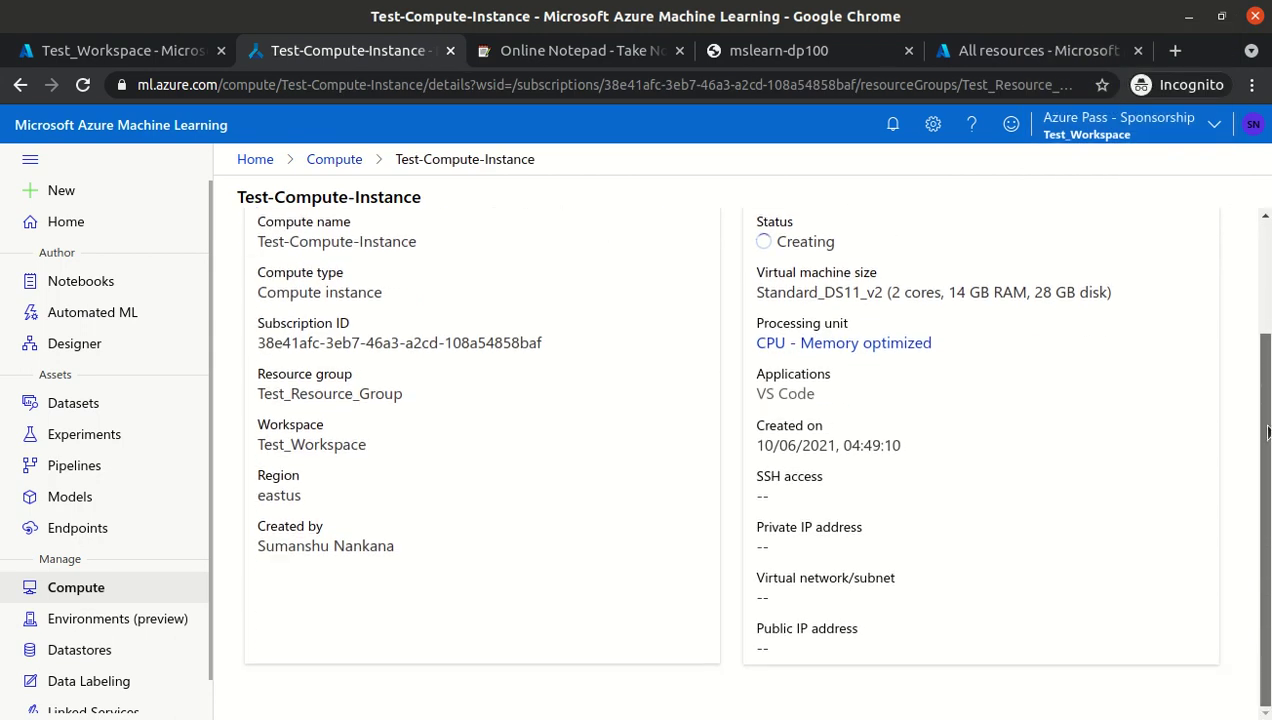
scroll(1267, 428, up, 2)
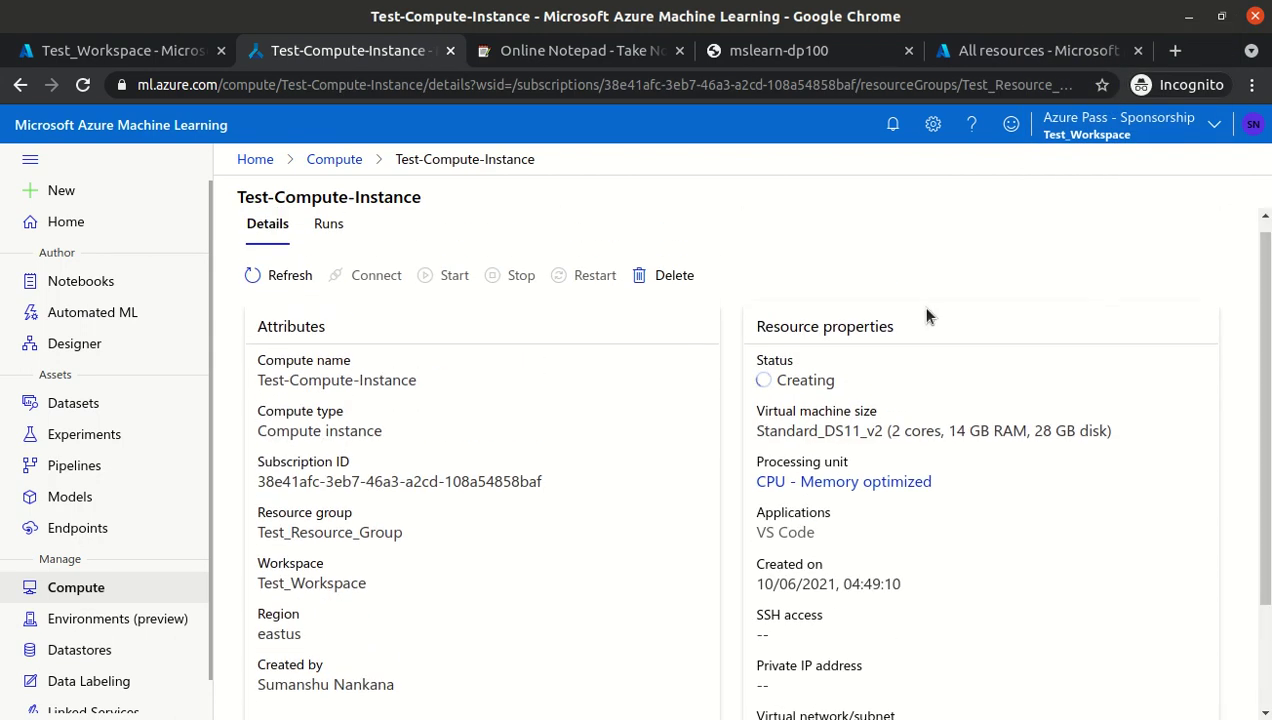
double_click(799, 383)
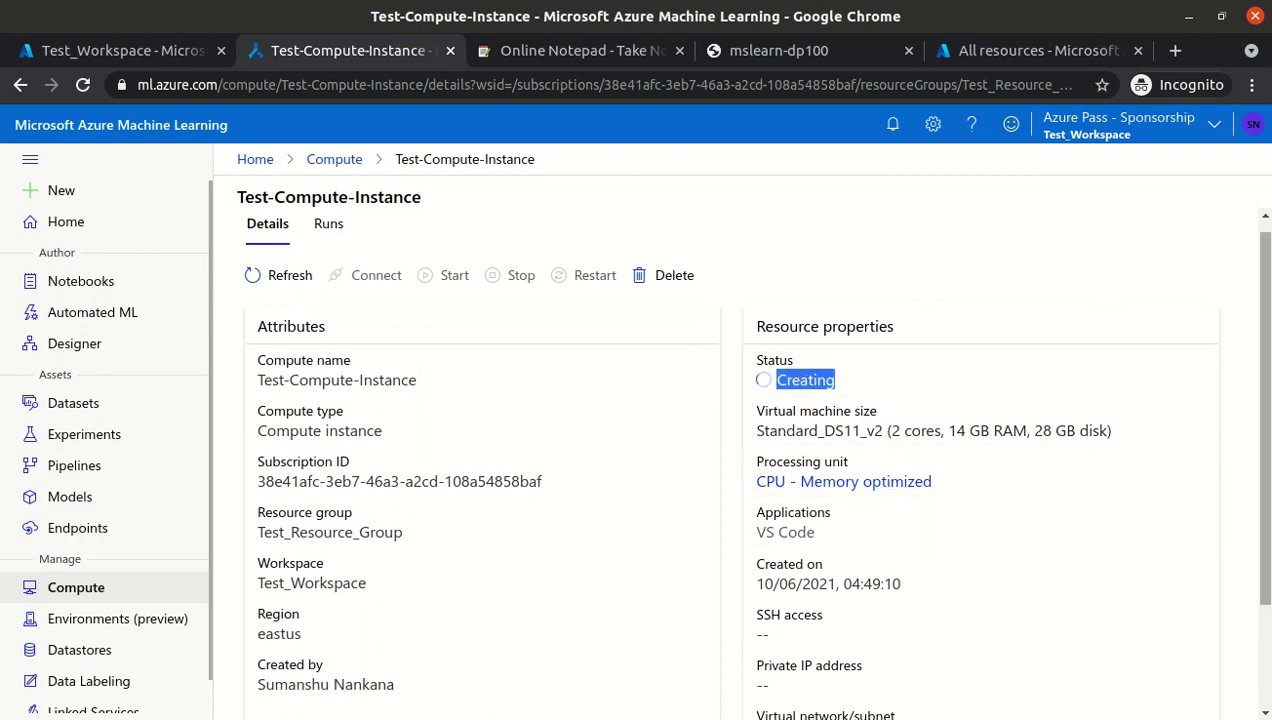
scroll(1265, 430, down, 2)
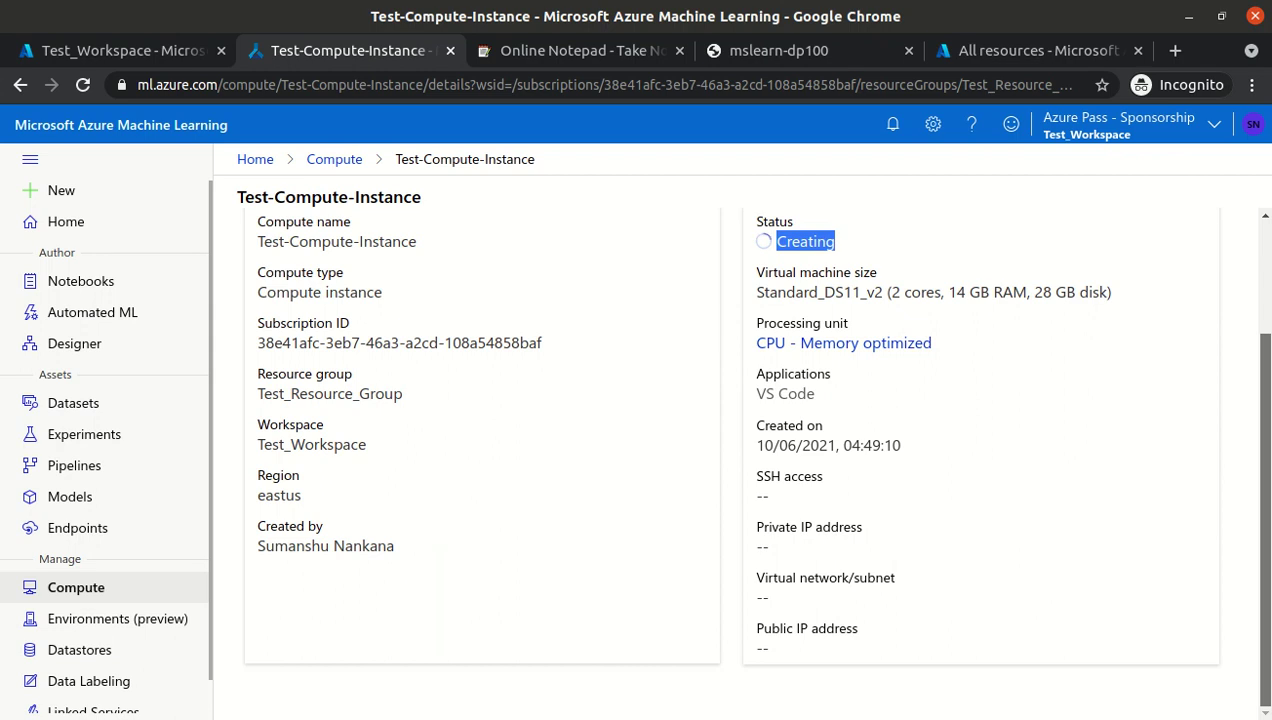
scroll(1268, 340, up, 2)
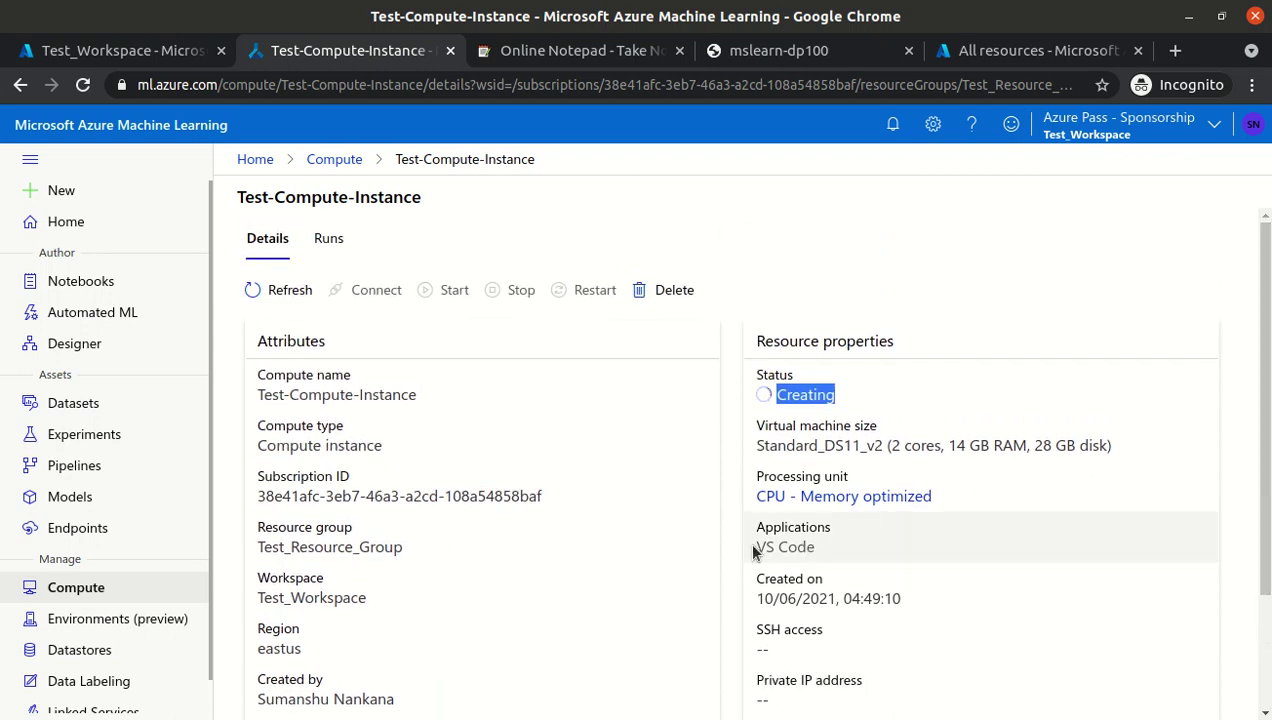
click(786, 549)
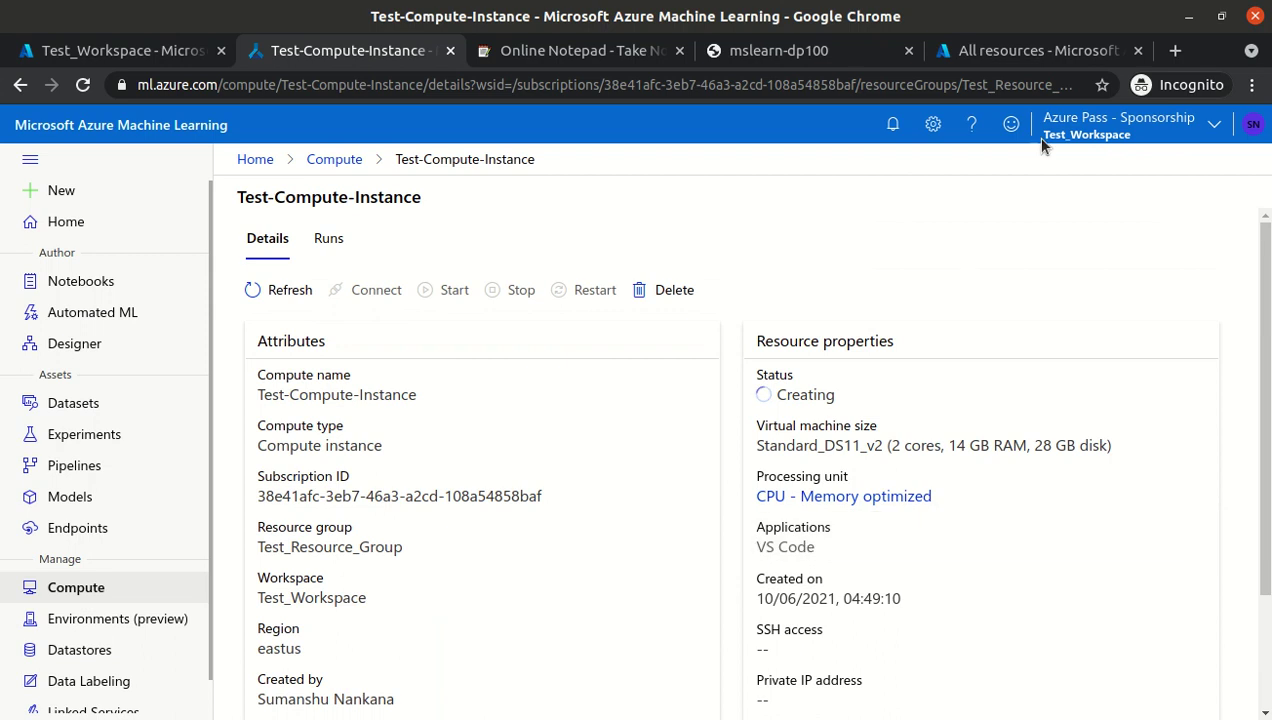
click(1131, 6)
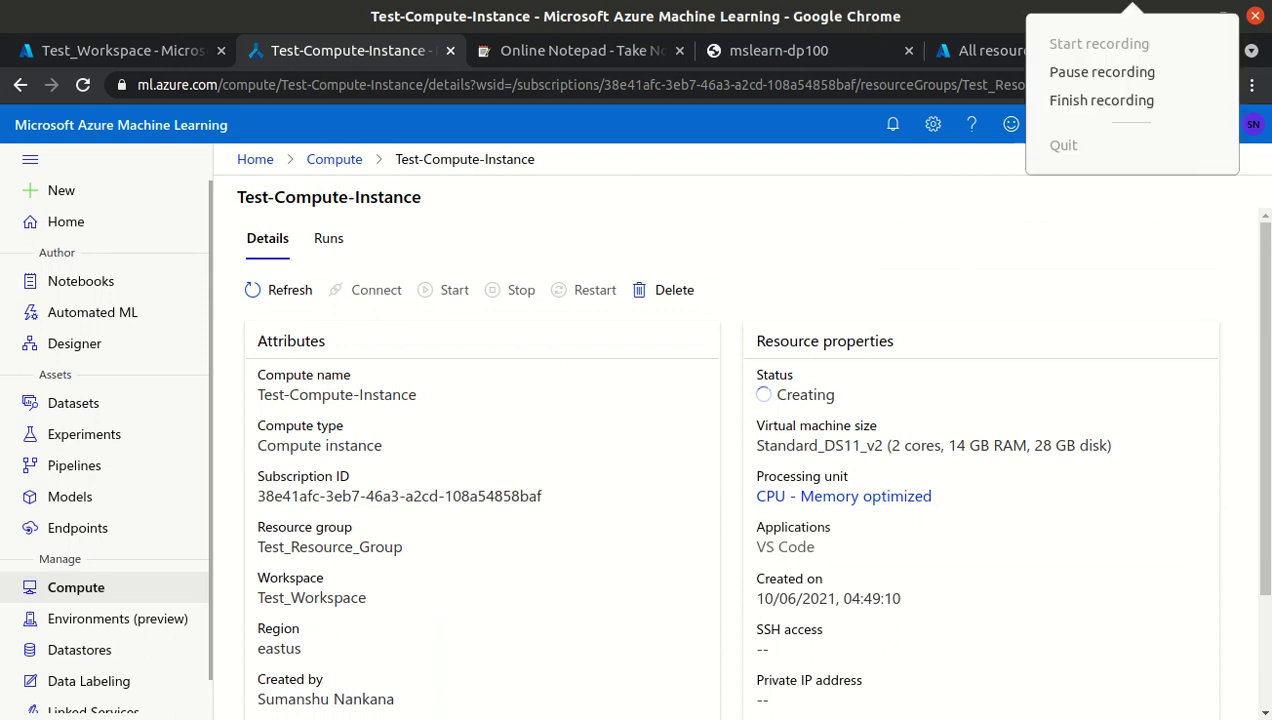
click(1102, 72)
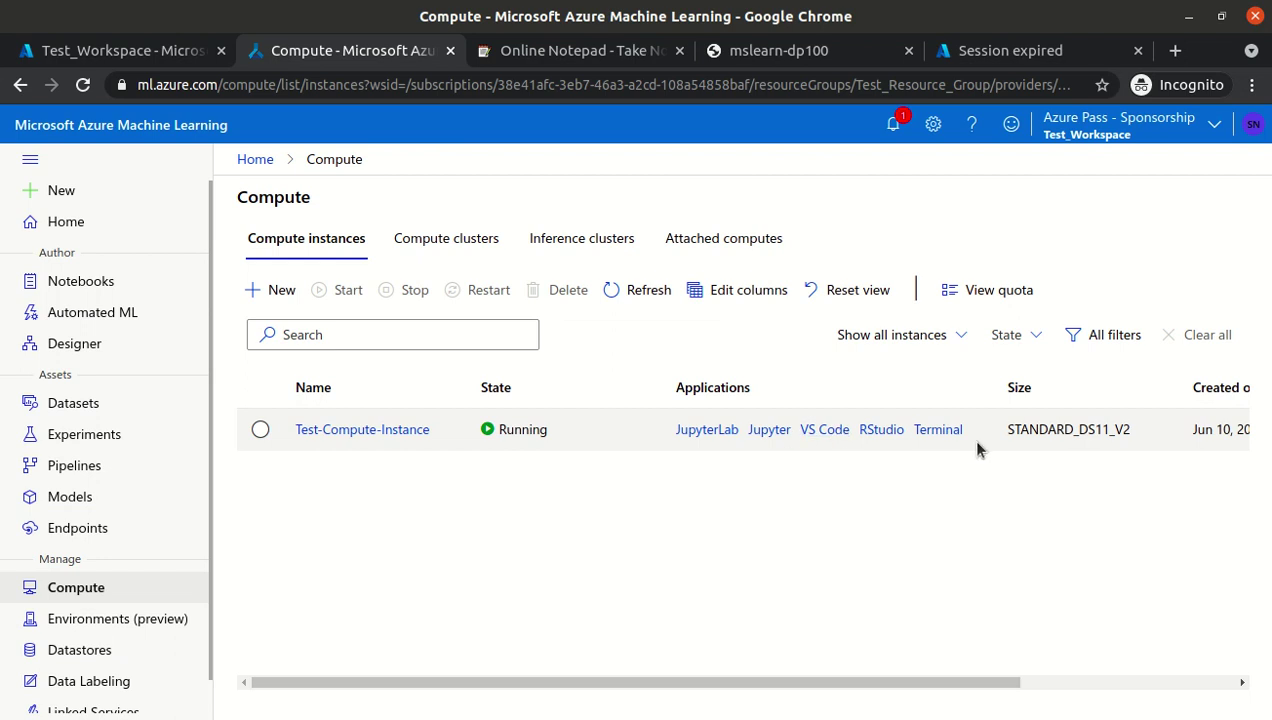
- Note in the online notepad that the VM was created with applications like Jupyter notebook, lab and VS code, clear it and return to the studio
click(512, 50)
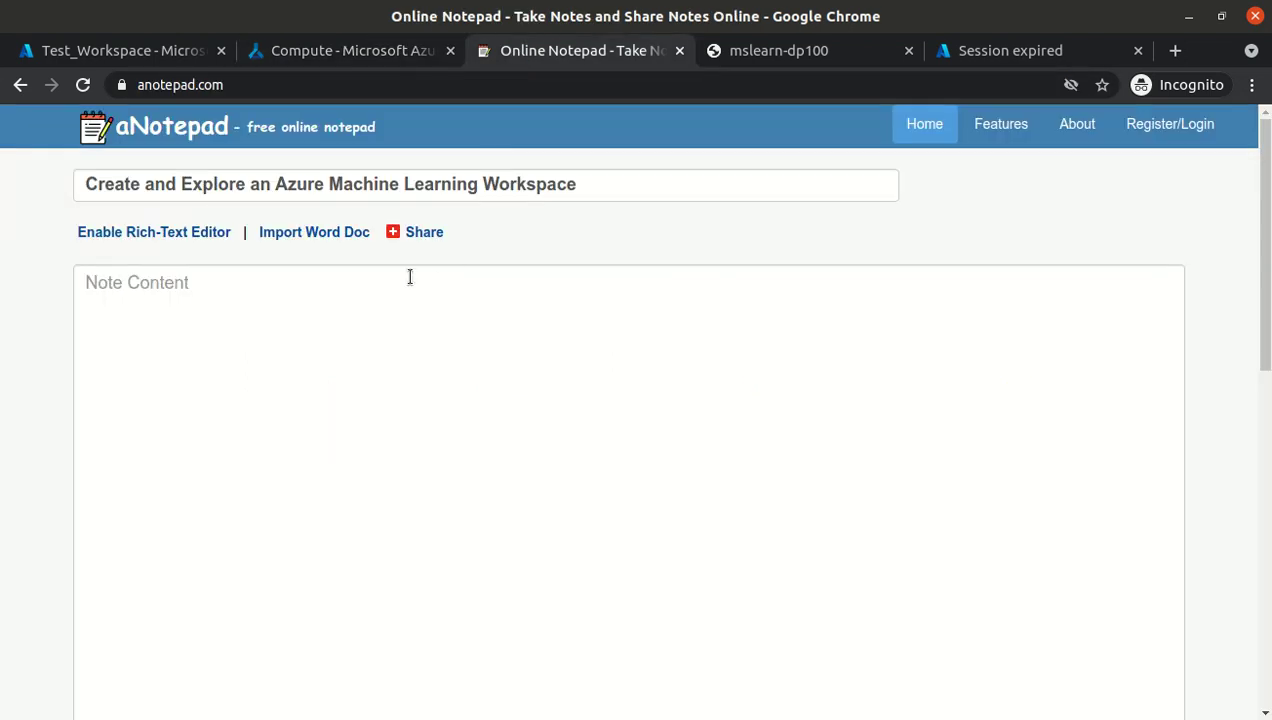
click(349, 320)
text(VM )
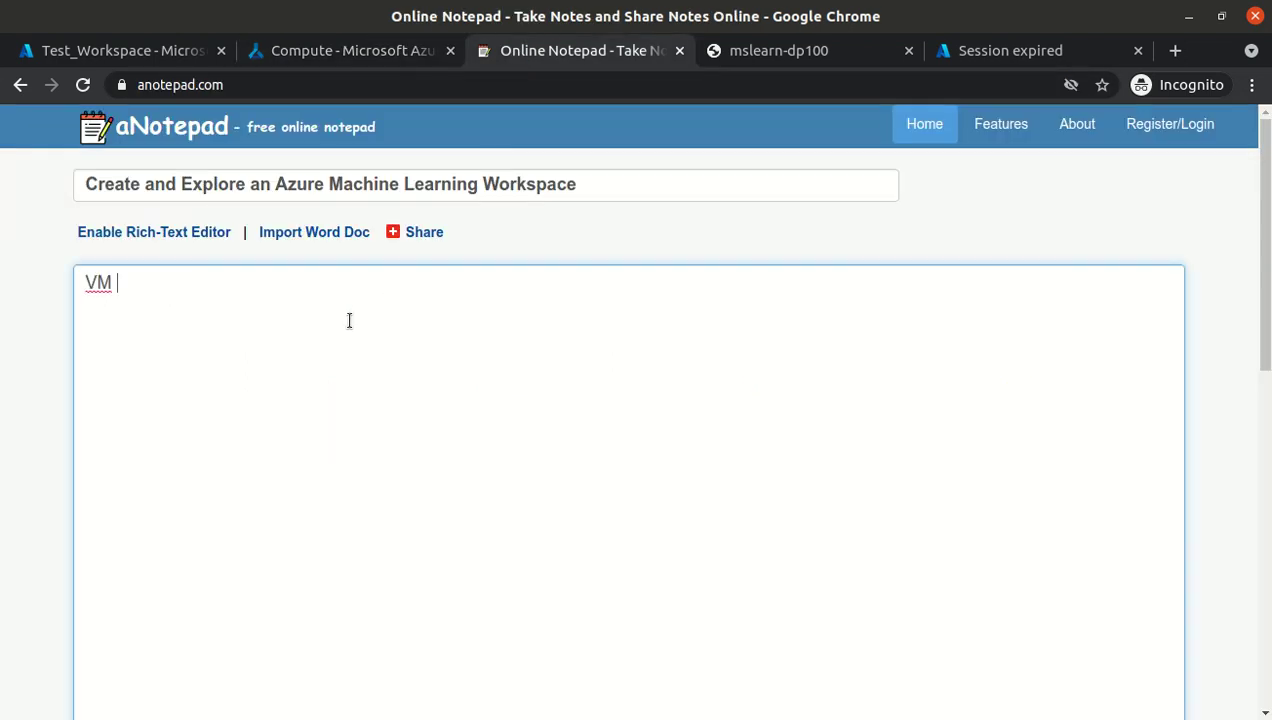
text(created sucess)
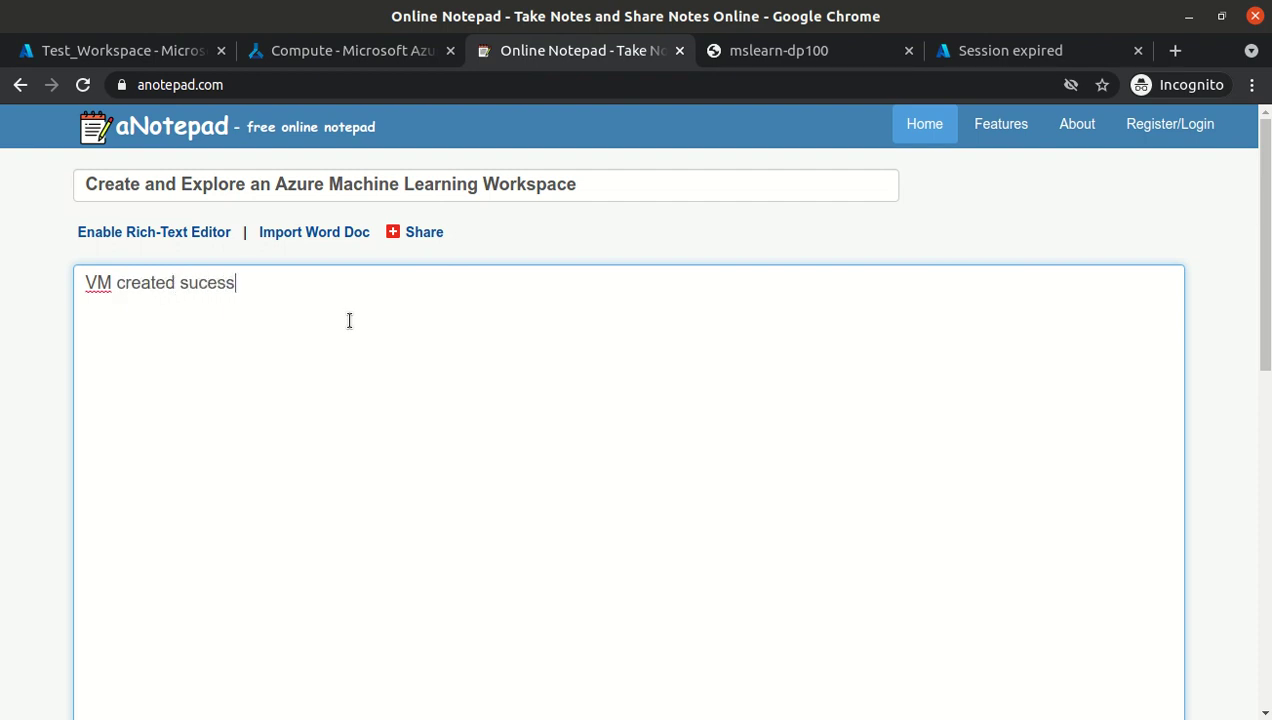
text(fully and we could see man)
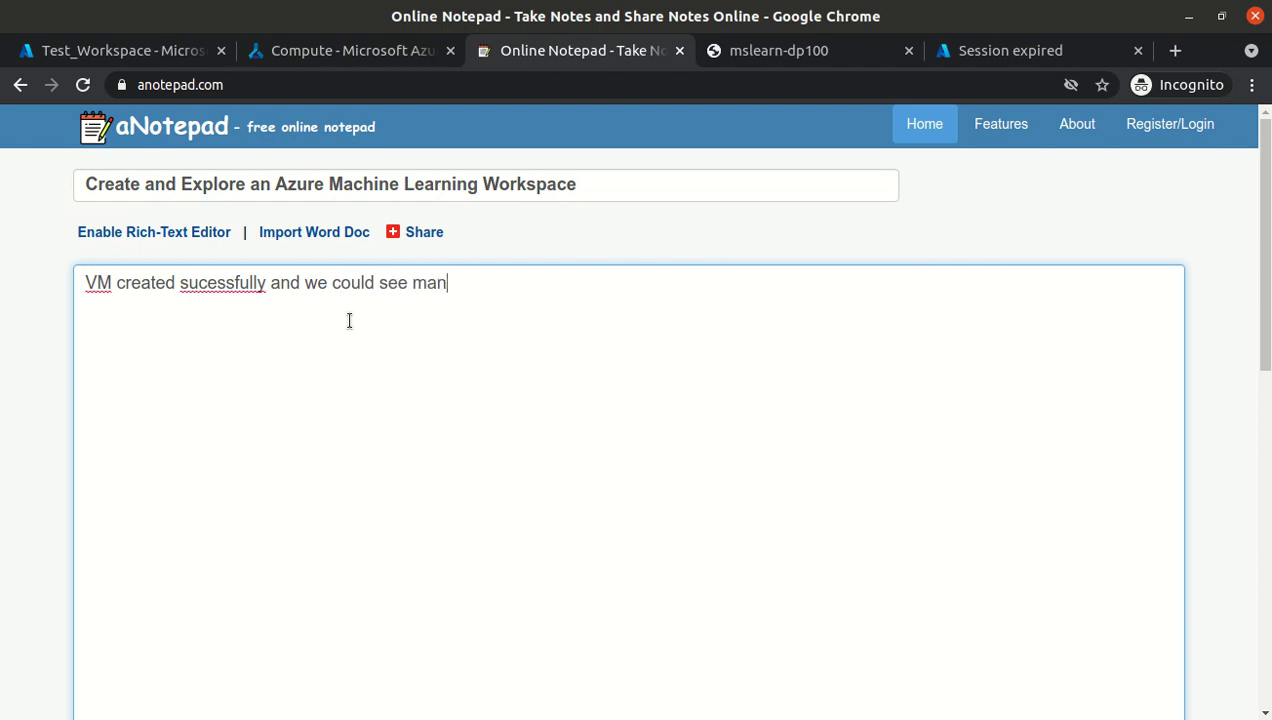
text(y applications  like Jupyter notebook)
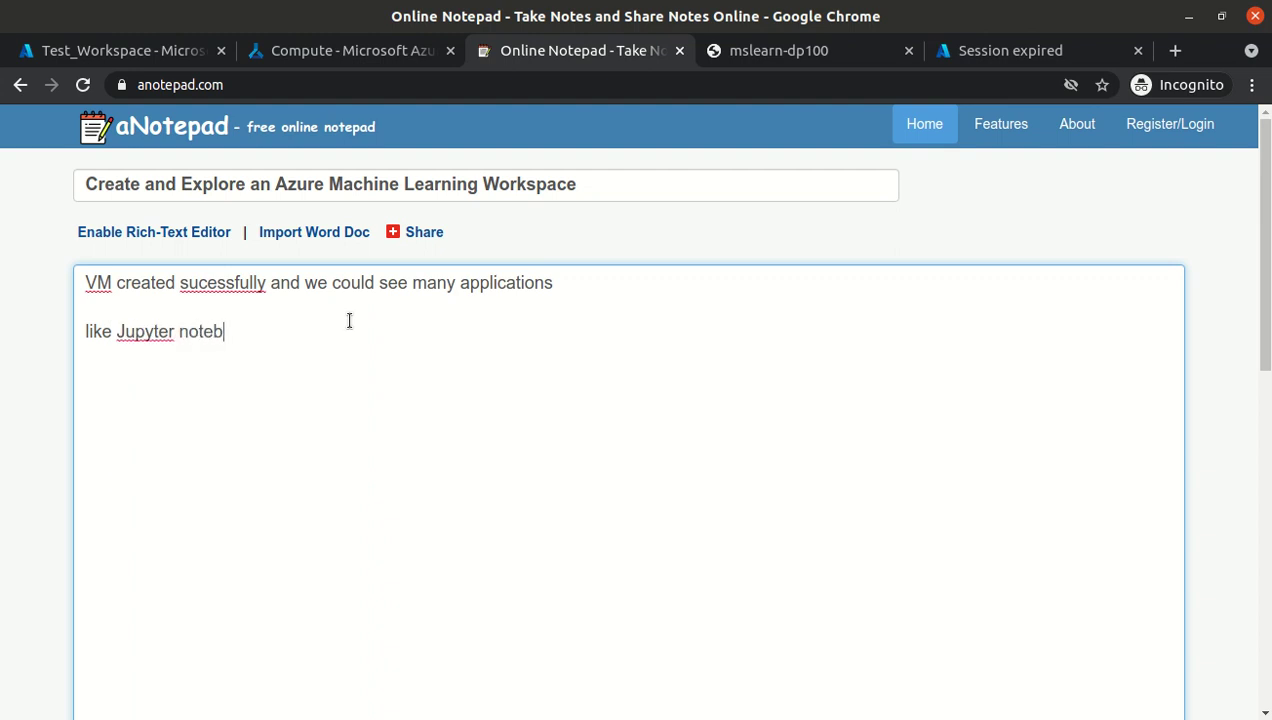
text(, lab. VS code etc)
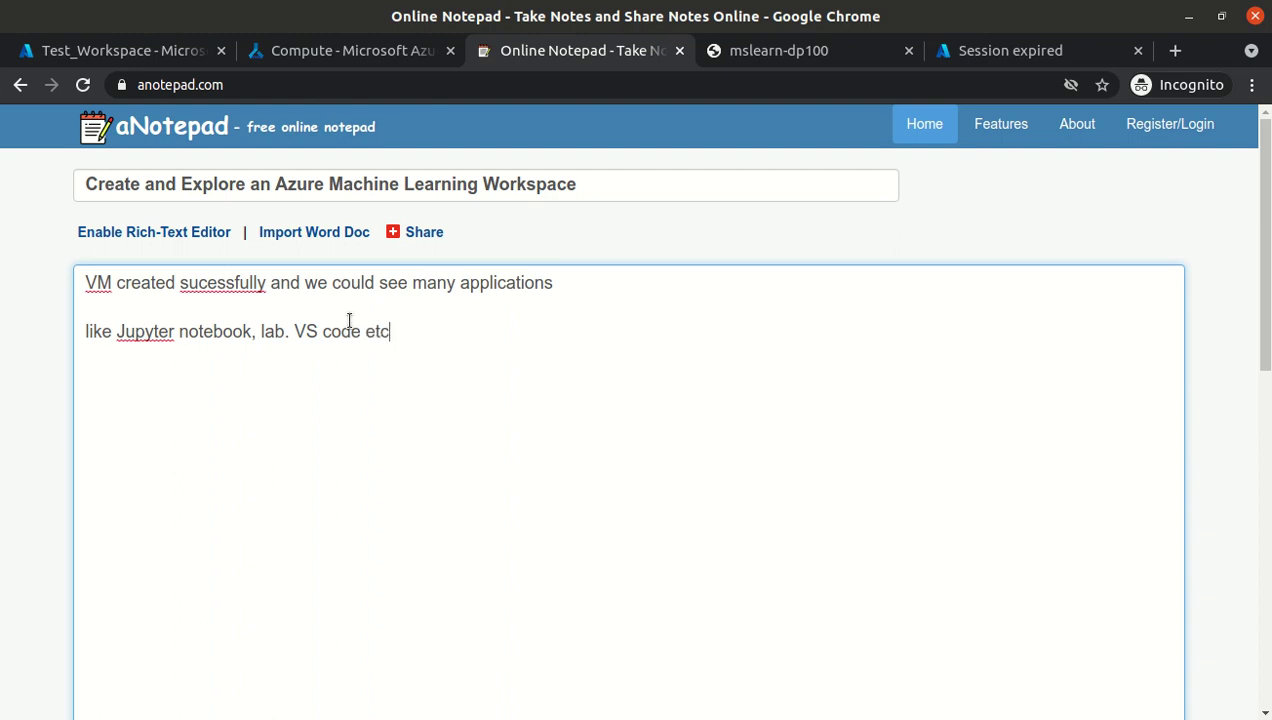
key(ctrl+a)
key(BackSpace)
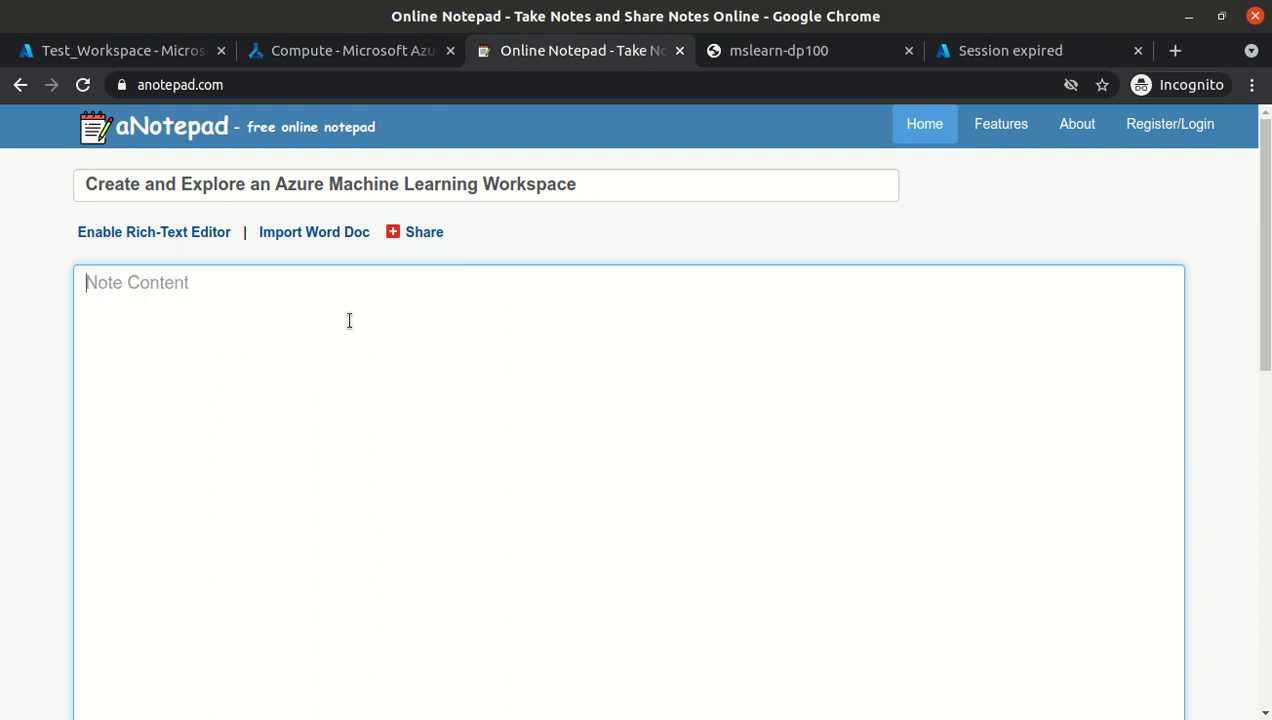
click(369, 56)
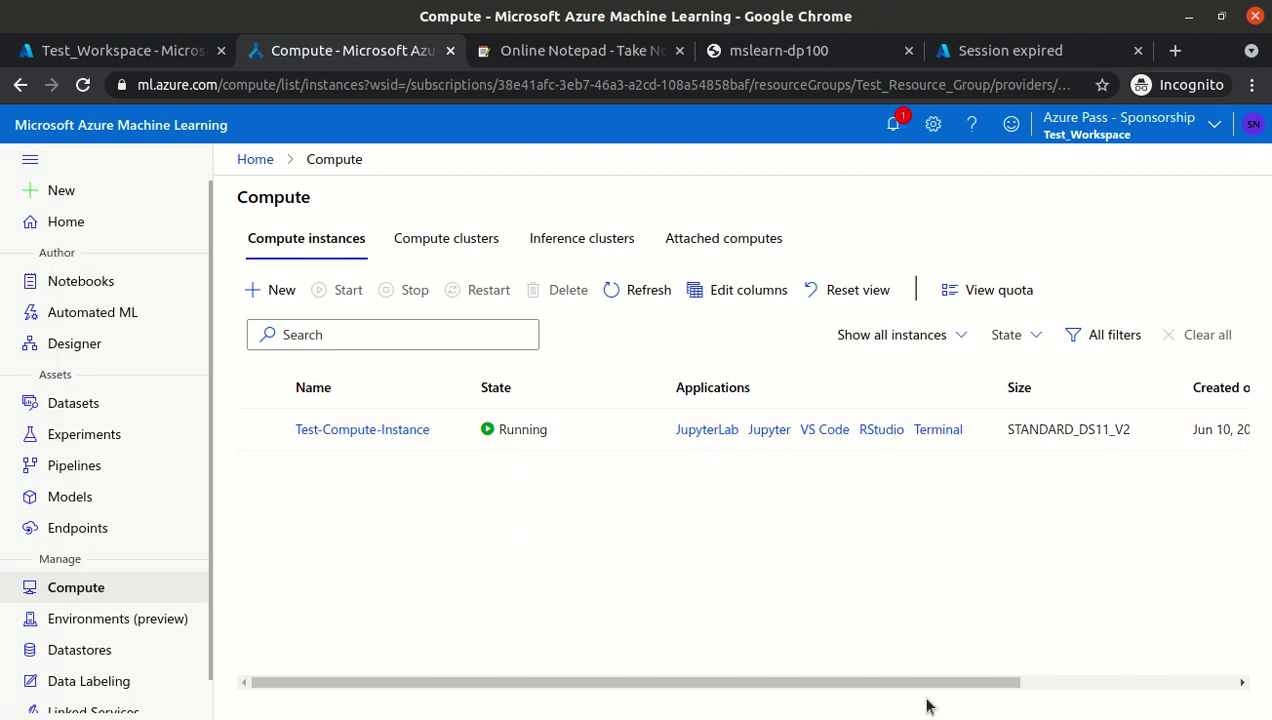
- Switch to the mslearn-dp100 instructions and read the "Clone and run a notebook" steps about Notebooks, the terminal and its compute
drag(914, 690, 741, 673)
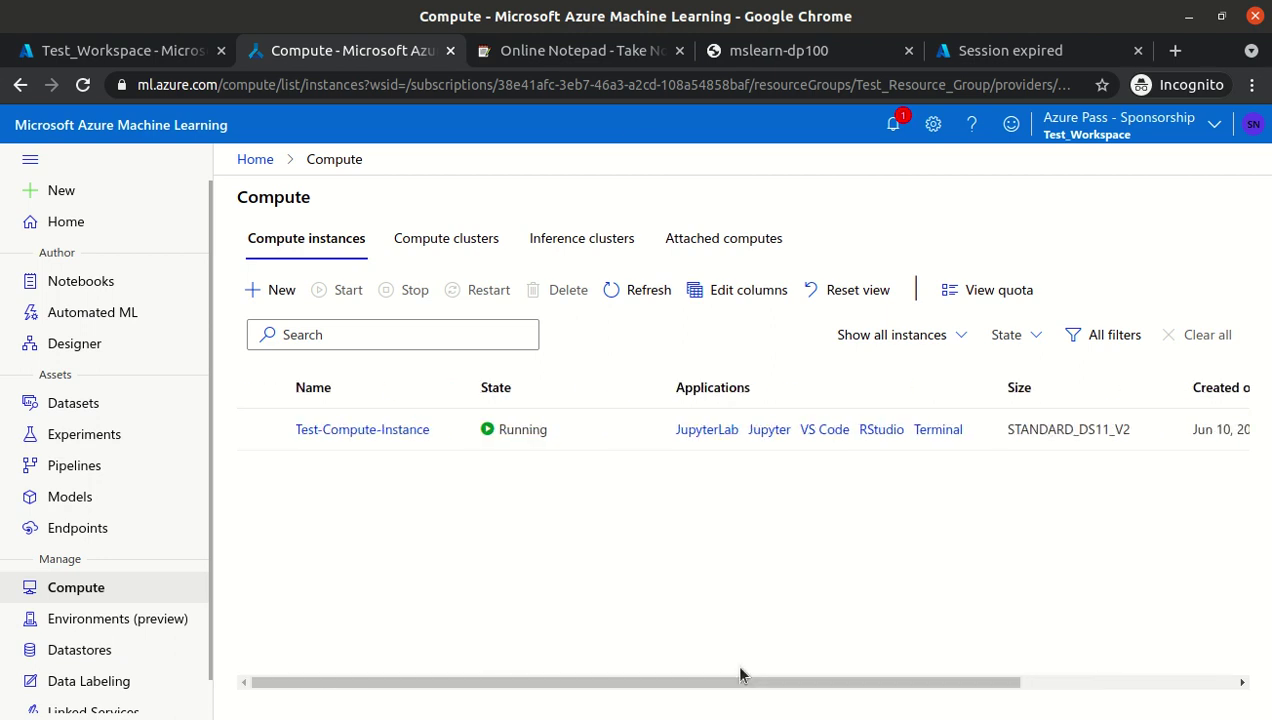
click(735, 50)
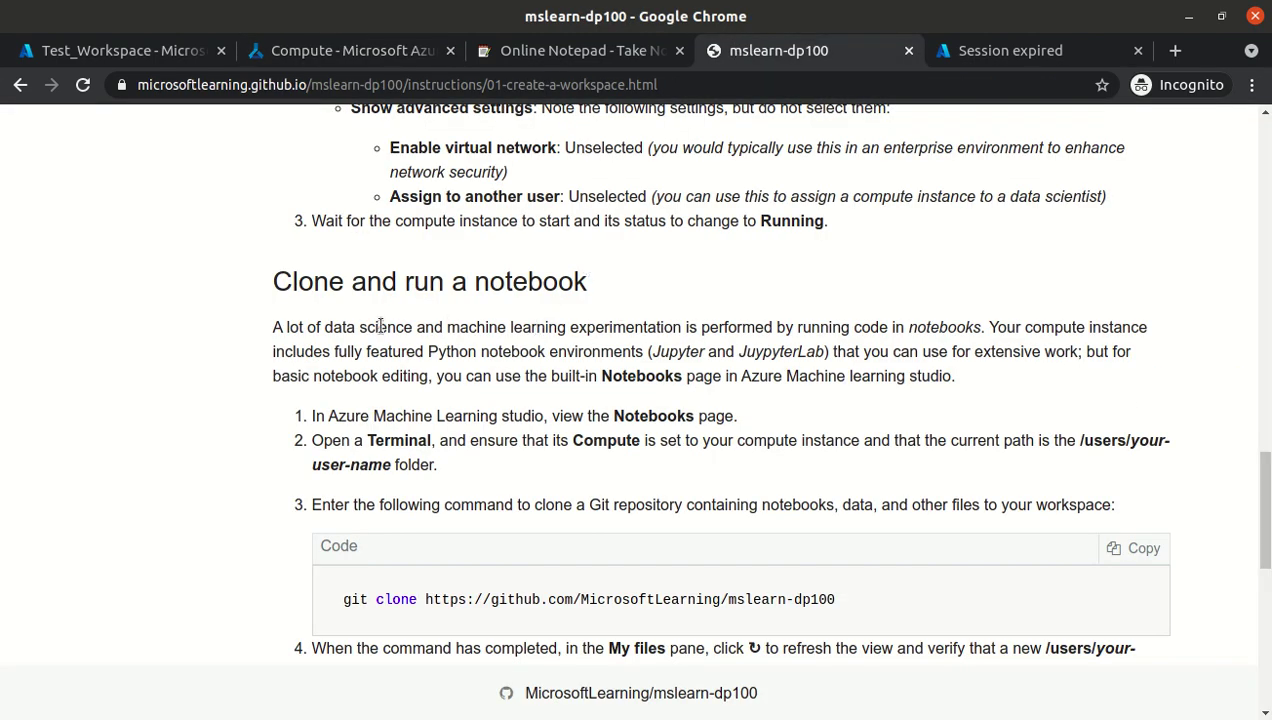
double_click(275, 282)
drag(428, 283, 600, 292)
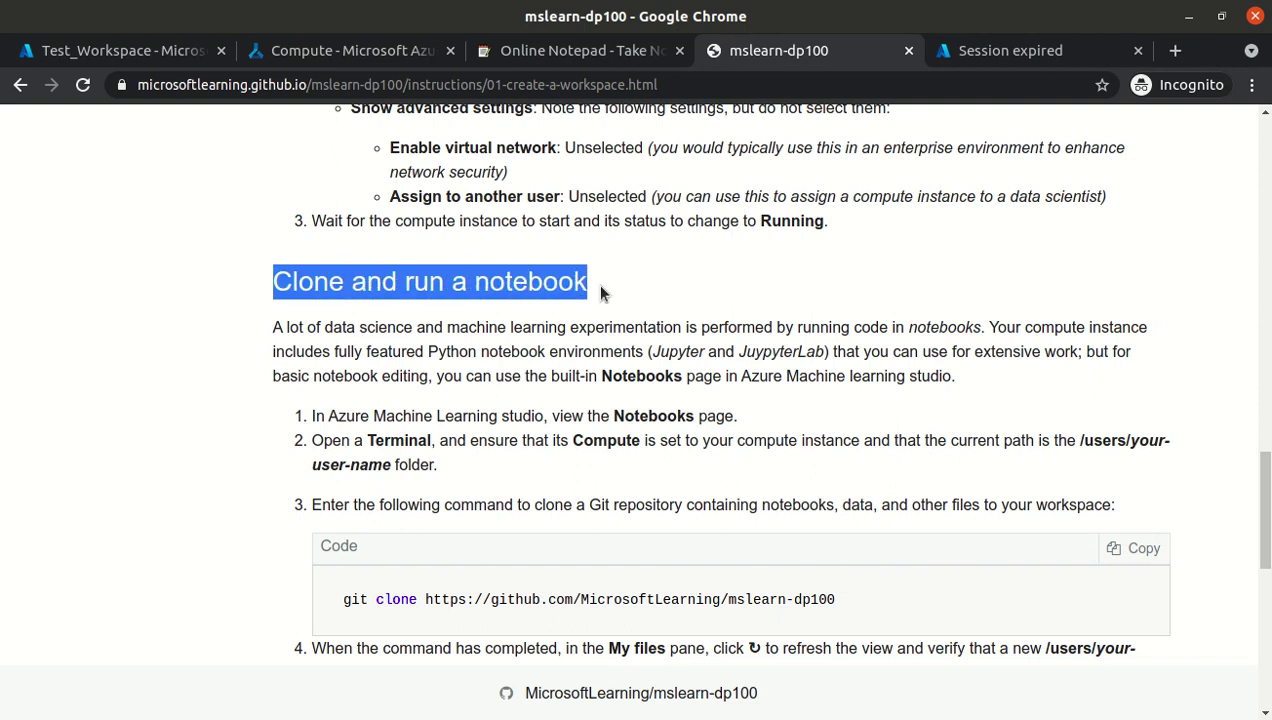
click(601, 293)
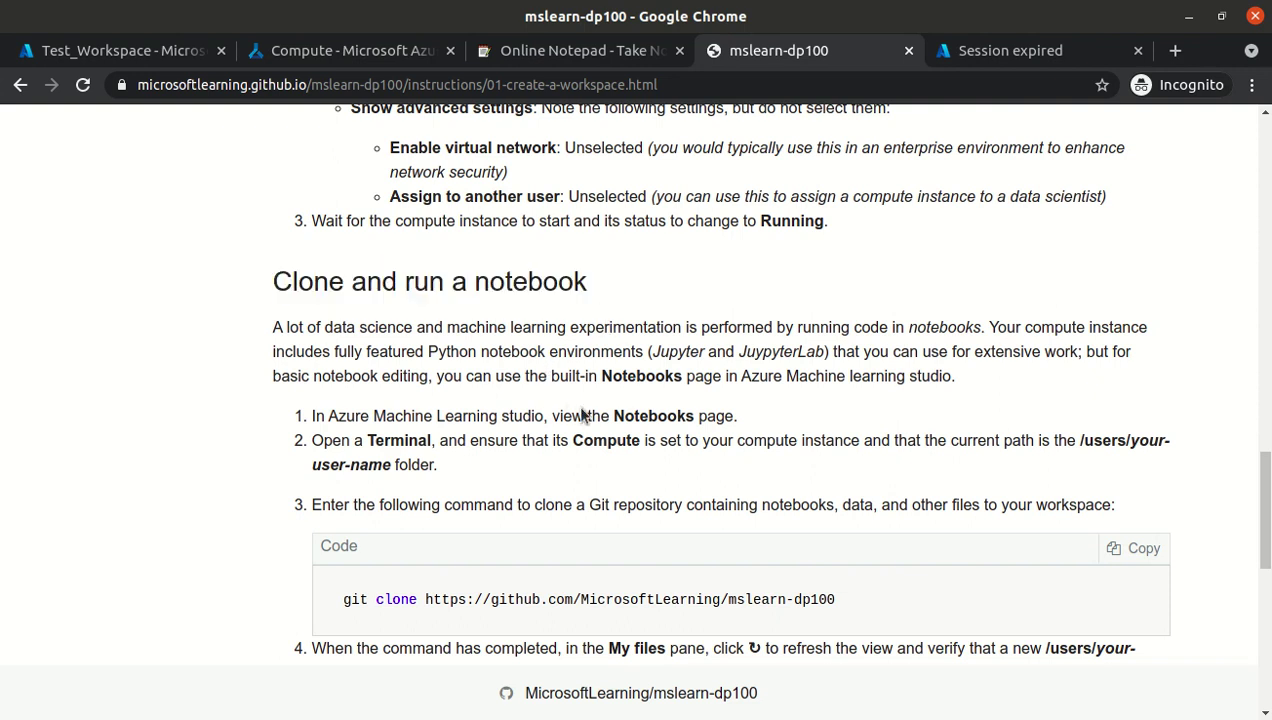
double_click(628, 418)
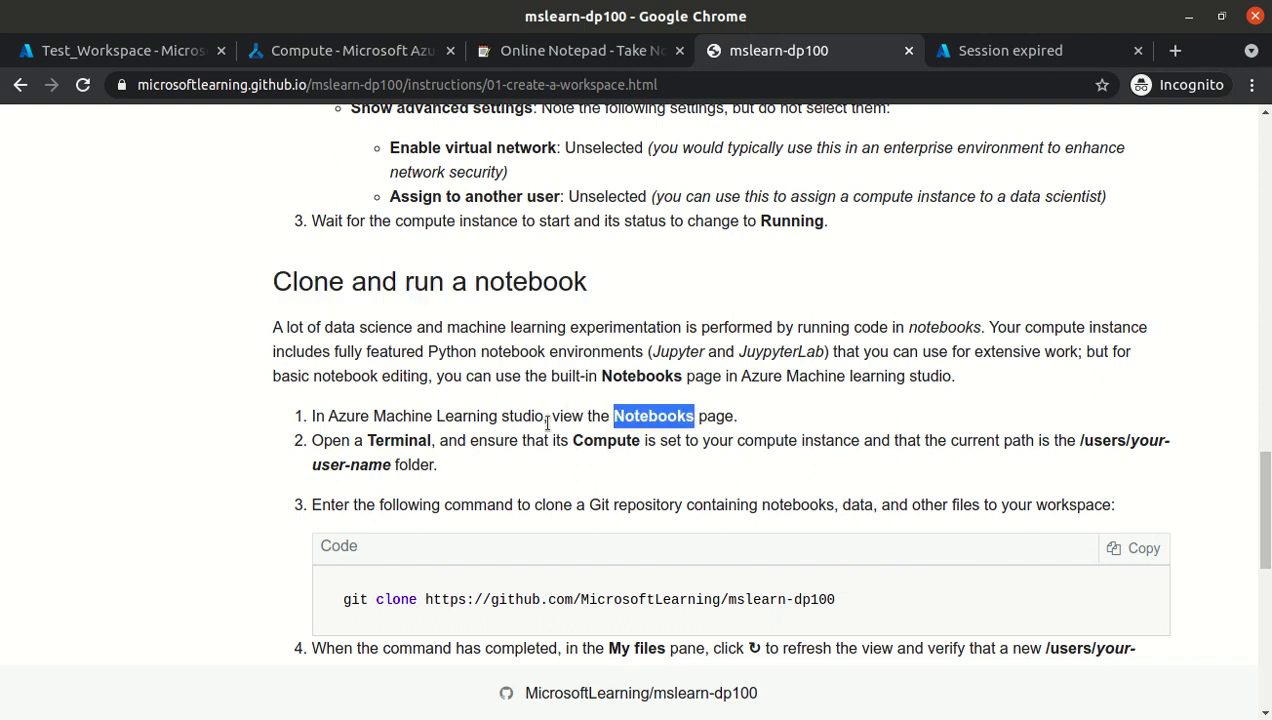
double_click(602, 448)
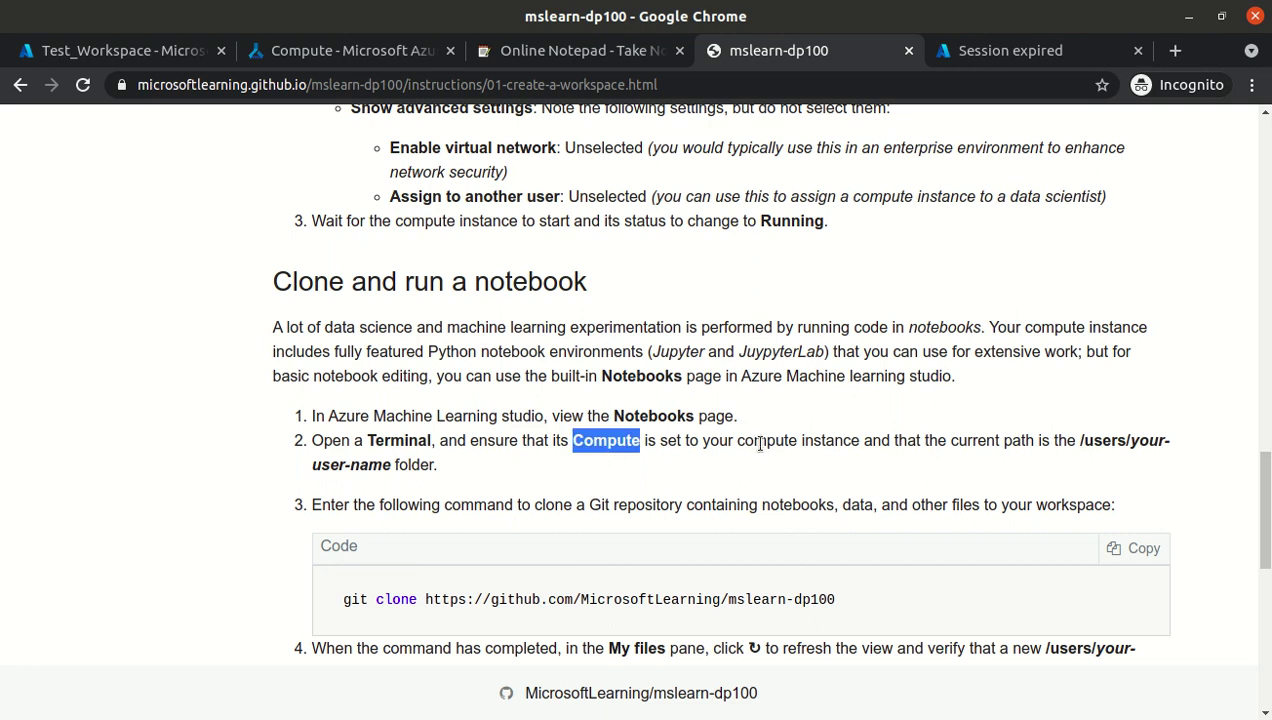
click(1022, 460)
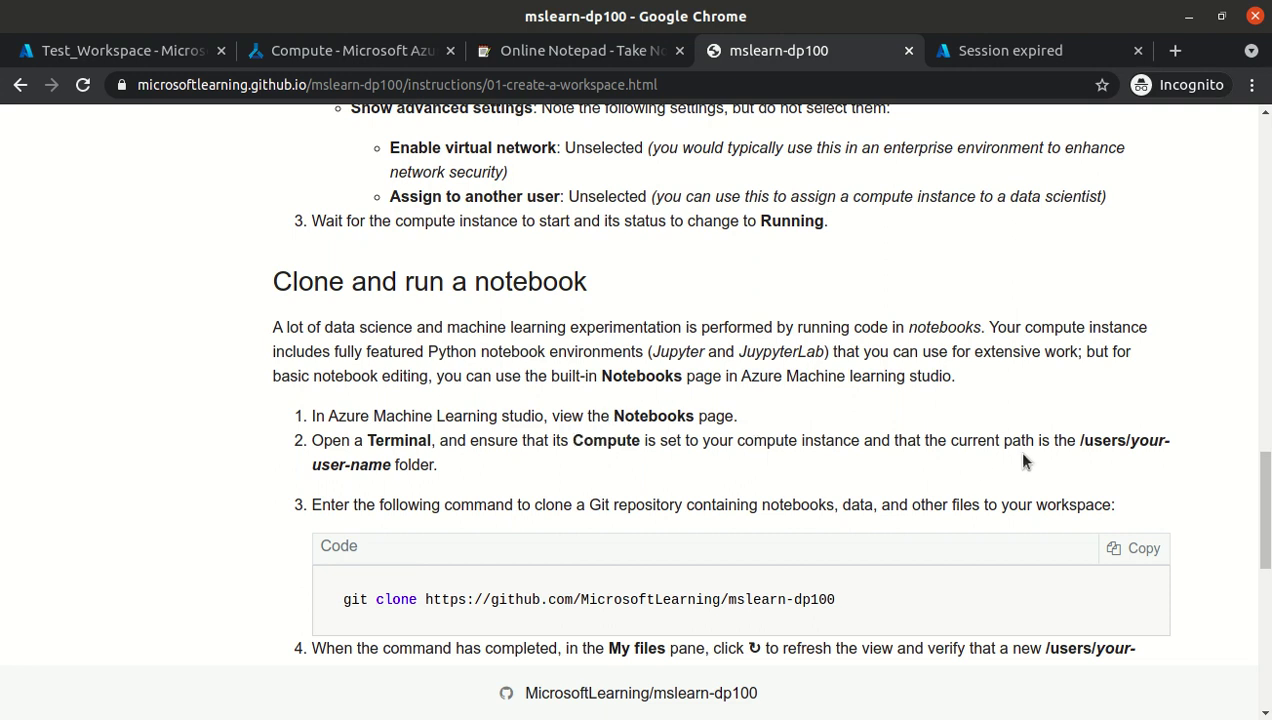
- Return to the studio, open a terminal from the Notebooks page and check that its compute is Test-Compute-Instance
click(374, 46)
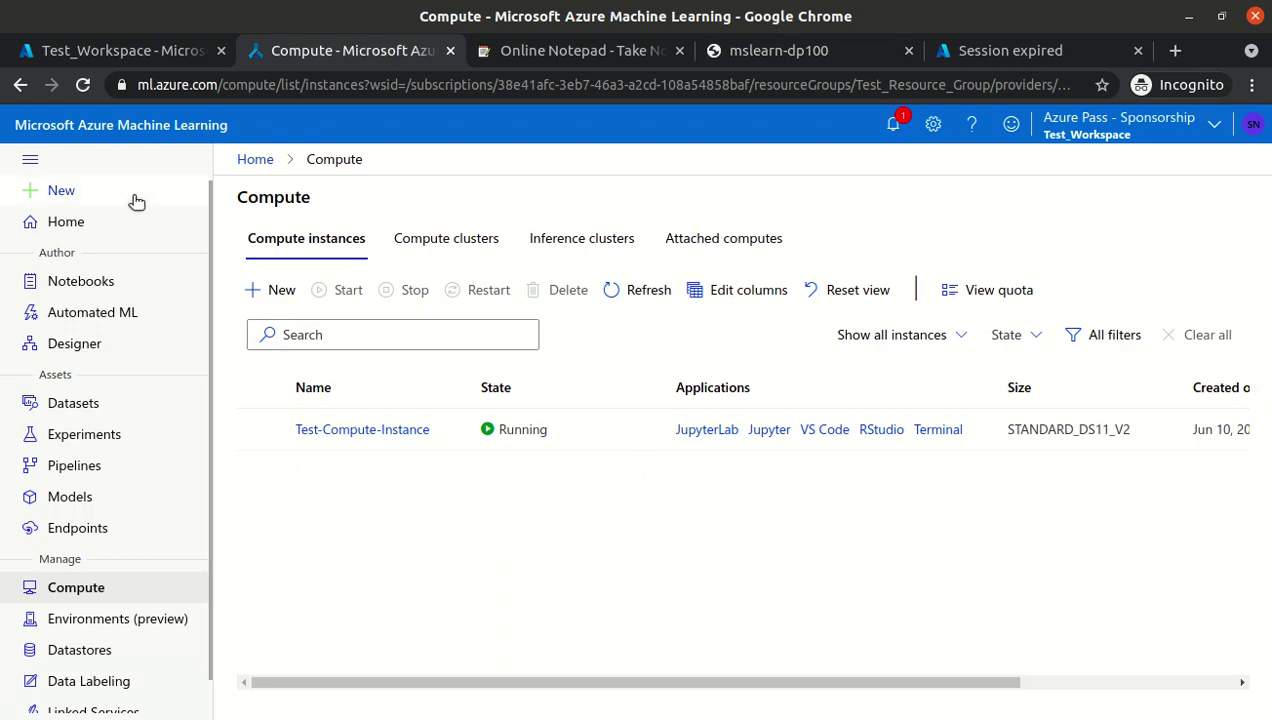
click(74, 283)
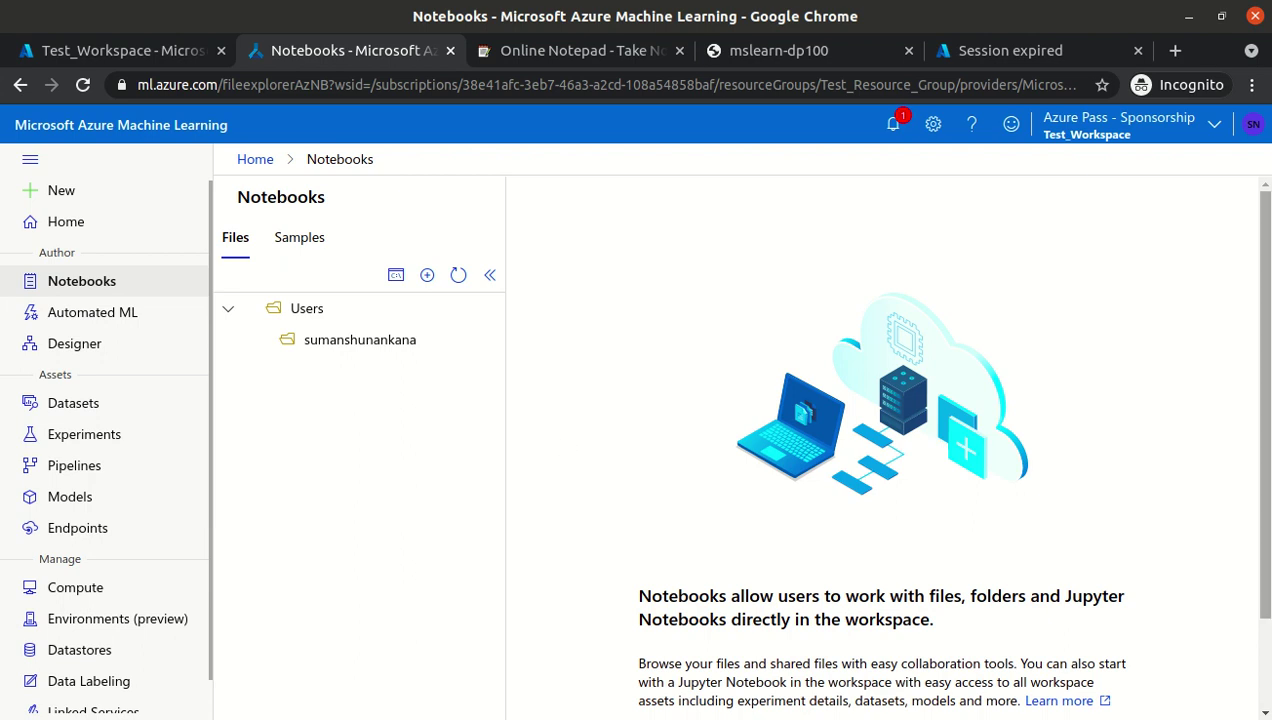
scroll(1155, 388, down, 2)
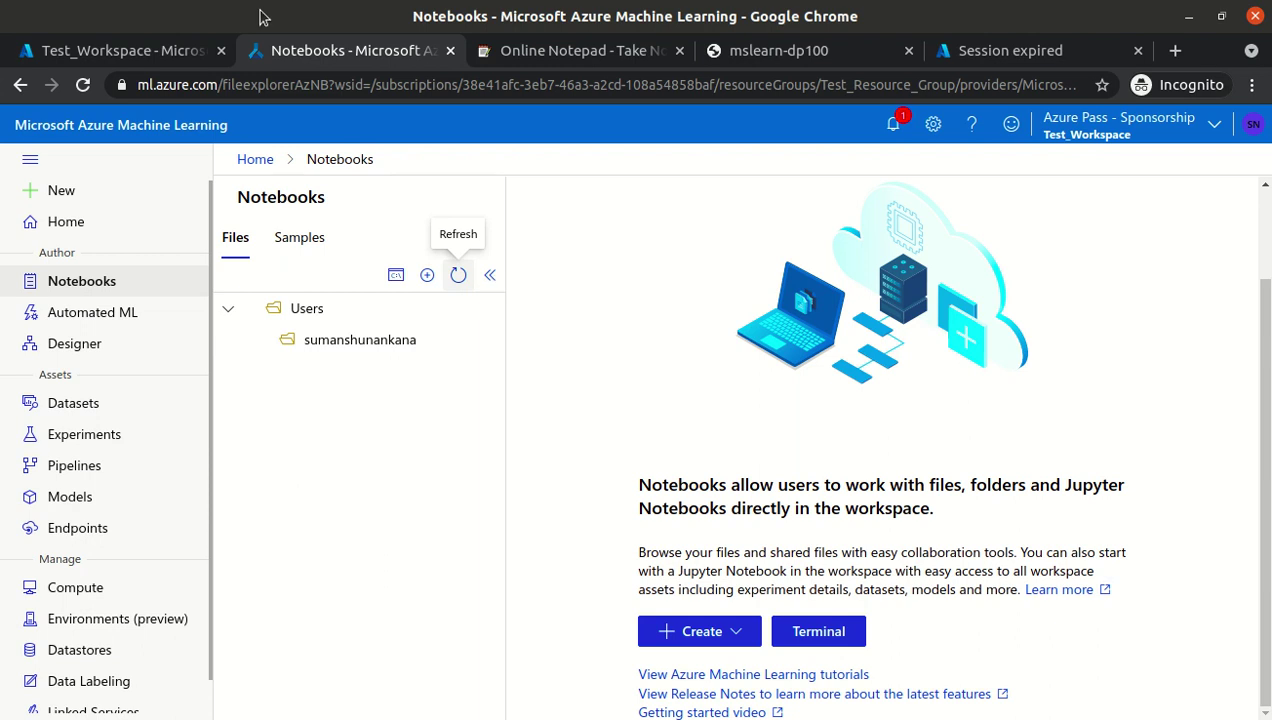
click(789, 56)
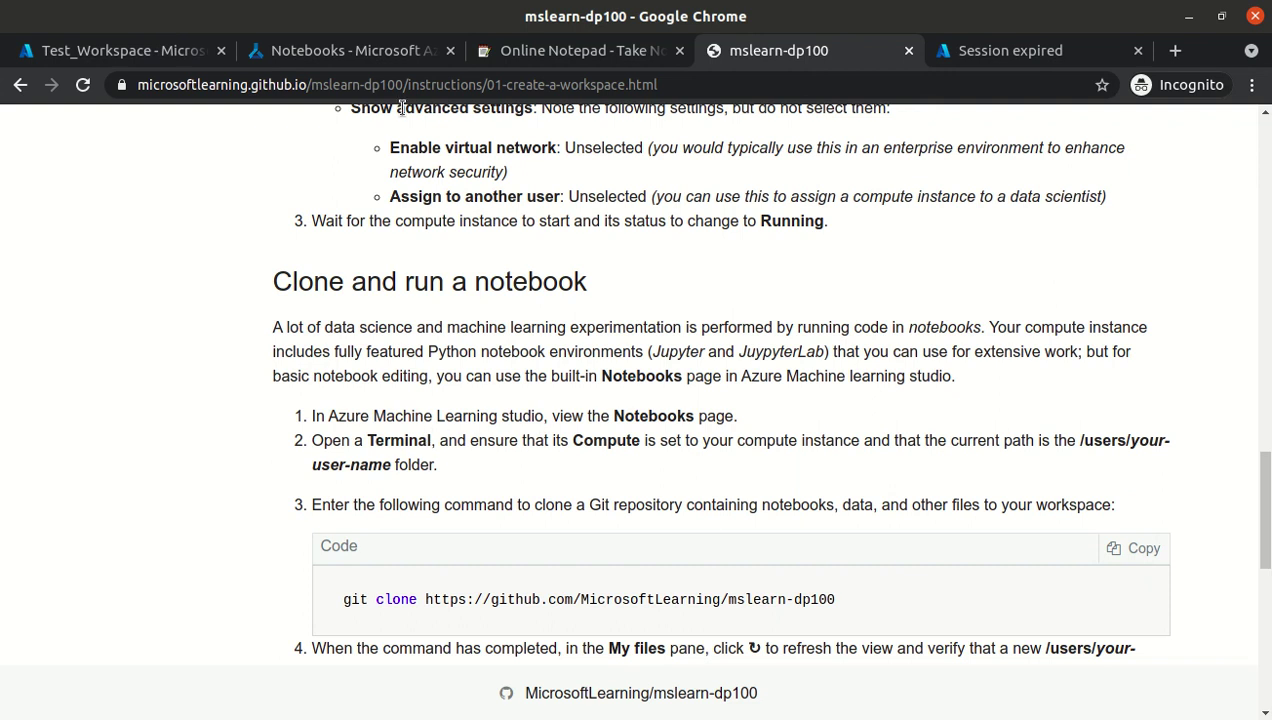
click(338, 50)
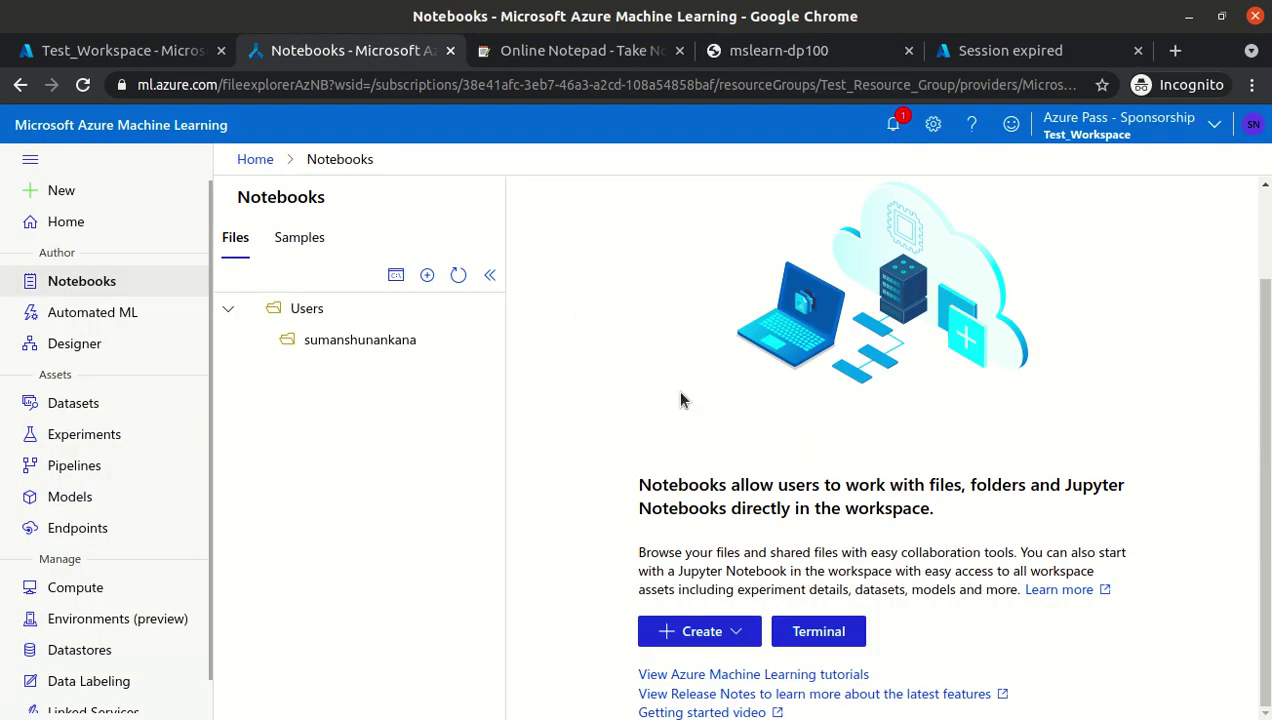
click(815, 633)
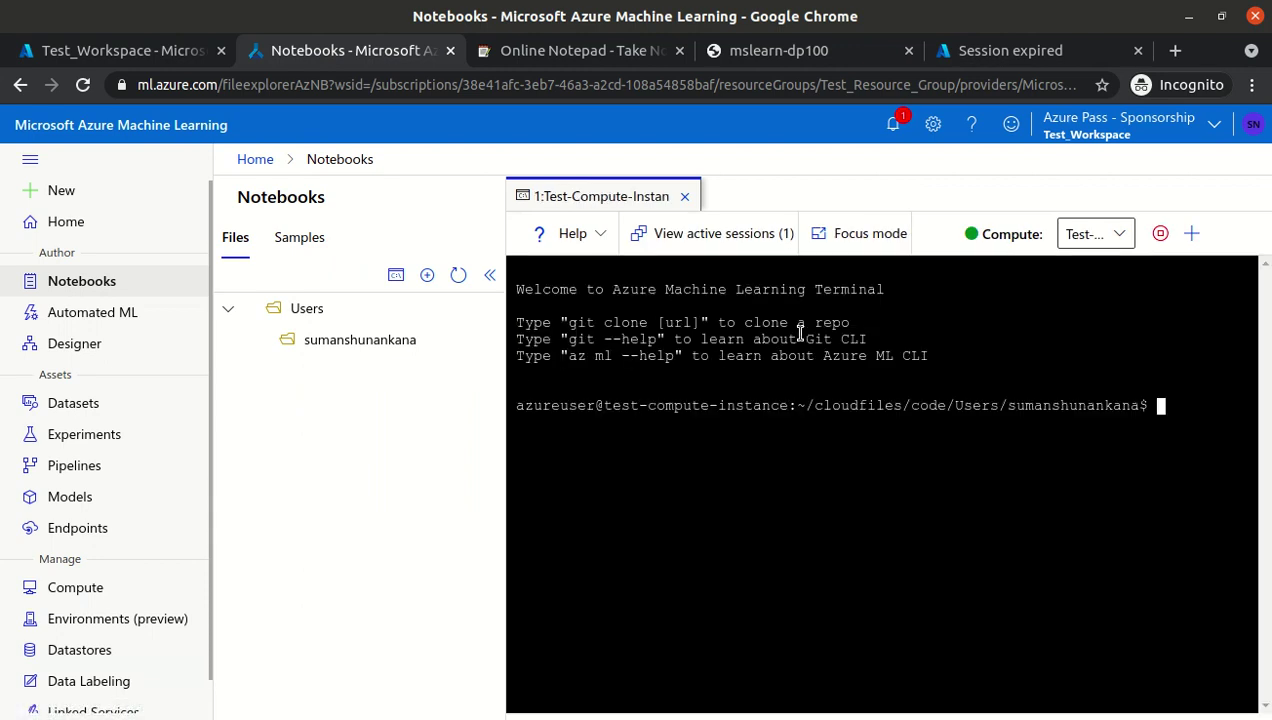
click(1121, 236)
click(1121, 238)
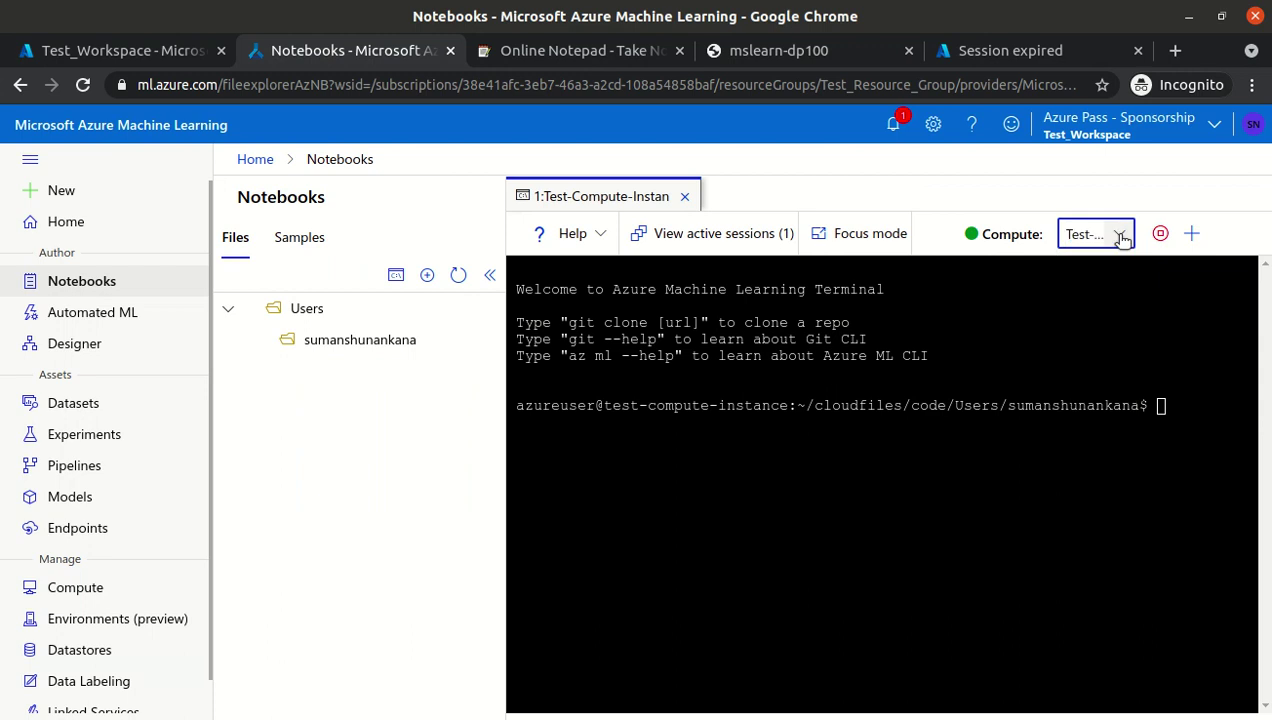
click(1178, 409)
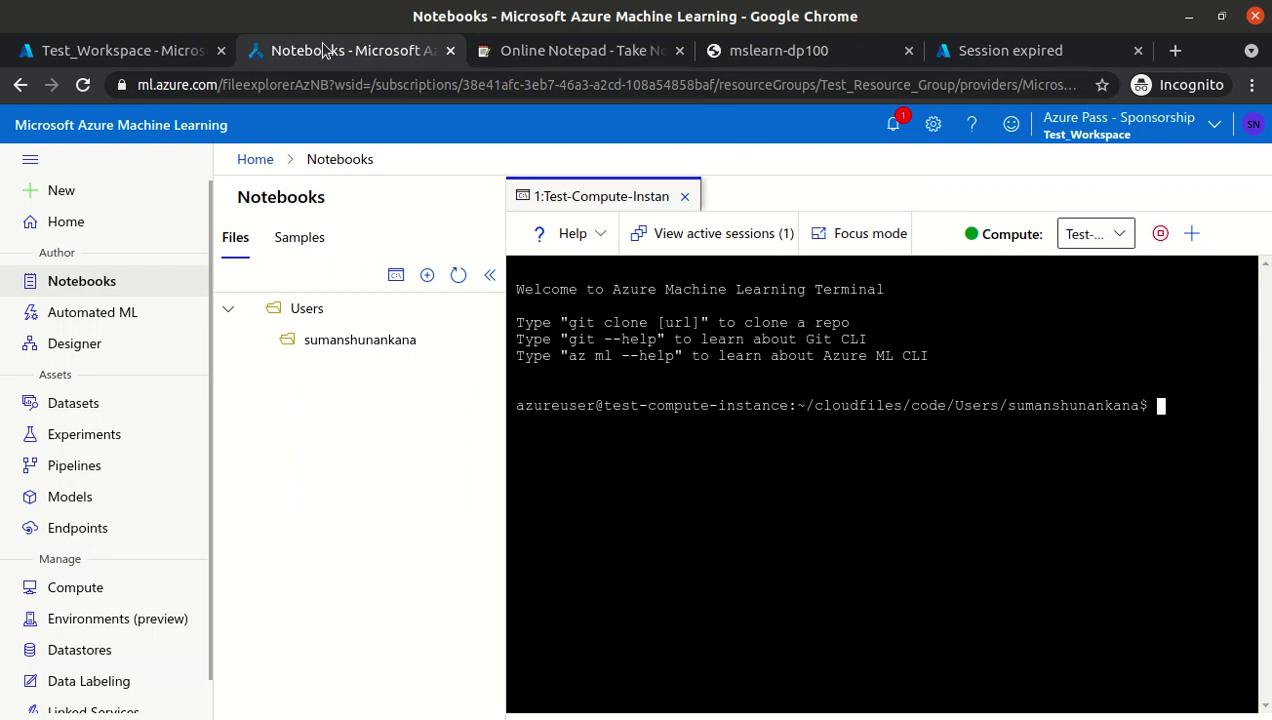
click(758, 48)
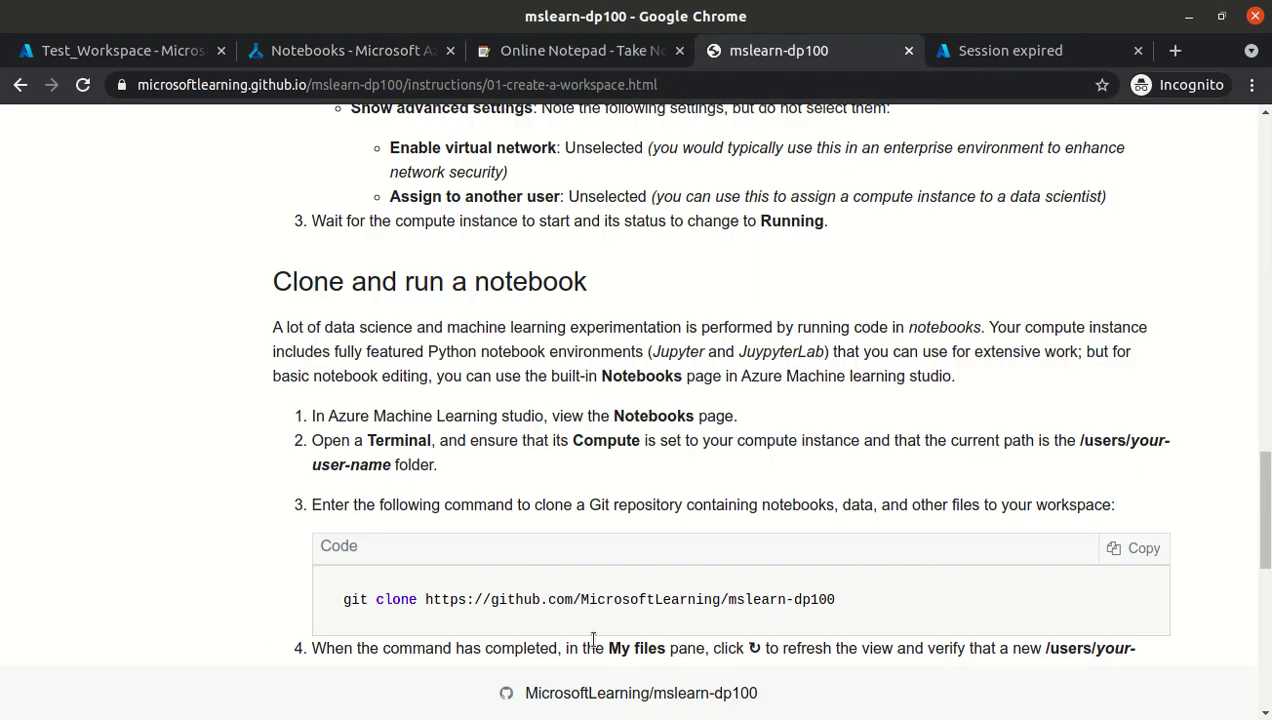
click(1143, 551)
key(ctrl+c)
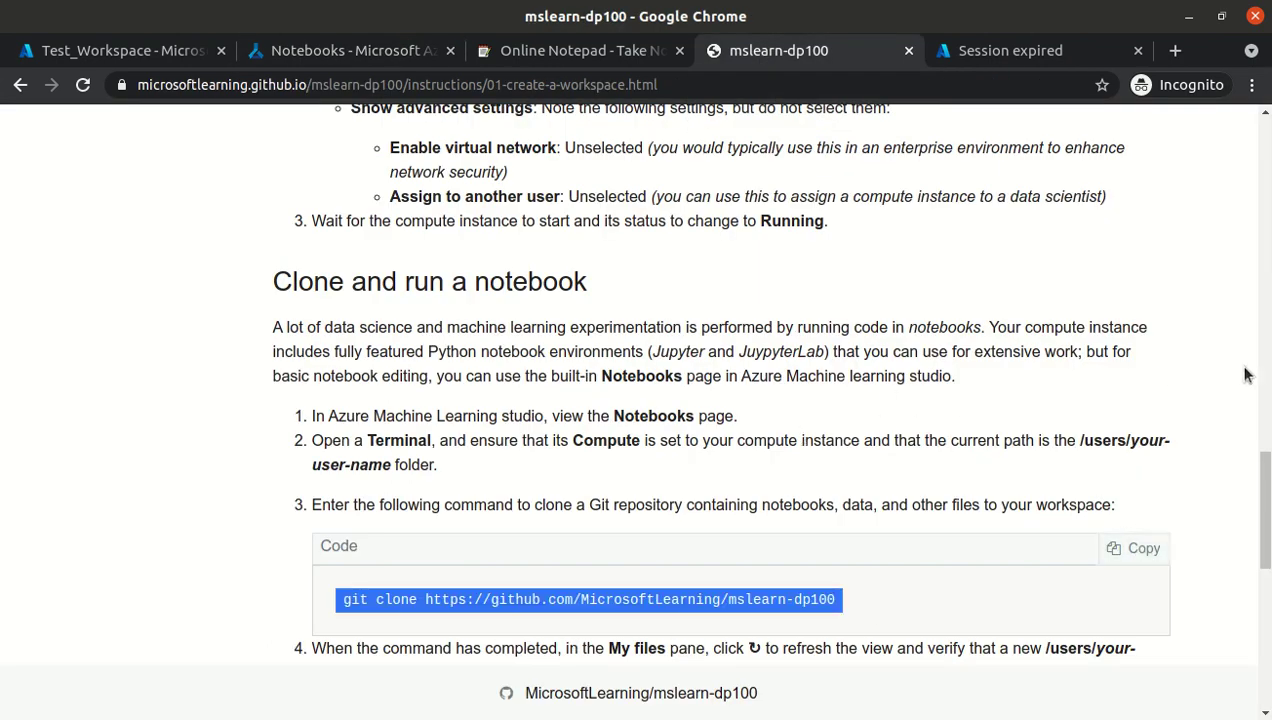
scroll(818, 120, down, 5)
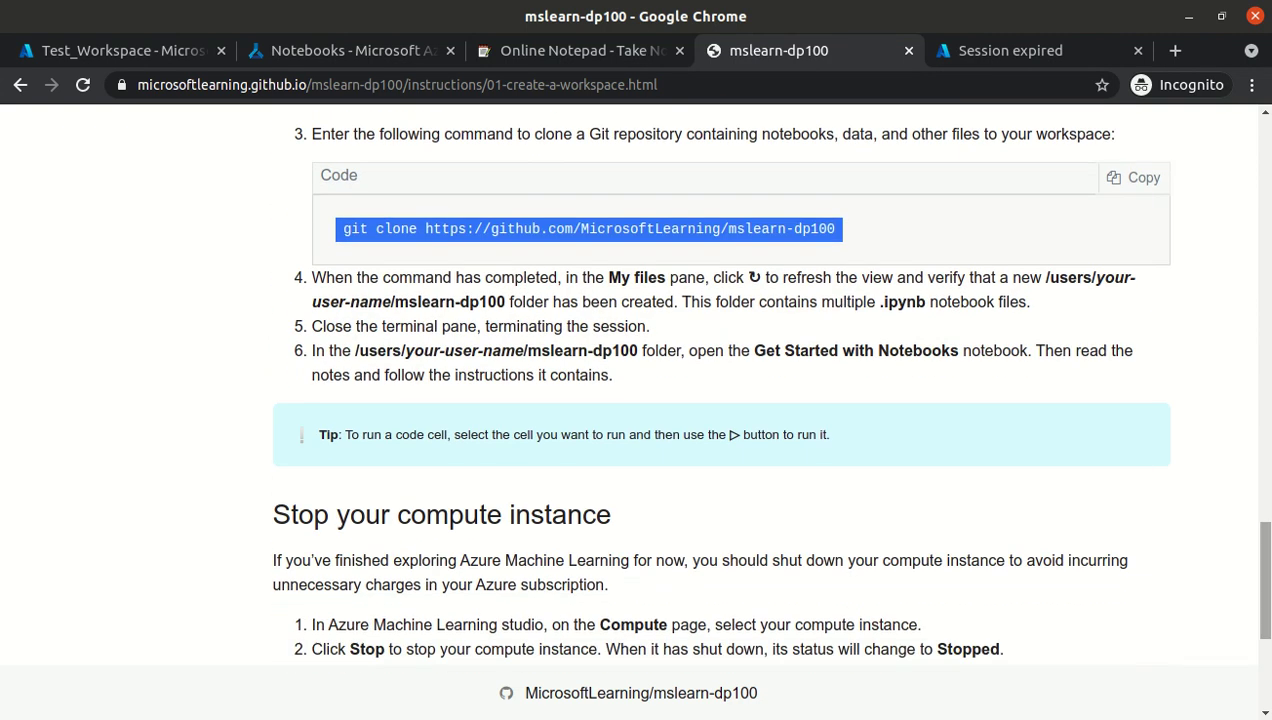
click(321, 52)
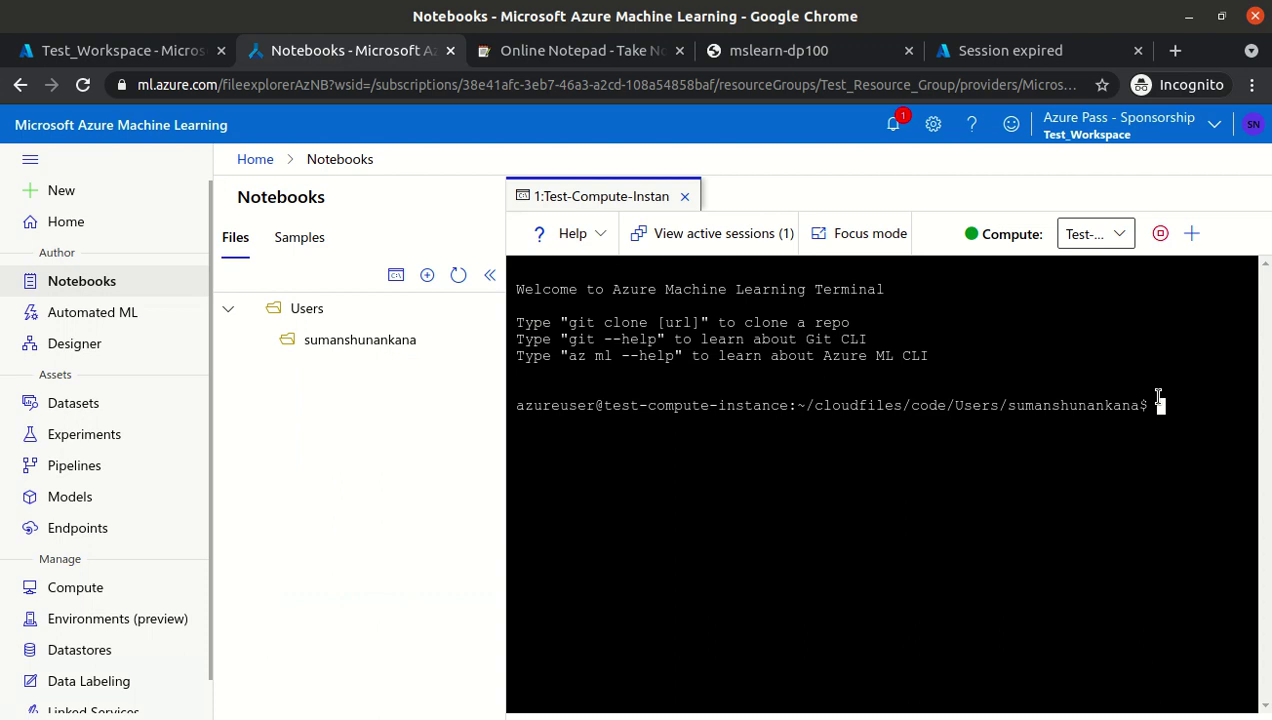
key(ctrl+v)
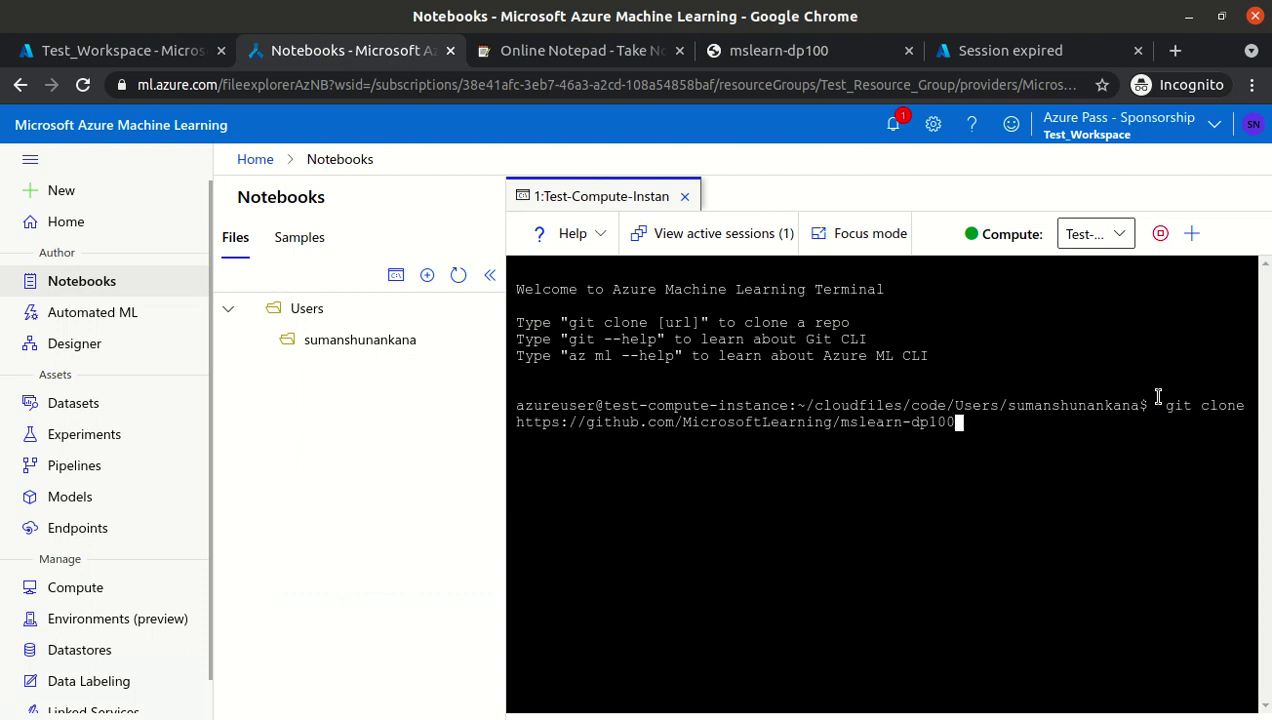
key(Return)
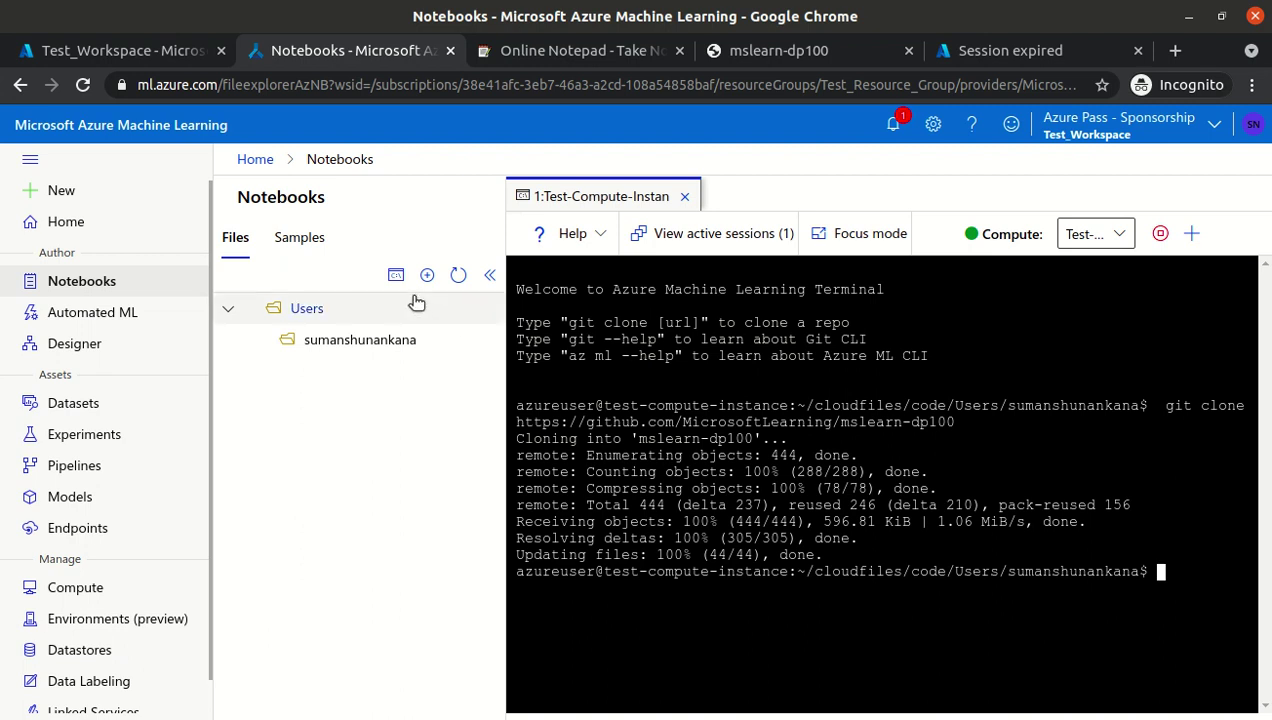
- Refresh the workspace files and expand the cloned mslearn-dp100 folder in the user's folder
click(457, 275)
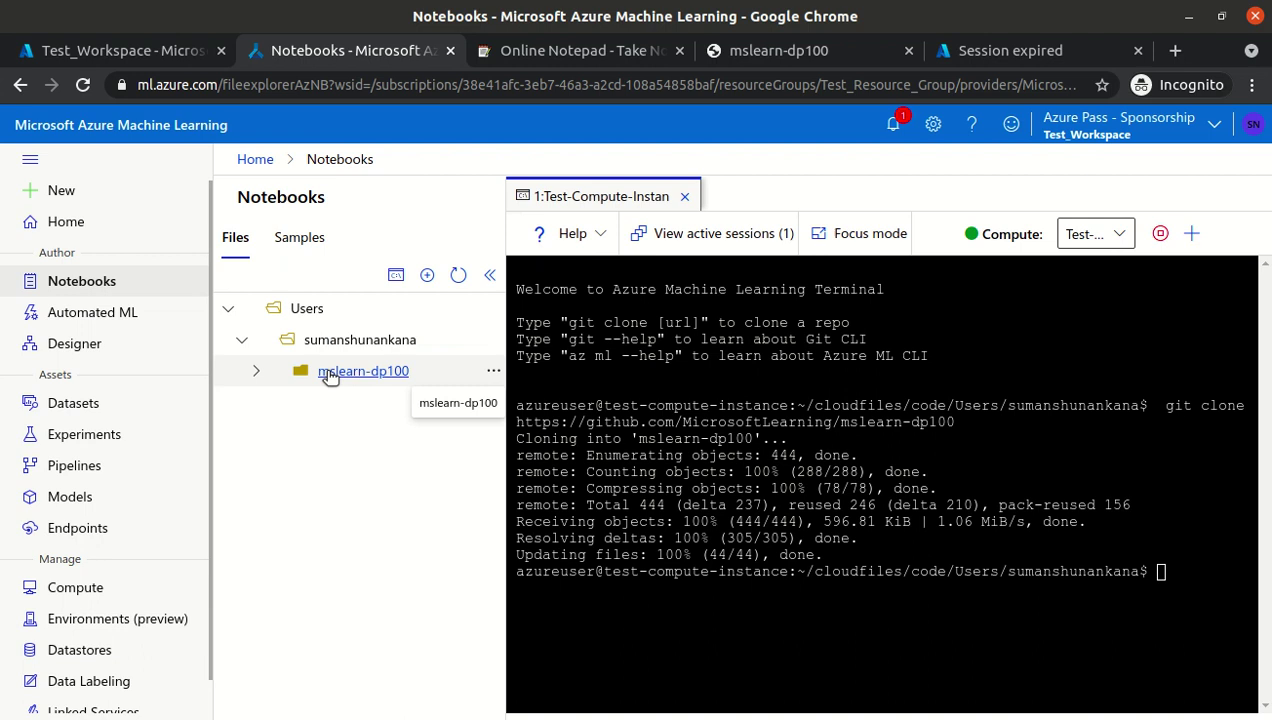
click(257, 371)
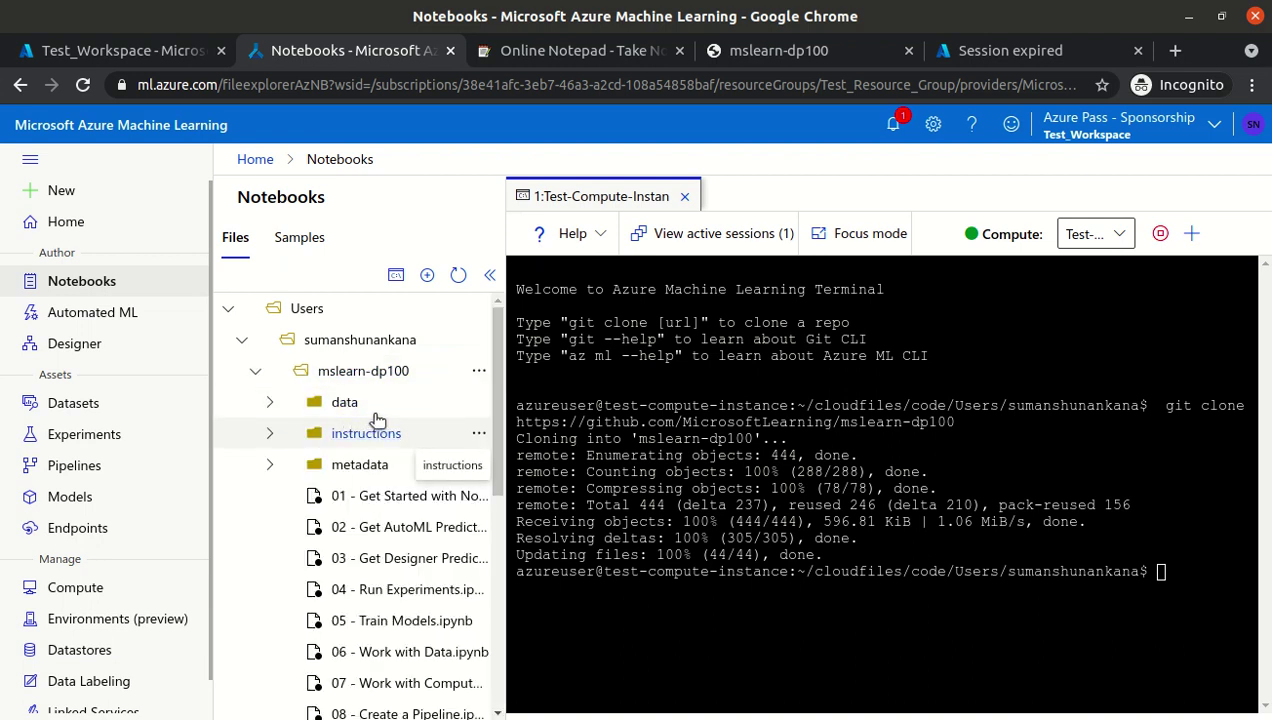
click(256, 371)
click(282, 376)
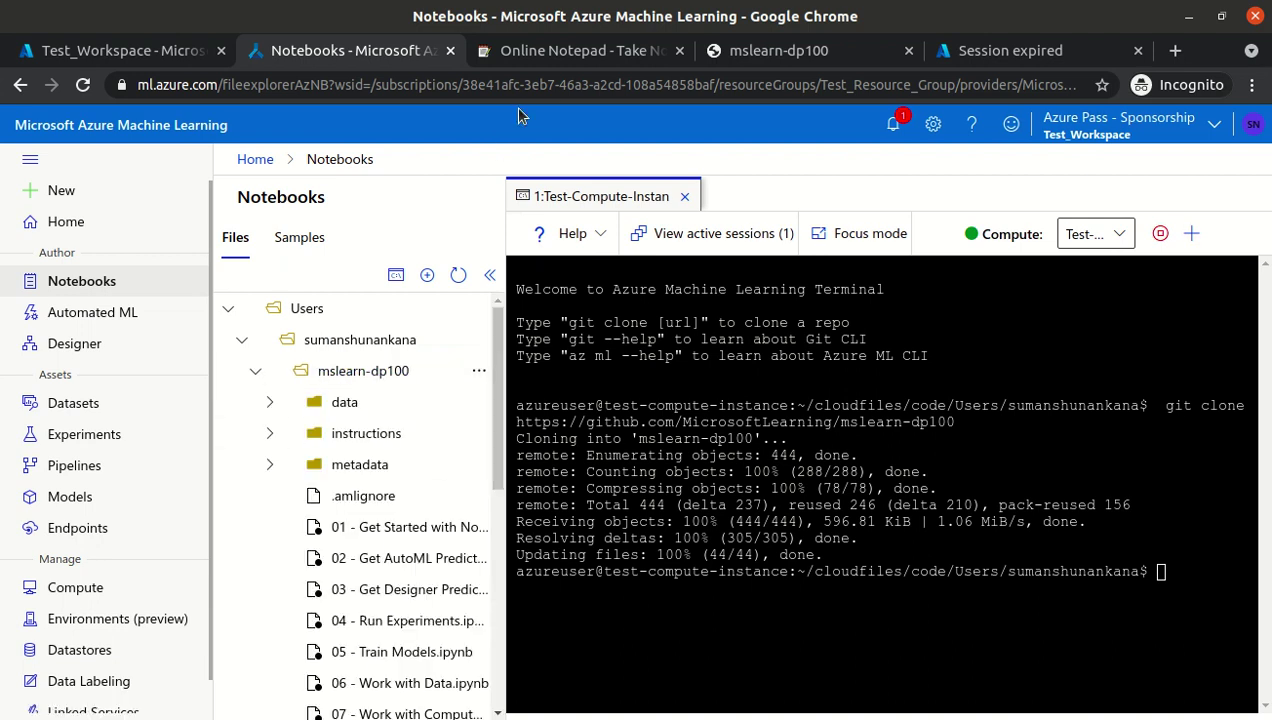
- Check the remaining instructions, then open the "01 - Get Started with Notebooks" notebook in the studio and authenticate it to the compute
click(752, 64)
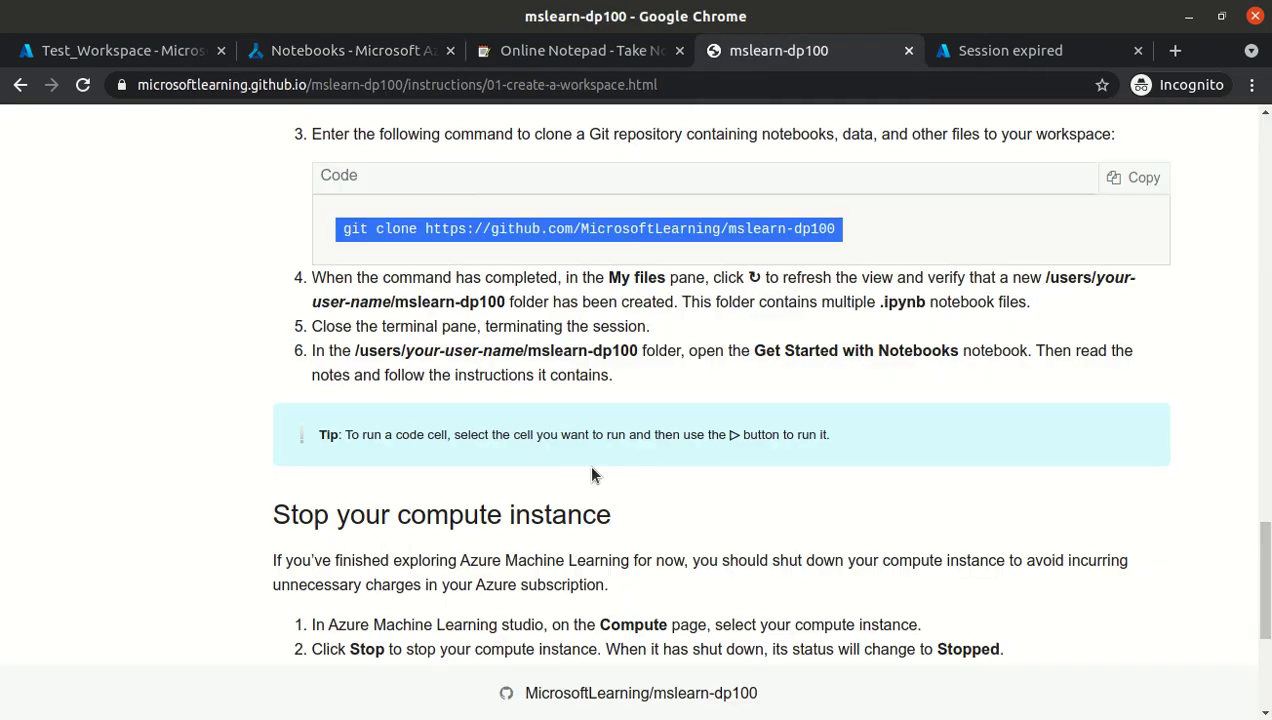
click(567, 284)
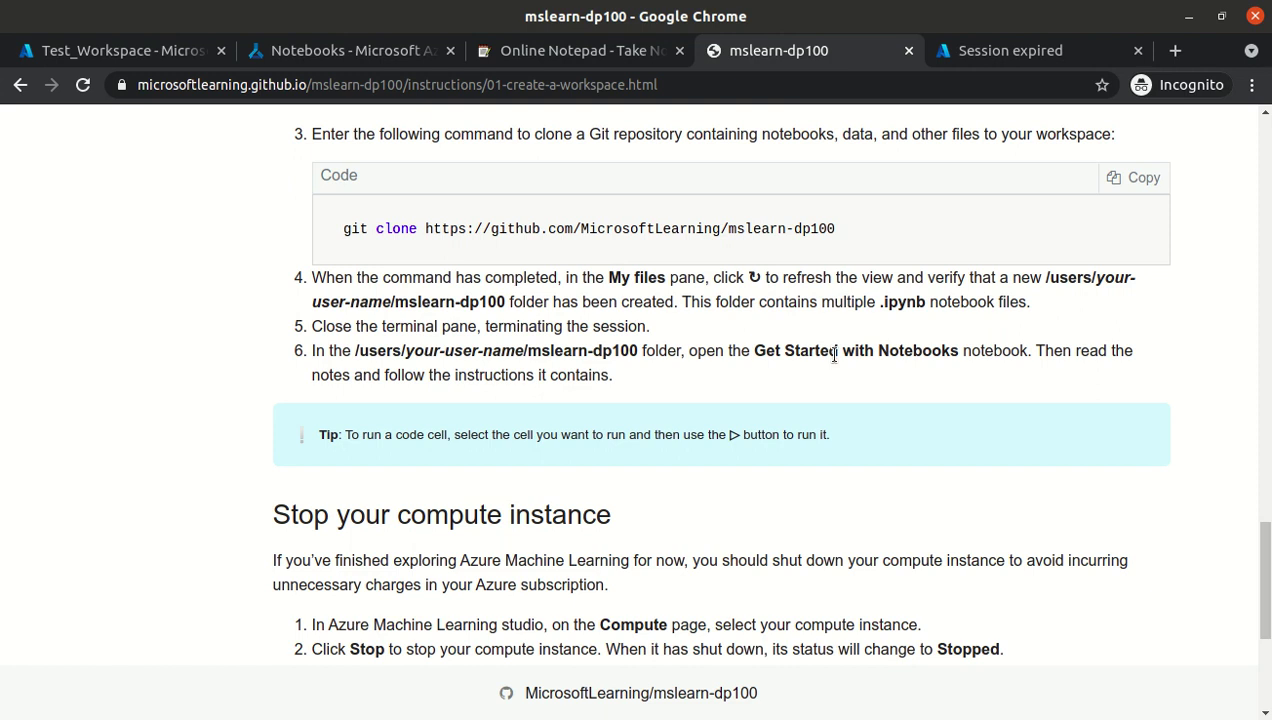
click(410, 60)
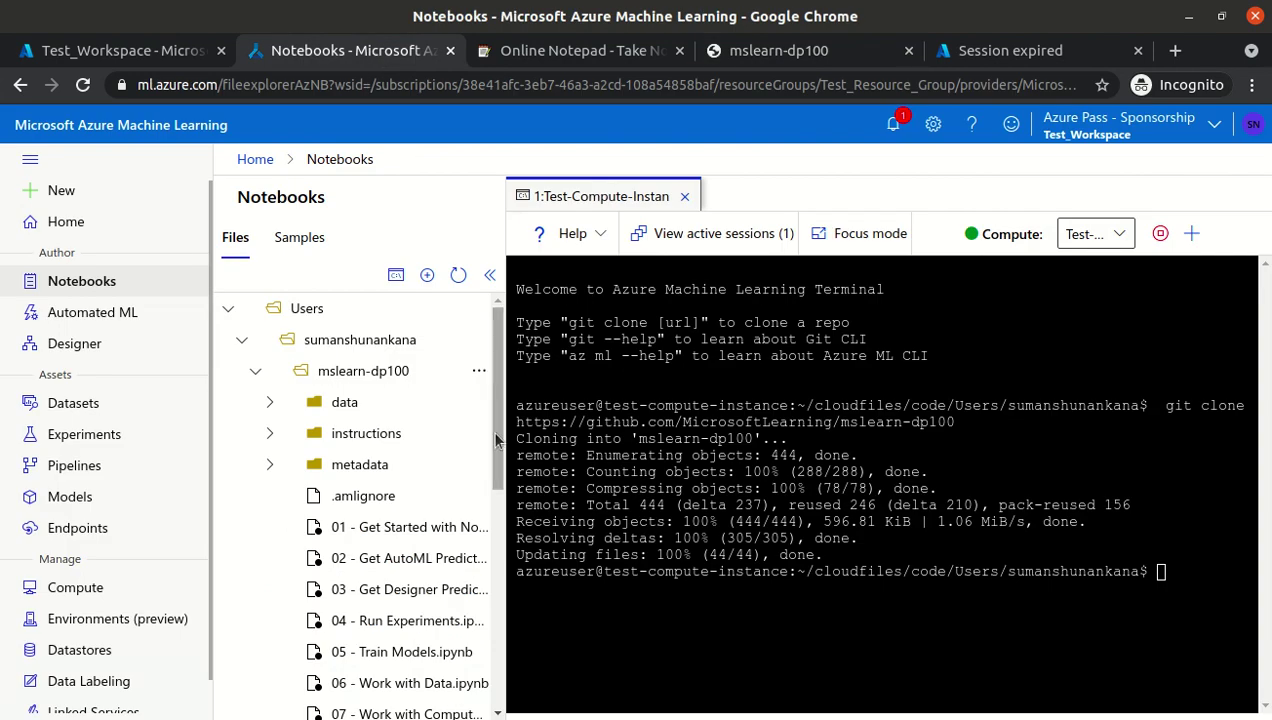
click(407, 528)
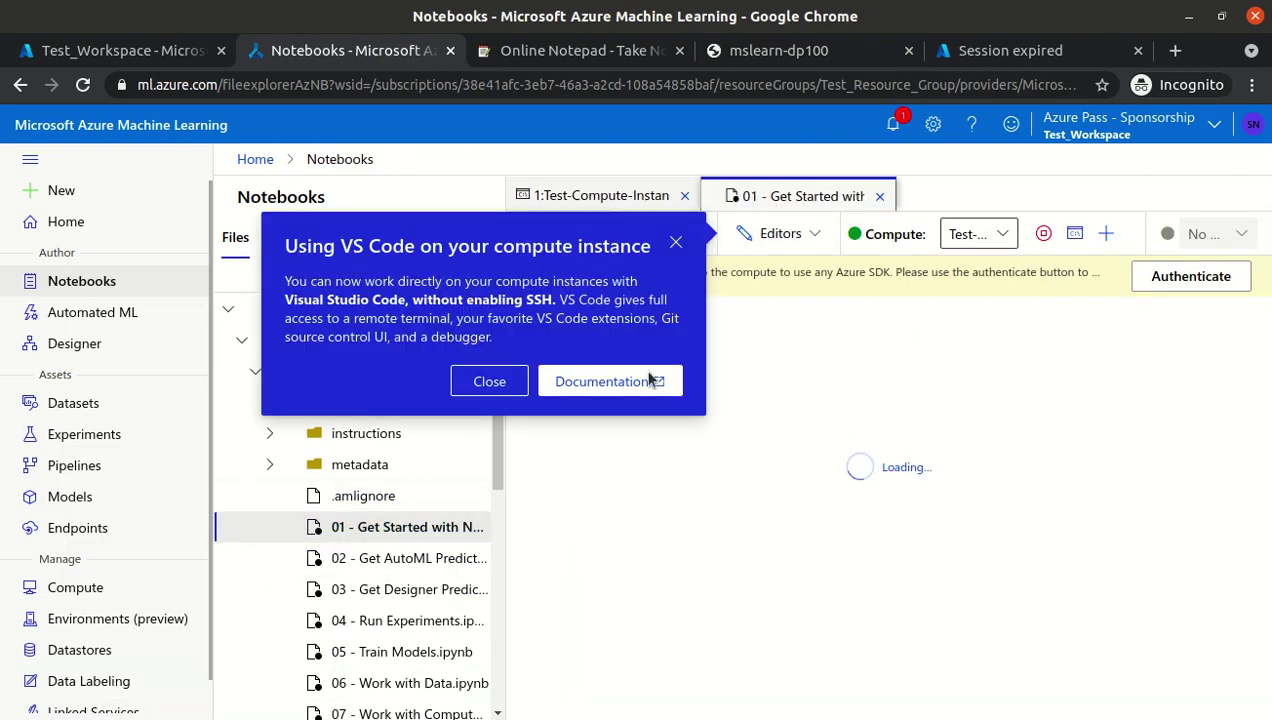
click(490, 381)
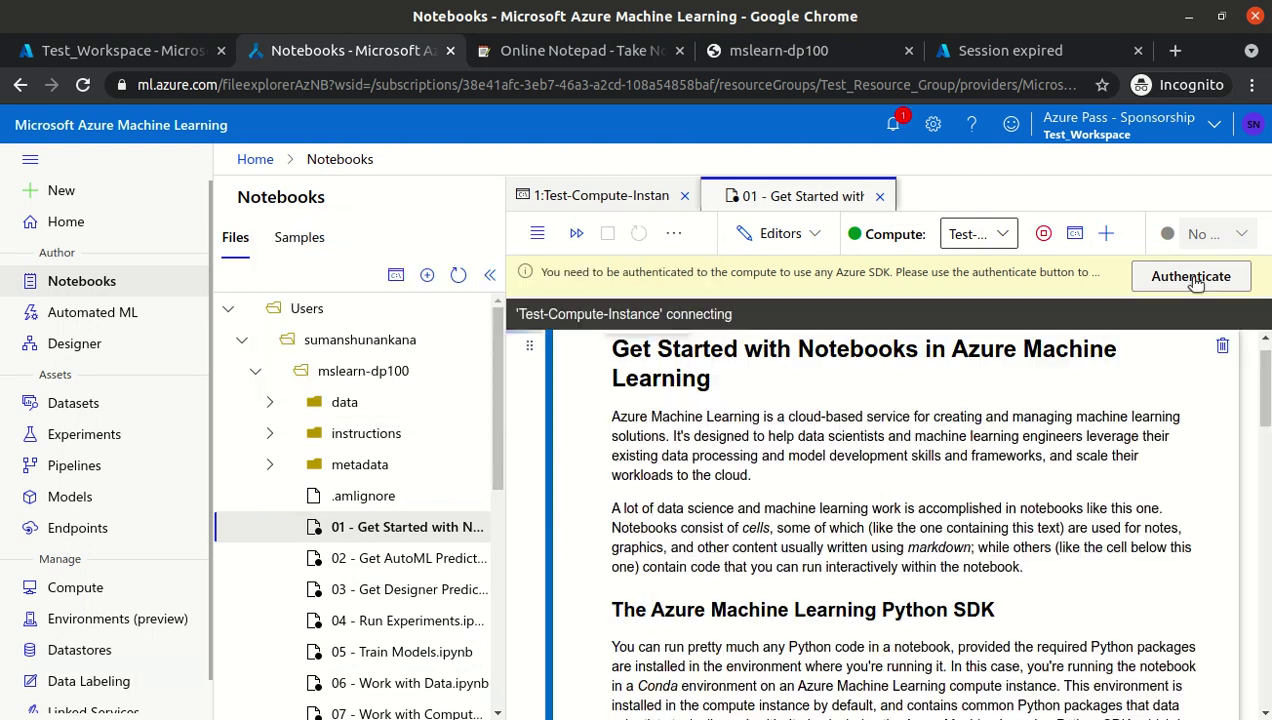
click(1191, 277)
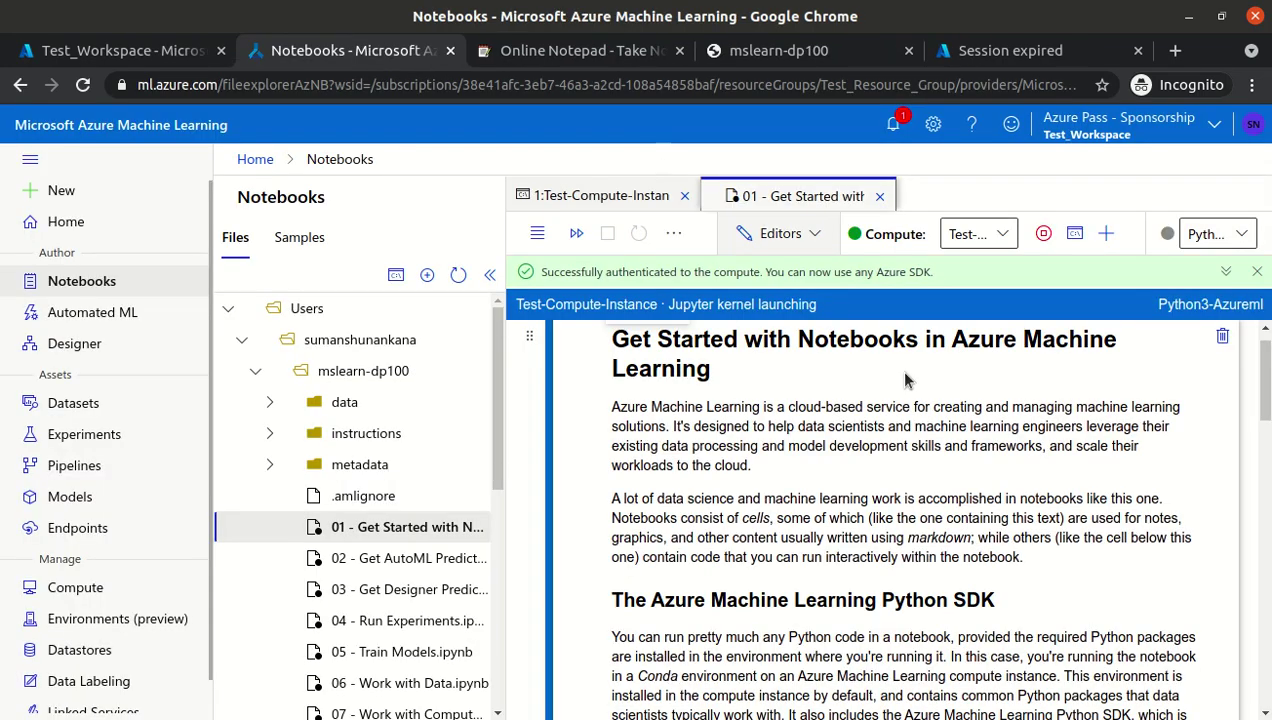
- Run the notebook cells that print the azureml.core version and load the workspace with Workspace.from_config()
drag(1266, 382, 1259, 456)
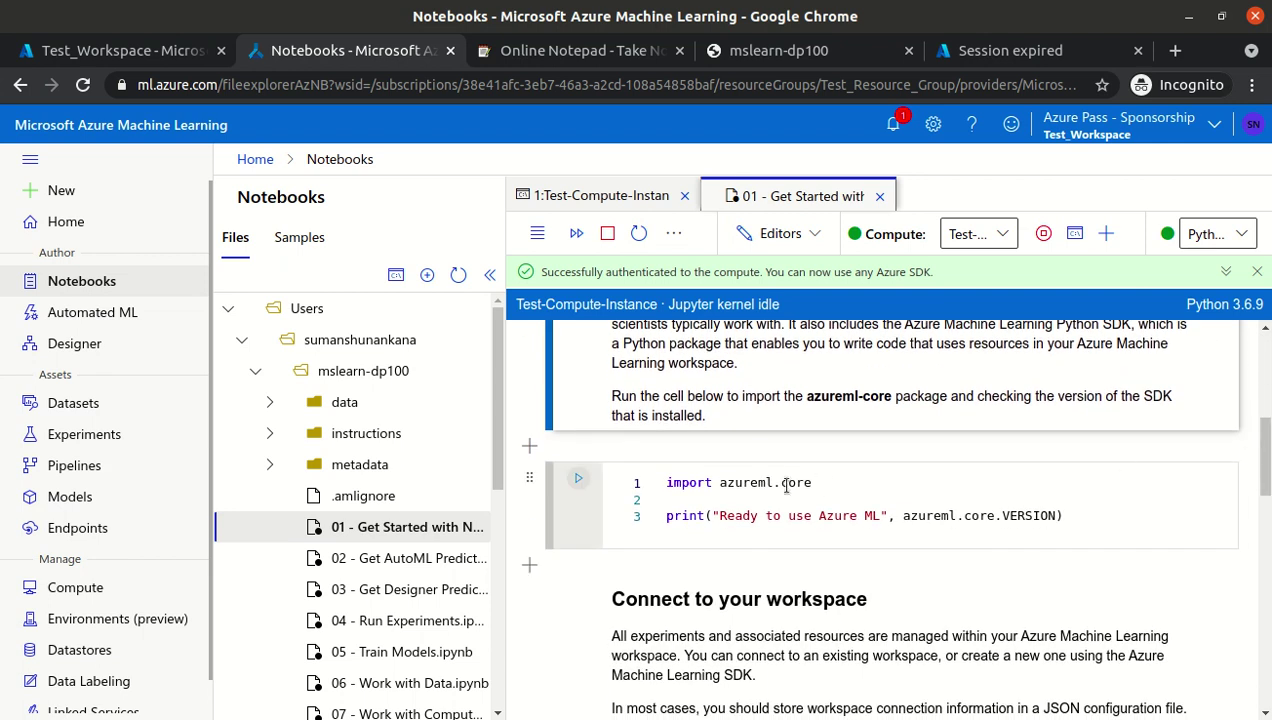
click(578, 478)
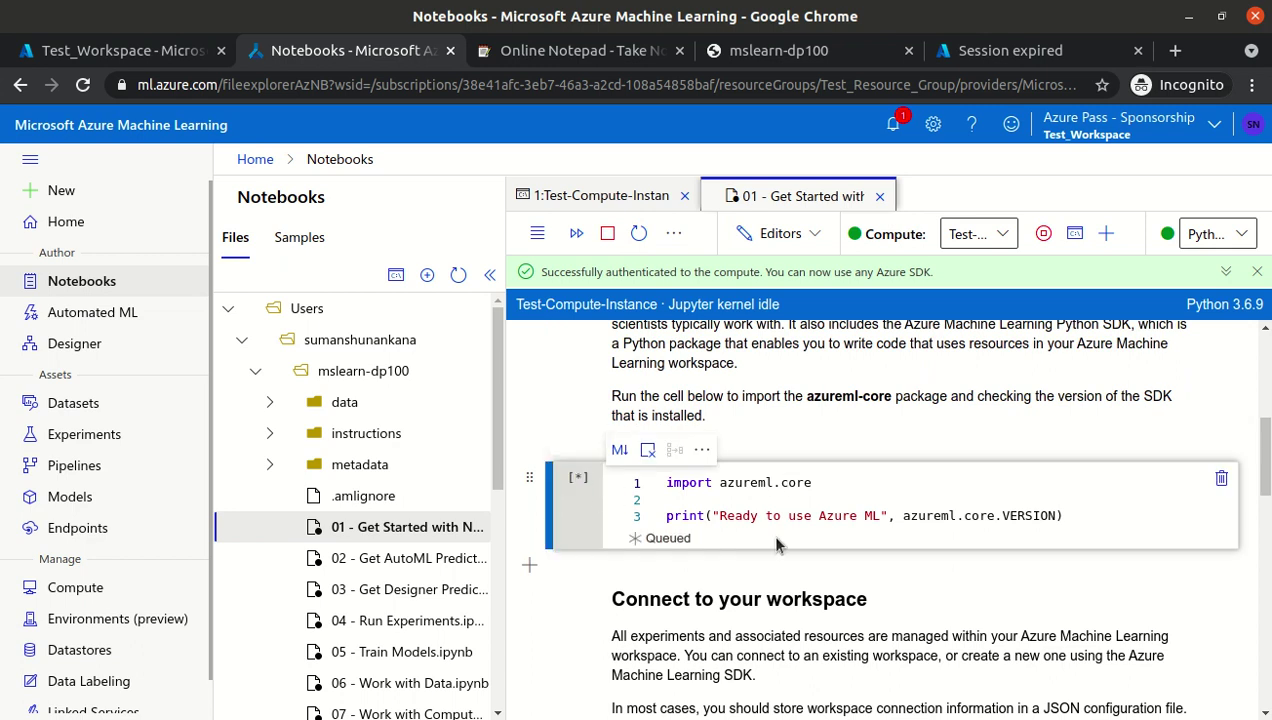
drag(1266, 471, 1256, 587)
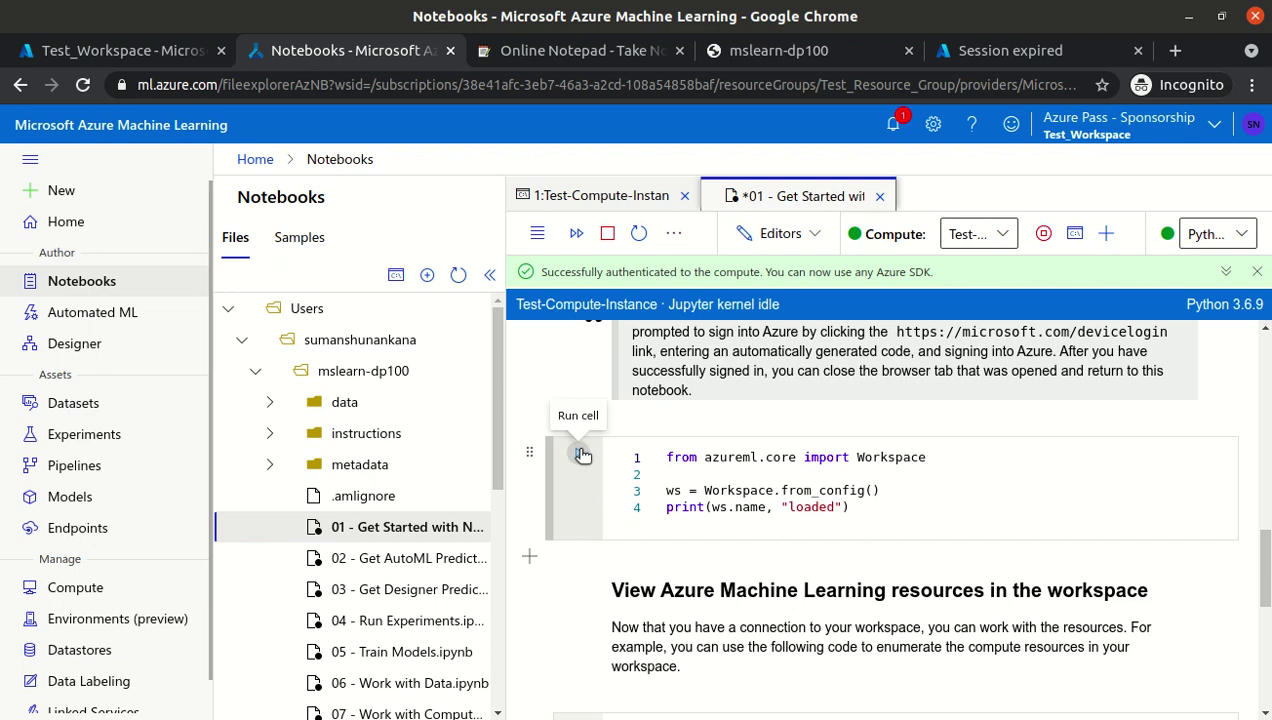
click(582, 455)
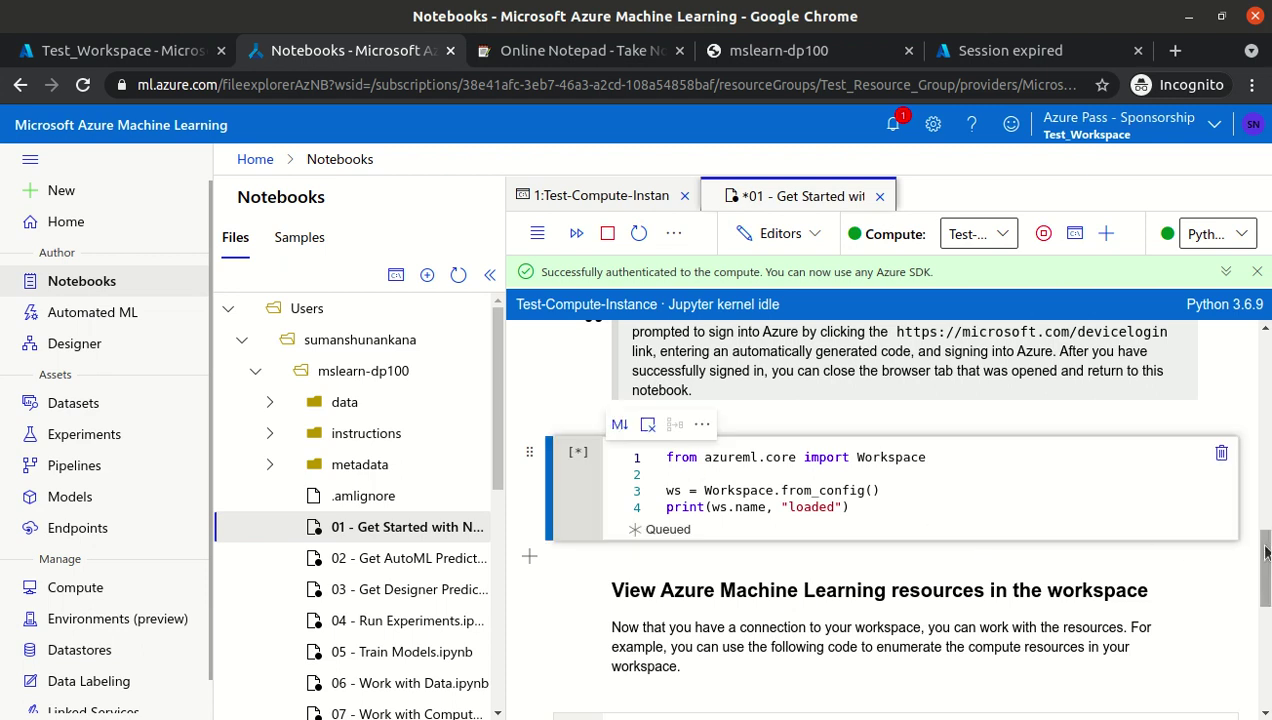
drag(1265, 553, 1262, 567)
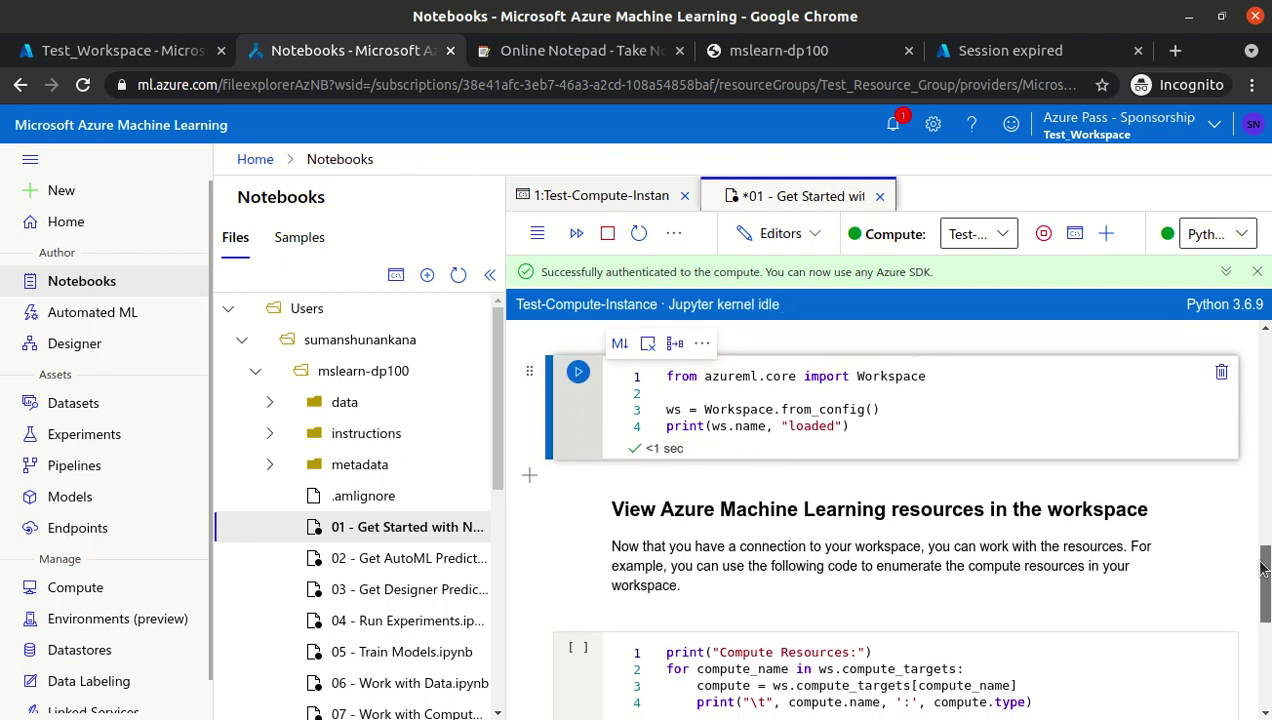
- Run the notebook cell that lists the workspace's compute resources and view its output
drag(1262, 568, 1257, 582)
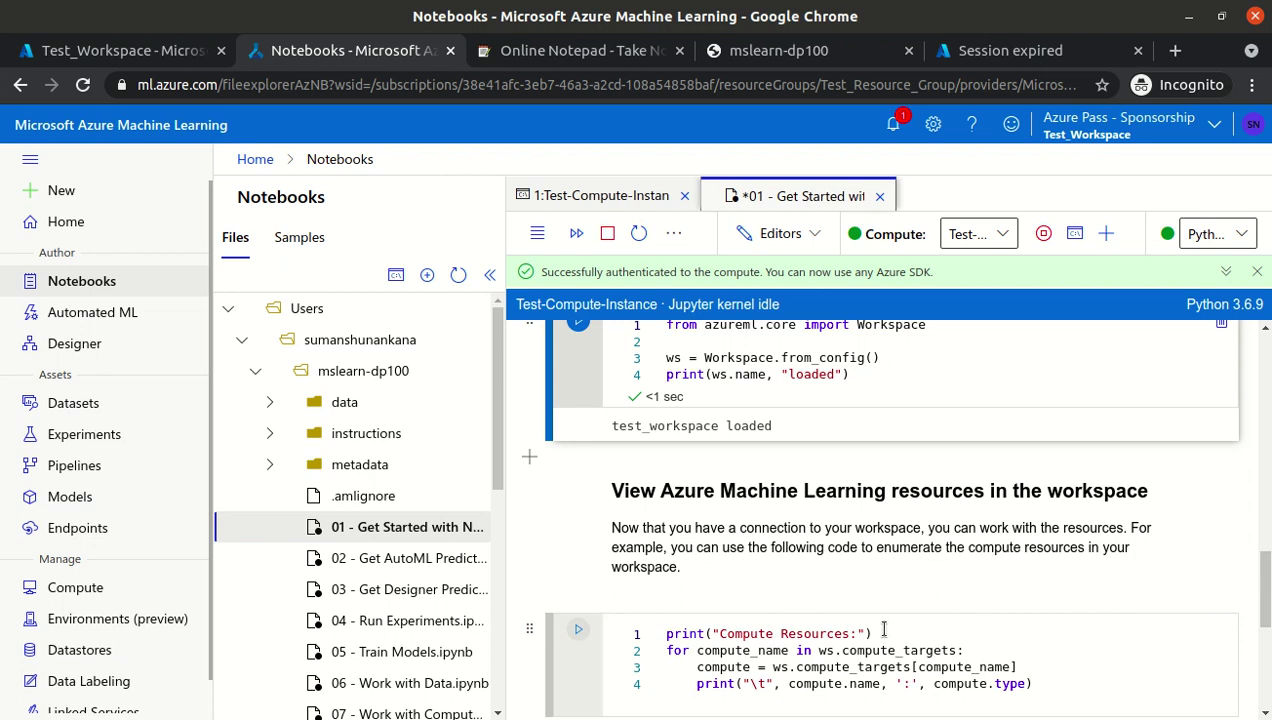
click(824, 656)
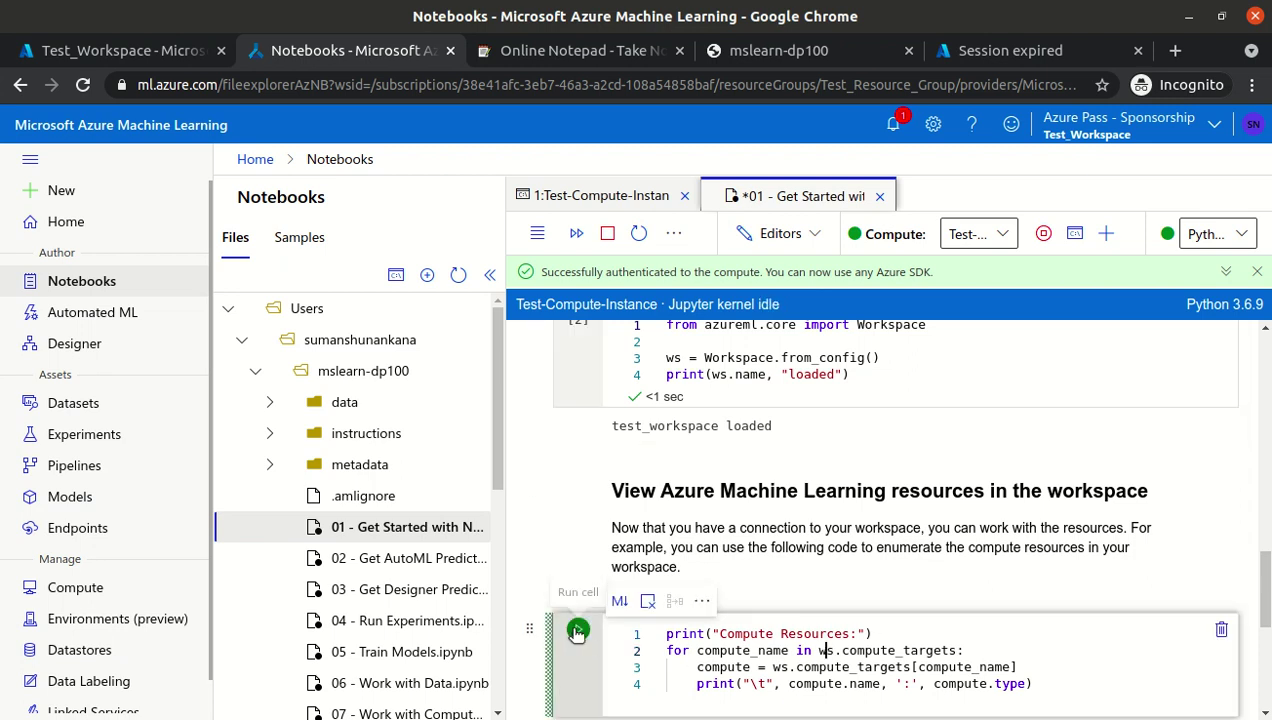
key(ctrl+Return)
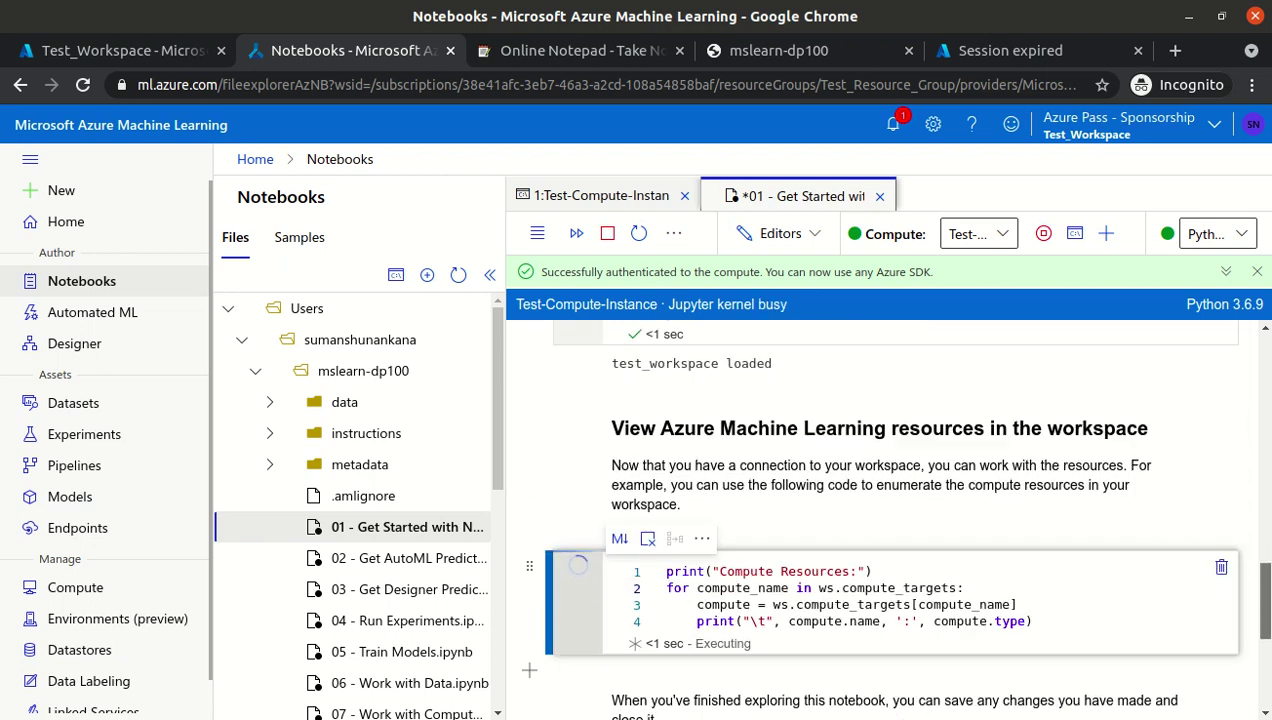
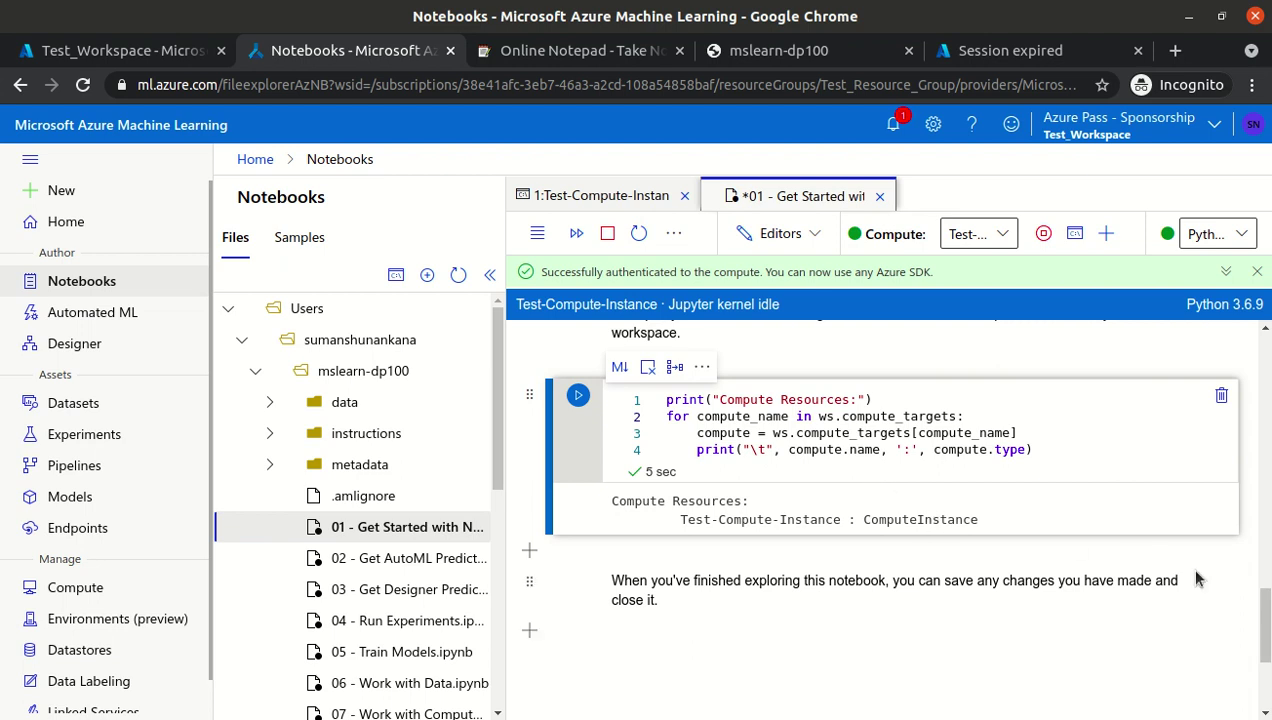
scroll(1265, 620, down, 1)
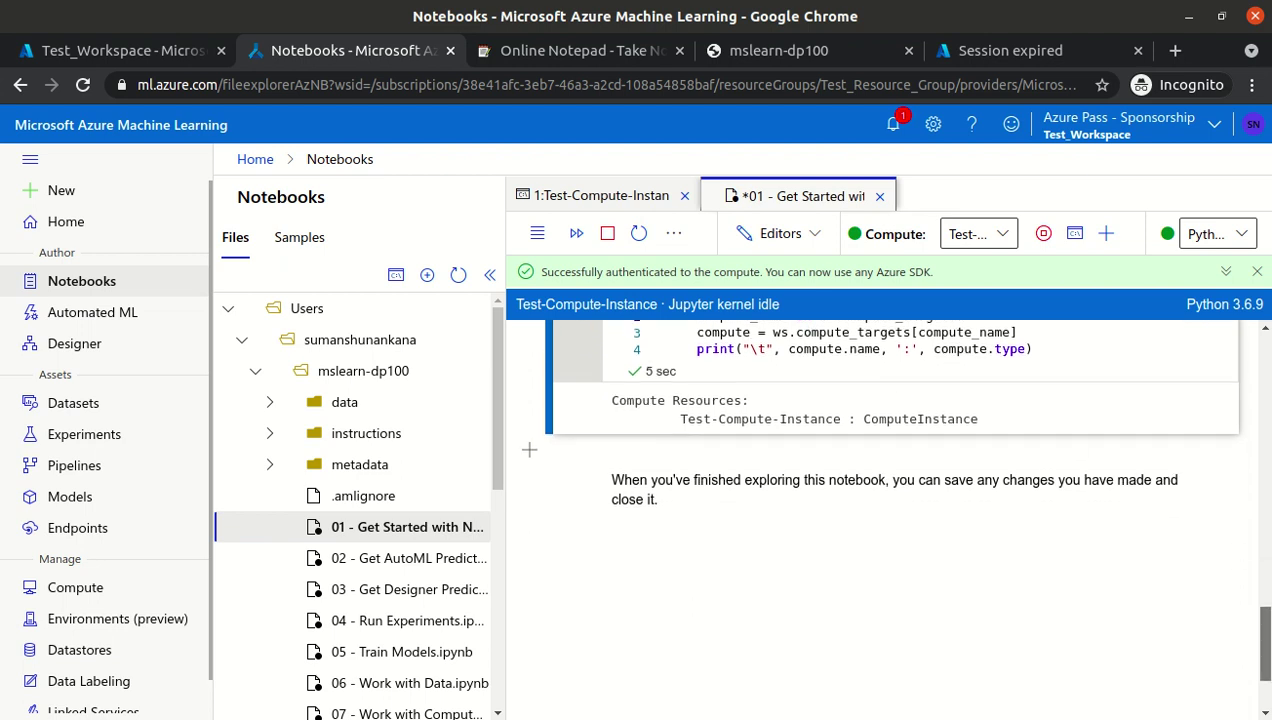
- Save and checkpoint the "01 - Get Started with Notebooks" notebook
scroll(1265, 620, up, 1)
key(ctrl+s)
scroll(1265, 600, up, 2)
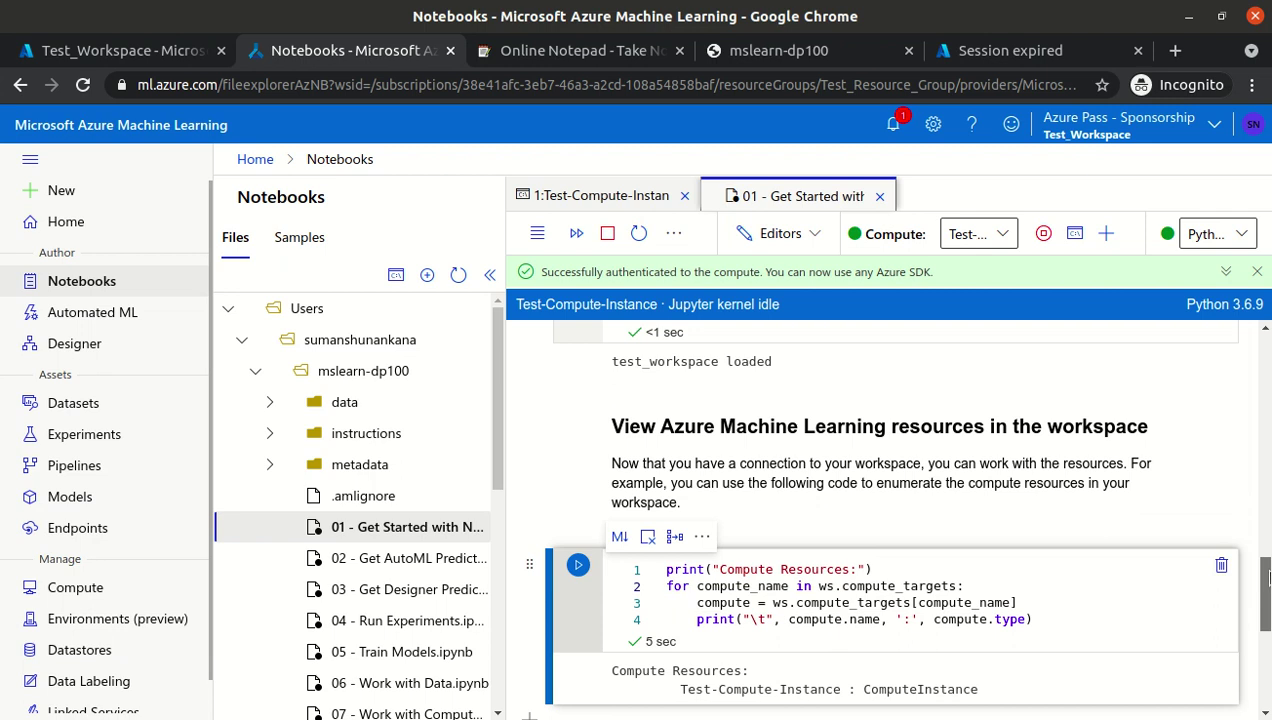
scroll(1268, 577, up, 1)
drag(1266, 575, 1266, 312)
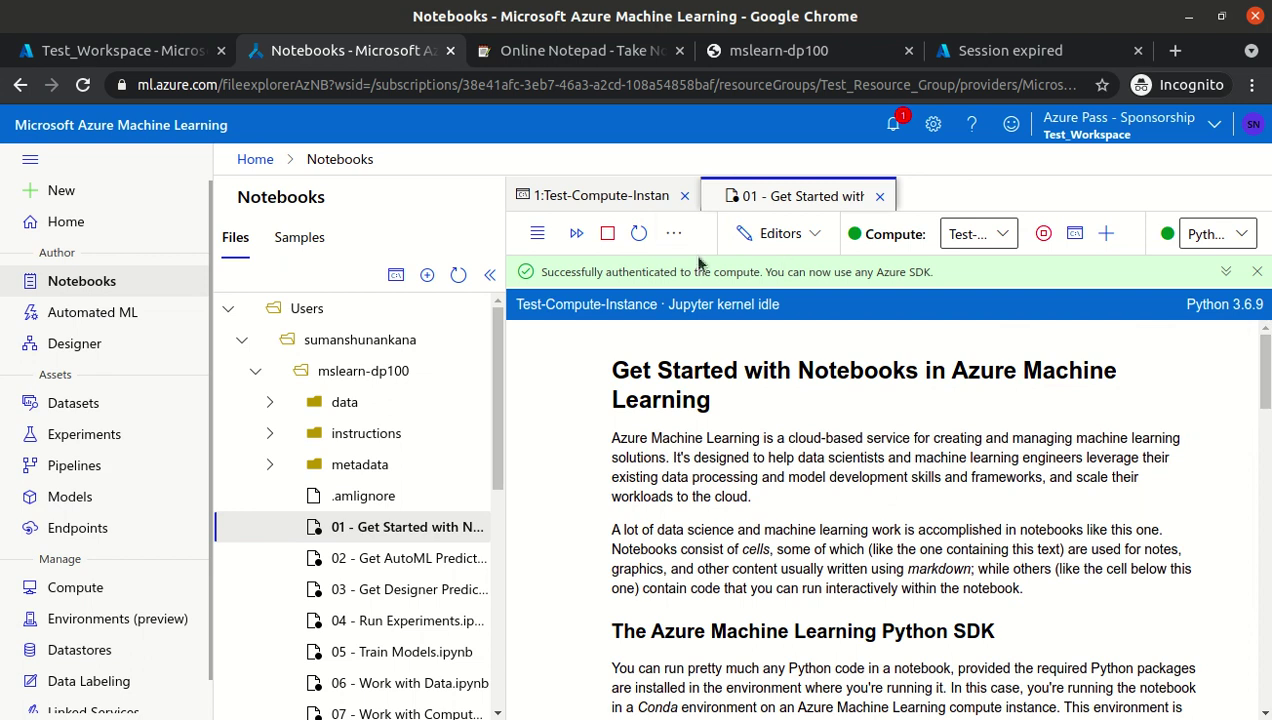
click(671, 236)
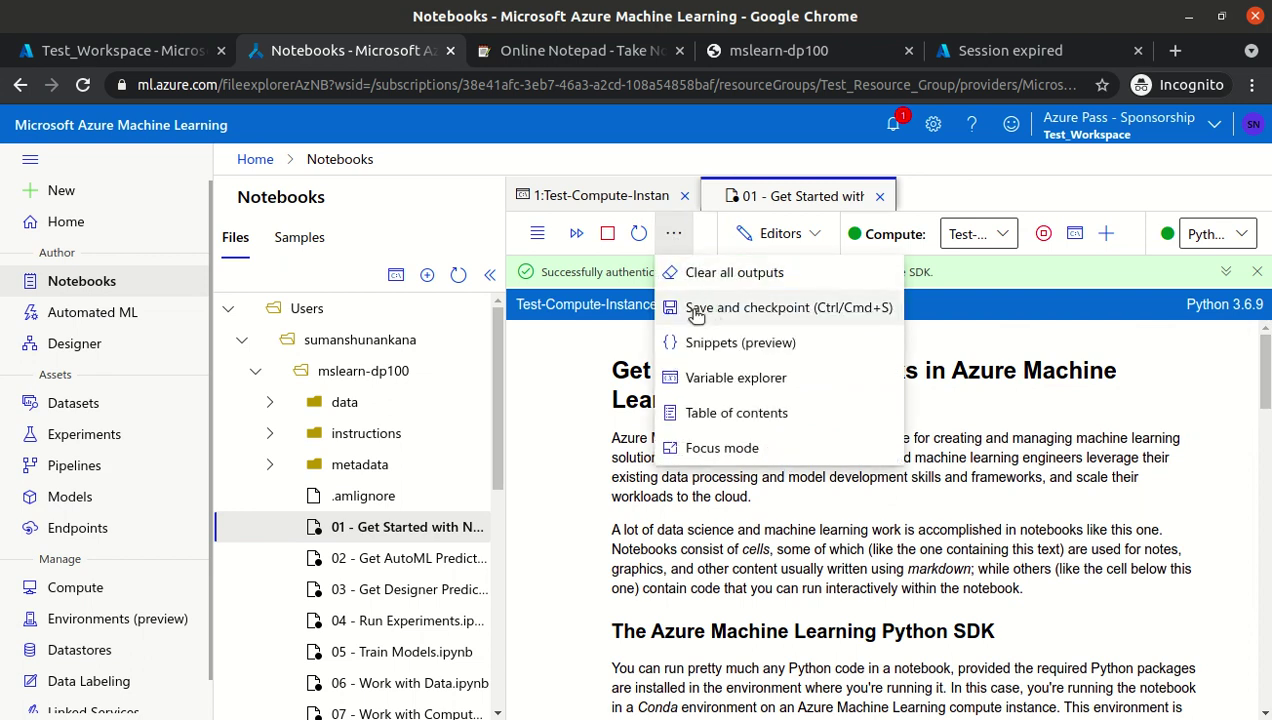
click(687, 308)
mouse_move(862, 26)
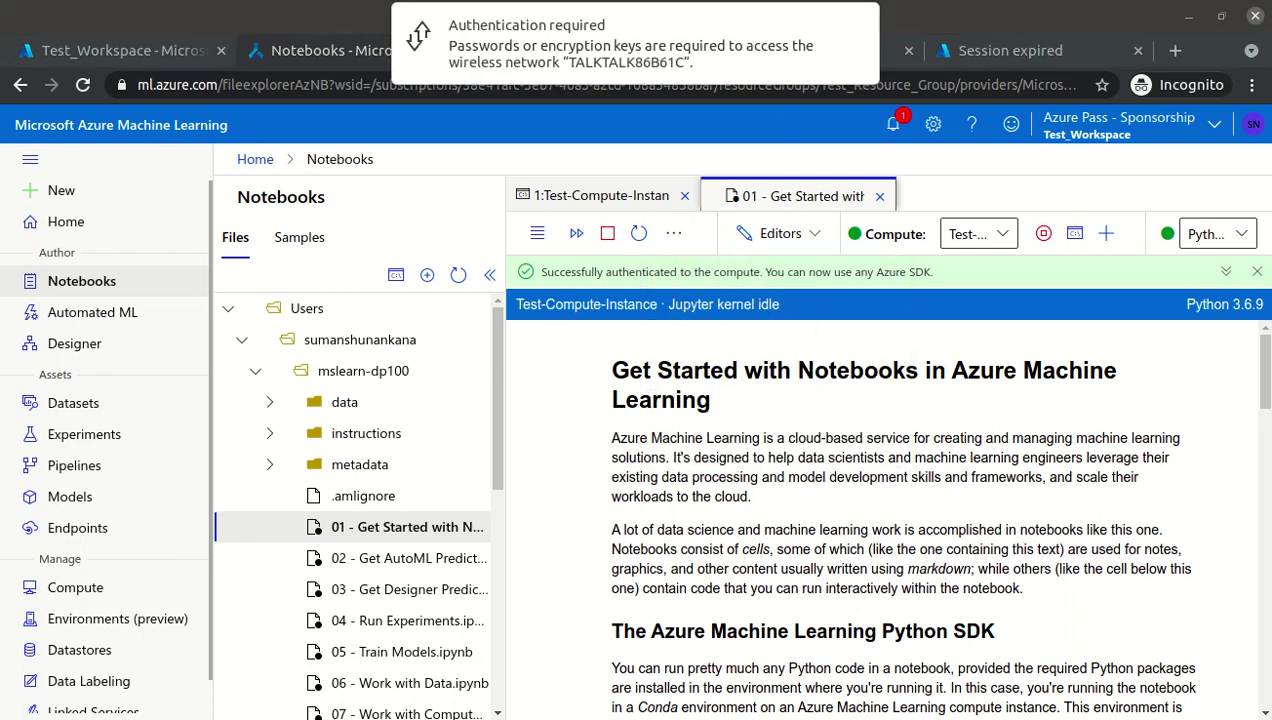
click(857, 27)
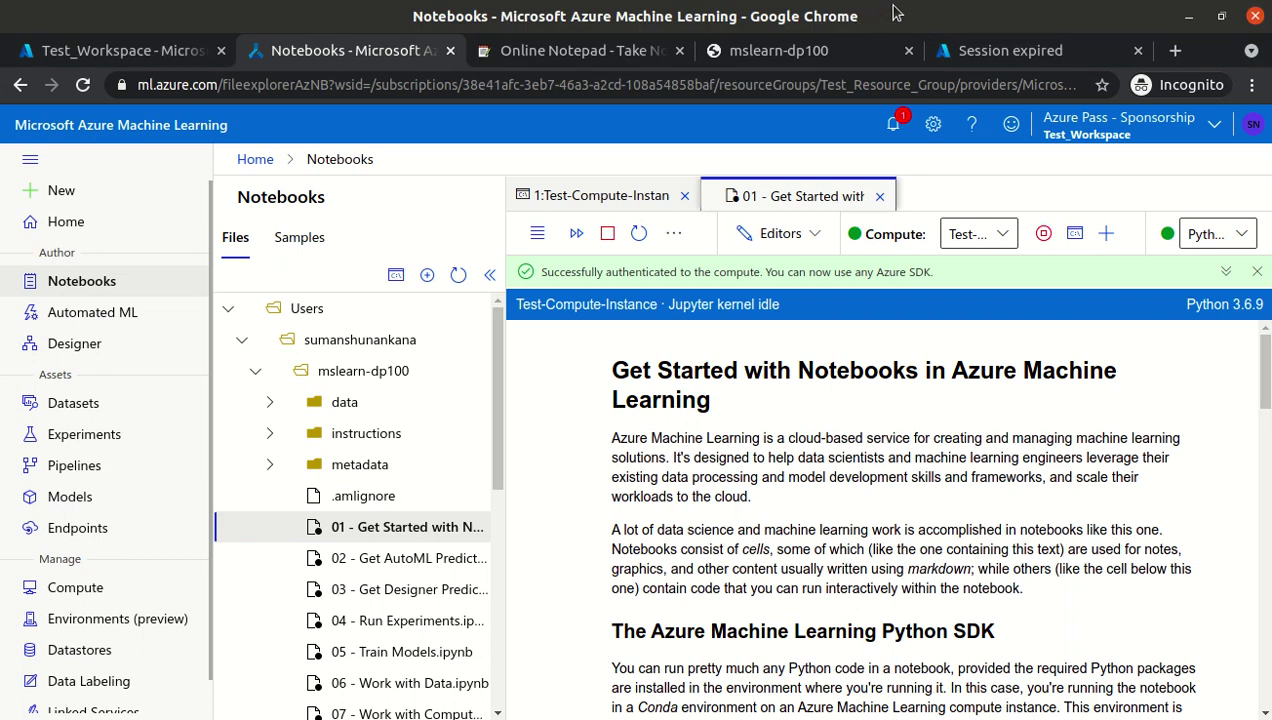
- Read the "Stop your compute instance" section of the mslearn-dp100 instructions
click(745, 50)
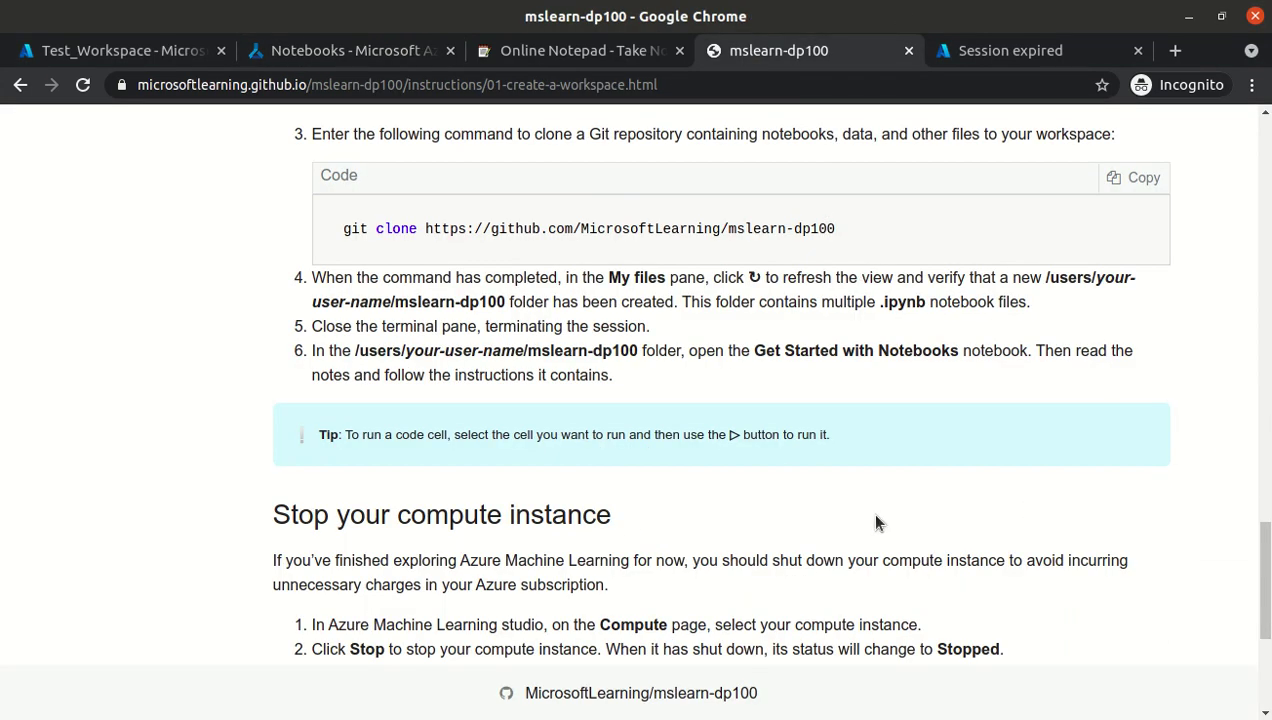
drag(275, 522, 613, 516)
click(1178, 503)
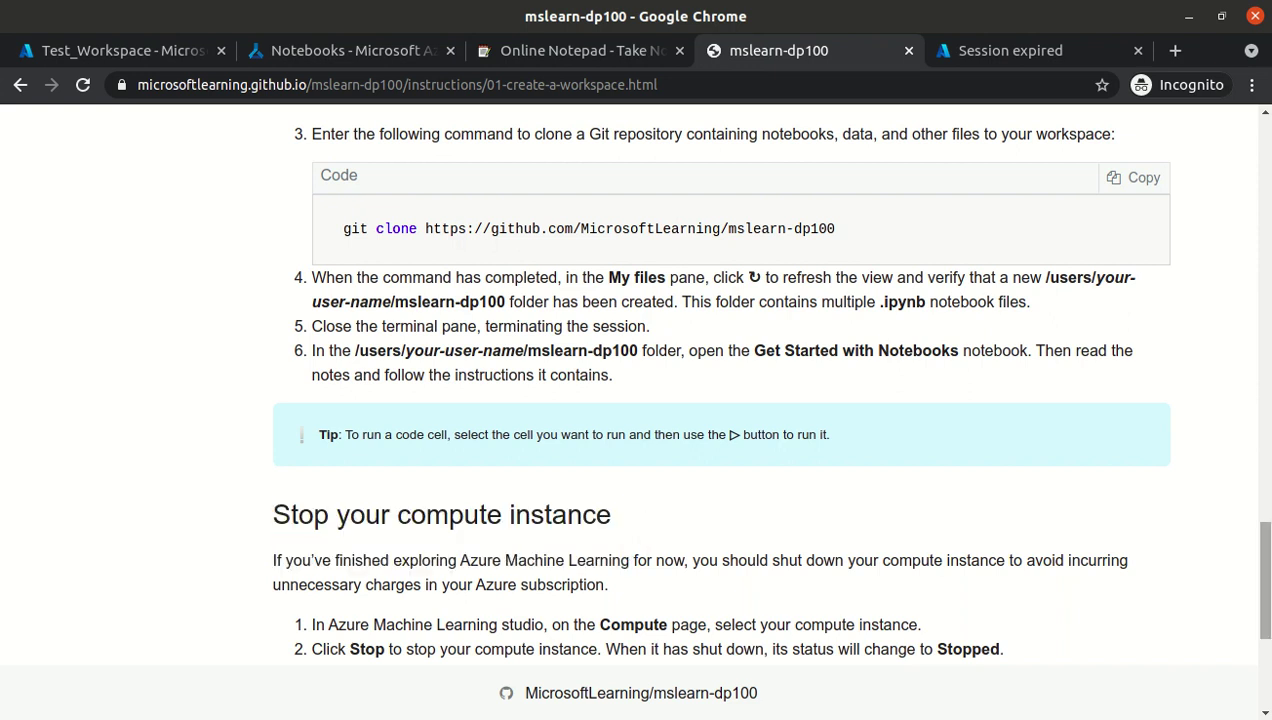
scroll(1262, 580, down, 5)
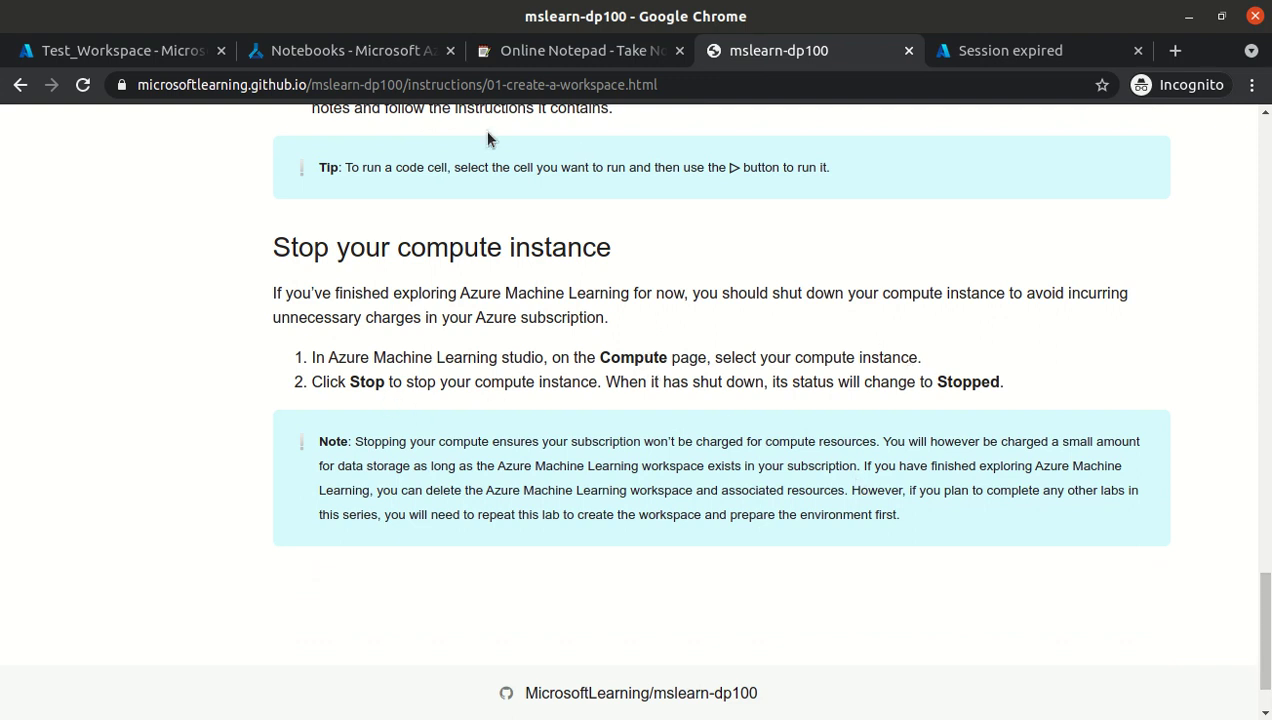
click(398, 55)
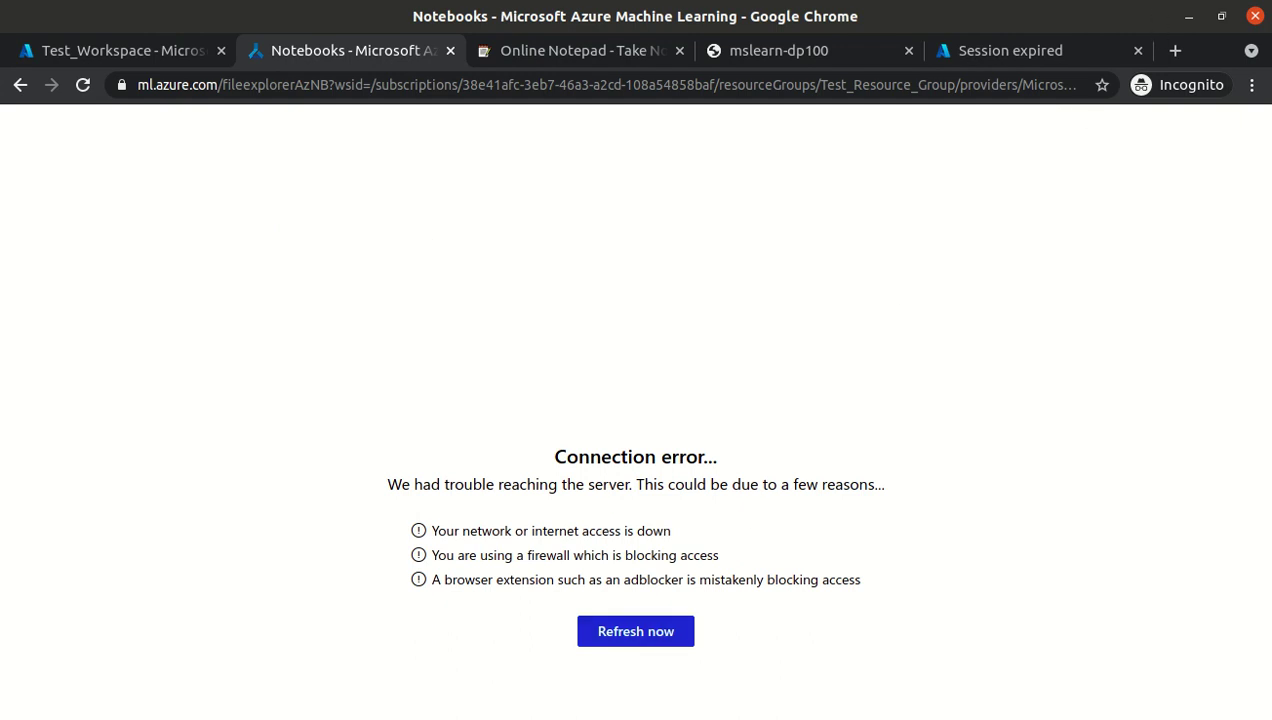
click(1097, 72)
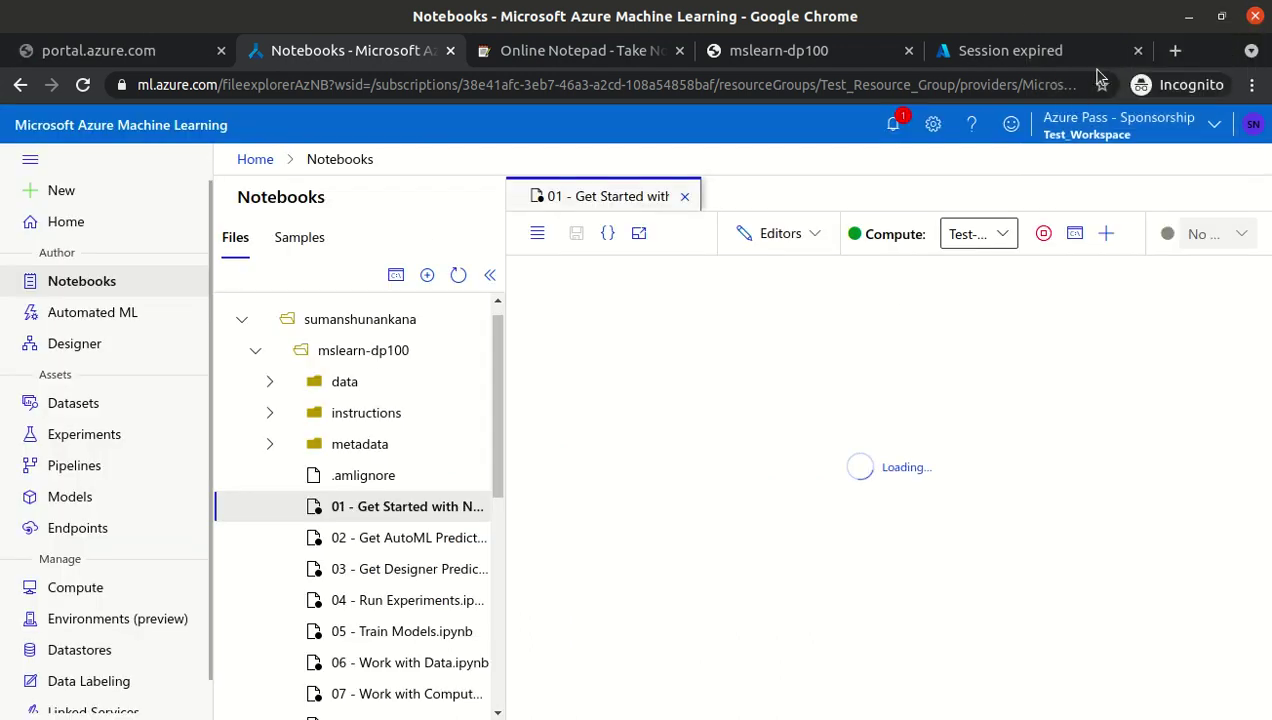
click(770, 50)
drag(277, 250, 594, 247)
click(537, 188)
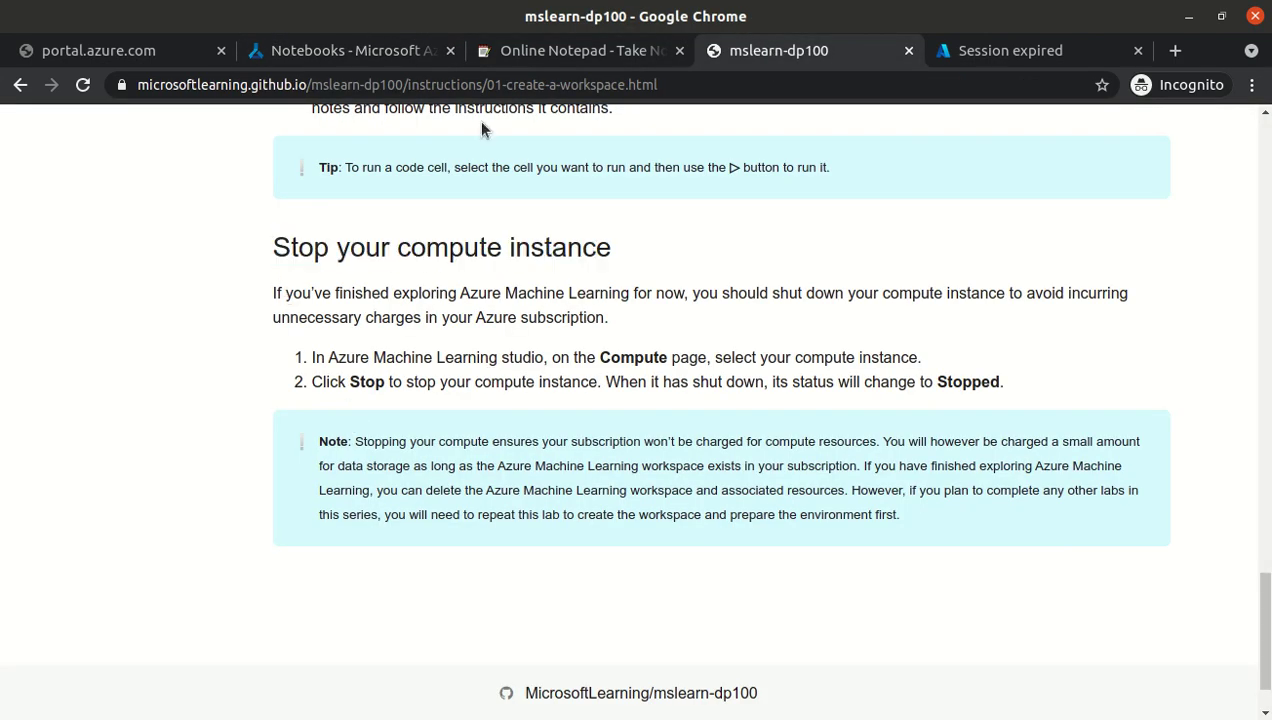
- Return to the studio and stop Test-Compute-Instance among the workspace's compute instances
click(395, 55)
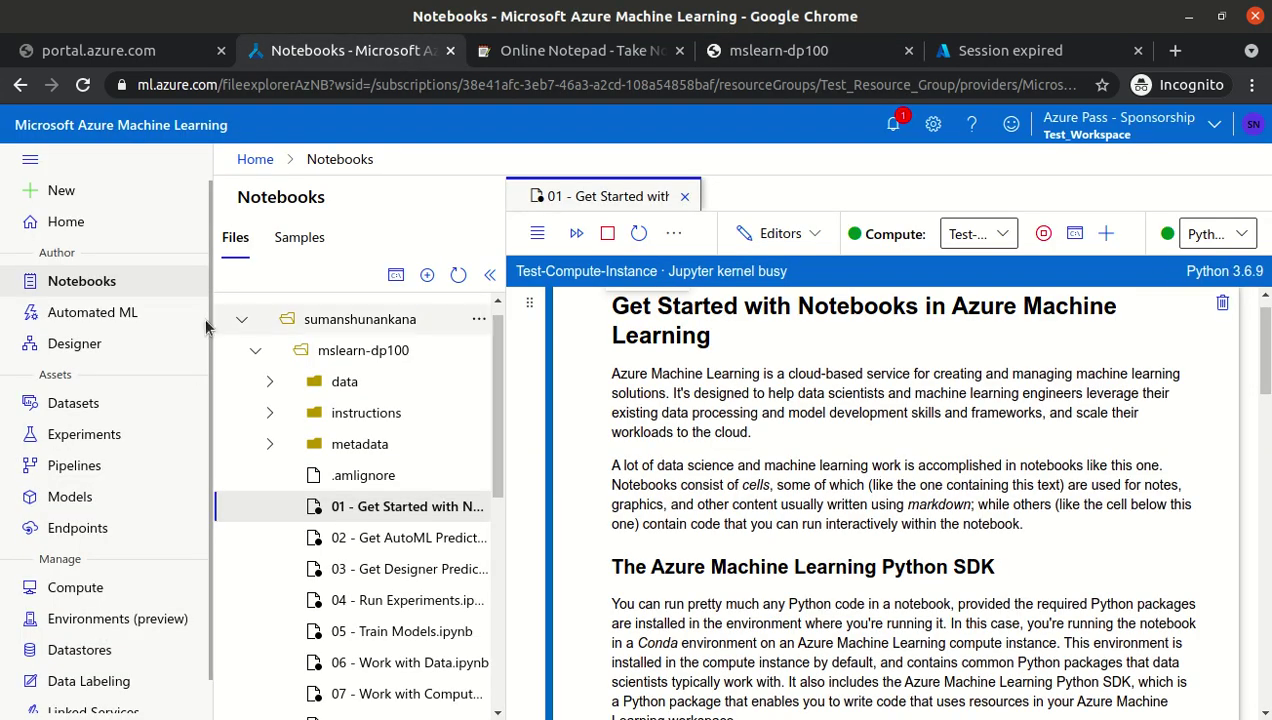
click(105, 592)
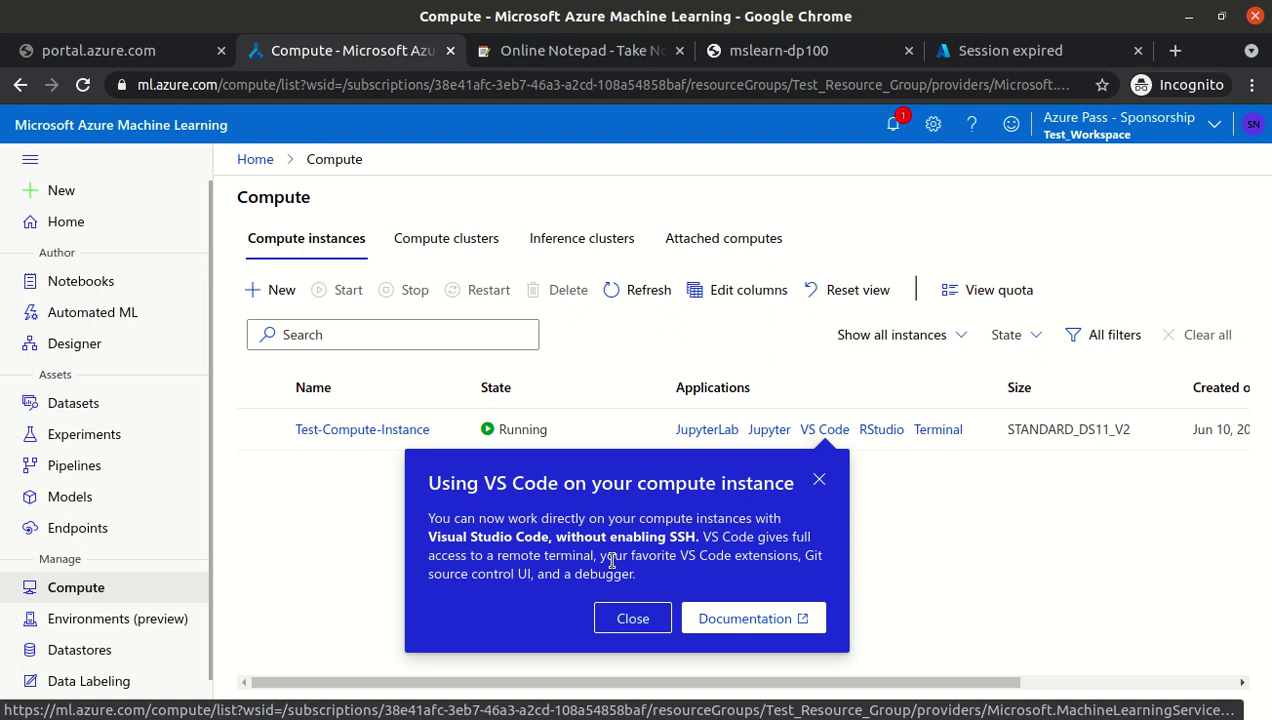
click(634, 618)
mouse_move(594, 683)
mouse_down()
mouse_move(582, 686)
mouse_move(889, 681)
mouse_move(586, 682)
mouse_up()
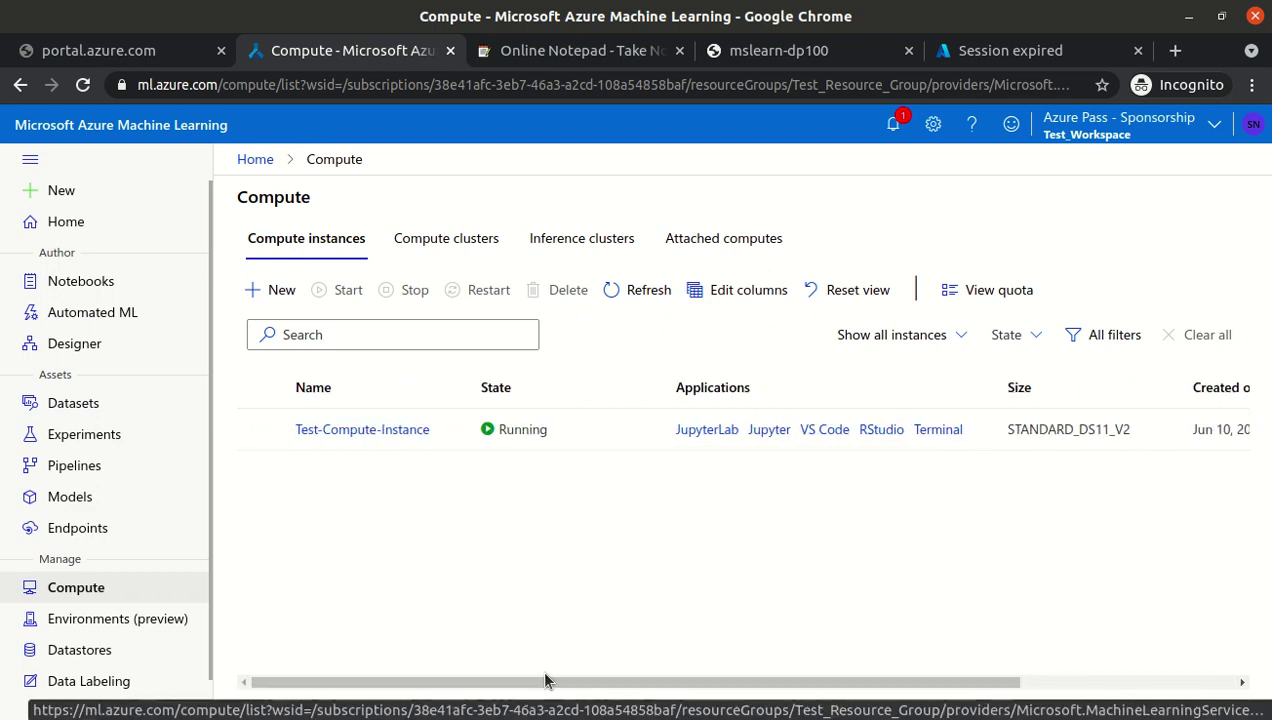
click(259, 429)
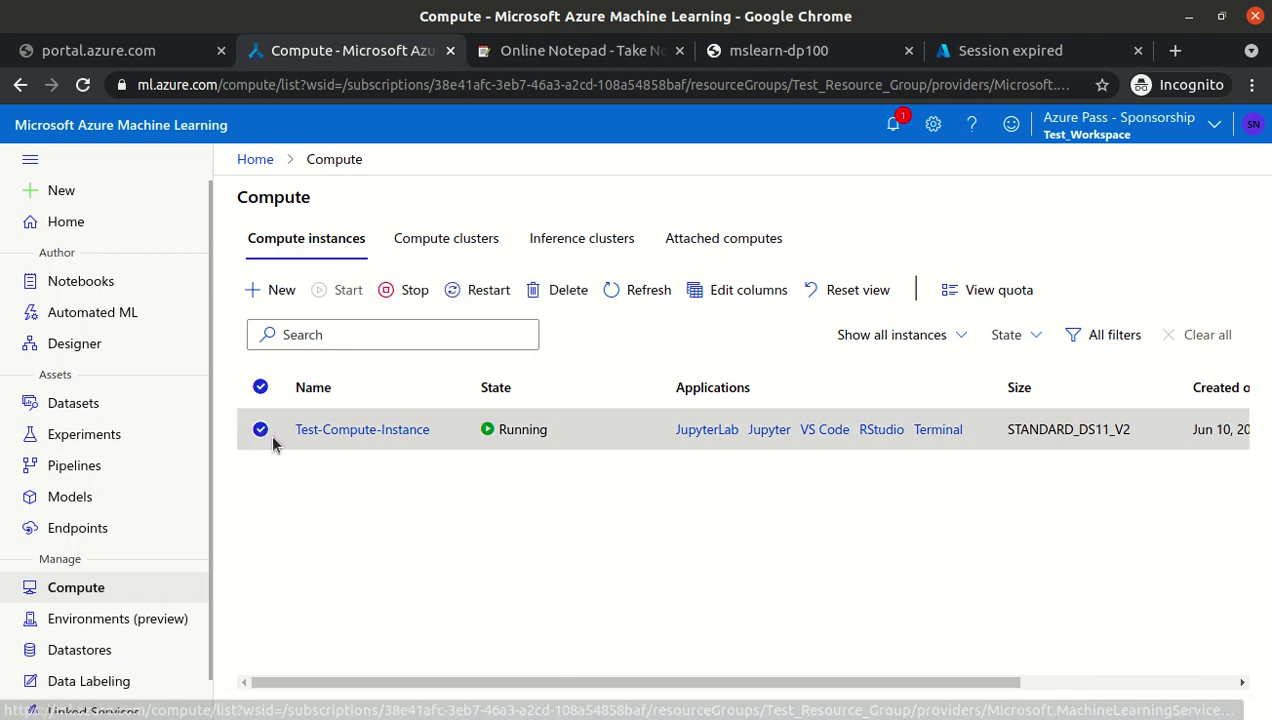
click(417, 296)
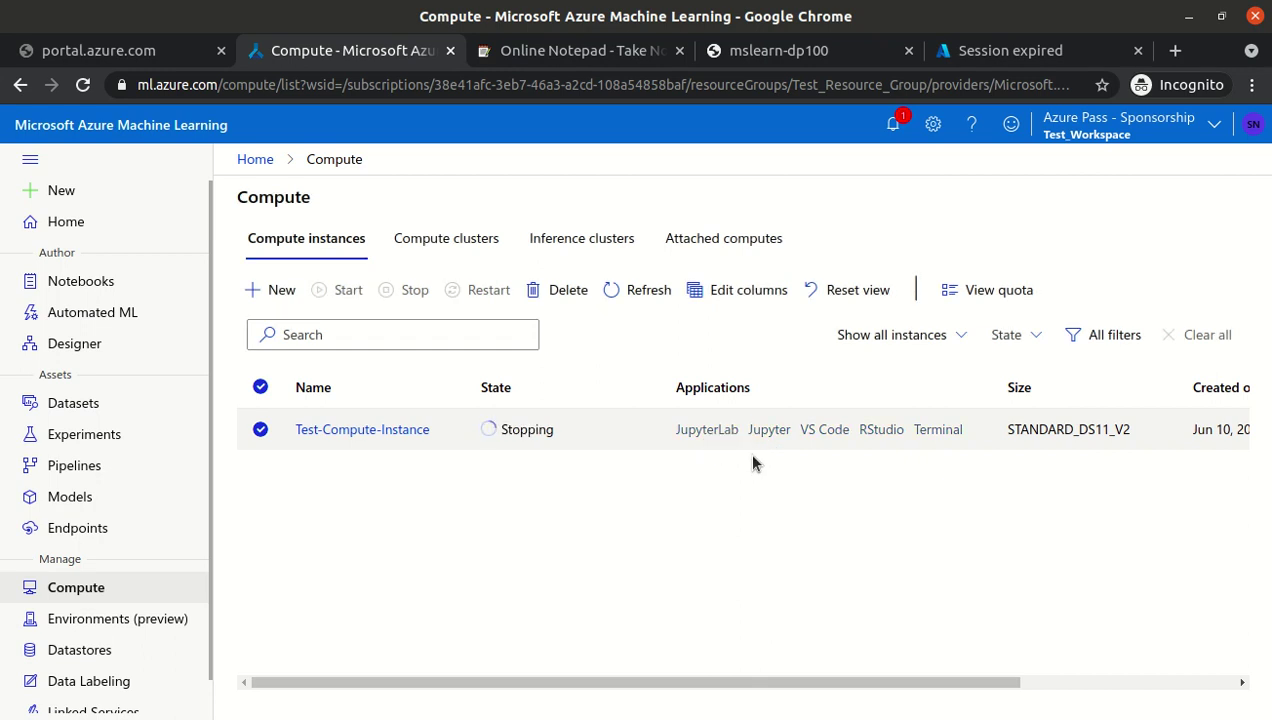
- Refresh the compute instance list and check the studio notifications
click(612, 290)
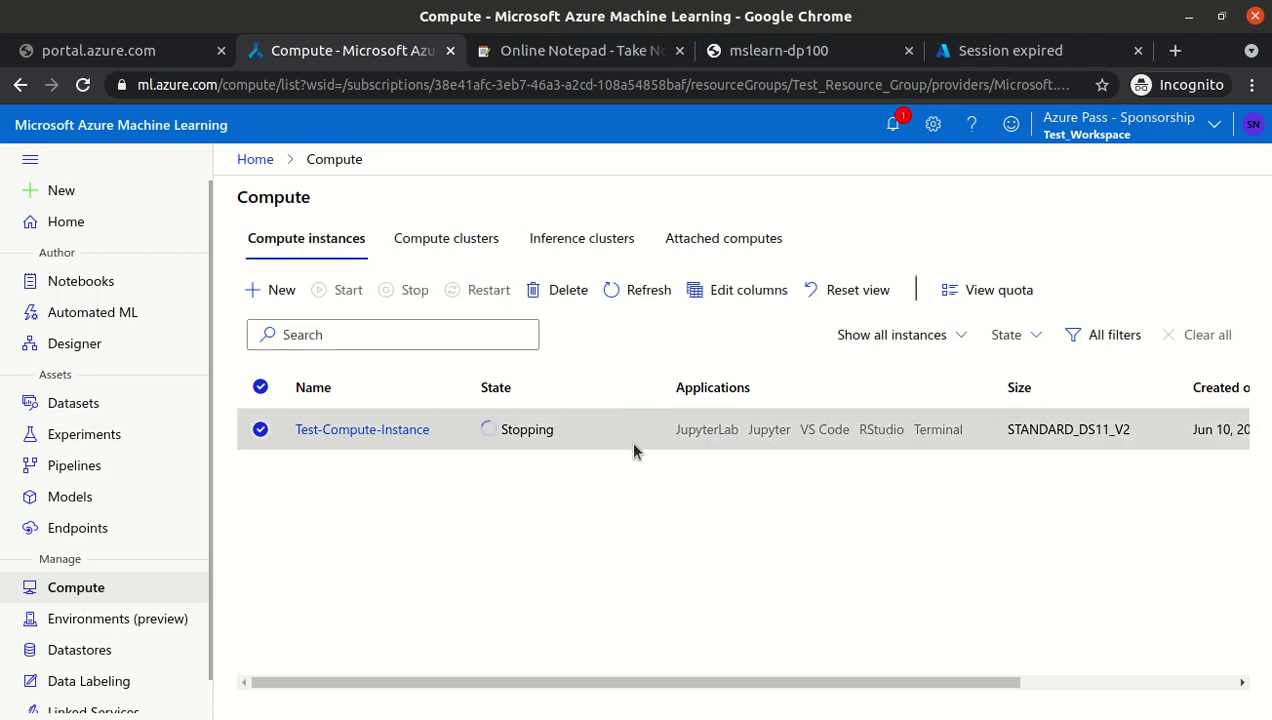
click(893, 125)
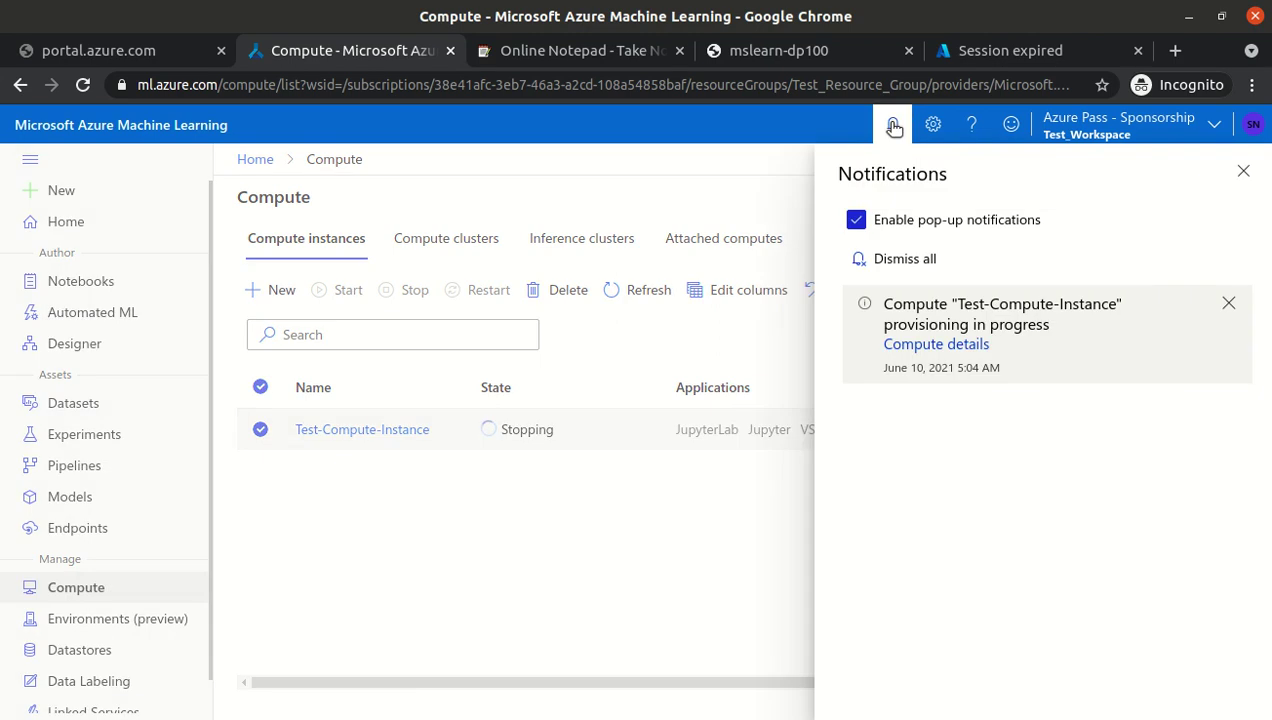
click(893, 125)
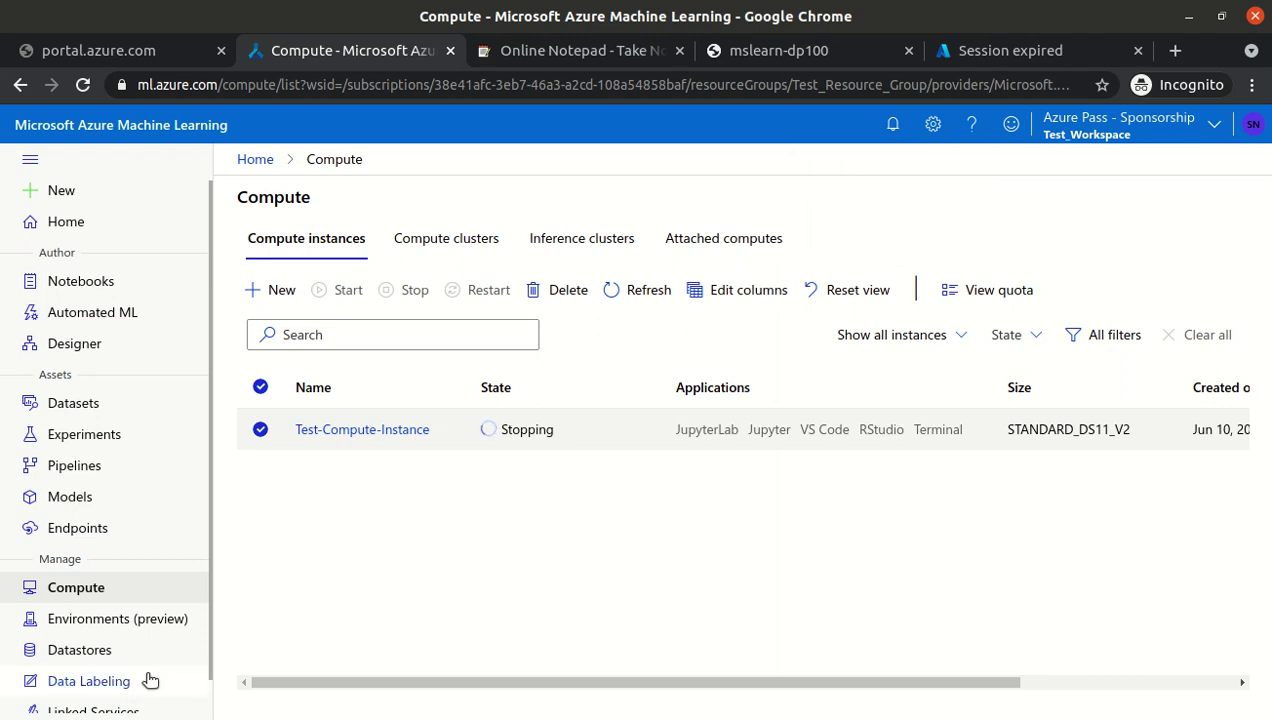
- Look through the workspace's Datastores, Data Labeling, Endpoints and Models pages, then check the compute instance's state again
click(80, 650)
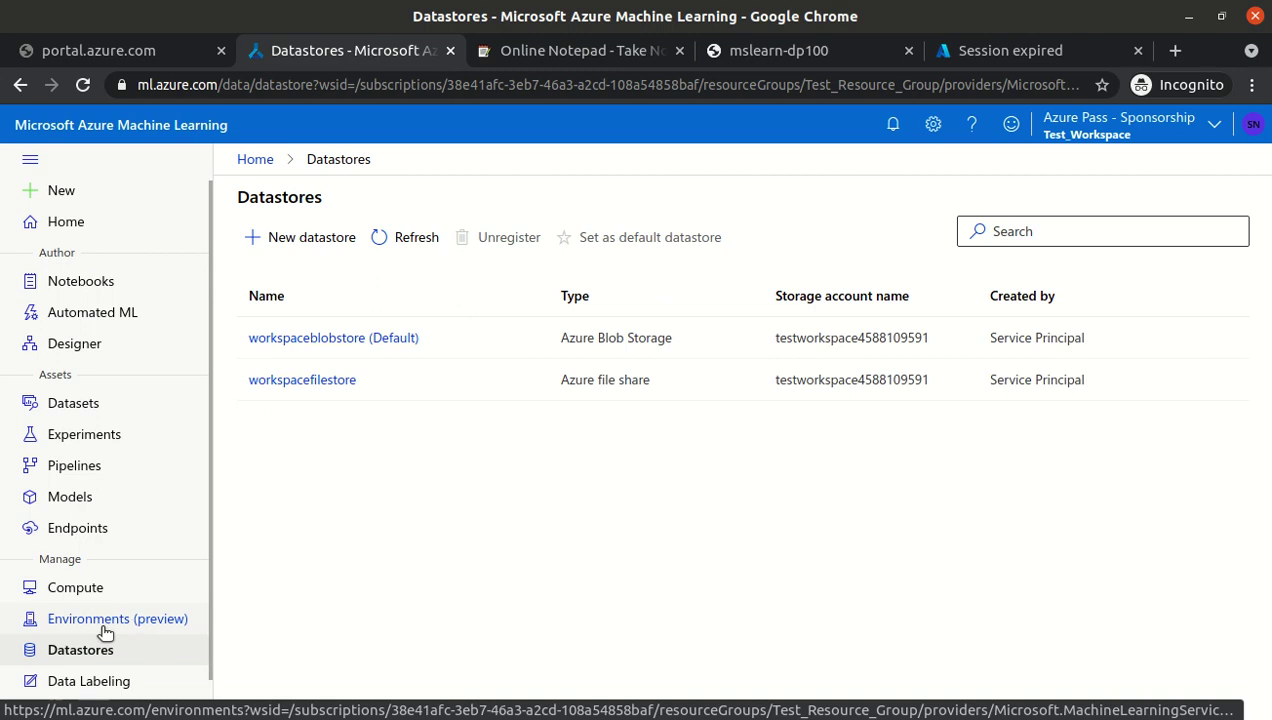
click(90, 681)
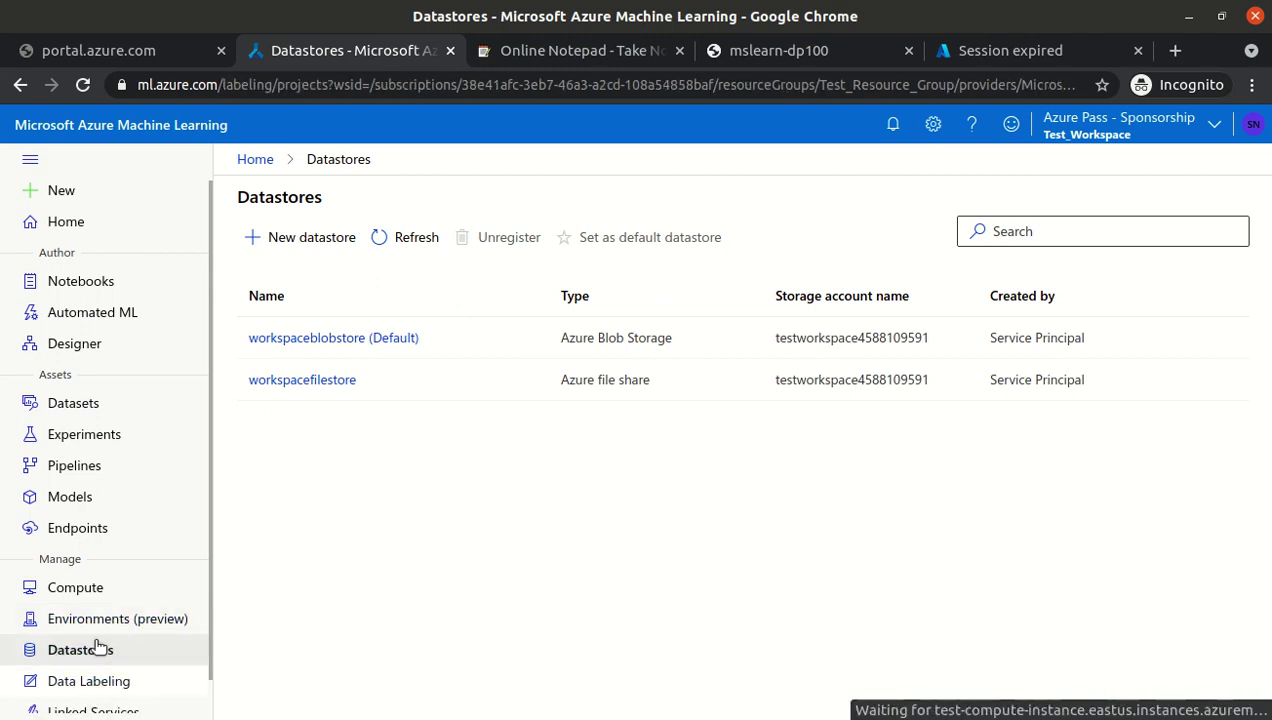
click(85, 589)
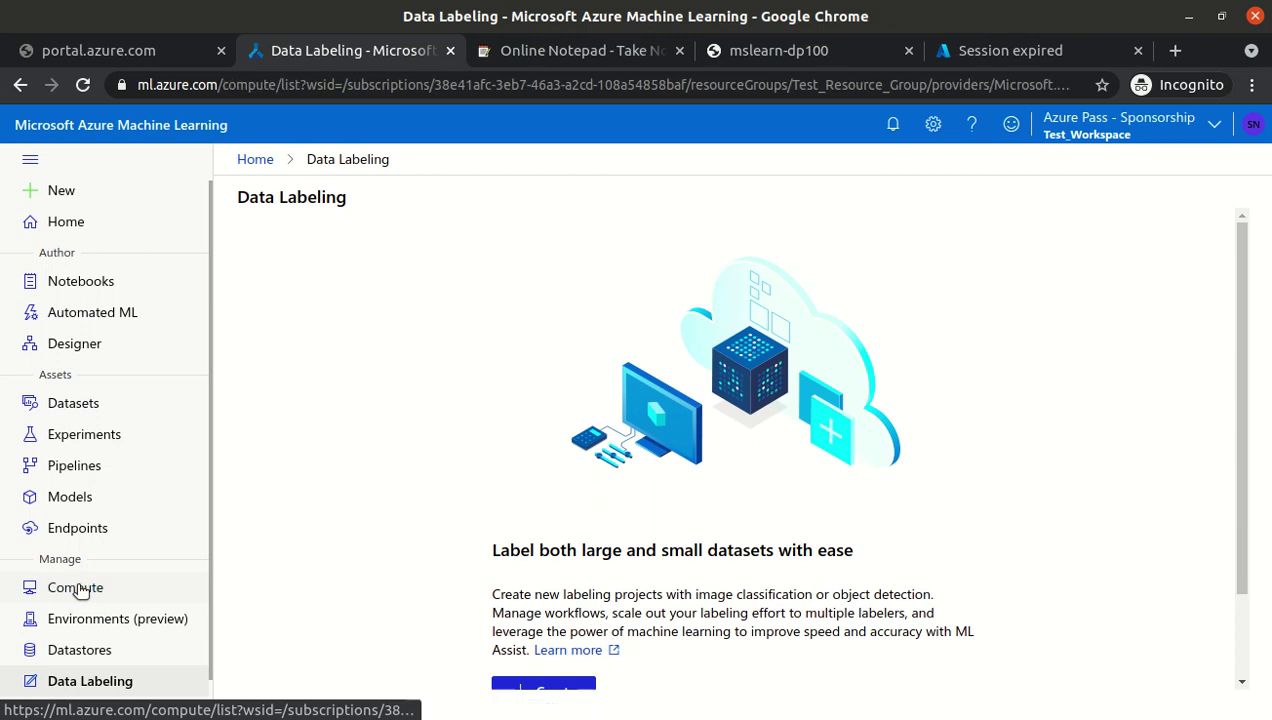
click(67, 528)
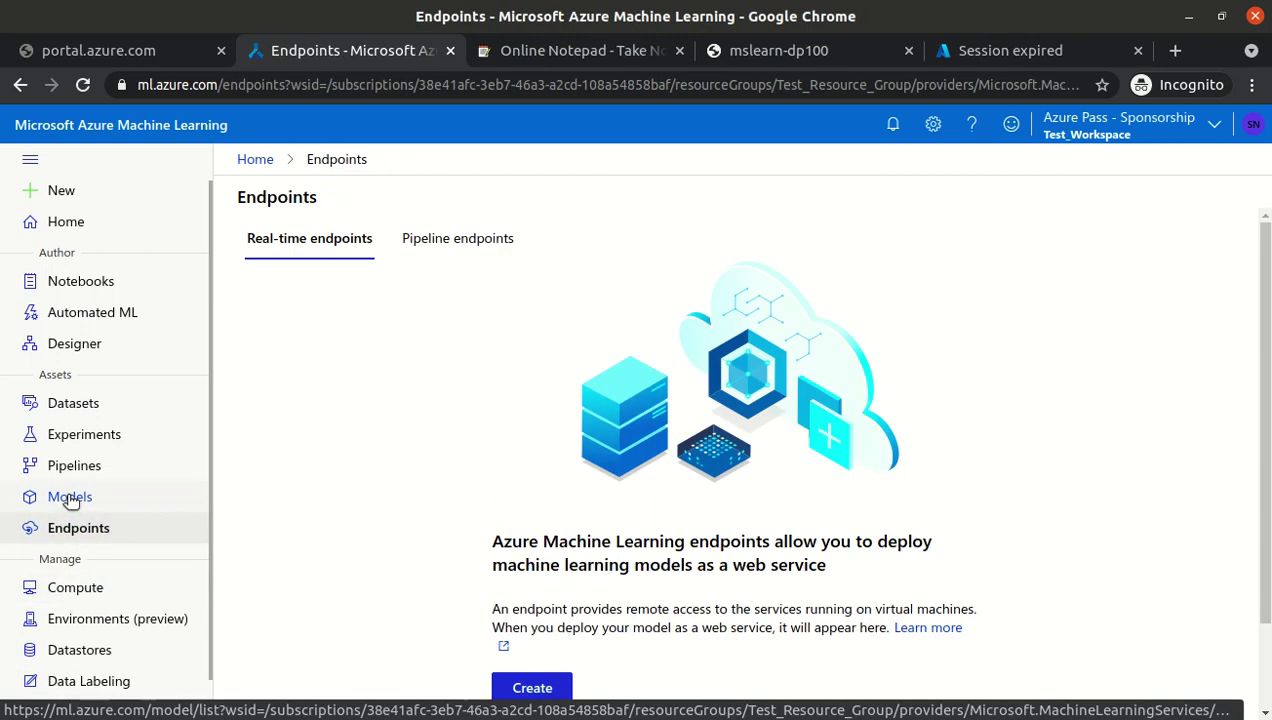
click(71, 497)
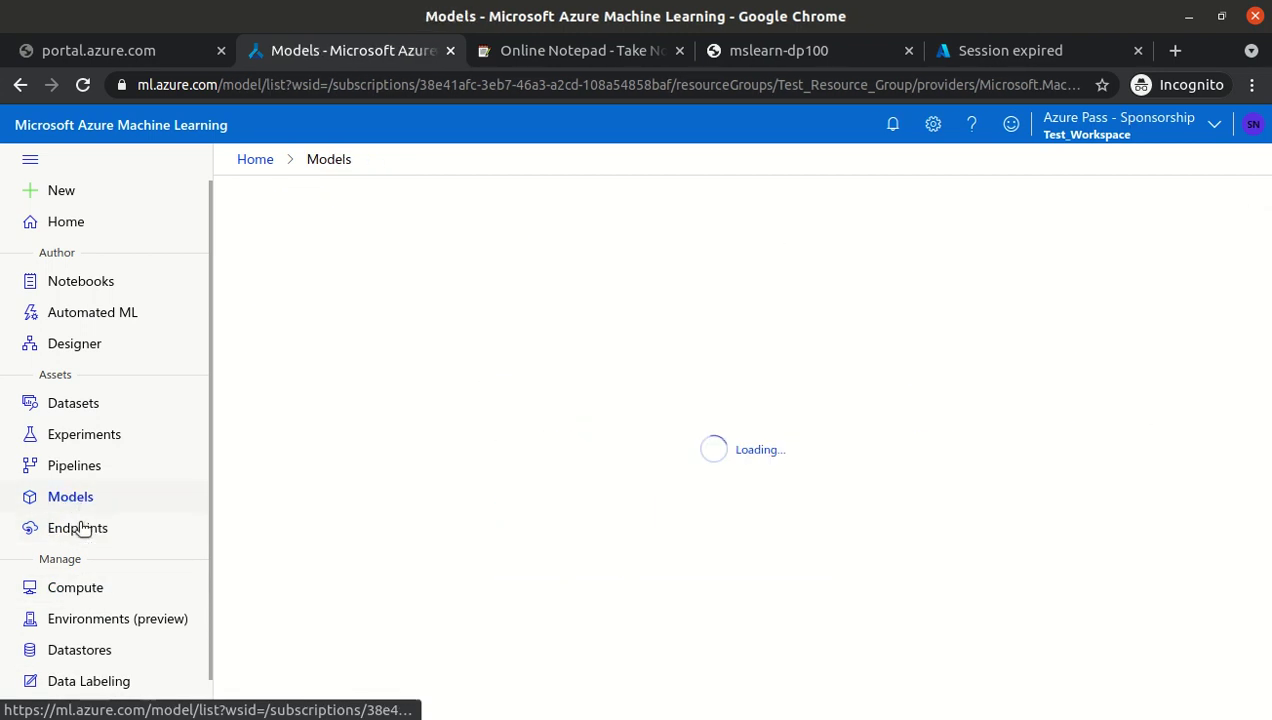
click(84, 595)
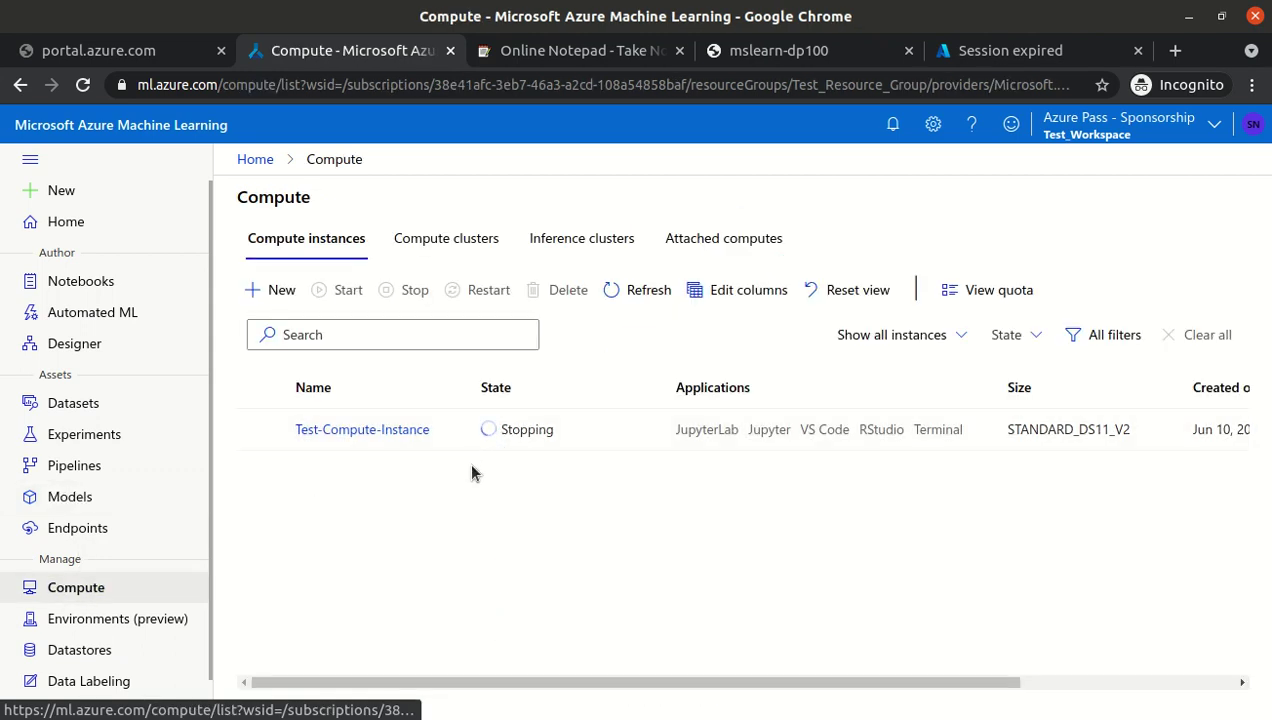
- View the compute clusters, inference clusters and attached computes, then look at the Designer and Automated ML pages
click(446, 245)
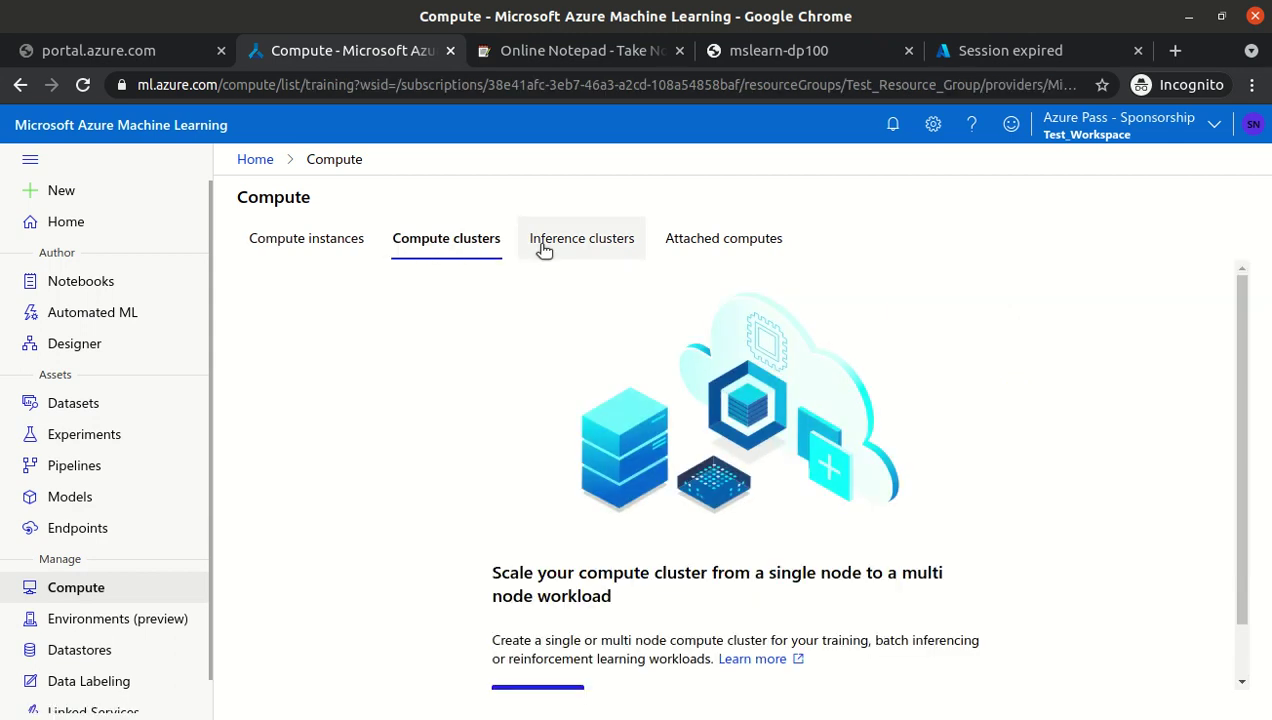
click(550, 244)
click(716, 244)
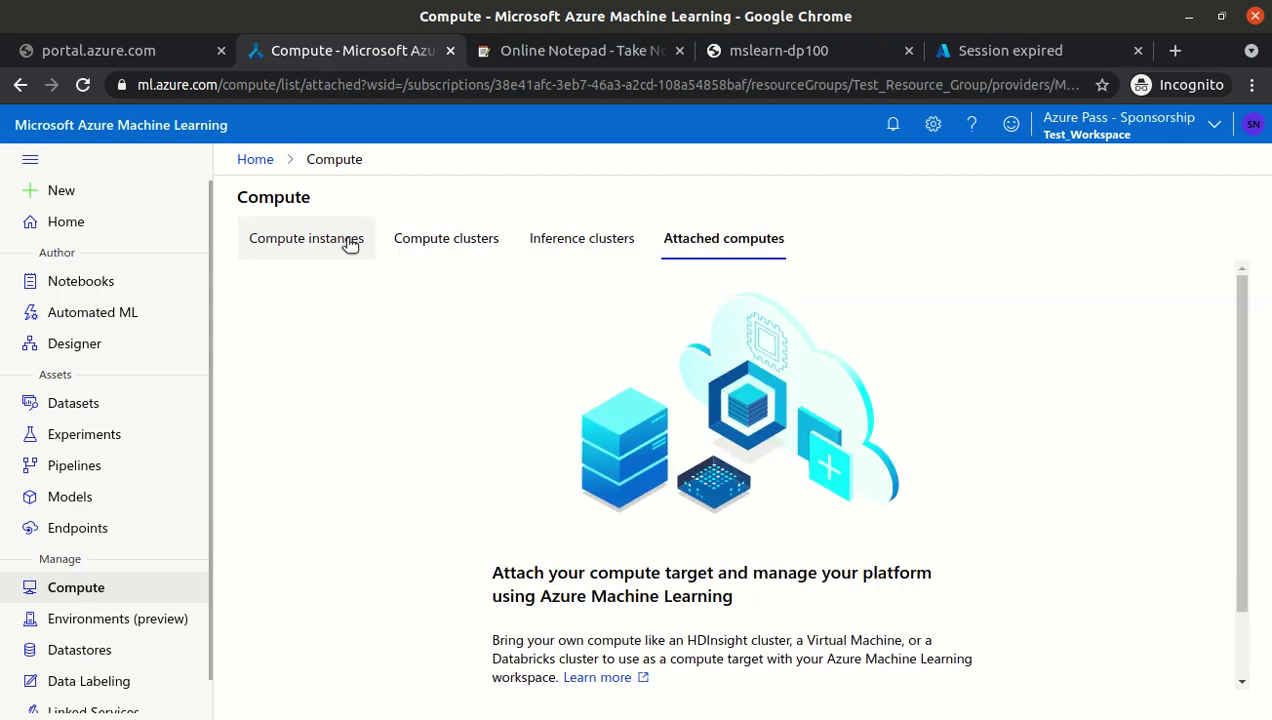
click(352, 245)
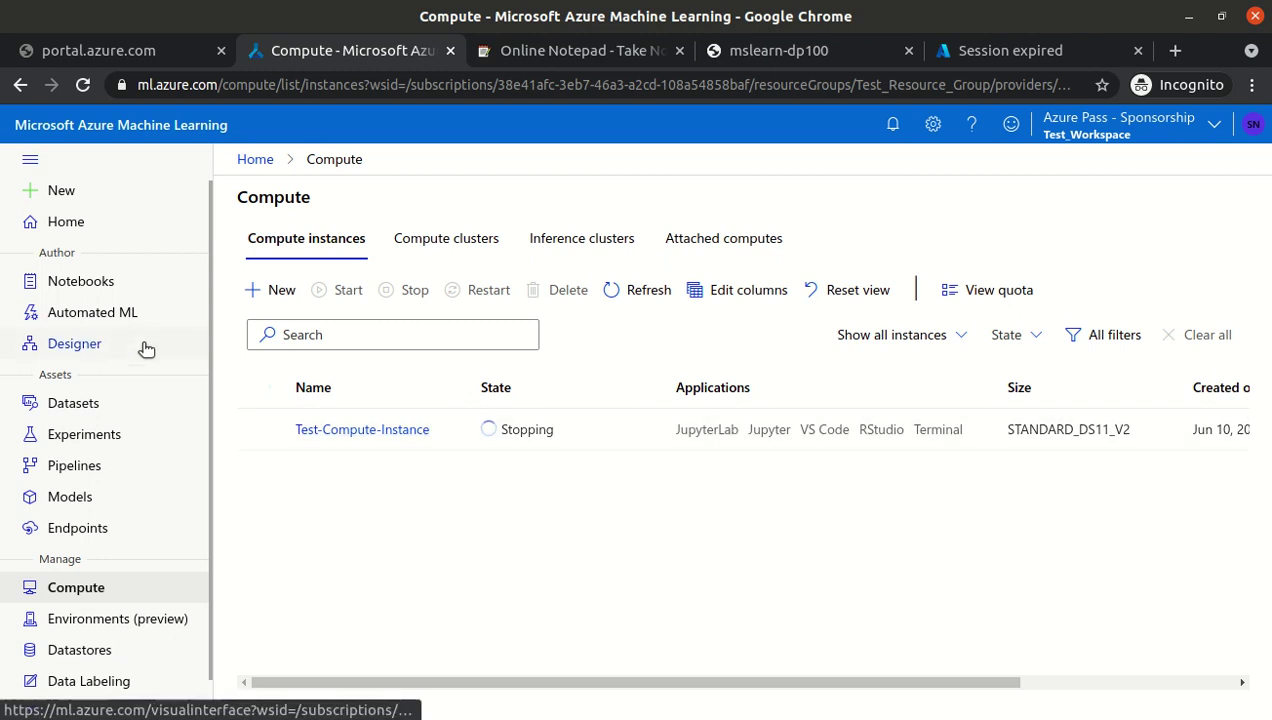
click(112, 344)
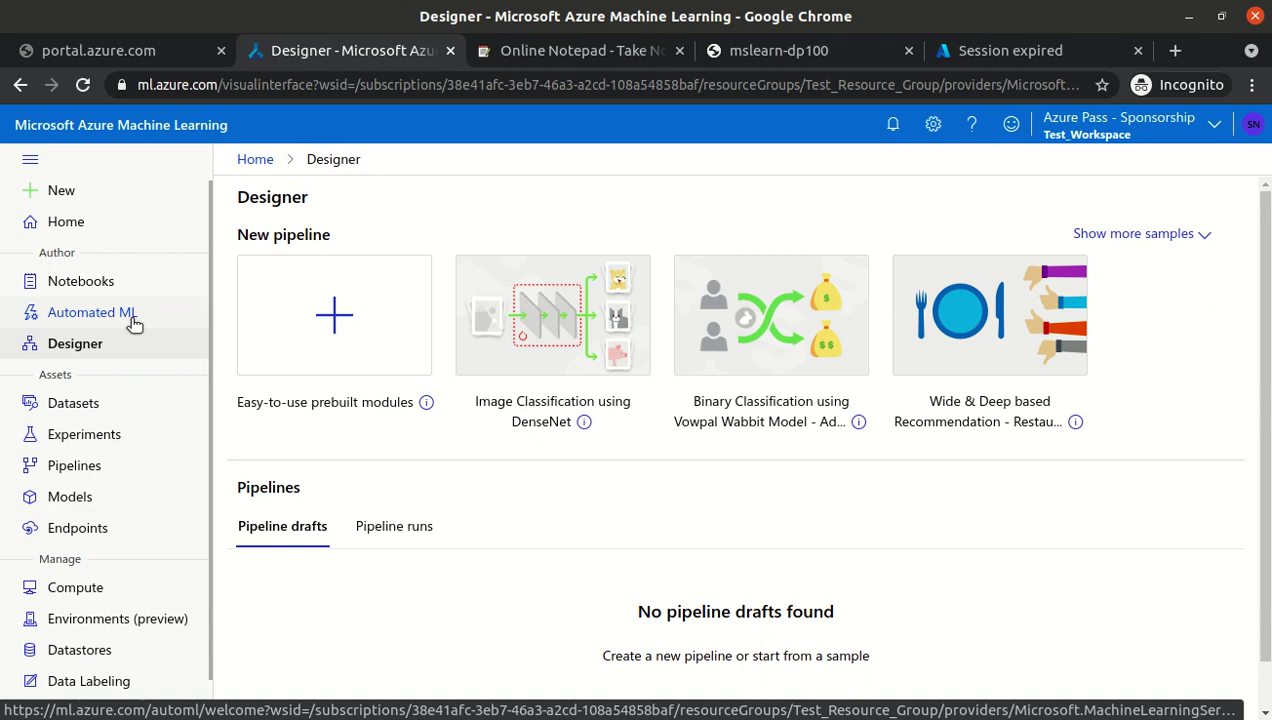
click(134, 322)
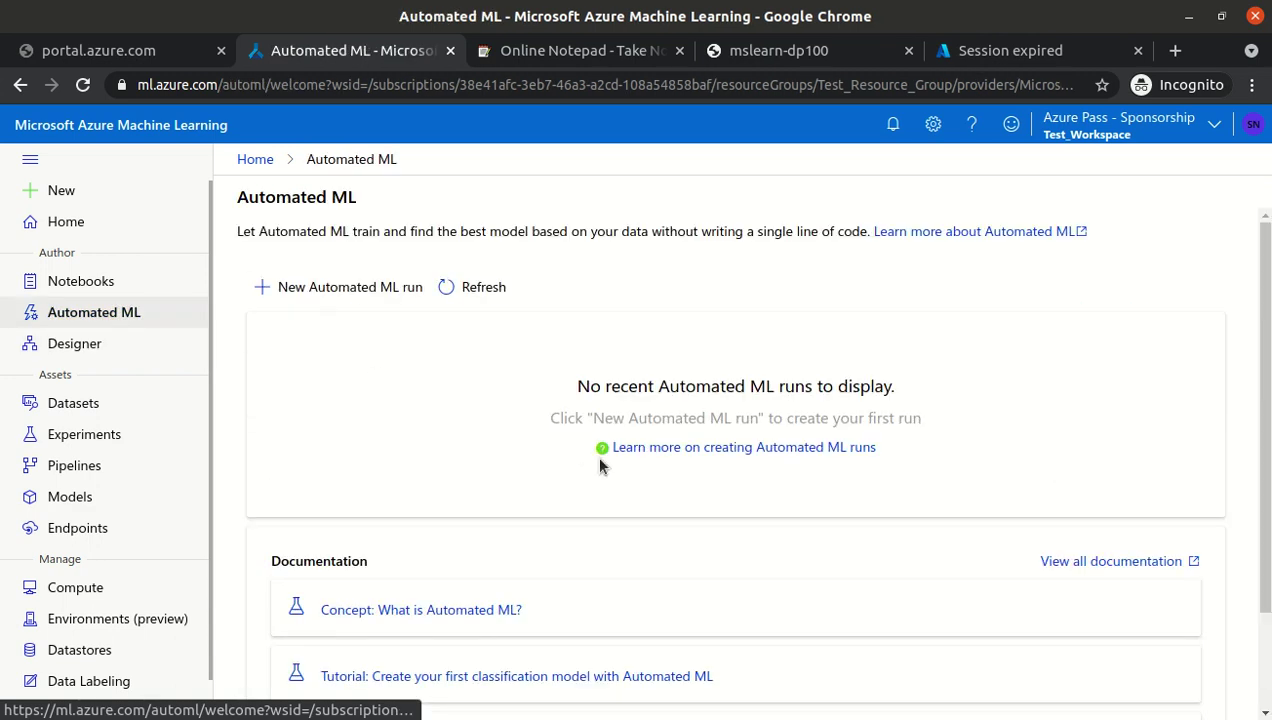
- Look over the Automated ML page, then select Test-Compute-Instance among the compute instances and check its state
scroll(1019, 466, down, 2)
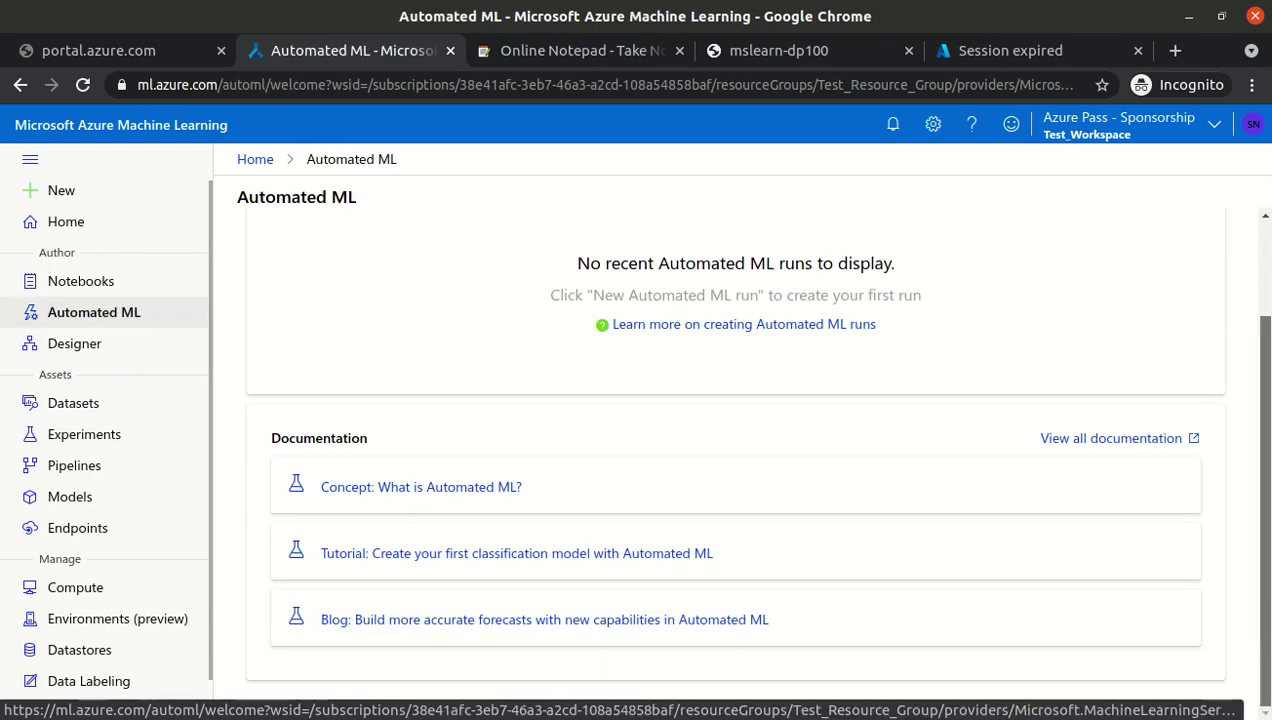
scroll(1250, 280, up, 2)
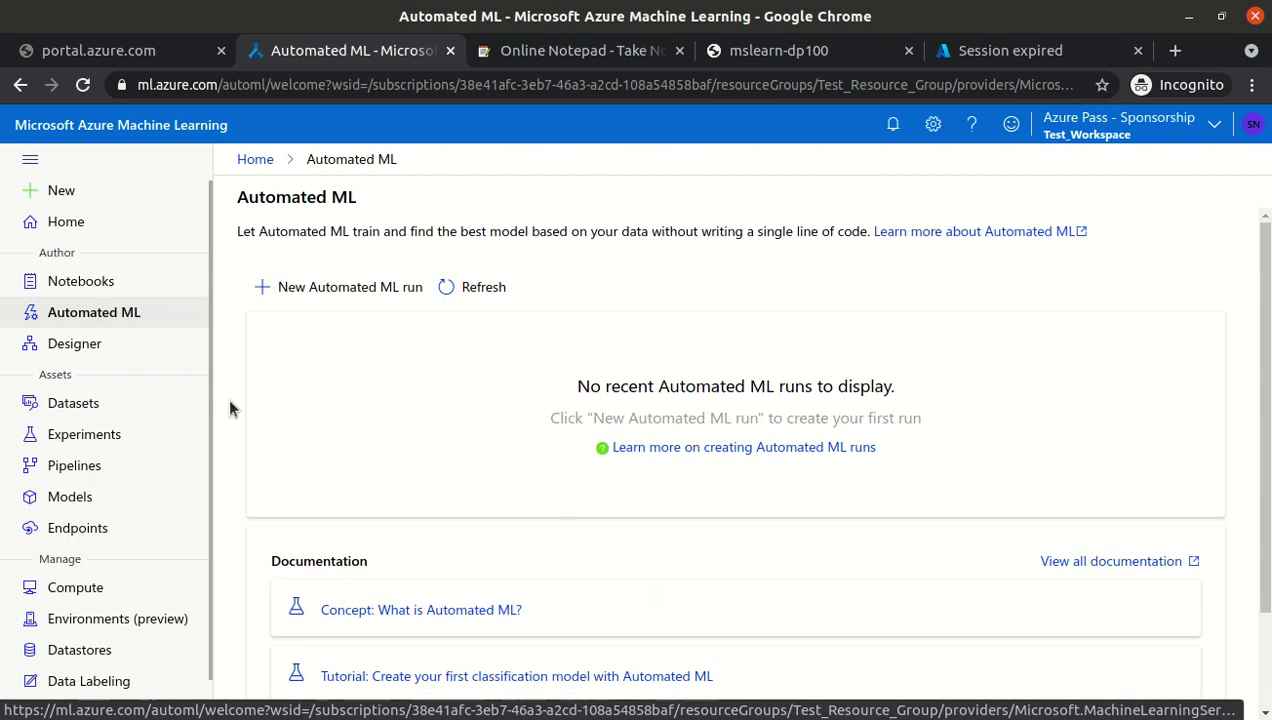
click(88, 588)
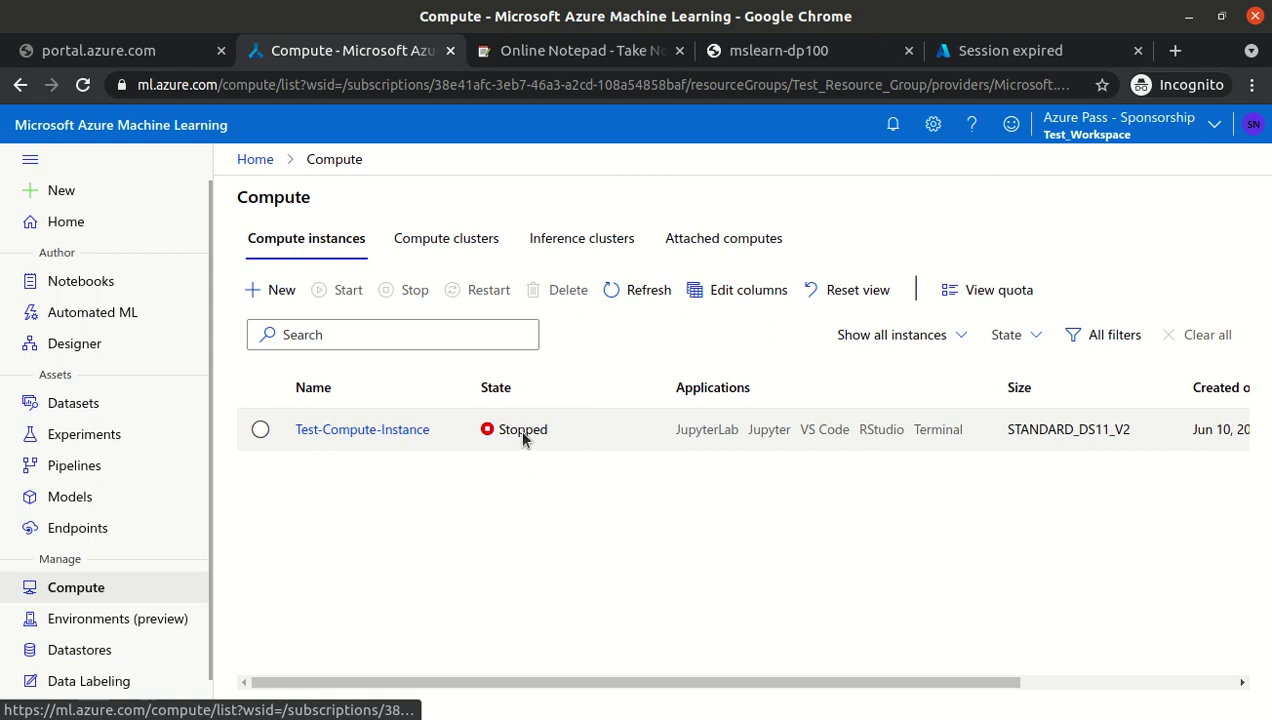
click(522, 437)
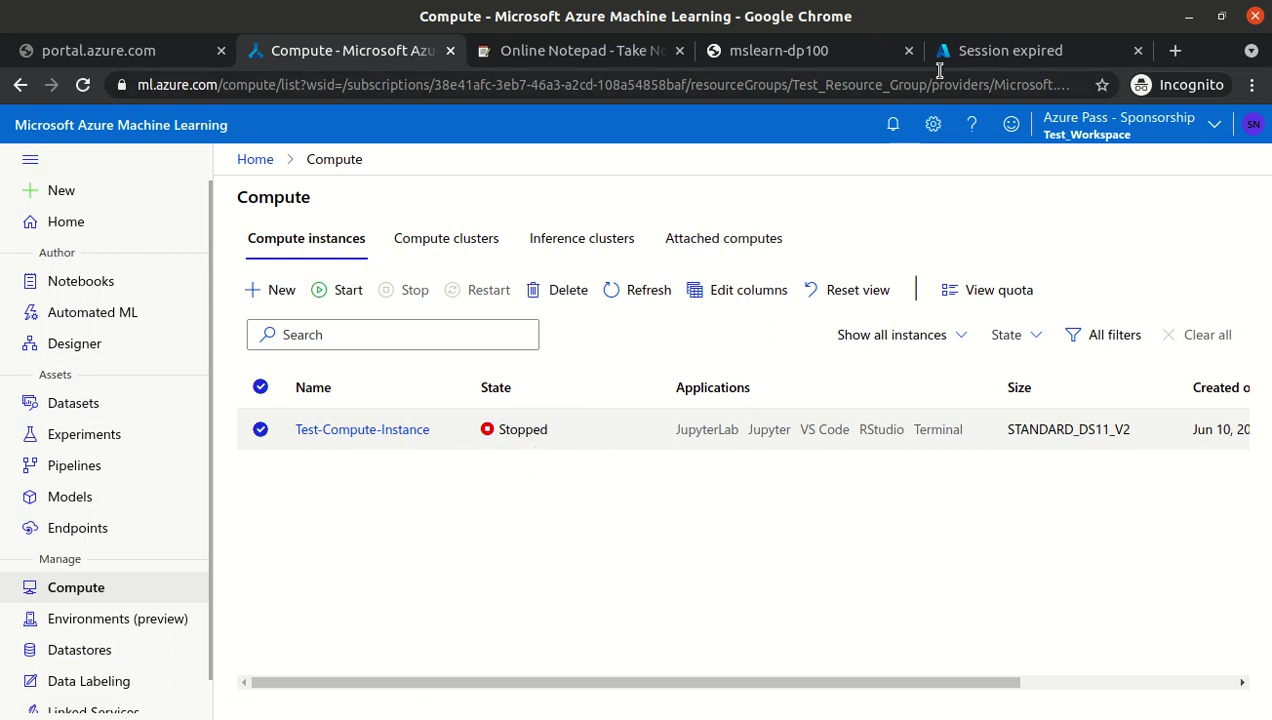
- Switch to the mslearn-dp100 instructions, read the Stop your compute instance section and its note, and return to the studio's compute instances
click(838, 52)
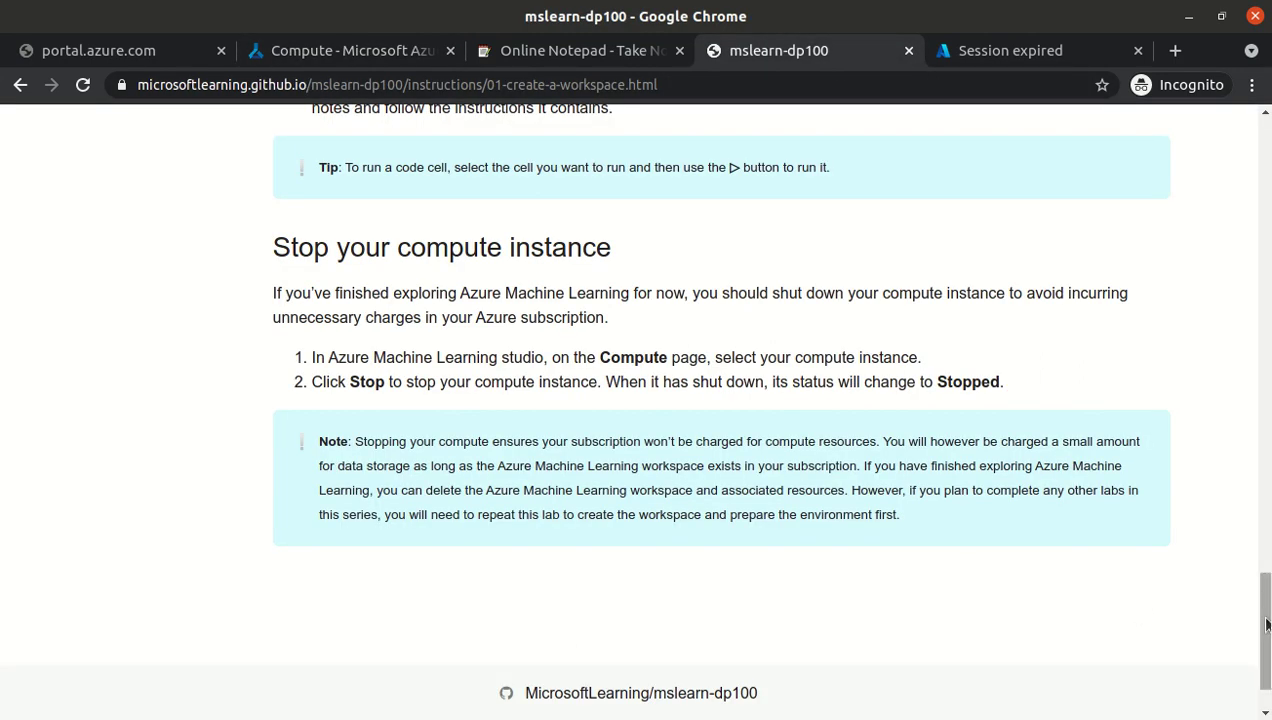
drag(1265, 625, 1265, 641)
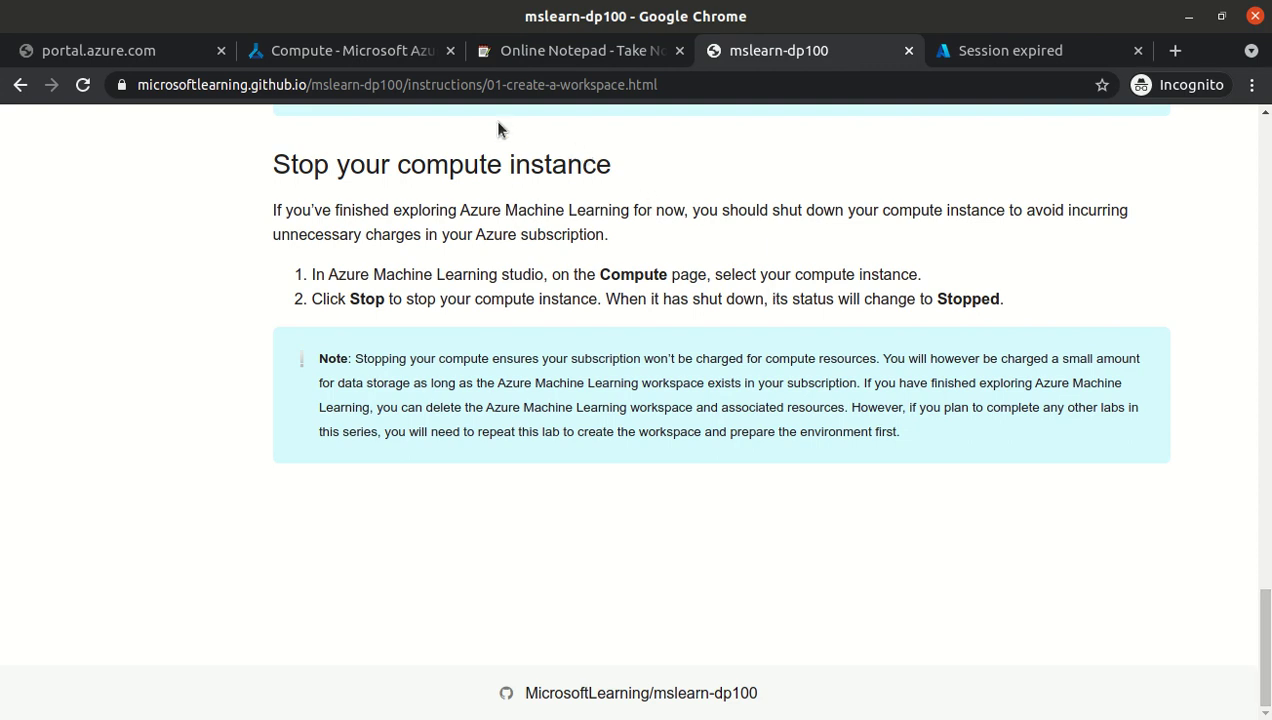
click(346, 50)
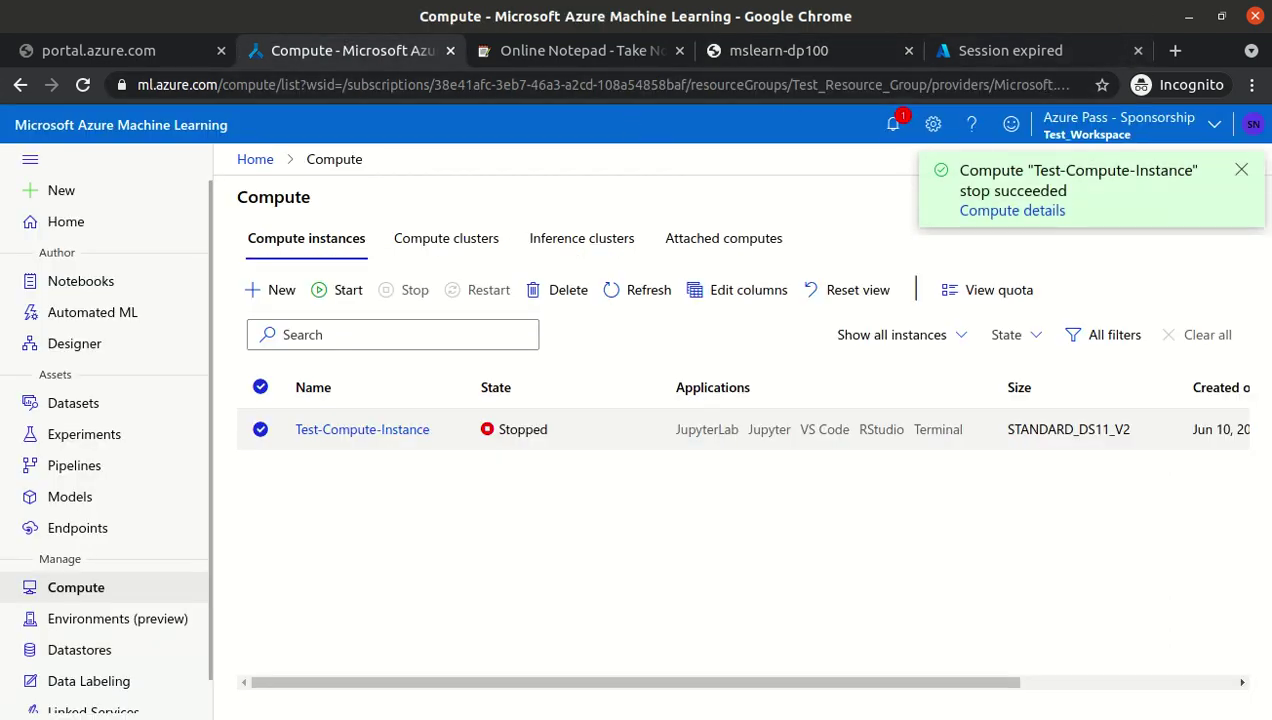
click(1133, 3)
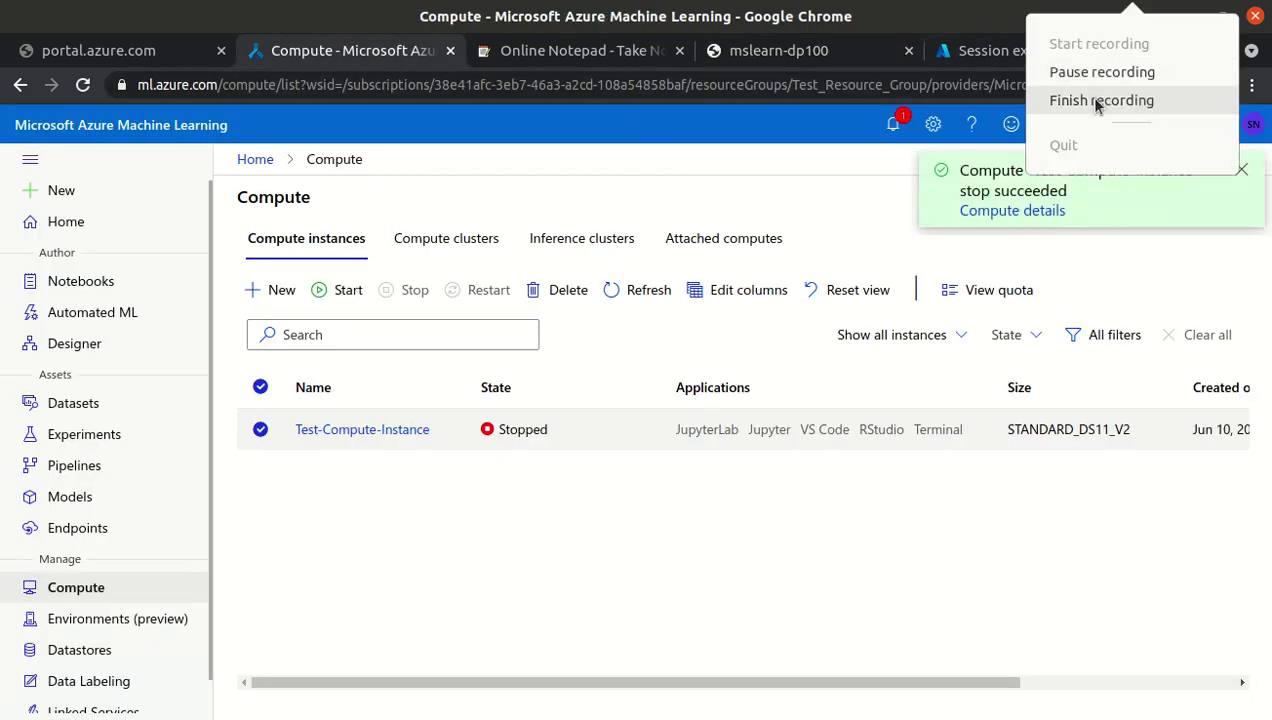